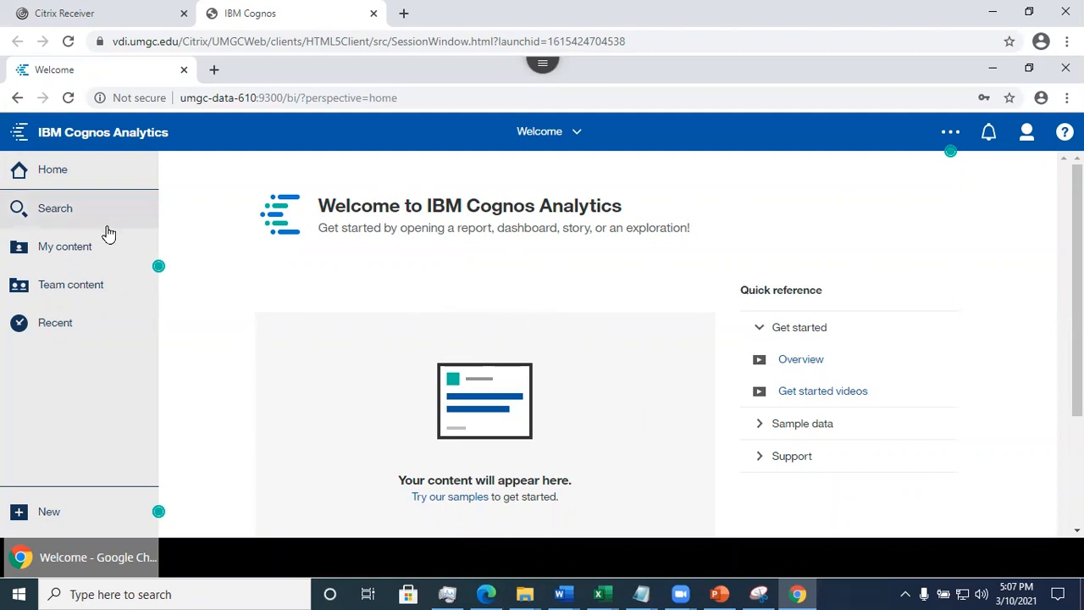
# - Display the files stored in the personal My content folder
pyautogui.click(81, 248)
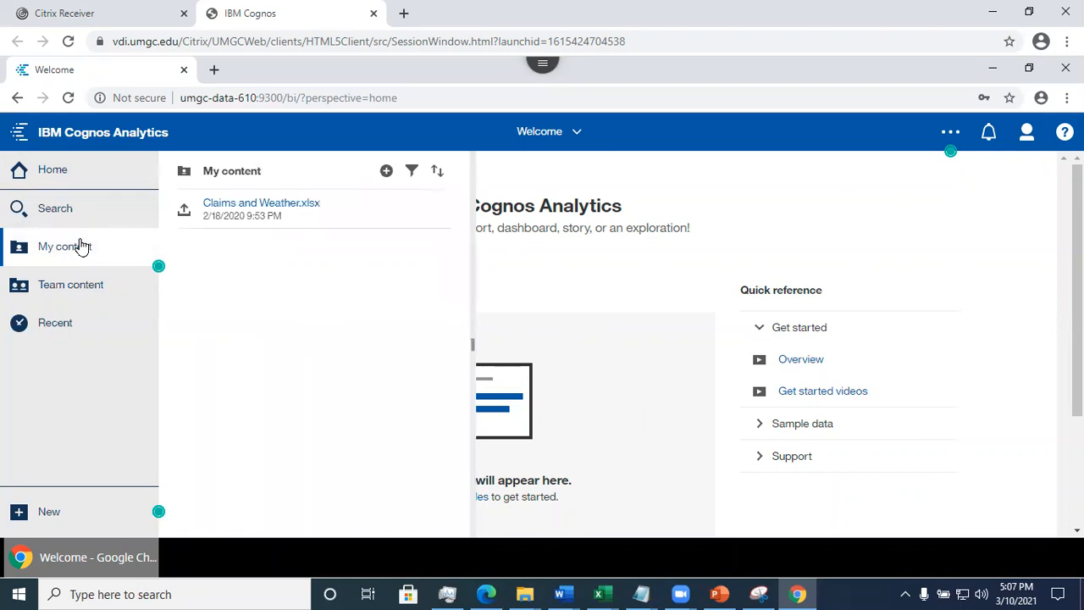
pyautogui.click(81, 245)
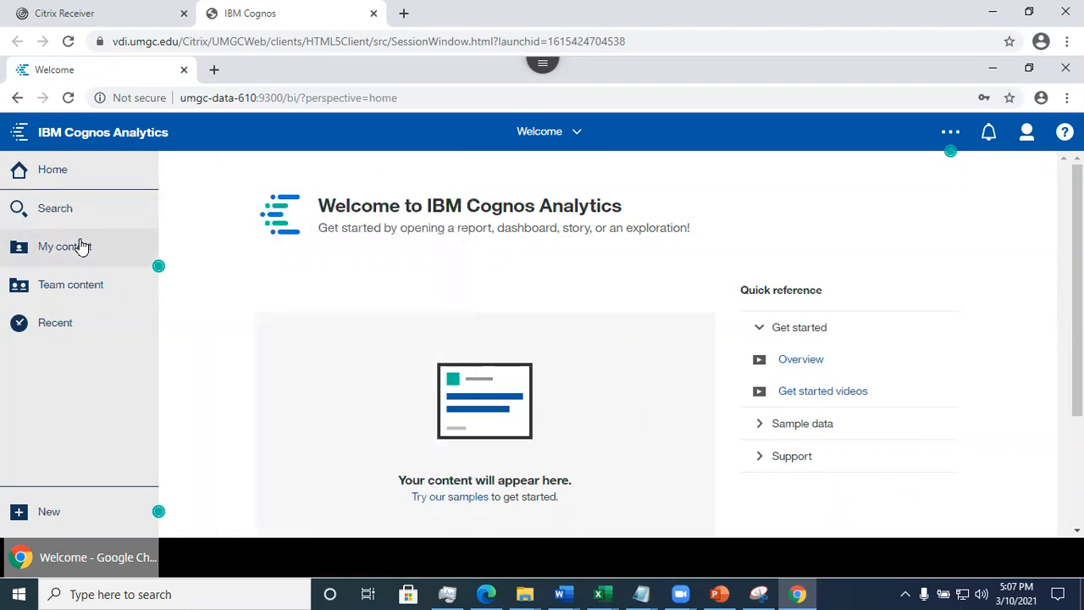
pyautogui.click(80, 246)
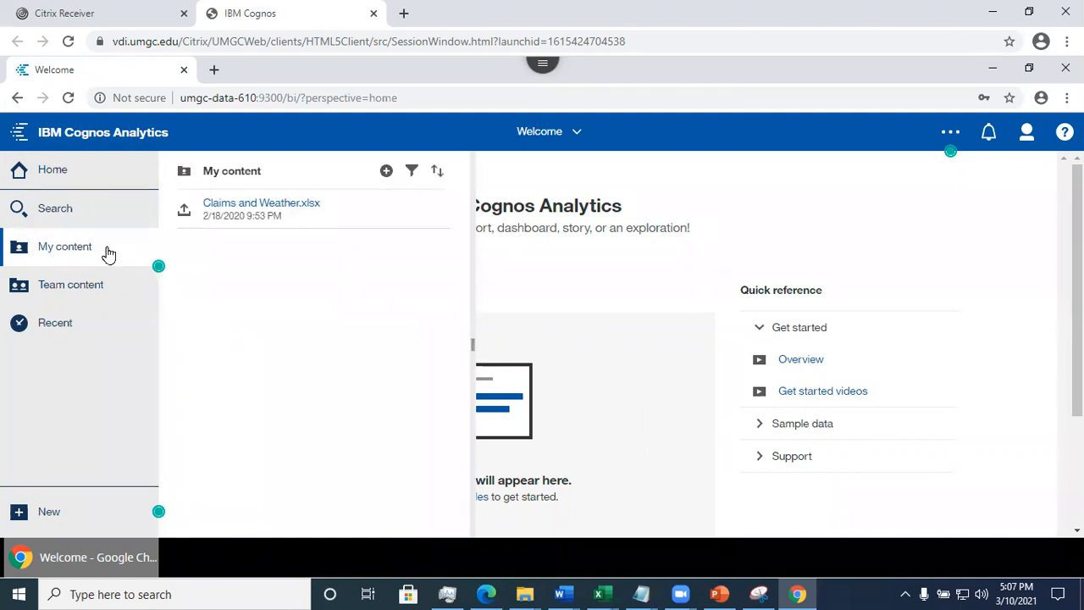
# - Open the Assignment - Getting Started folder within DATA 610 Data for Assignments in the team content
pyautogui.click(102, 290)
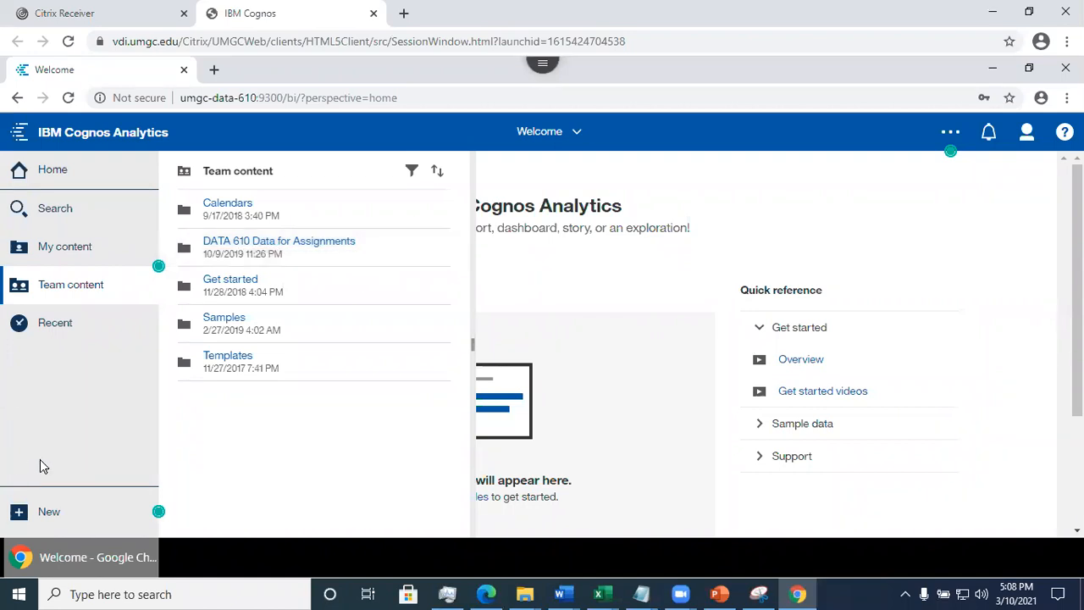
pyautogui.click(48, 298)
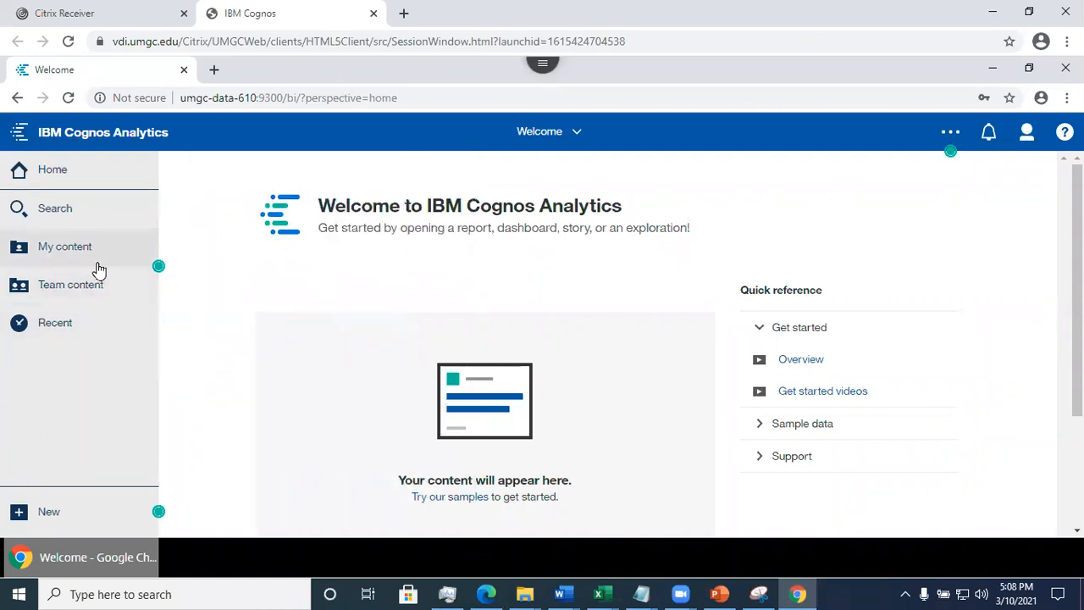
pyautogui.click(85, 288)
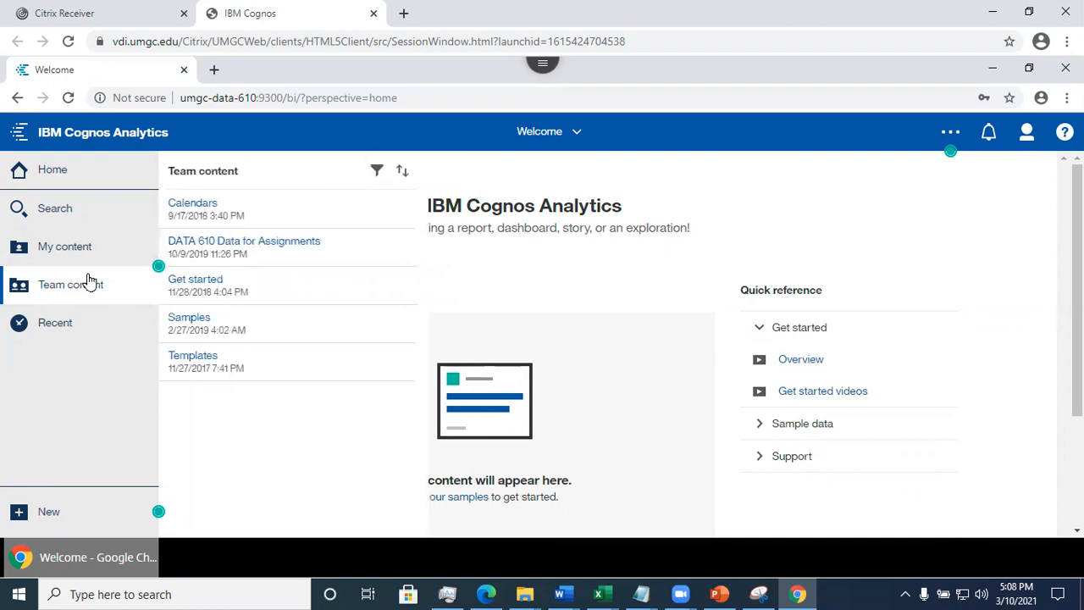
pyautogui.click(264, 246)
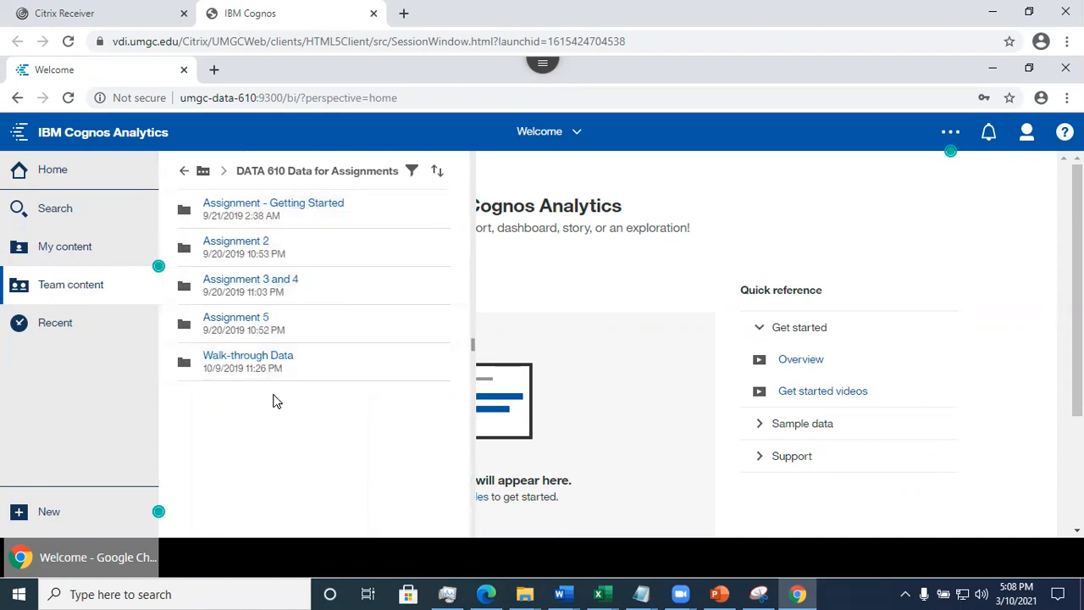
pyautogui.click(330, 206)
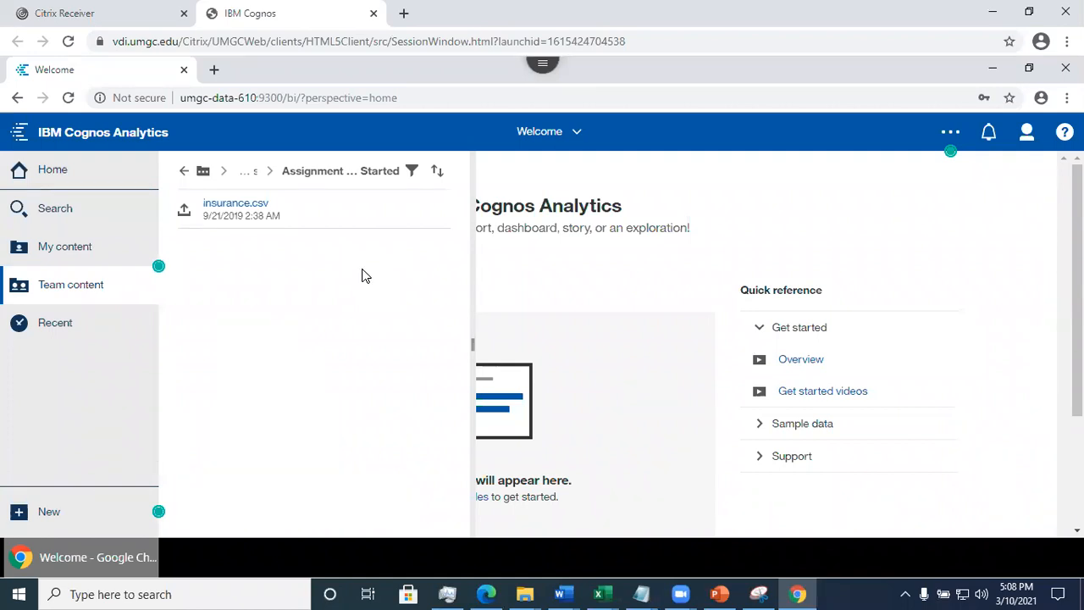
pyautogui.click(184, 170)
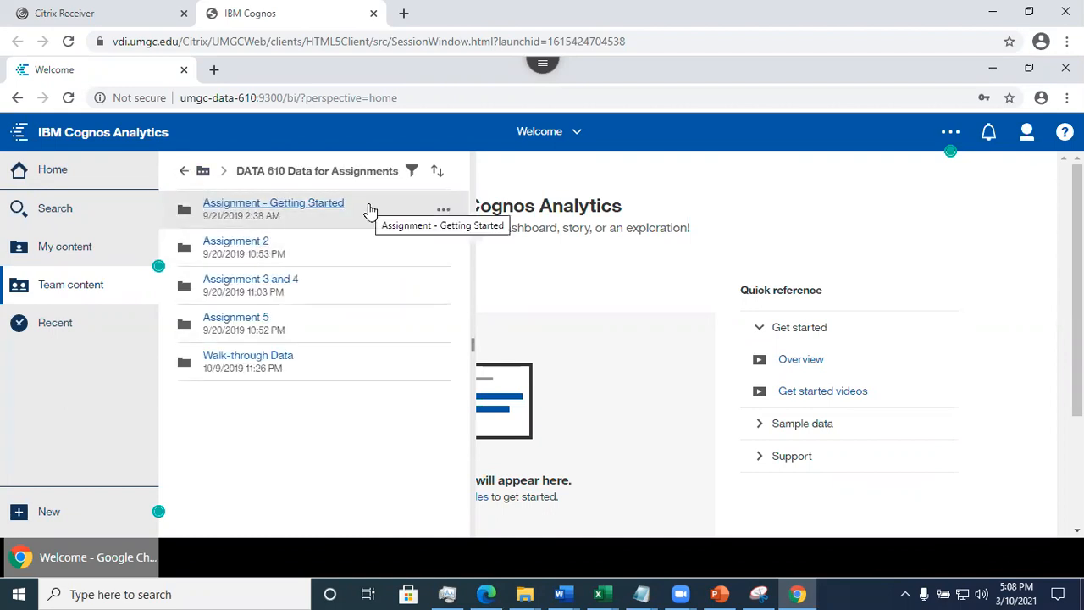
pyautogui.click(368, 208)
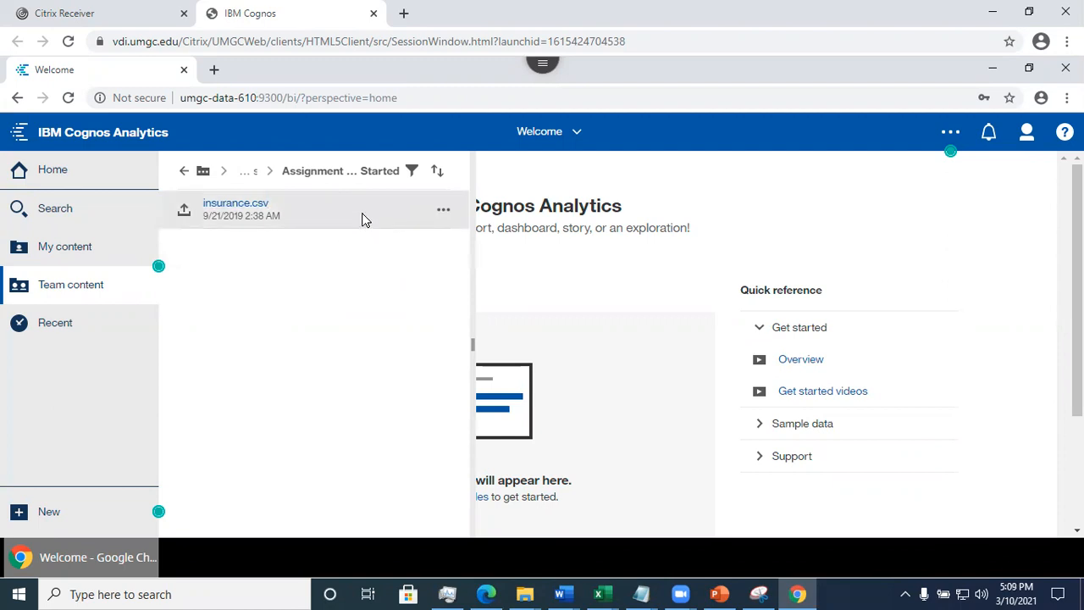
# - Try to move insurance.csv from the Assignment - Getting Started folder to My content
pyautogui.click(443, 211)
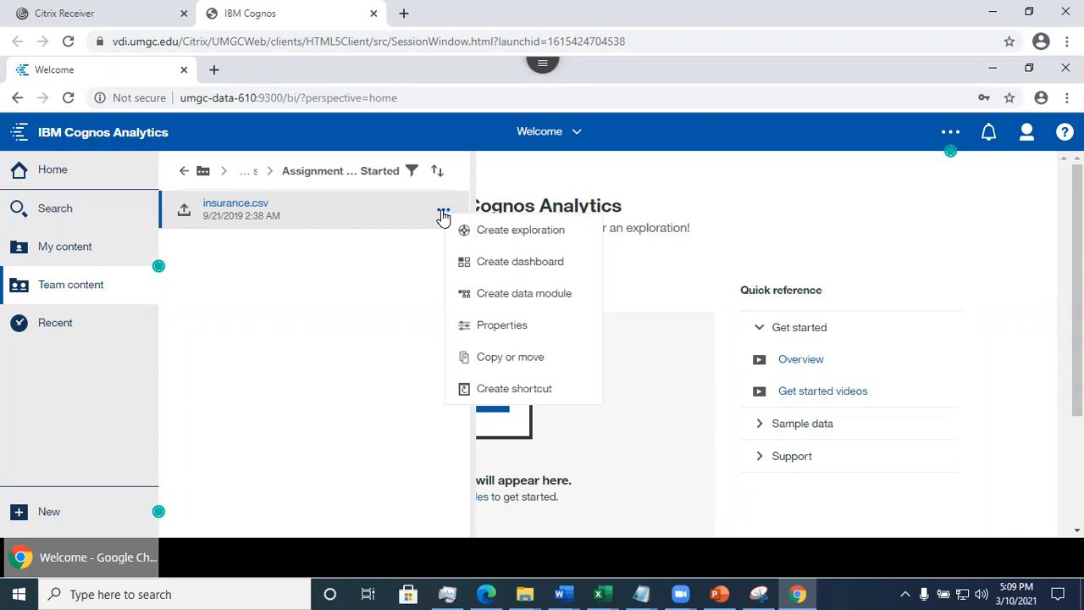
pyautogui.click(499, 359)
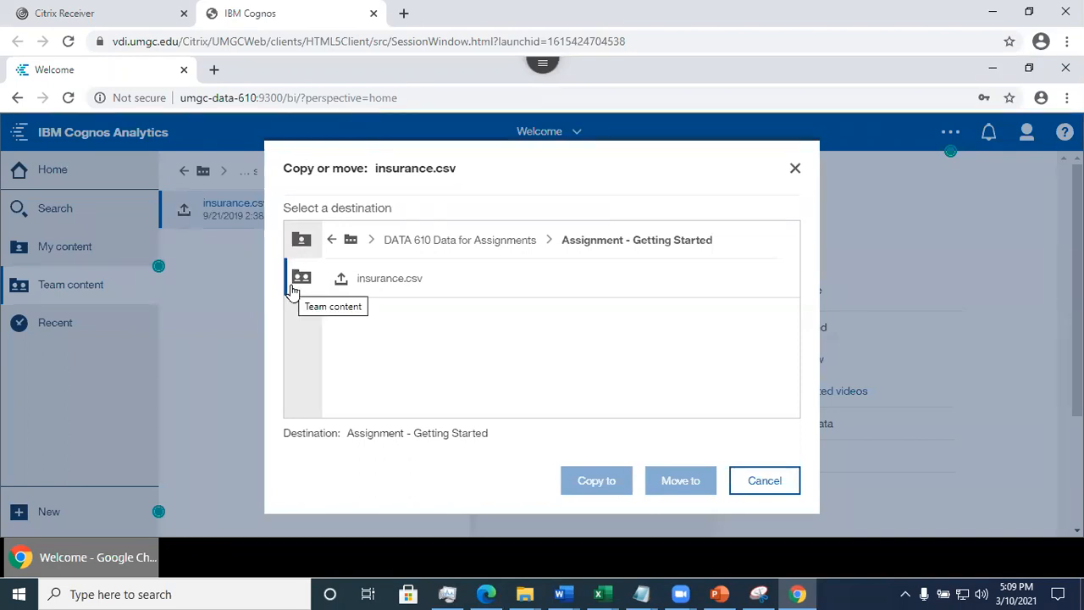
pyautogui.click(298, 240)
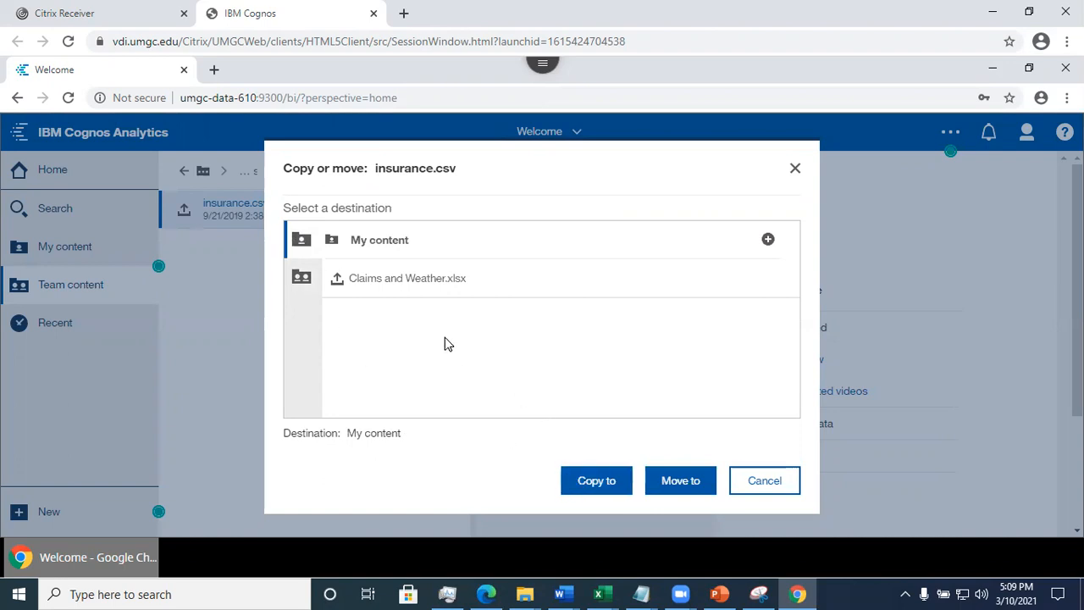
pyautogui.click(680, 480)
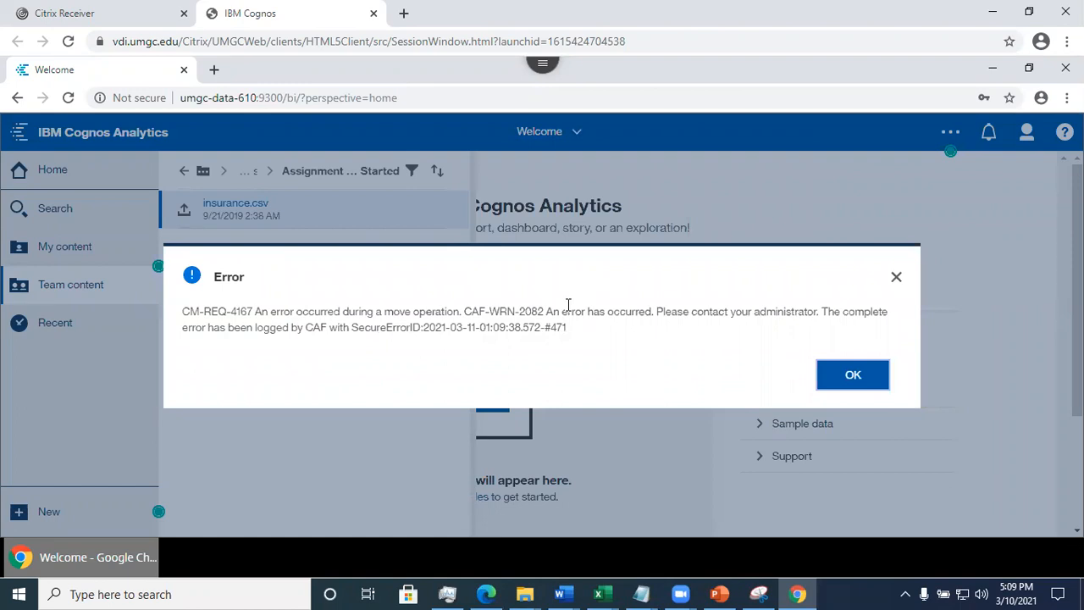
pyautogui.click(856, 382)
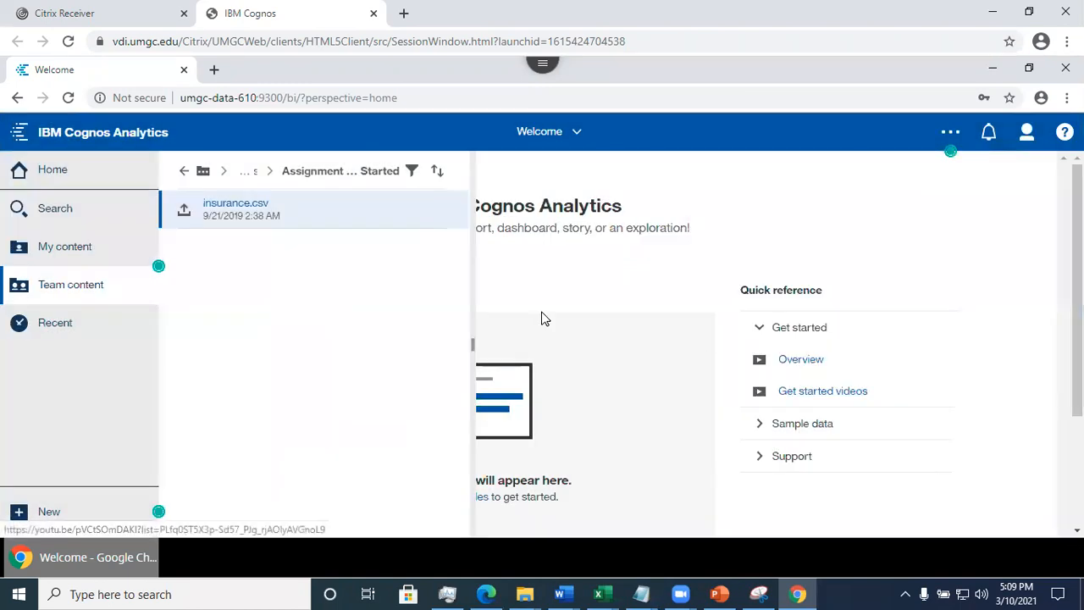
# - Copy insurance.csv from the Assignment - Getting Started folder to My content and display that destination folder
pyautogui.click(444, 215)
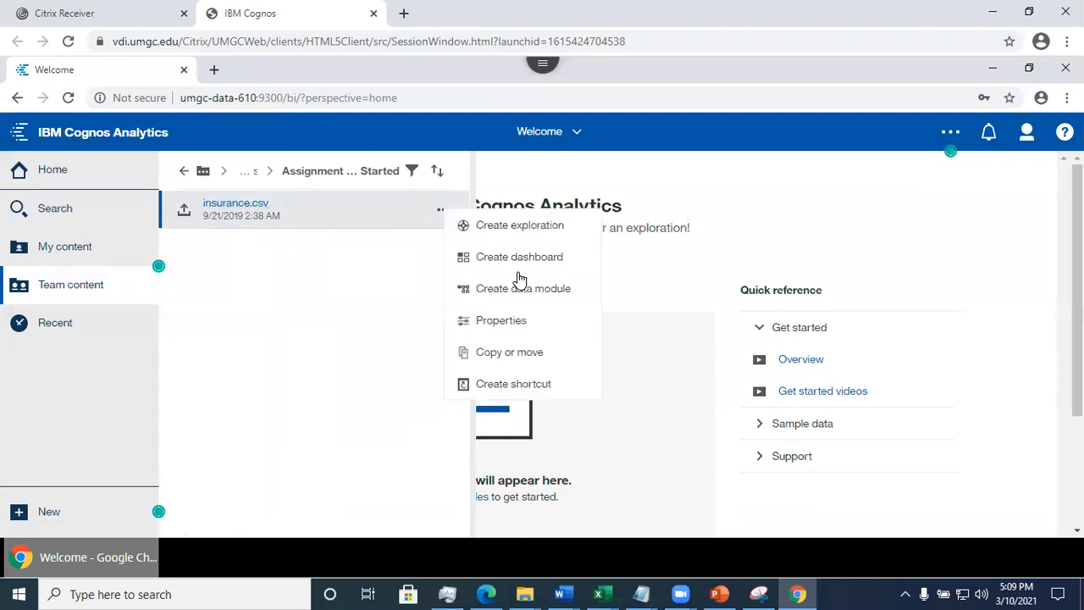
pyautogui.click(504, 354)
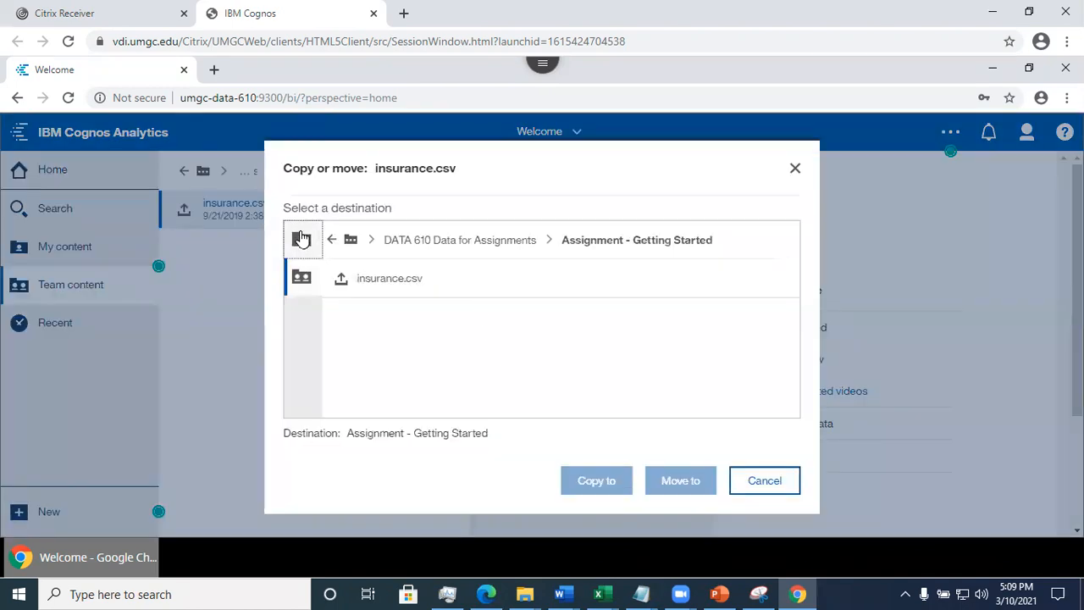
pyautogui.click(302, 239)
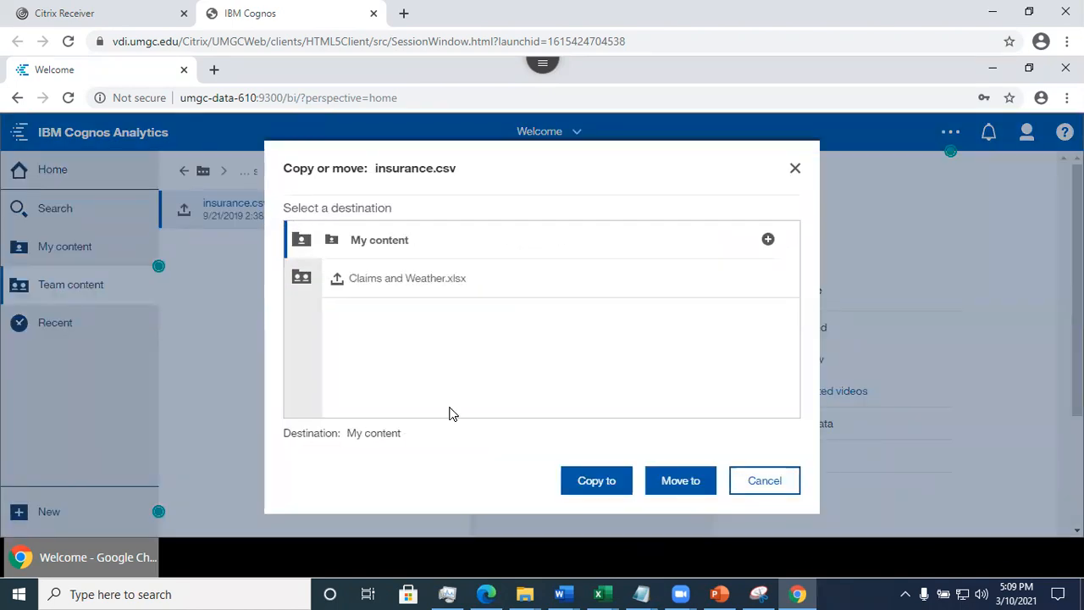
pyautogui.click(593, 480)
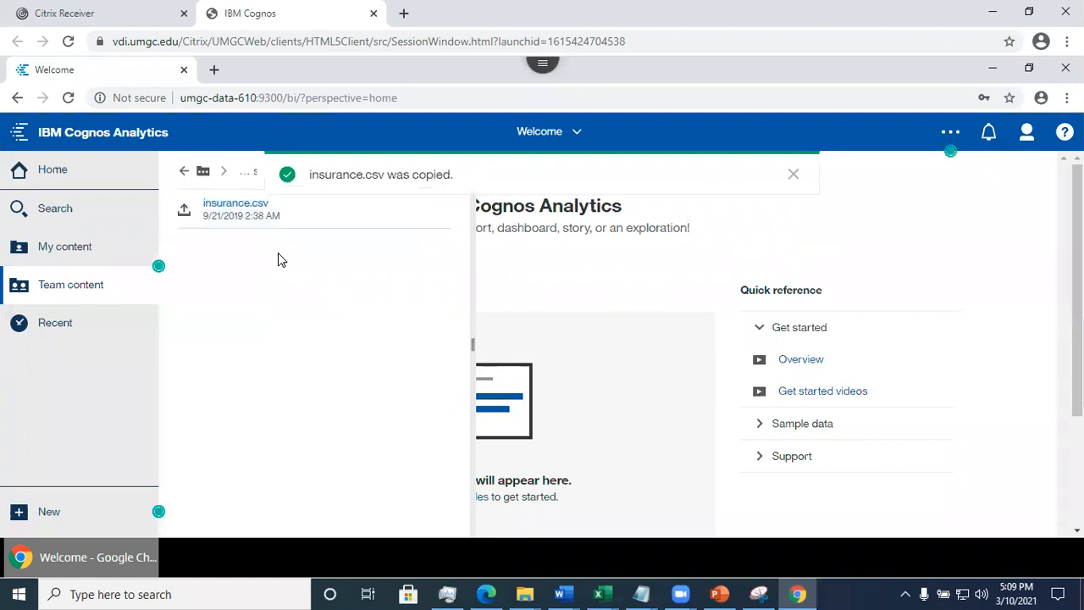
pyautogui.click(71, 250)
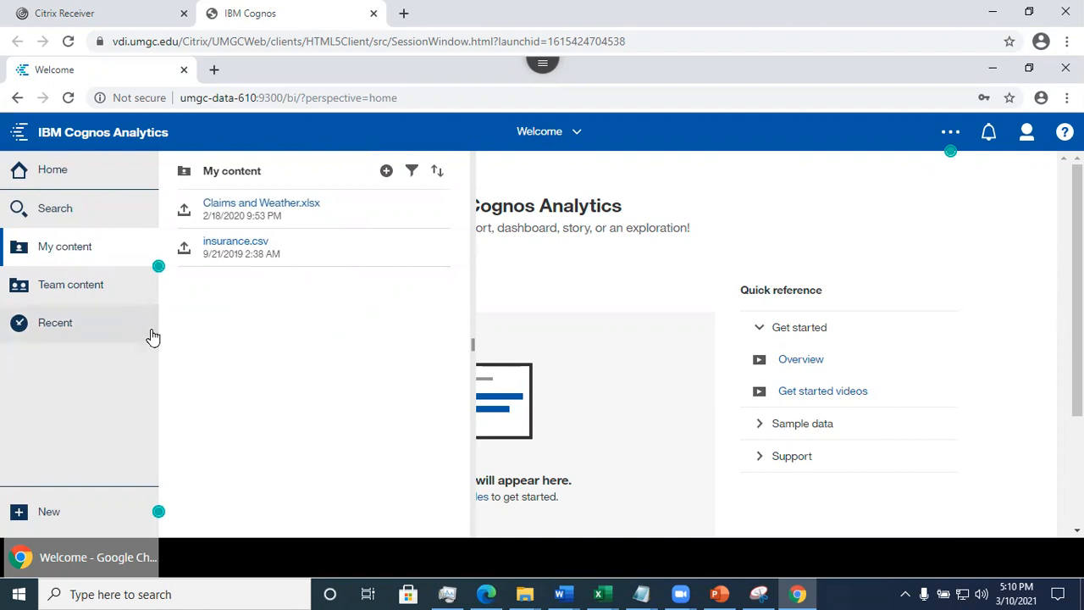
# - Look through My content, Team content and the recently viewed items, ending on the home page
pyautogui.click(65, 252)
pyautogui.click(65, 251)
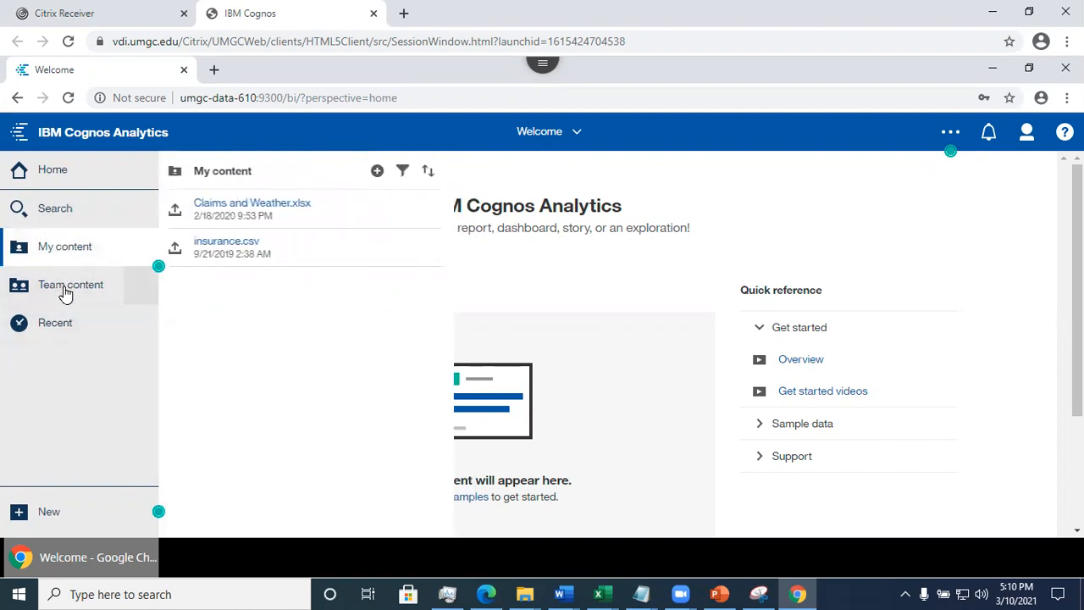
pyautogui.click(66, 293)
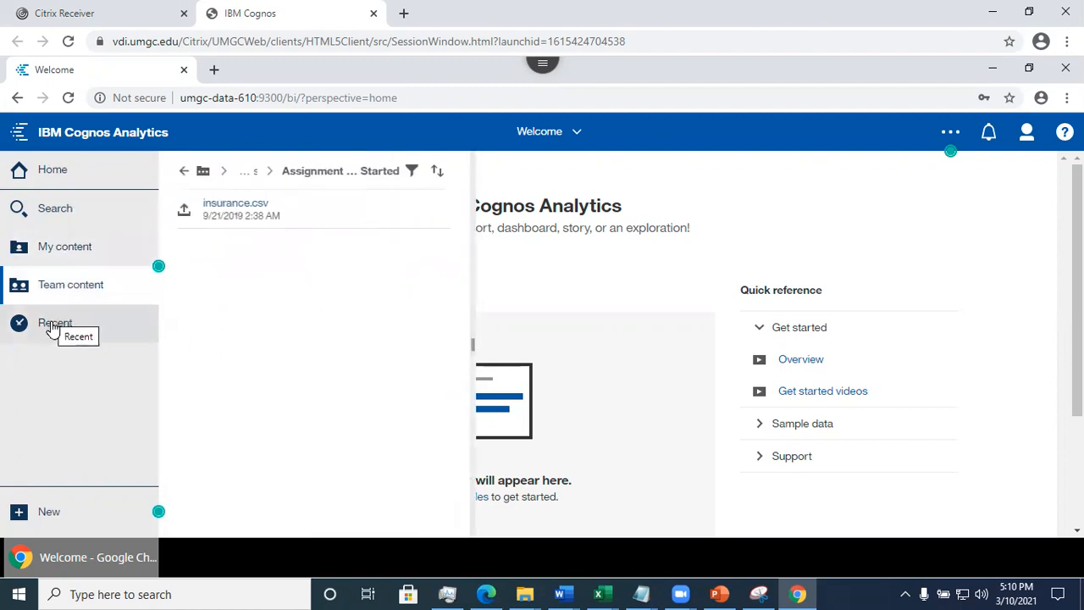
pyautogui.click(52, 326)
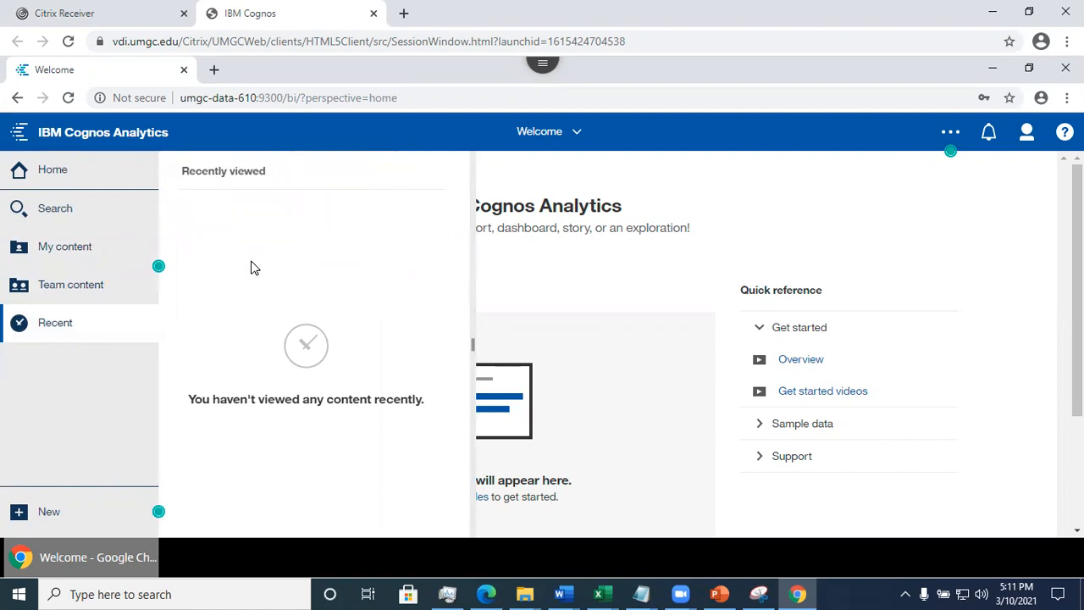
pyautogui.click(523, 280)
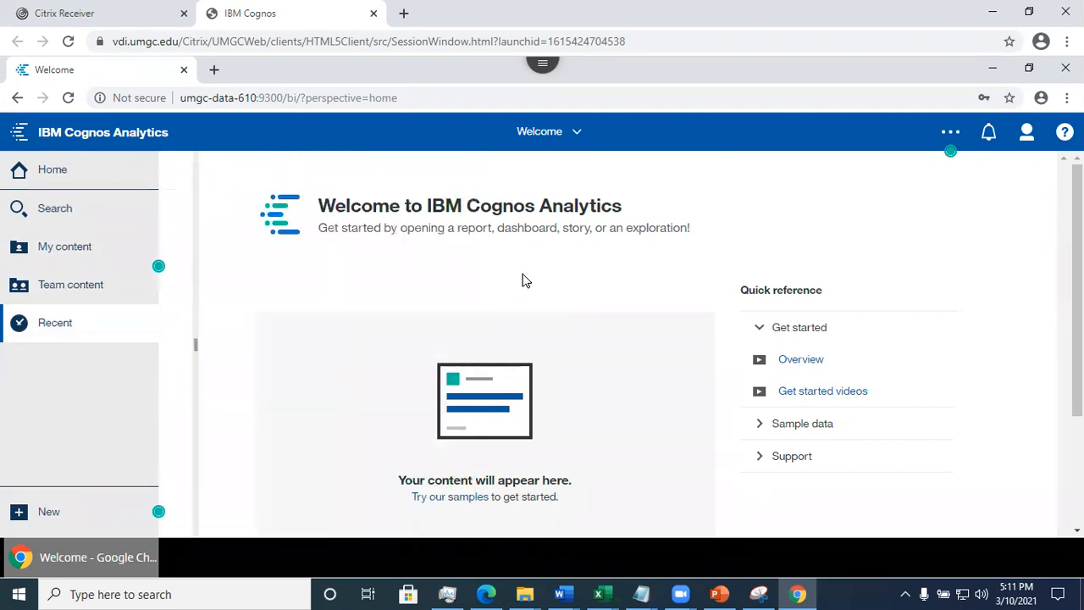
pyautogui.click(60, 174)
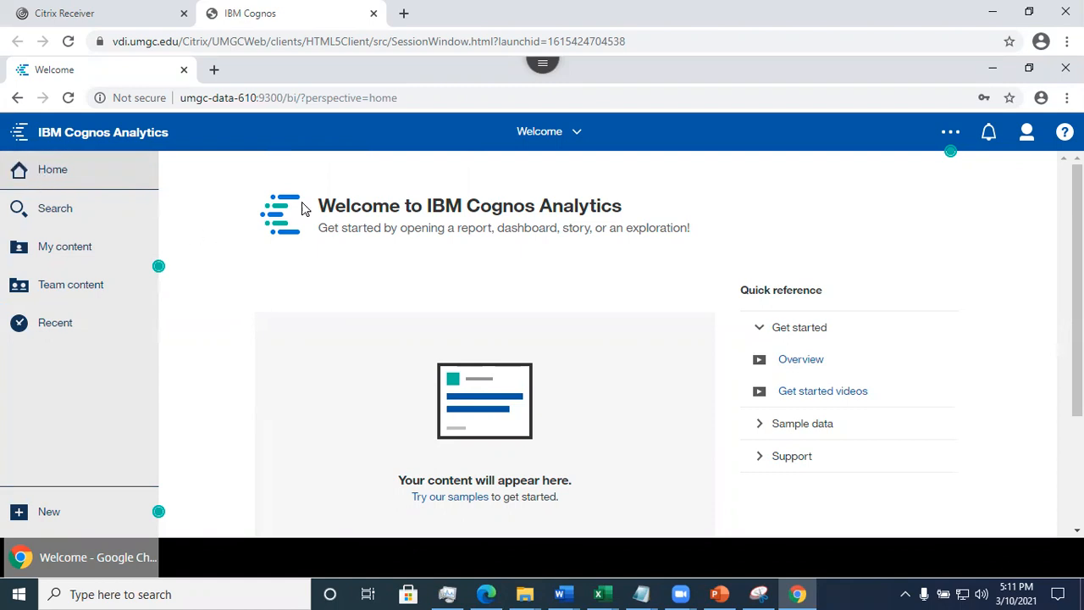
# - Search all data for "claims" and examine the type and modified-date filter options for the results
pyautogui.click(57, 216)
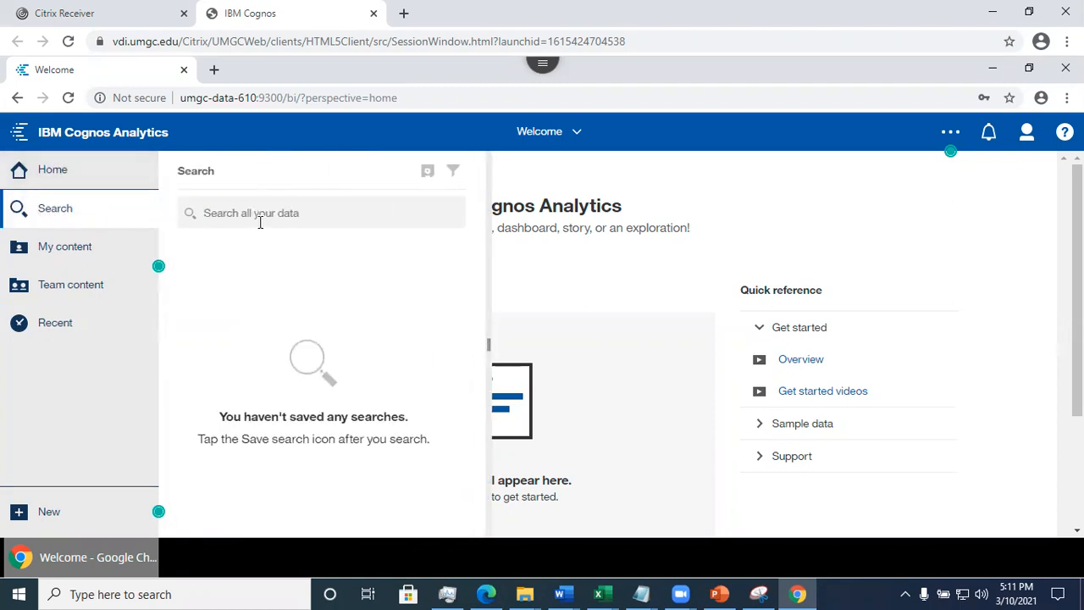
pyautogui.write('clais')
pyautogui.press('Return')
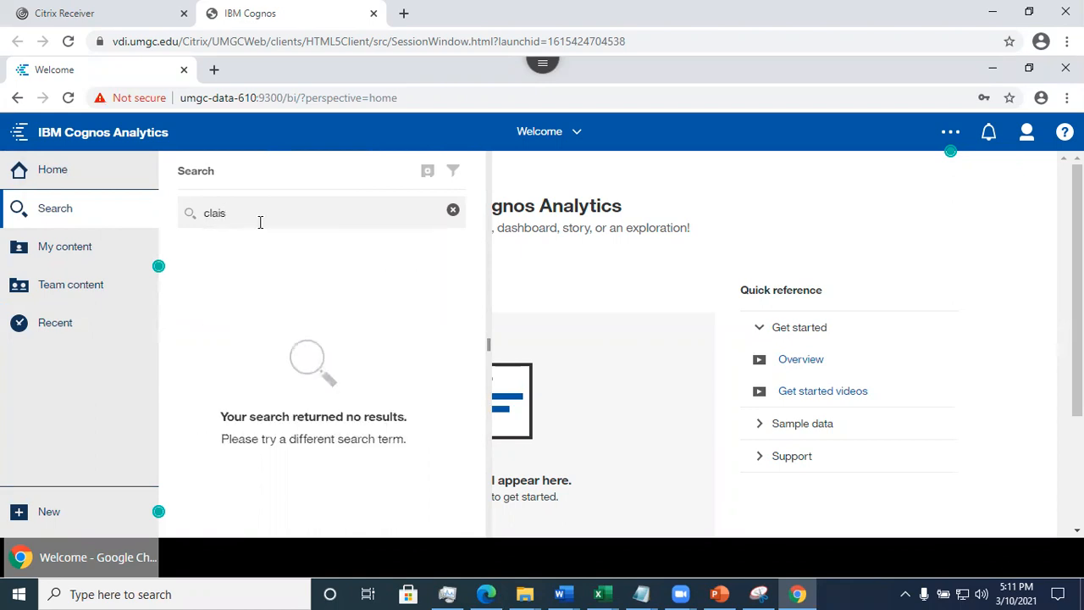
pyautogui.press('BackSpace')
pyautogui.press('BackSpace')
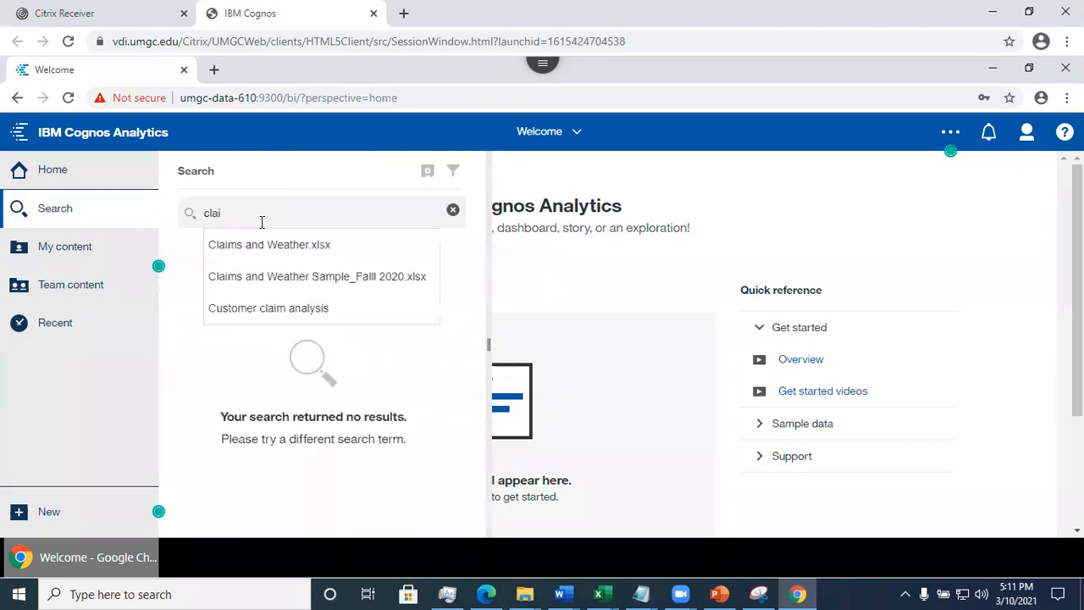
pyautogui.write('ims')
pyautogui.press('Return')
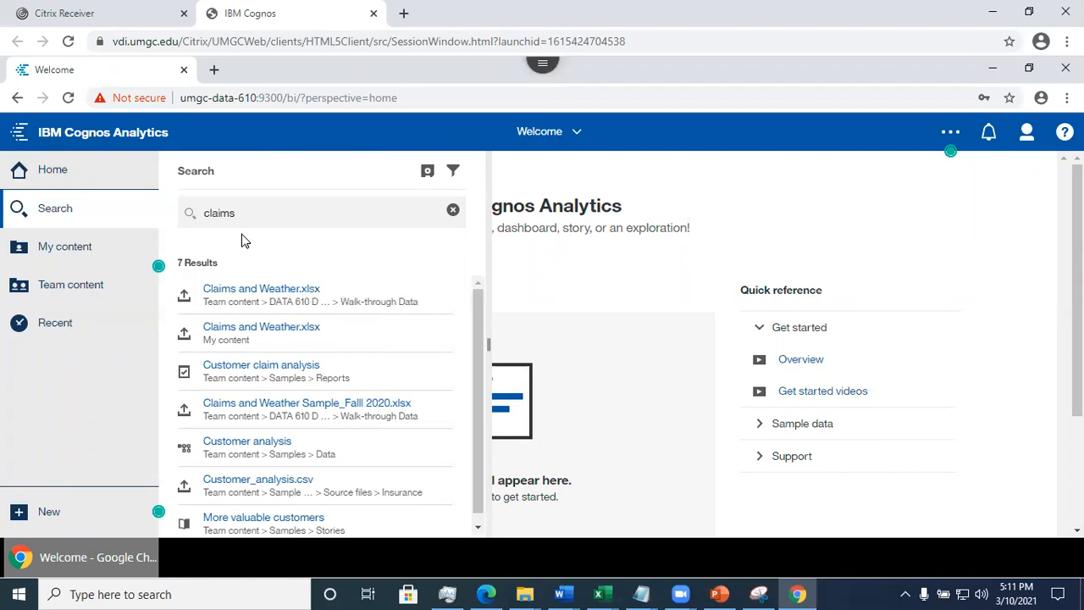
pyautogui.click(453, 173)
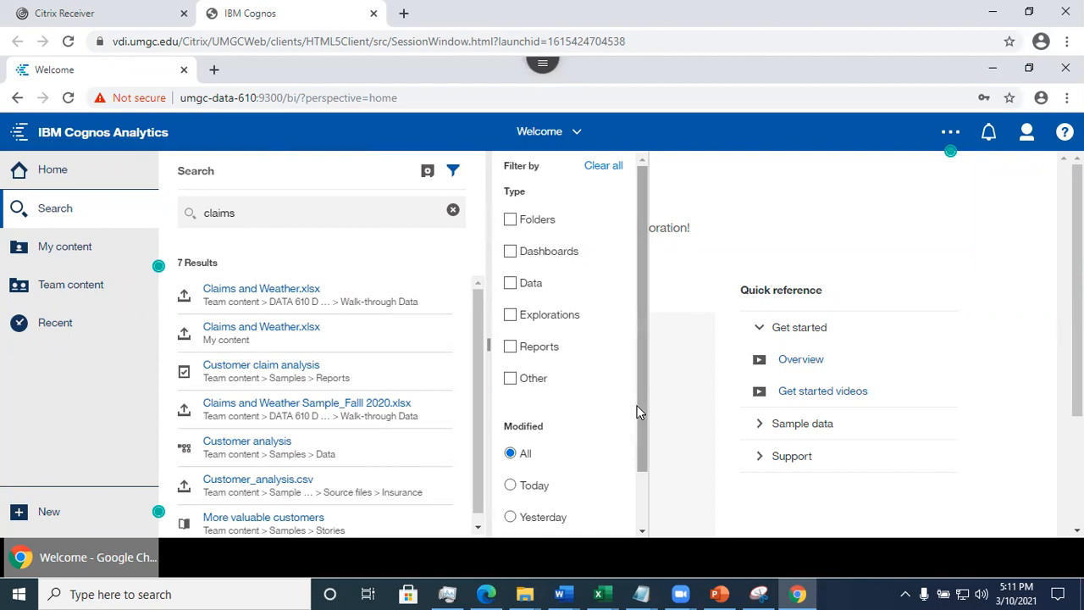
pyautogui.scroll(-1, 631, 411)
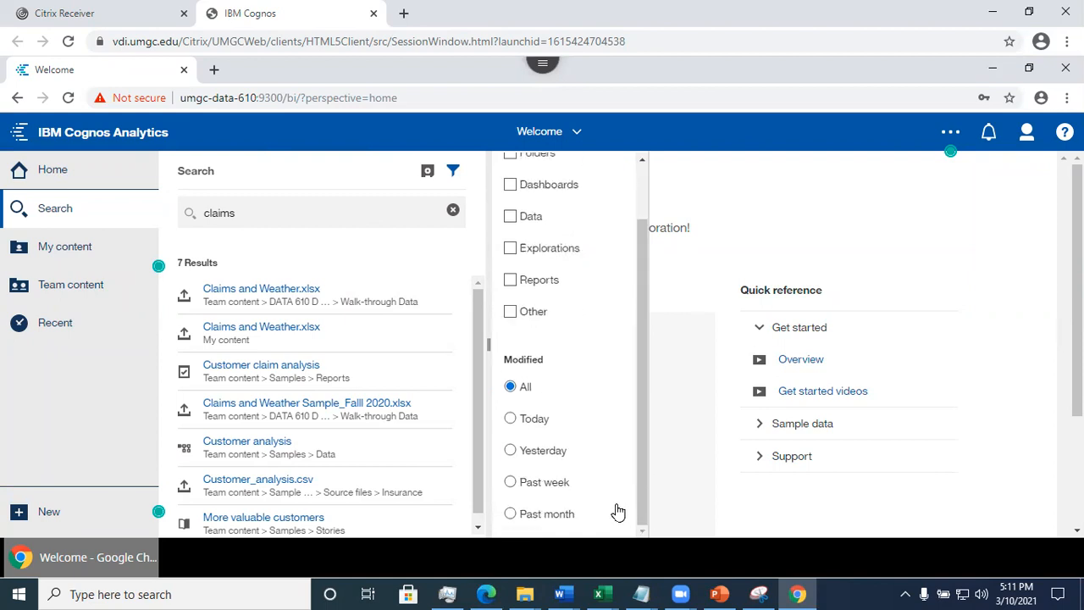
# - Switch to Microsoft Edge and show the Cognos Analytics how-to videos playlist on YouTube
pyautogui.moveTo(496, 586)
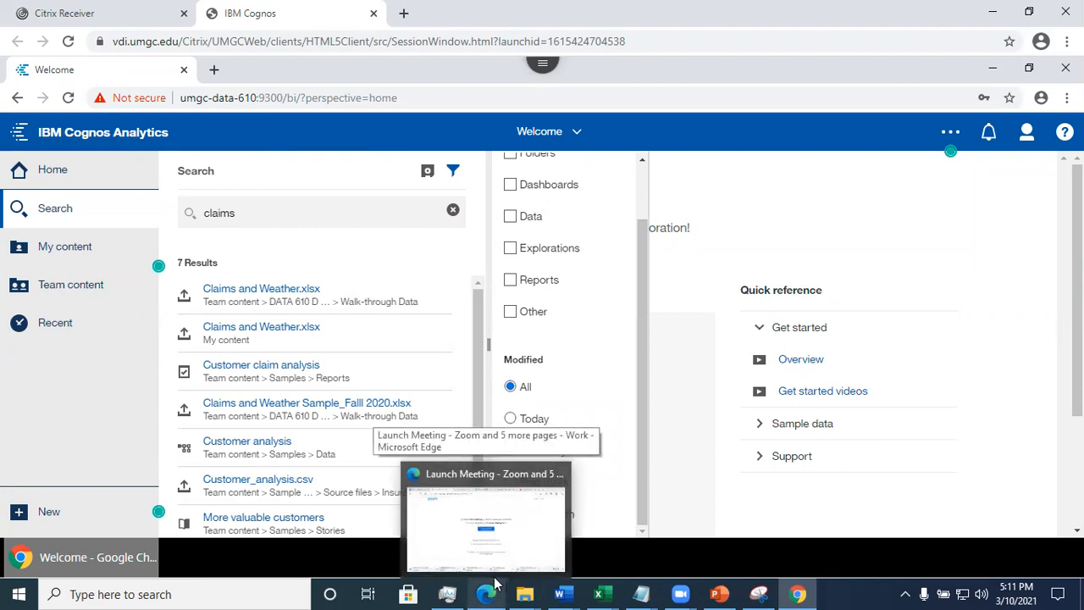
pyautogui.click(496, 515)
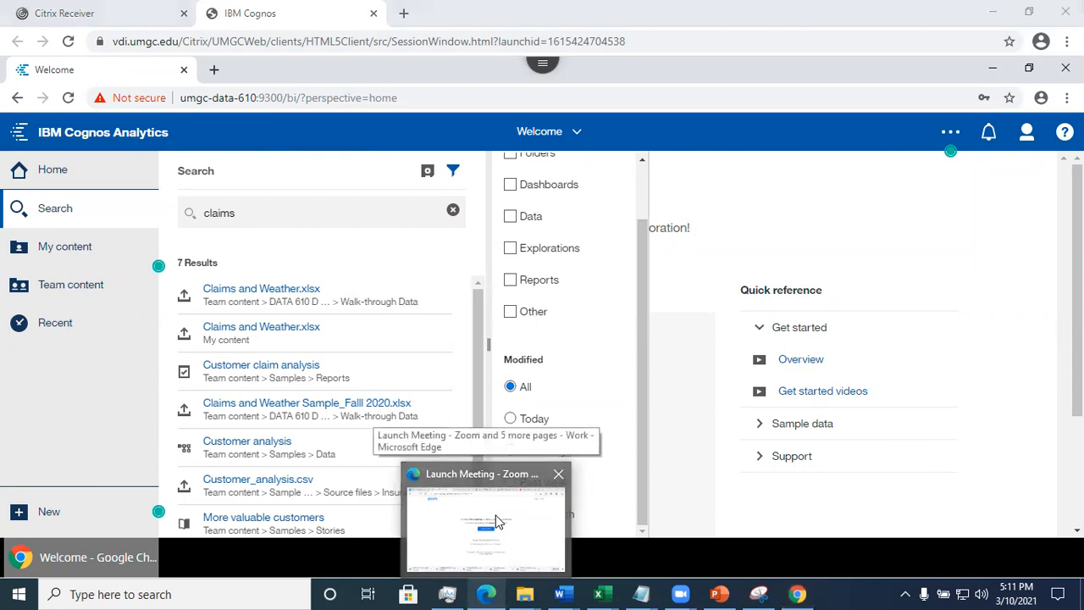
pyautogui.click(838, 13)
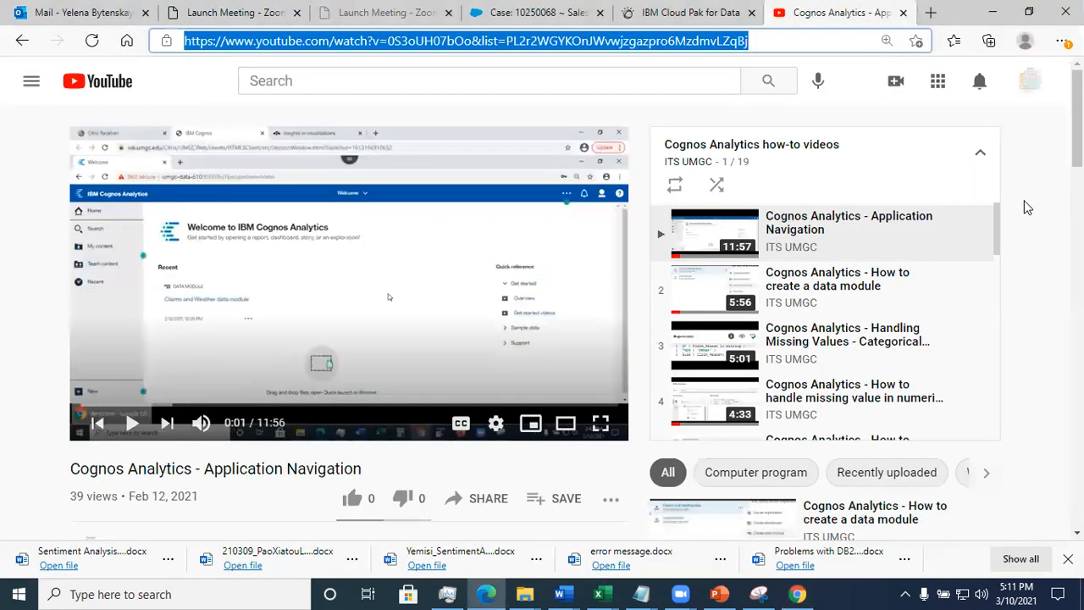
pyautogui.moveTo(998, 243); pyautogui.dragTo(1008, 198)
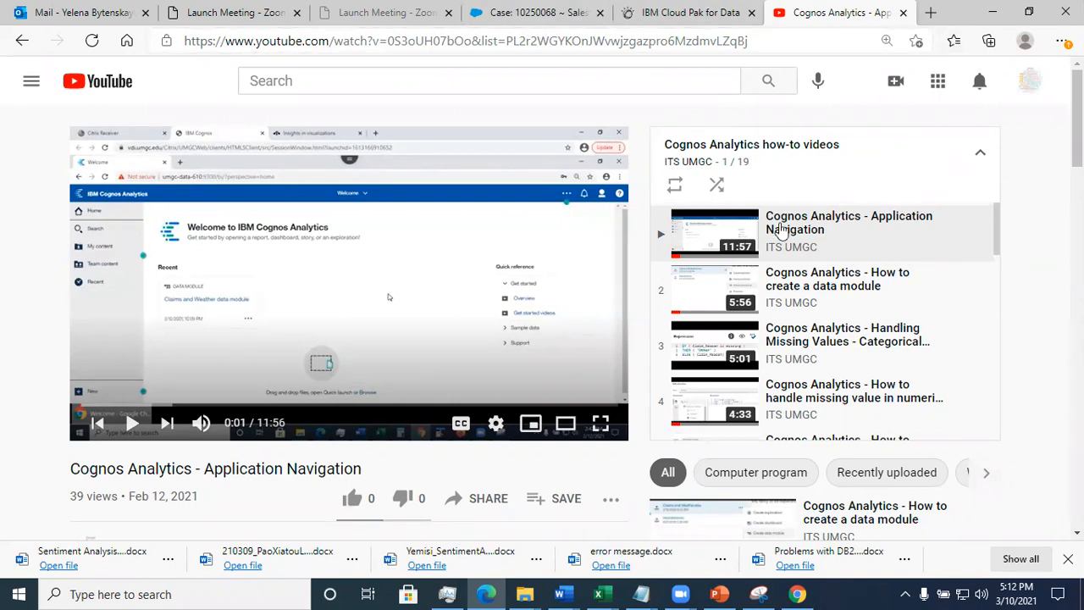
# - Switch back to Cognos Analytics in Chrome, clear the search filters and the search term, and display My content
pyautogui.click(797, 594)
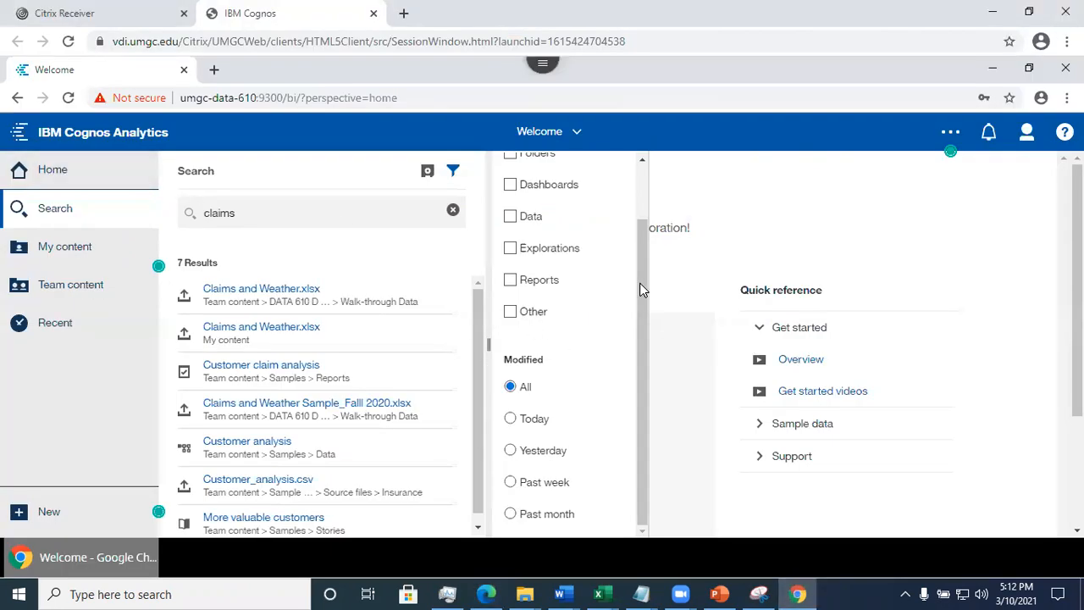
pyautogui.scroll(2, 640, 288)
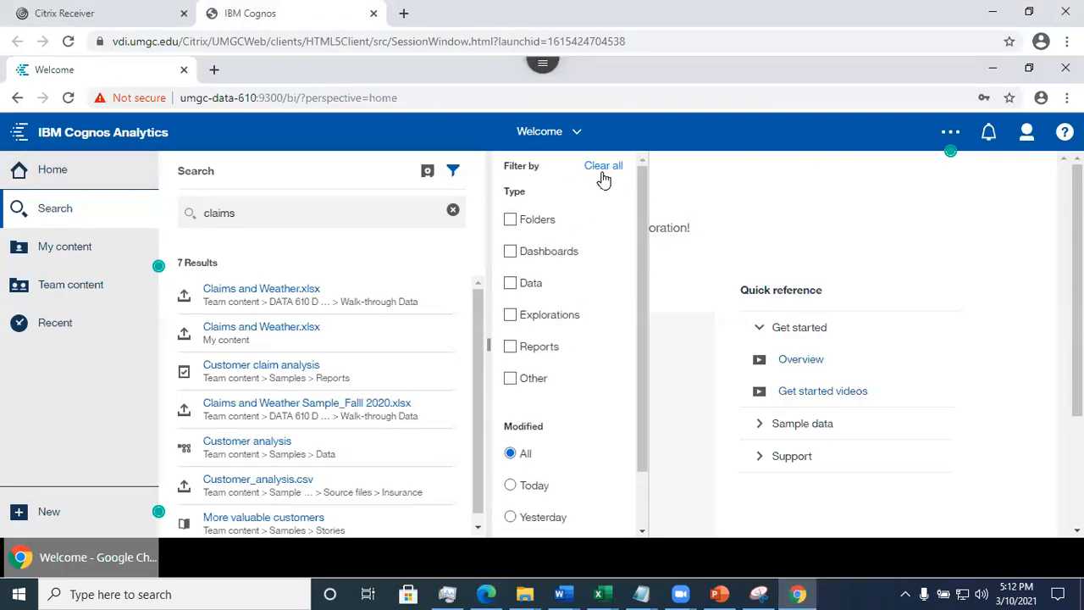
pyautogui.click(610, 170)
pyautogui.click(453, 212)
pyautogui.click(49, 254)
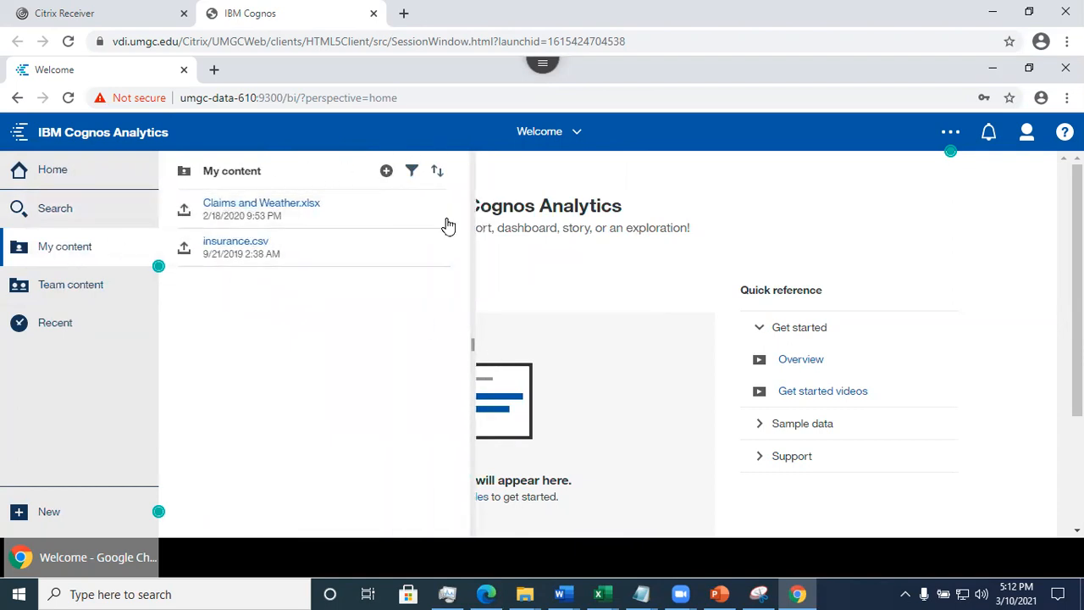
# - Create a folder named Assgnment2 in My content and close the content listing
pyautogui.click(386, 173)
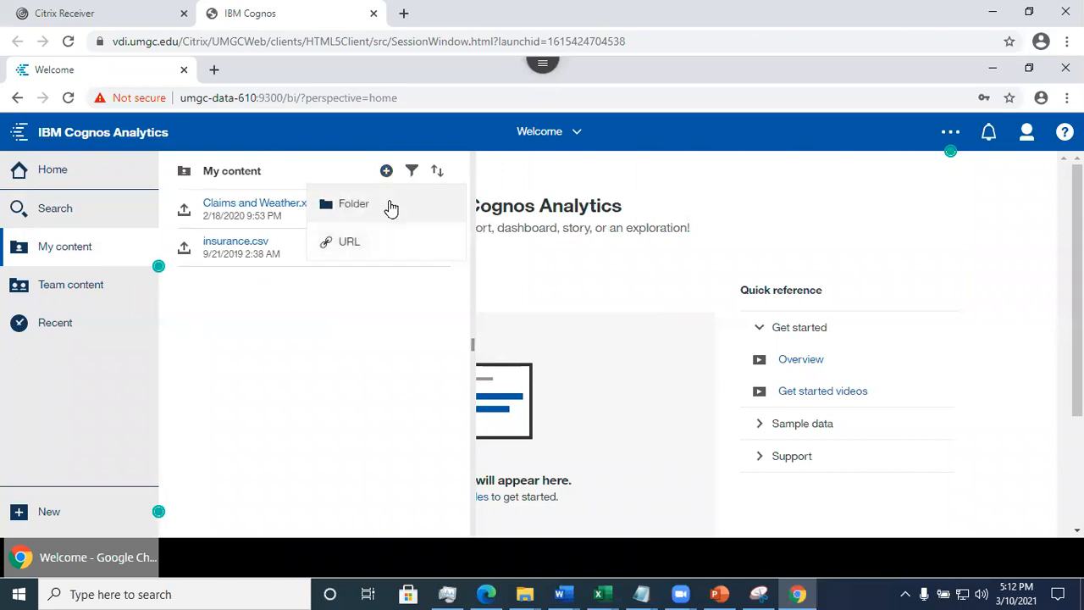
pyautogui.click(390, 206)
pyautogui.write('Ass')
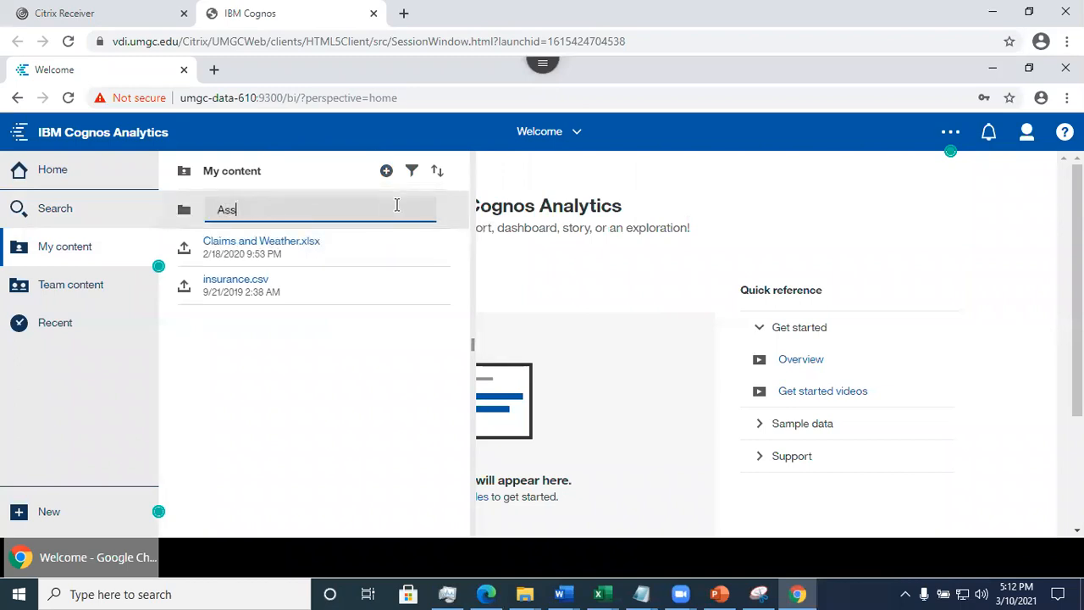
pyautogui.write('gnment2')
pyautogui.press('Return')
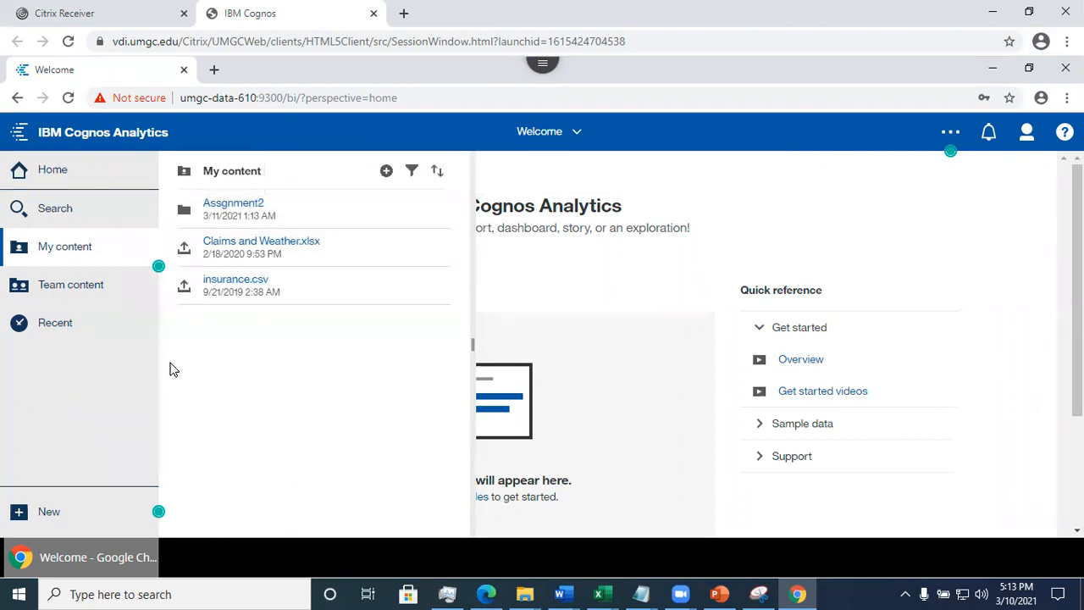
pyautogui.click(909, 223)
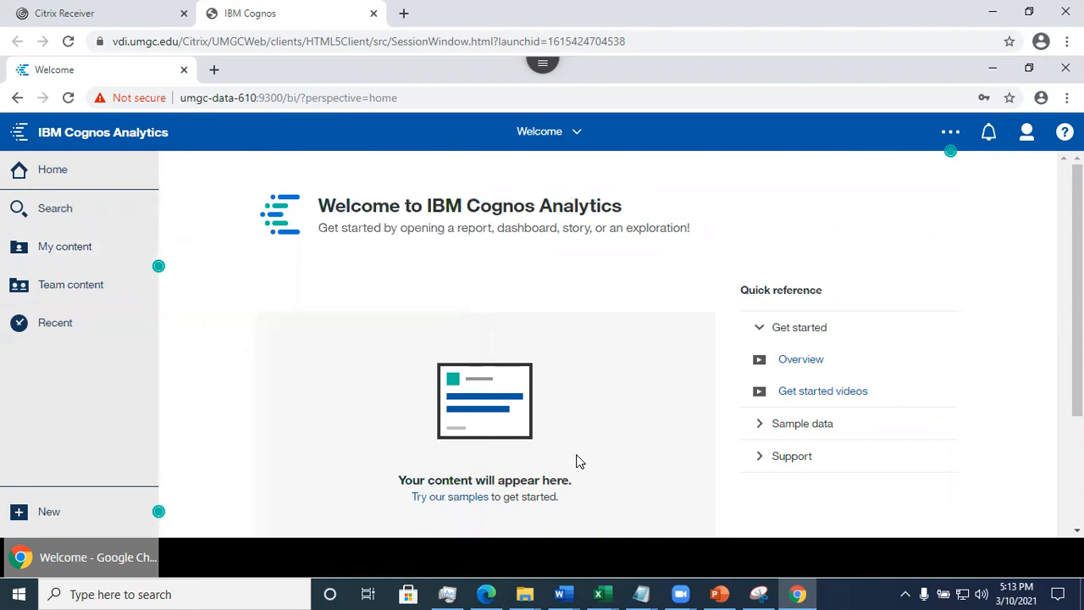
# - Switch to the Intro to Cognos analytics presentation in PowerPoint, view slide 7 on the top menu bar, and minimize it
pyautogui.moveTo(722, 591)
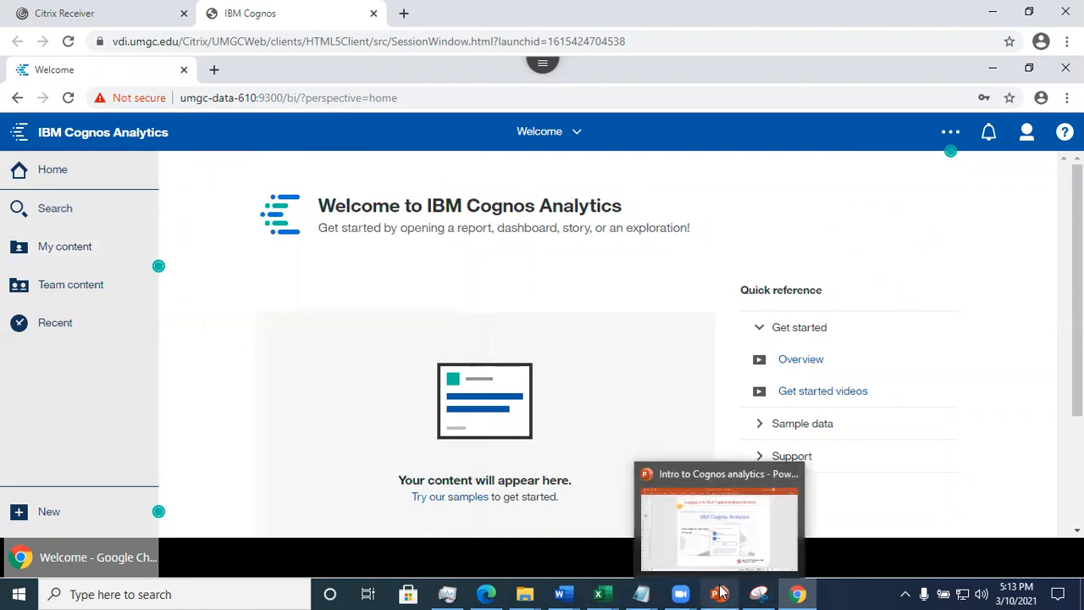
pyautogui.click(720, 518)
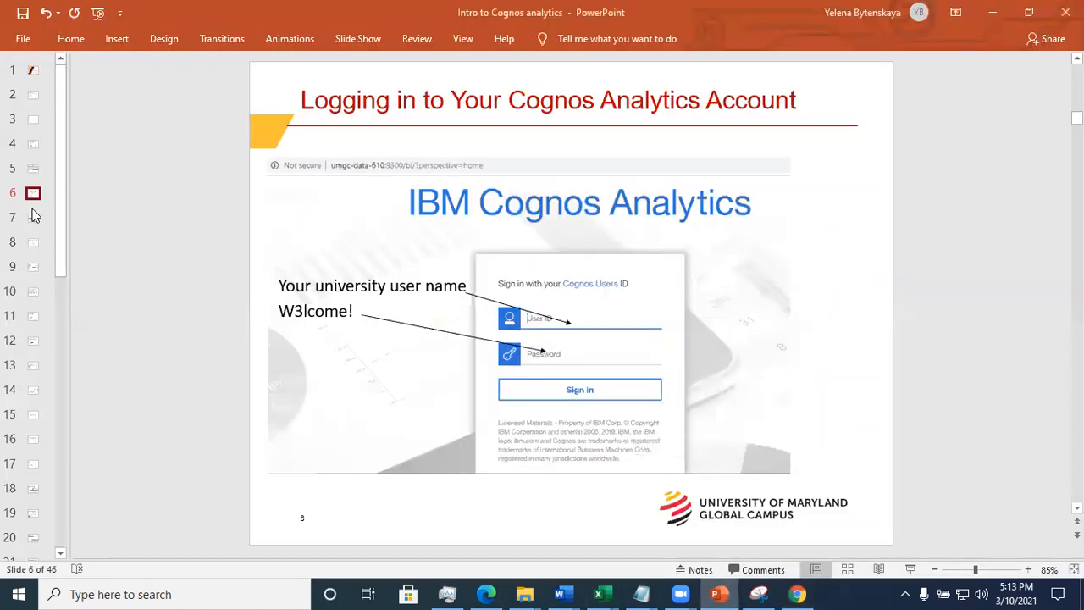
pyautogui.click(33, 218)
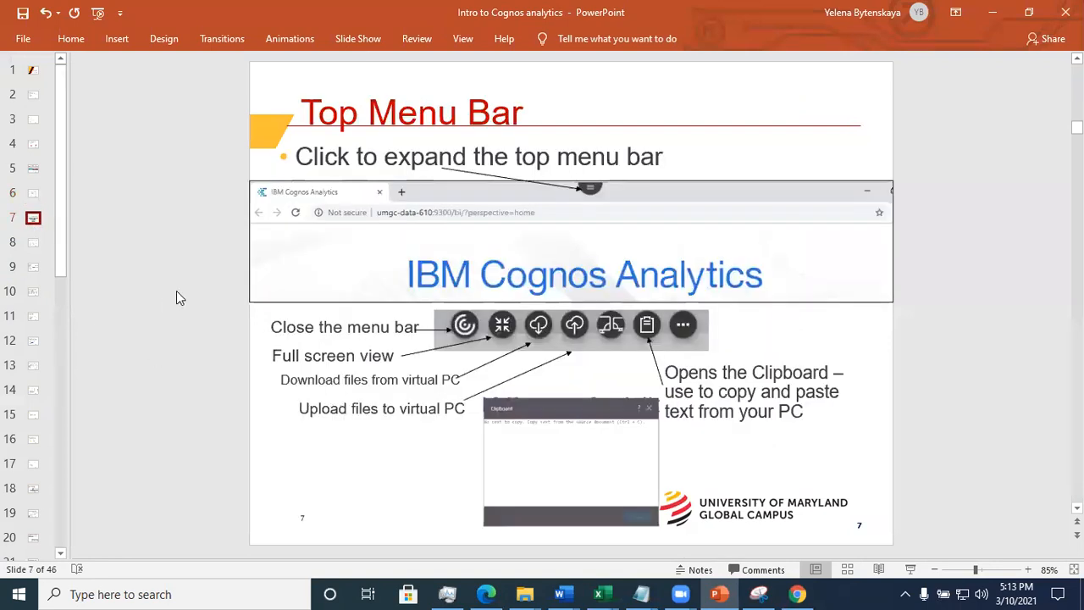
pyautogui.click(989, 17)
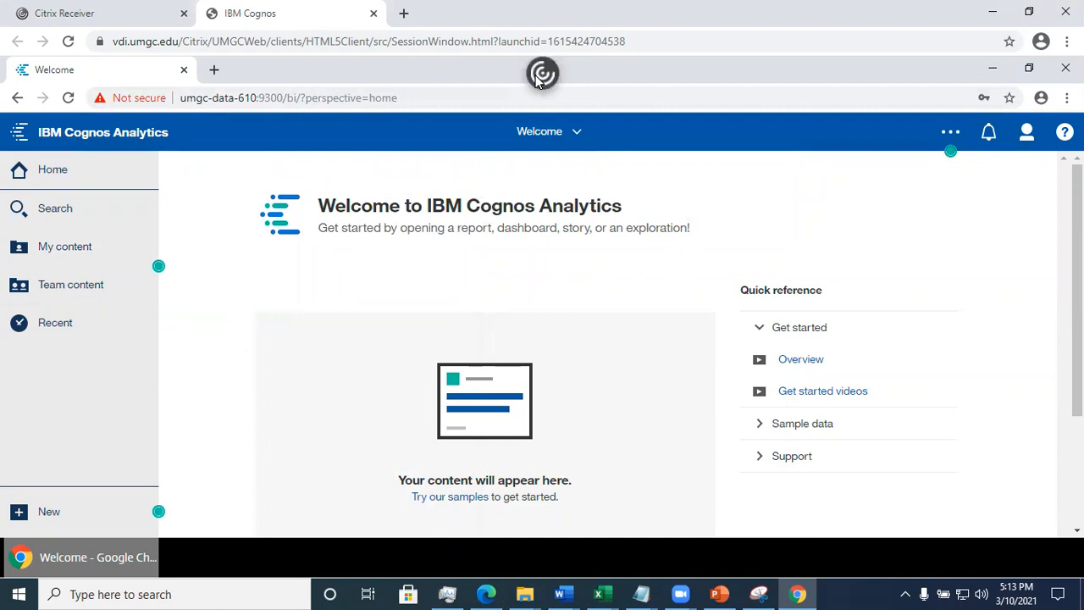
# - Expand the virtual session's toolbar, examine the Clipboard window for exchanging text with the local PC, and close it
pyautogui.click(540, 78)
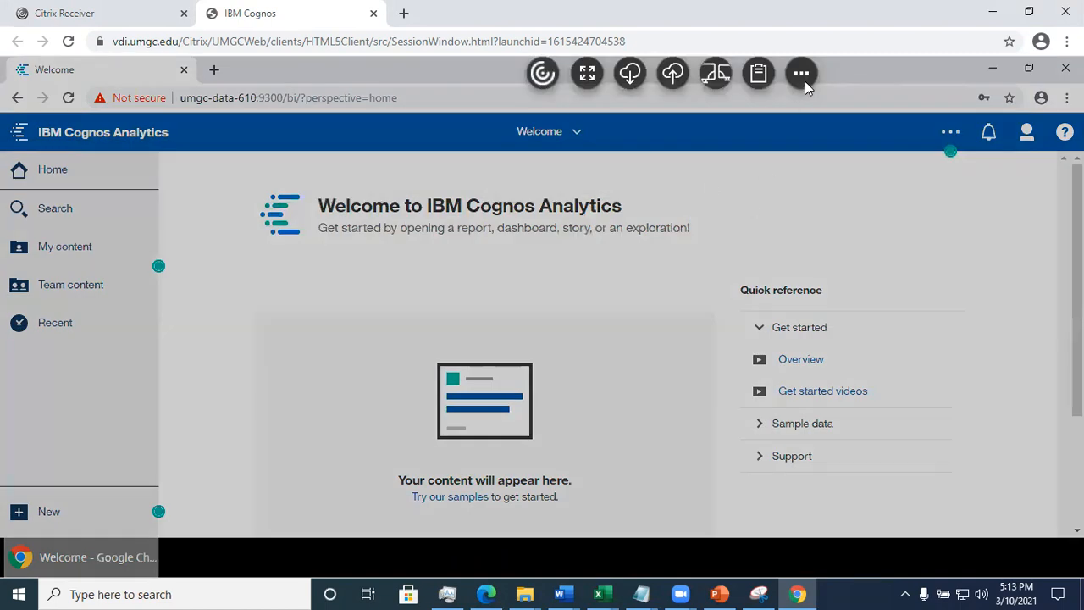
pyautogui.click(757, 74)
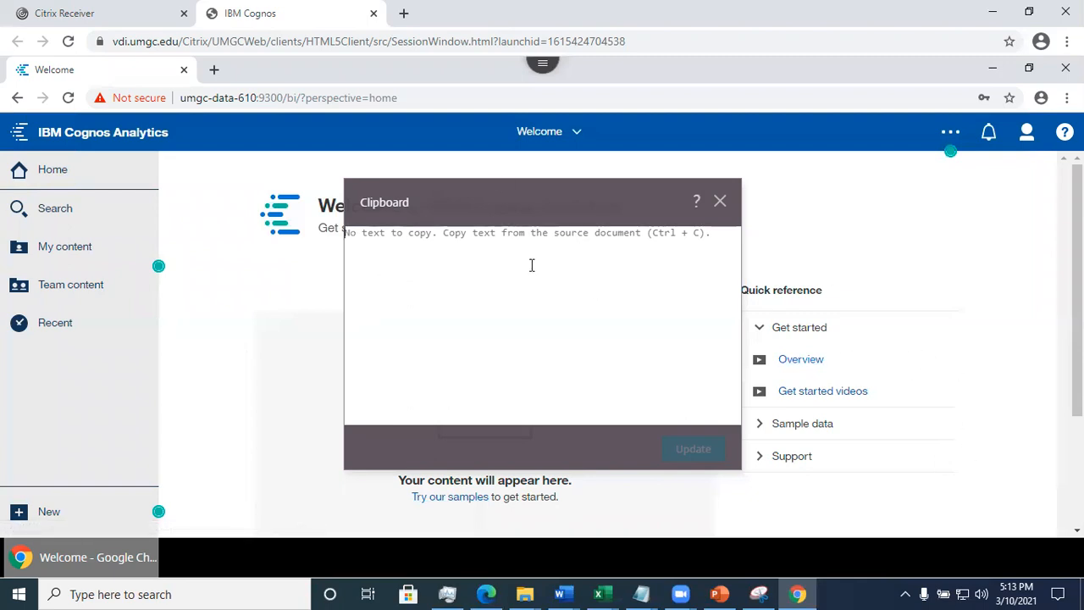
pyautogui.click(392, 240)
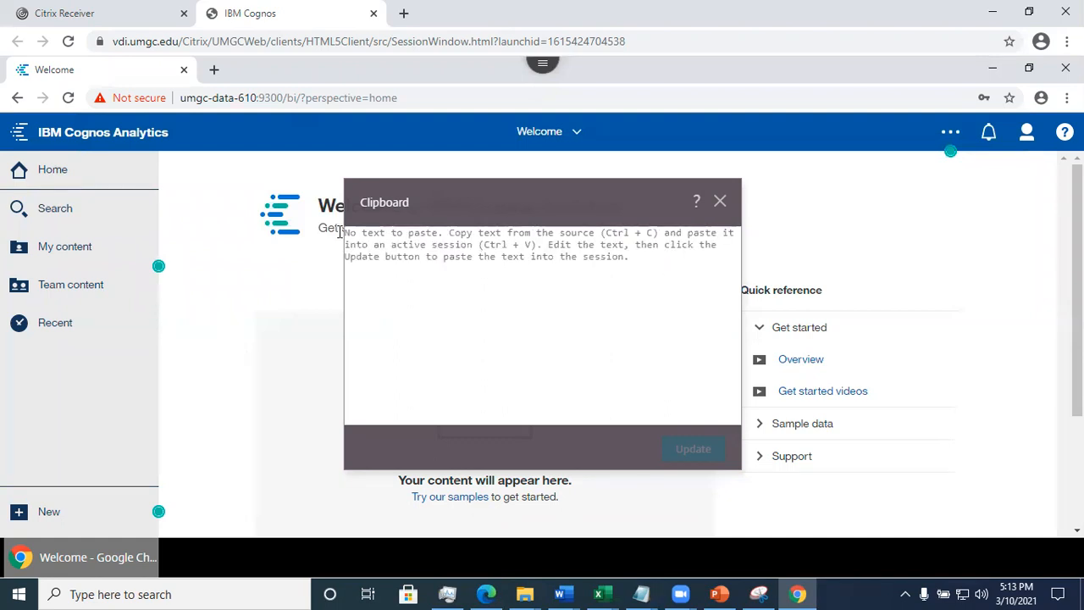
pyautogui.click(235, 248)
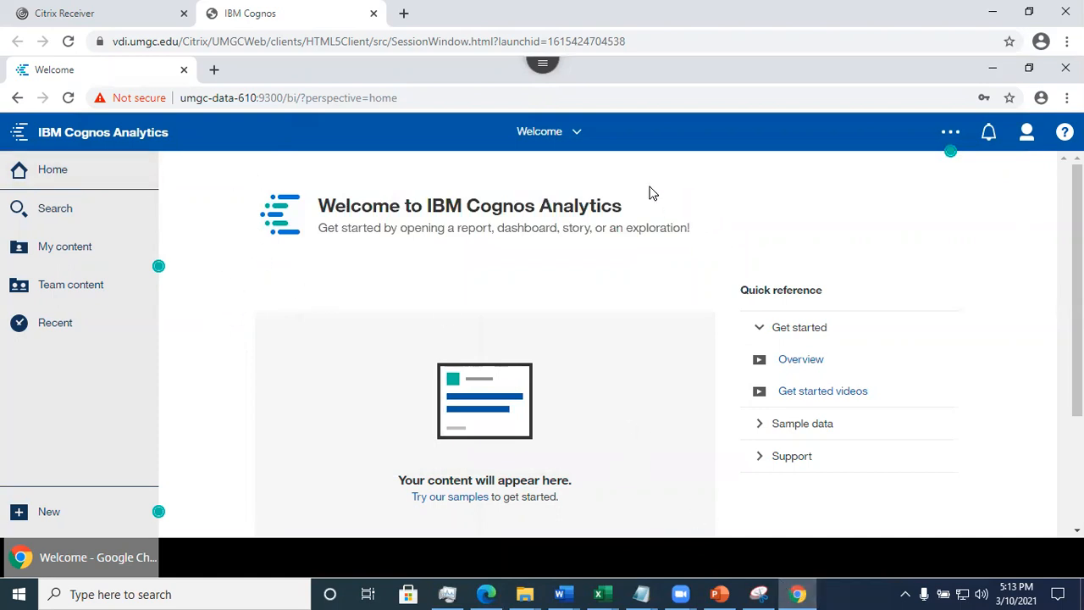
# - Switch to PowerPoint and review slide 8 on landing page navigation and slide 9 on accessing pre-loaded data
pyautogui.click(719, 594)
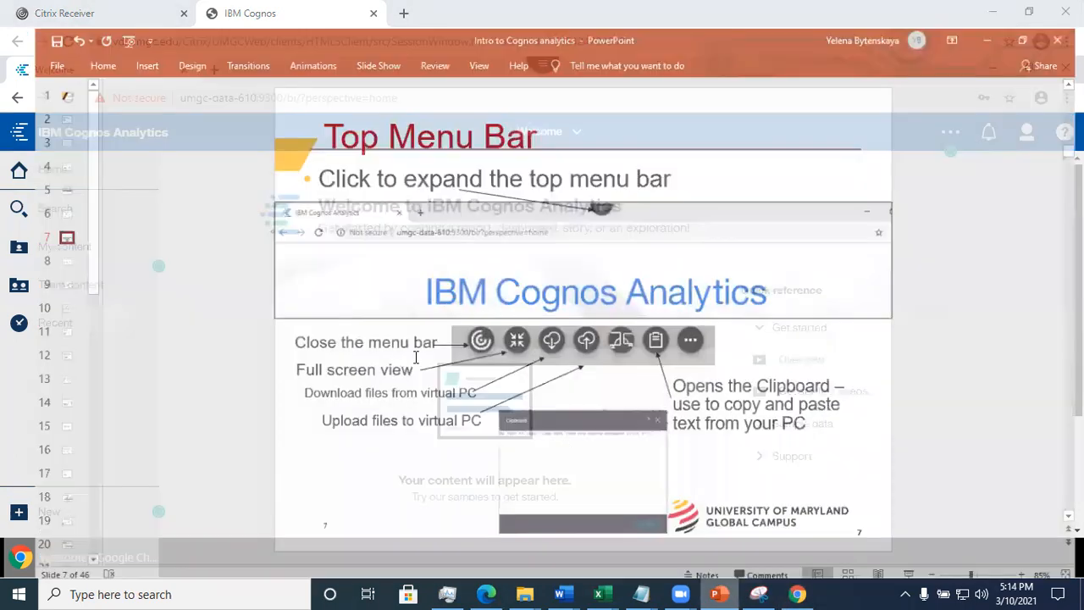
pyautogui.click(33, 244)
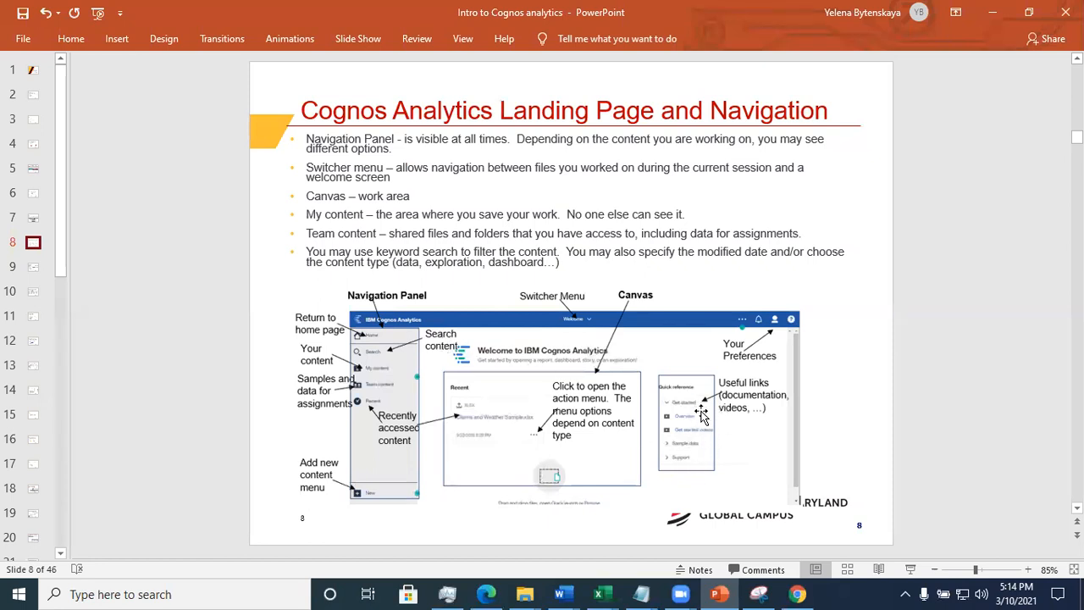
pyautogui.click(493, 591)
pyautogui.click(489, 591)
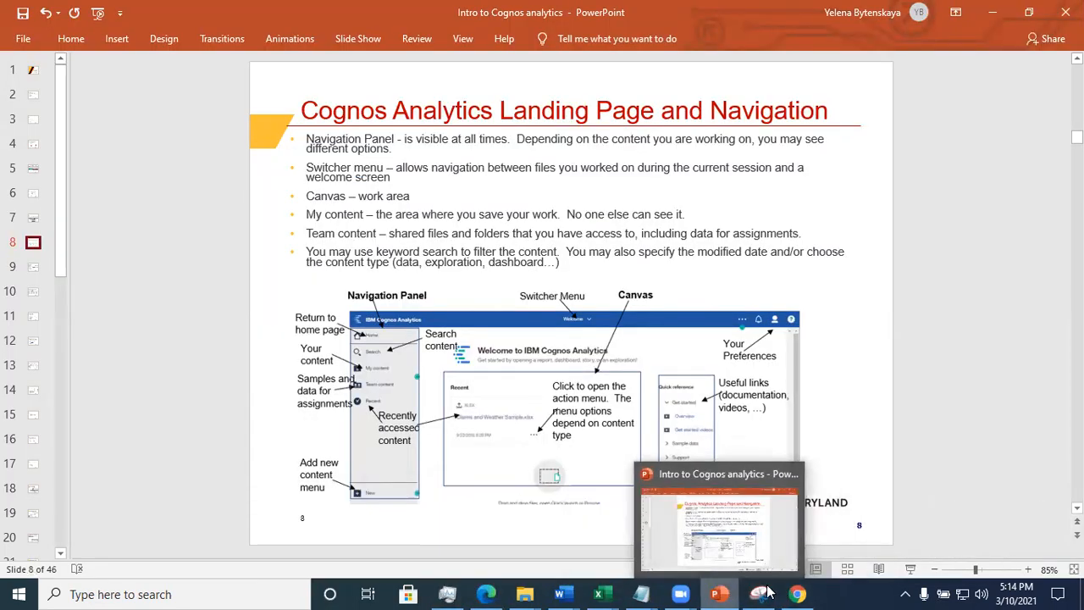
pyautogui.click(803, 593)
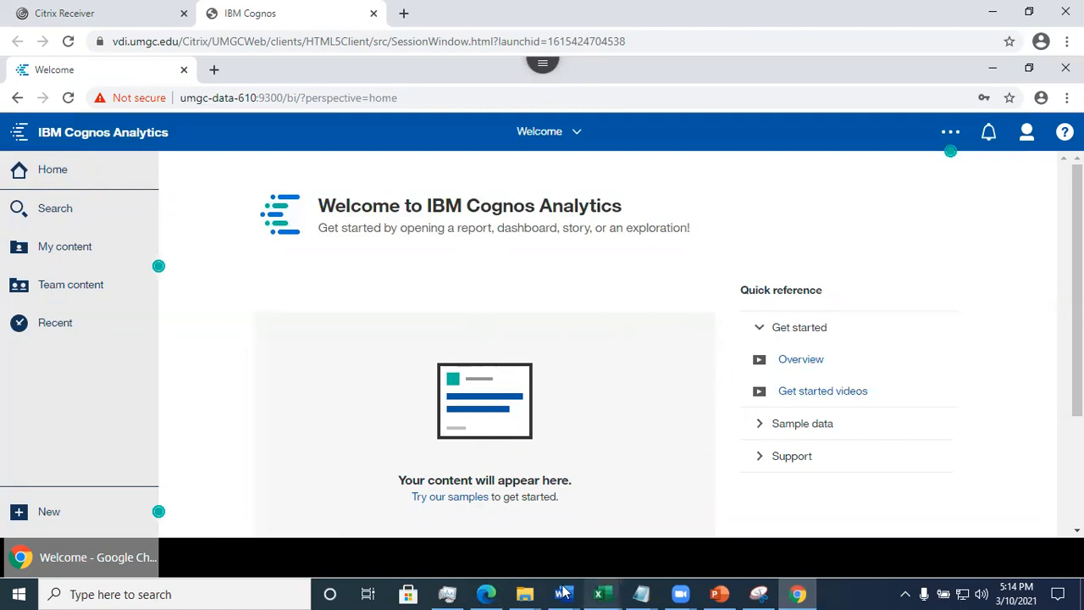
pyautogui.click(719, 593)
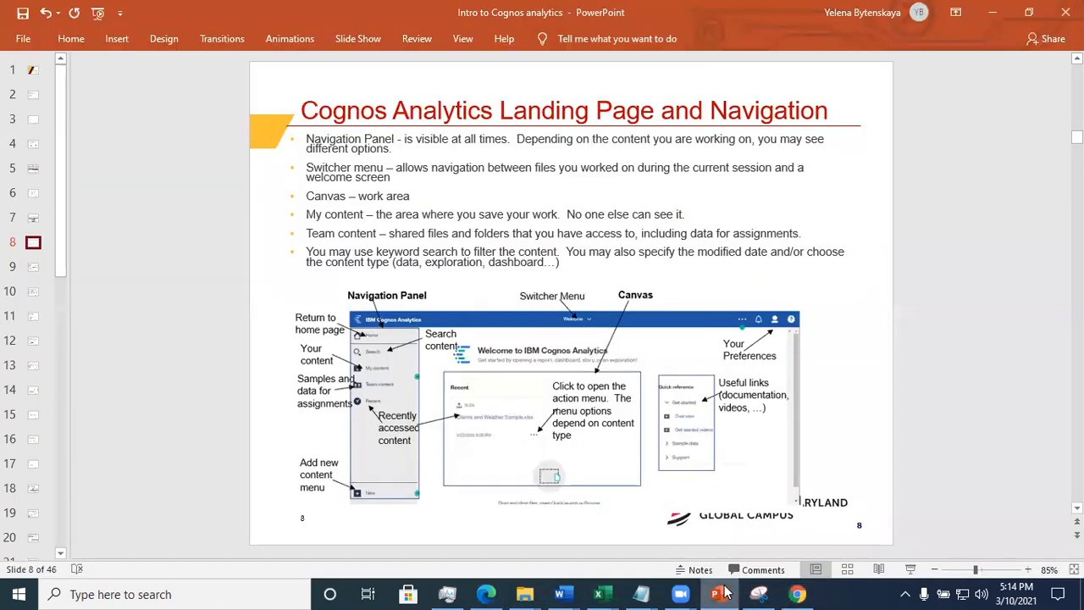
pyautogui.click(34, 267)
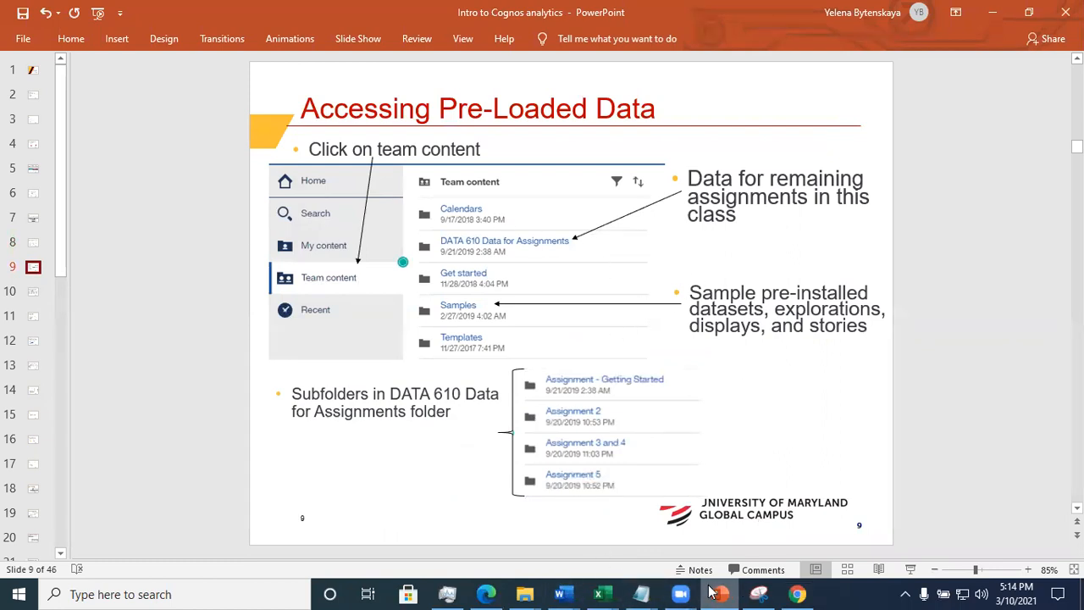
# - Switch to Cognos Analytics and examine the Assignment 2 and Assignment 3 and 4 folders under DATA 610 Data for Assignments in Team content
pyautogui.click(798, 593)
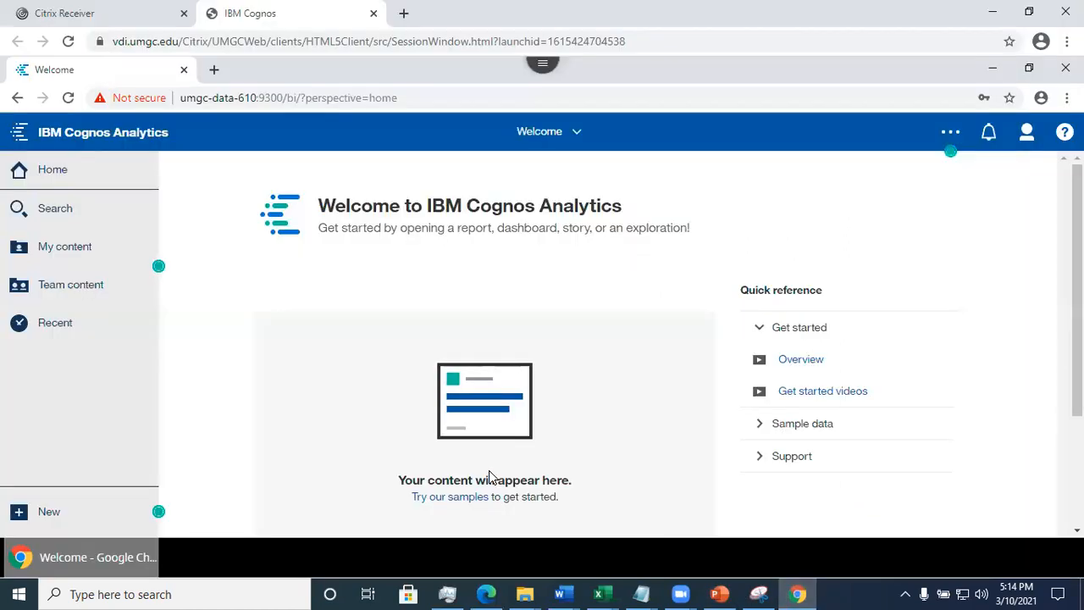
pyautogui.click(84, 285)
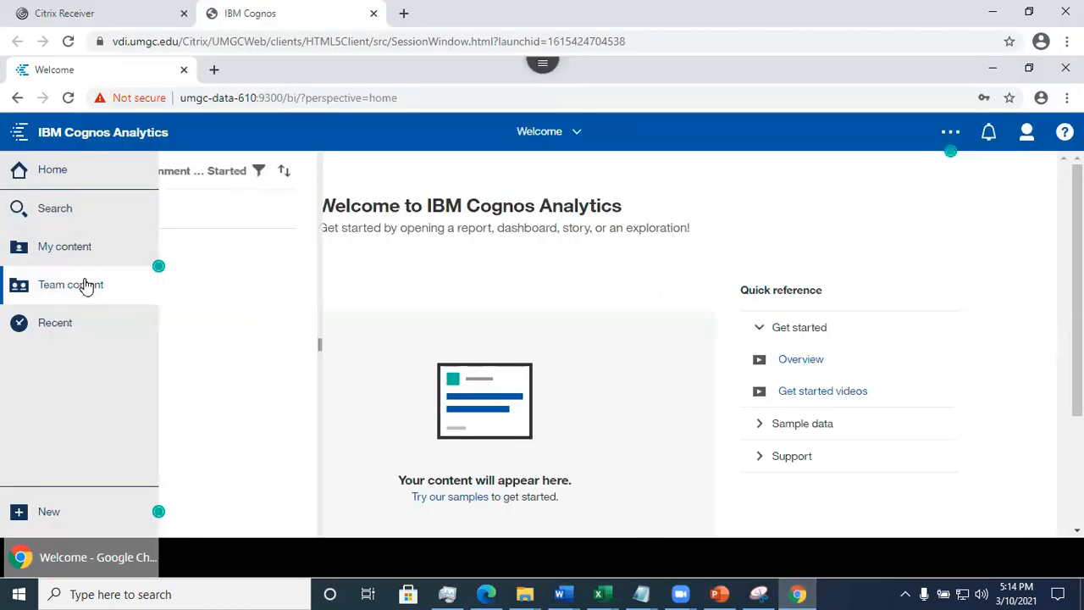
pyautogui.click(184, 172)
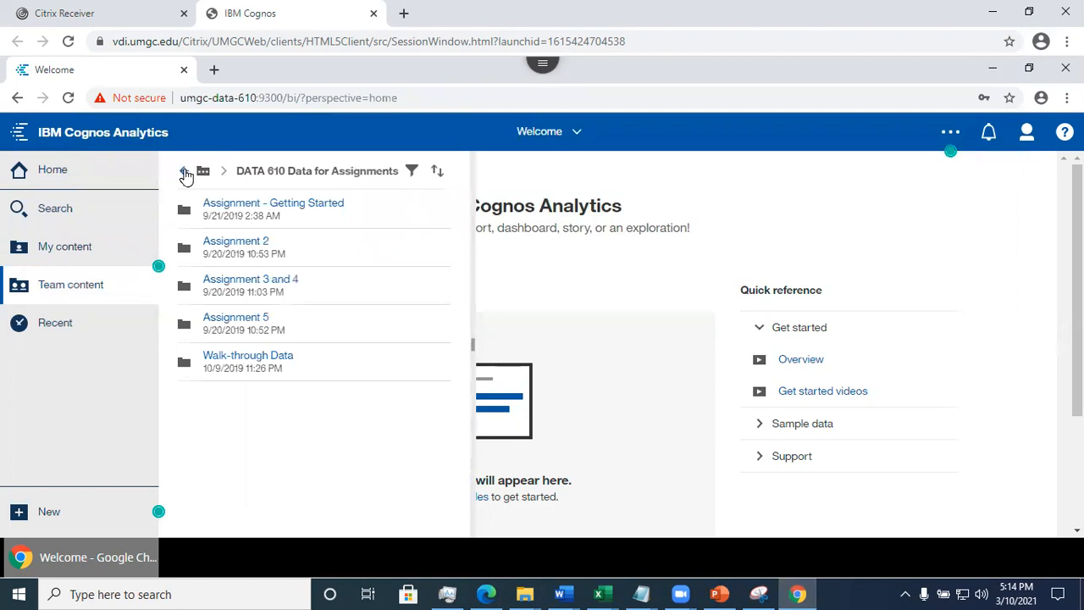
pyautogui.click(184, 173)
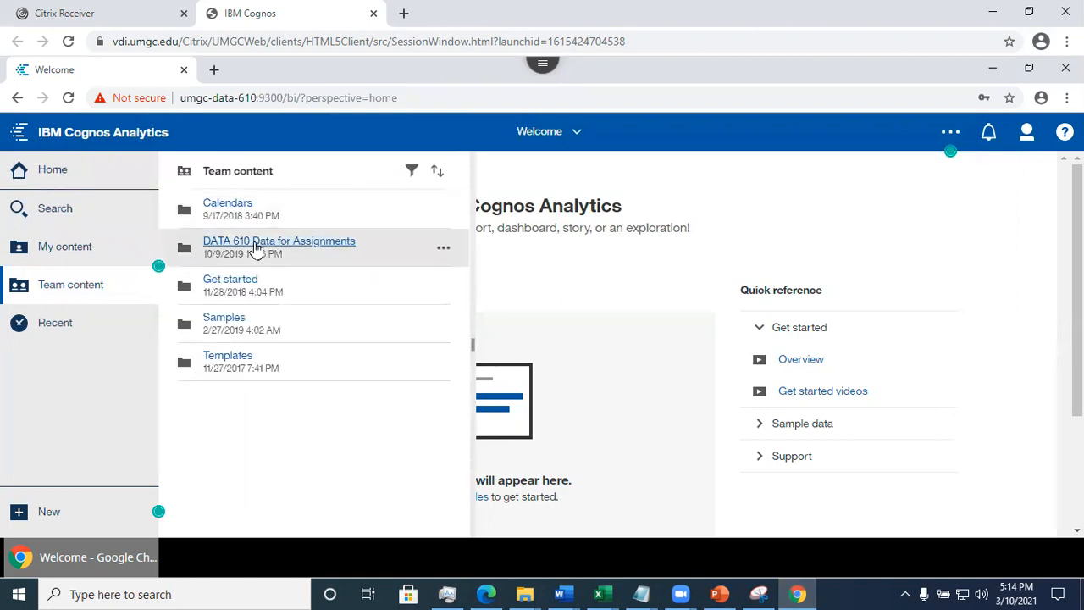
pyautogui.click(257, 244)
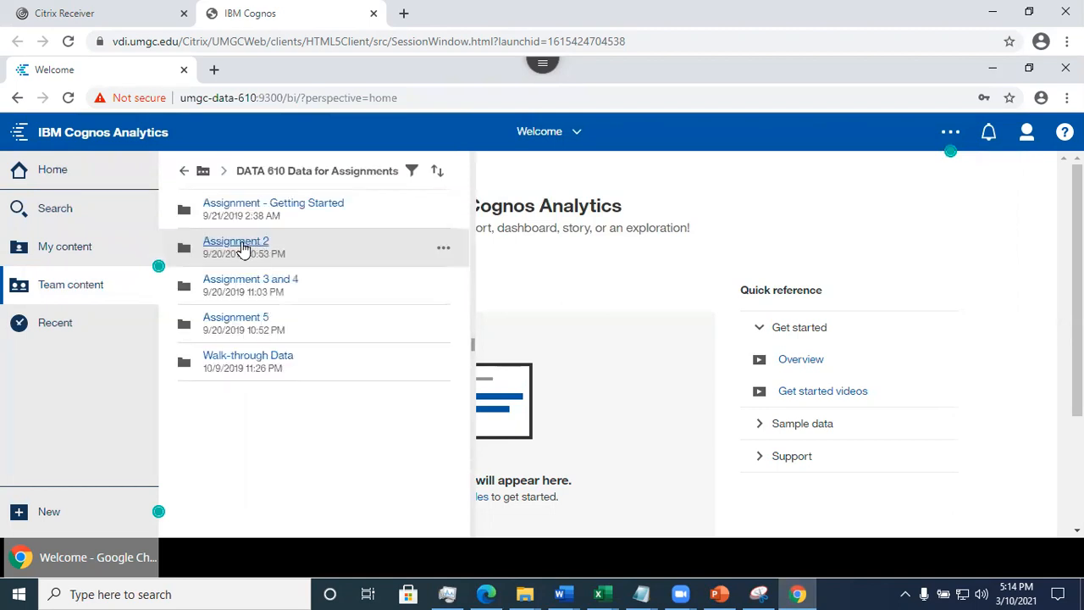
pyautogui.click(243, 248)
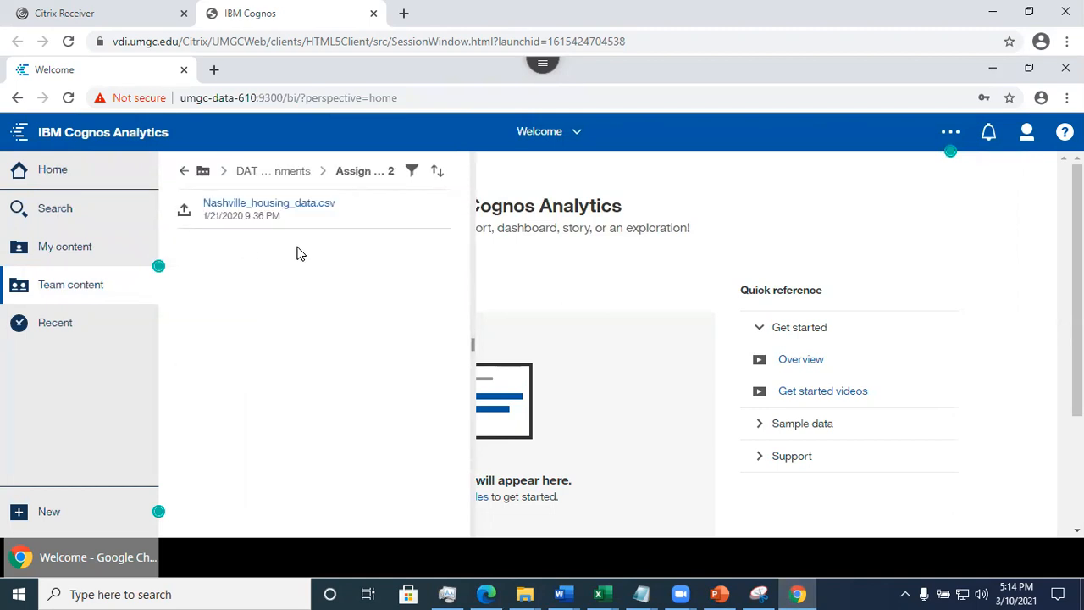
pyautogui.click(184, 172)
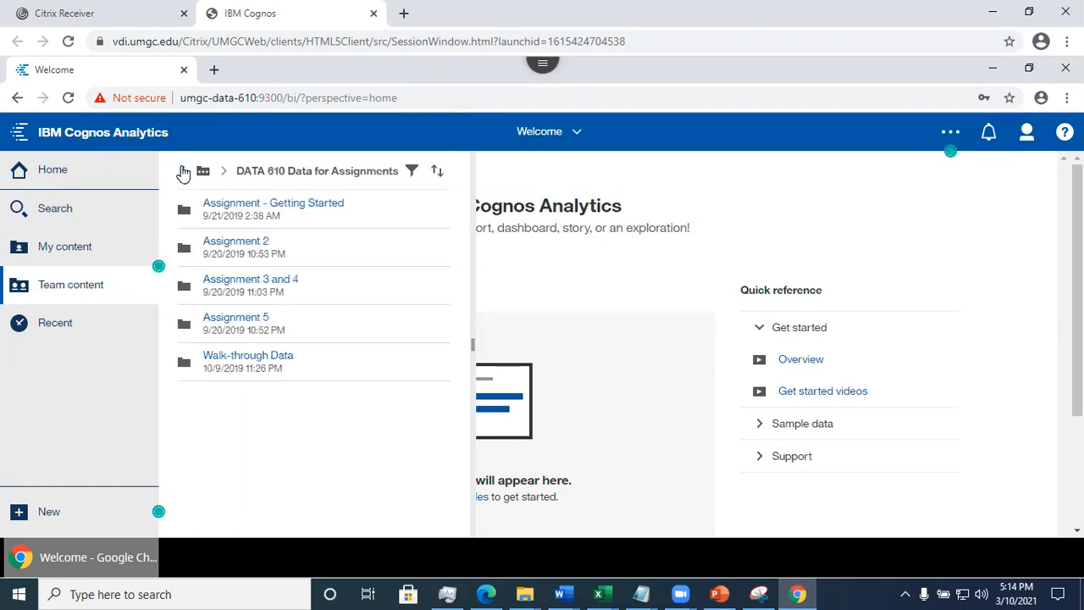
pyautogui.click(264, 286)
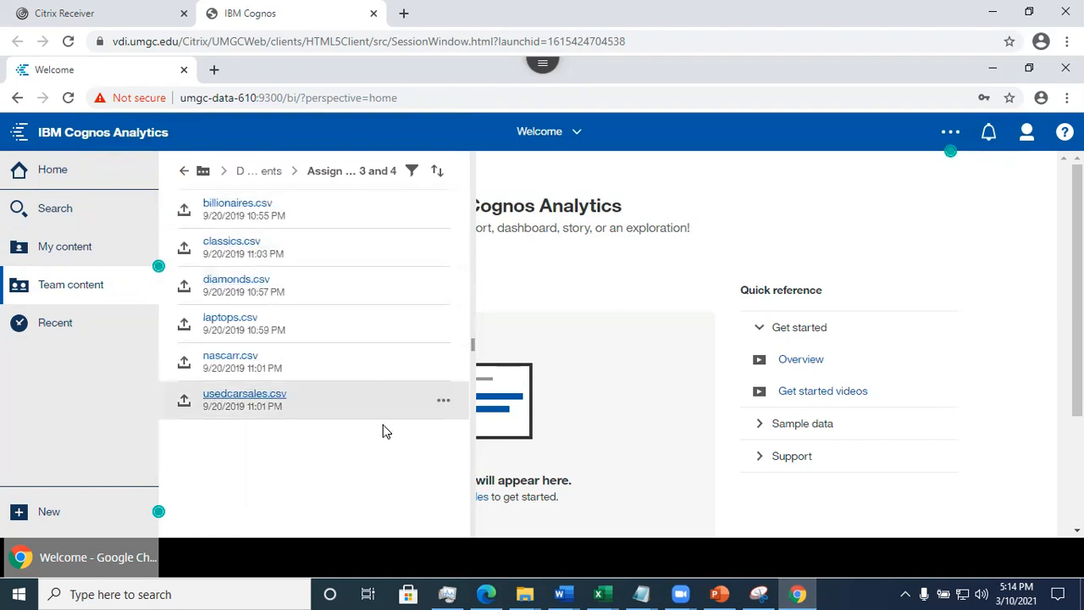
pyautogui.click(183, 170)
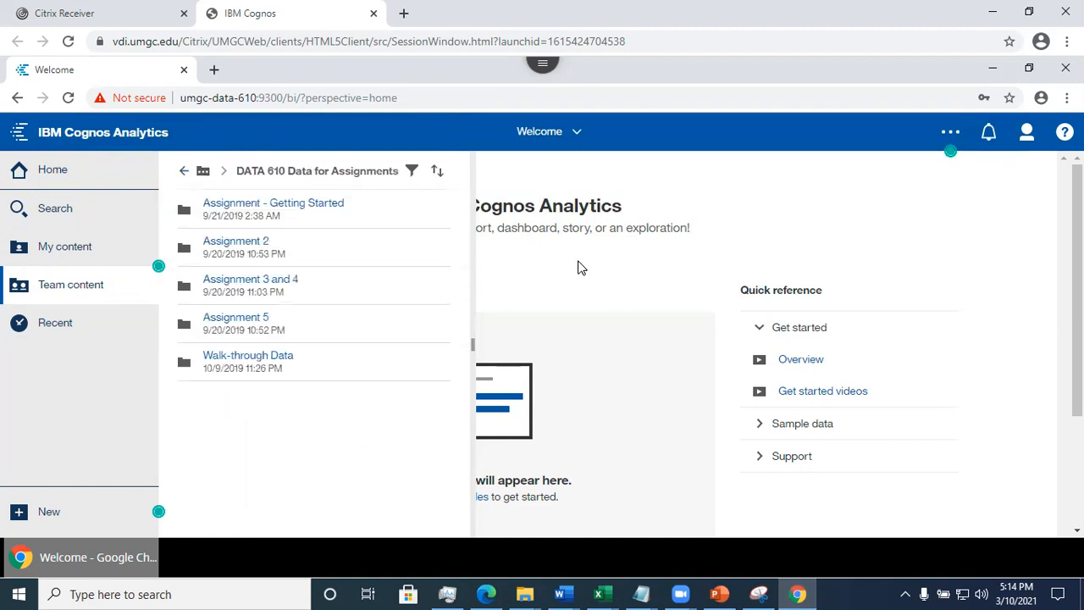
# - Switch to PowerPoint and show slide 10 describing the insurance claims data source for the demo
pyautogui.click(720, 594)
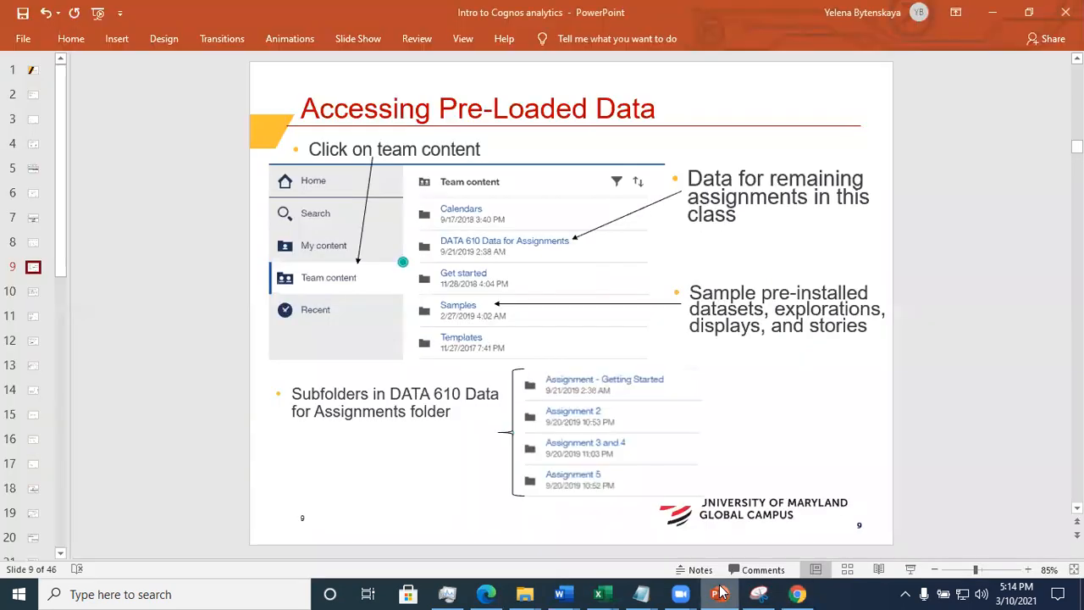
pyautogui.click(33, 292)
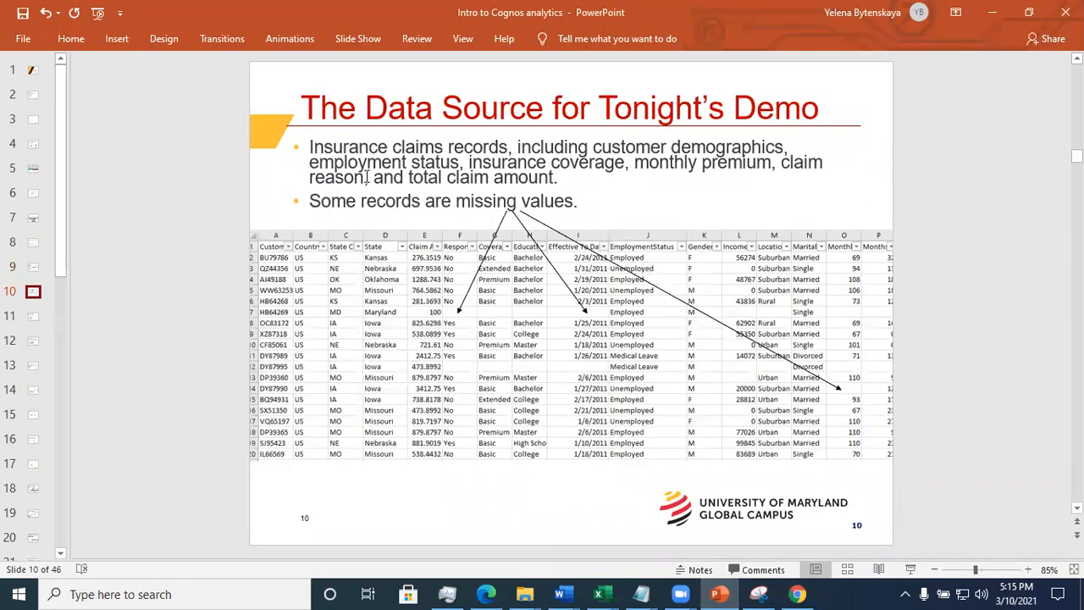
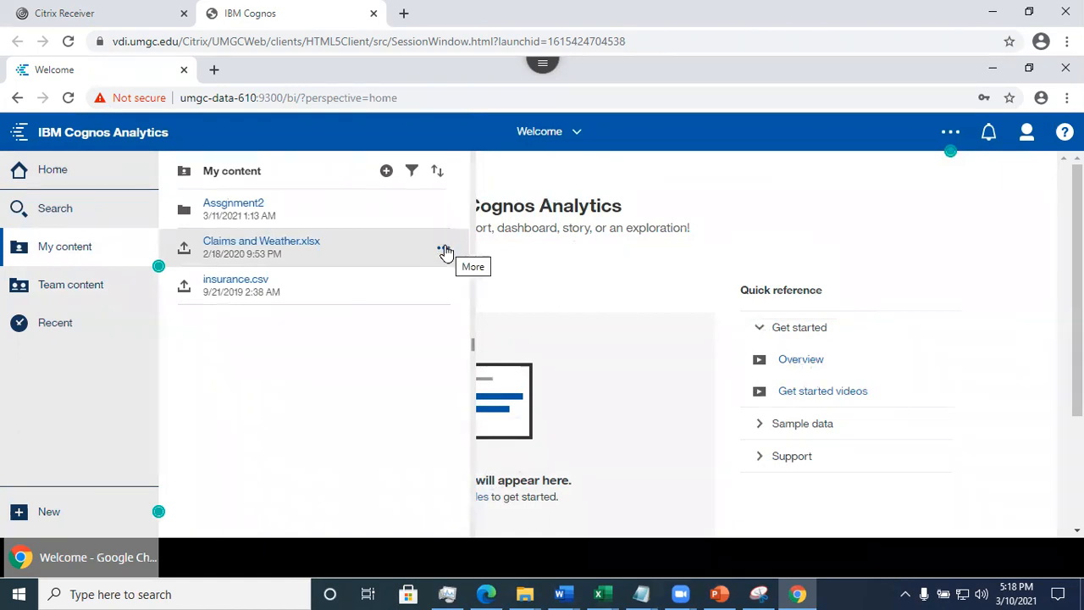
# - Create a data module from Claims and Weather.xlsx in My content
pyautogui.click(444, 251)
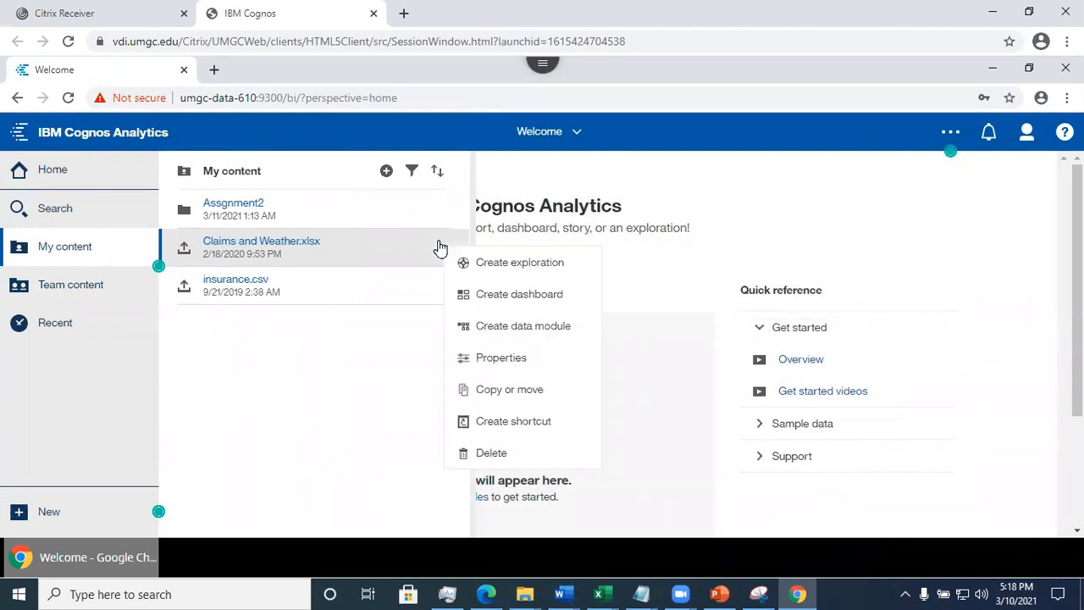
pyautogui.click(519, 326)
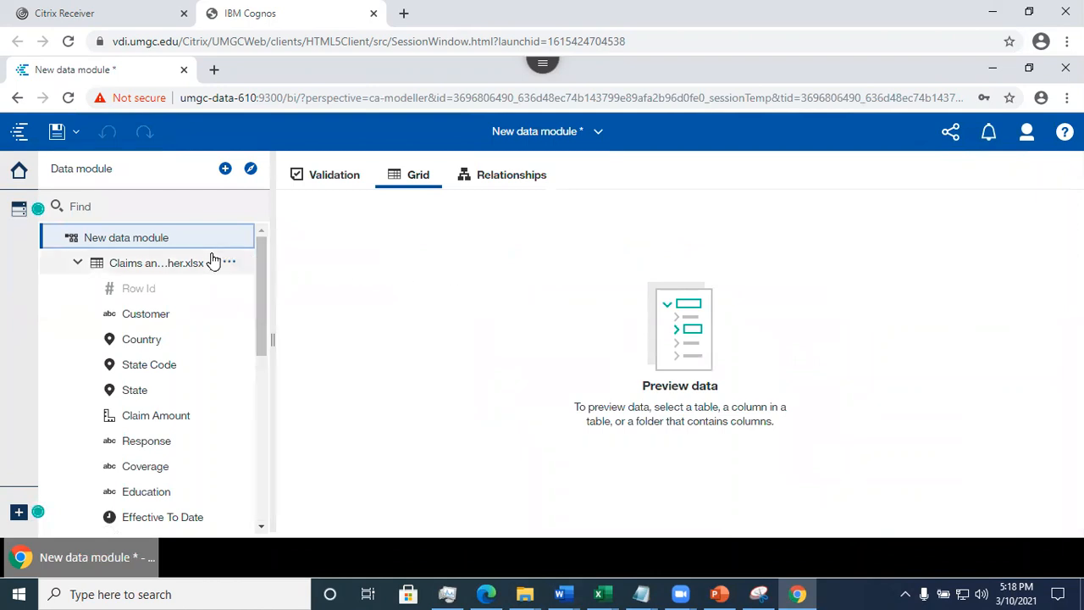
# - Preview the Claims and Weather.xlsx table in the grid and examine its columns, missing values and data types
pyautogui.click(163, 266)
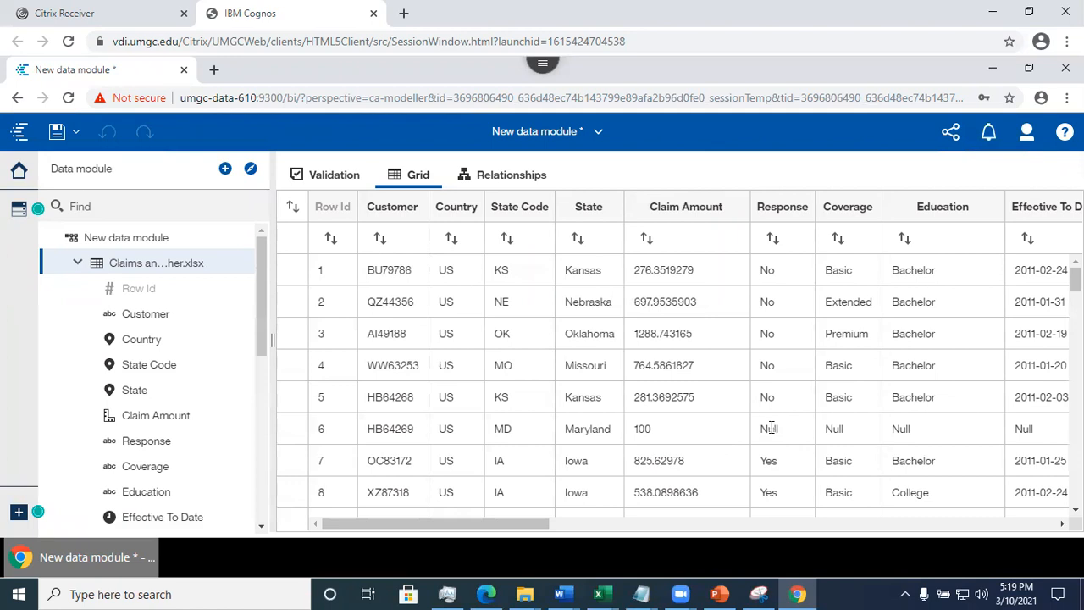
pyautogui.moveTo(430, 523); pyautogui.dragTo(529, 514)
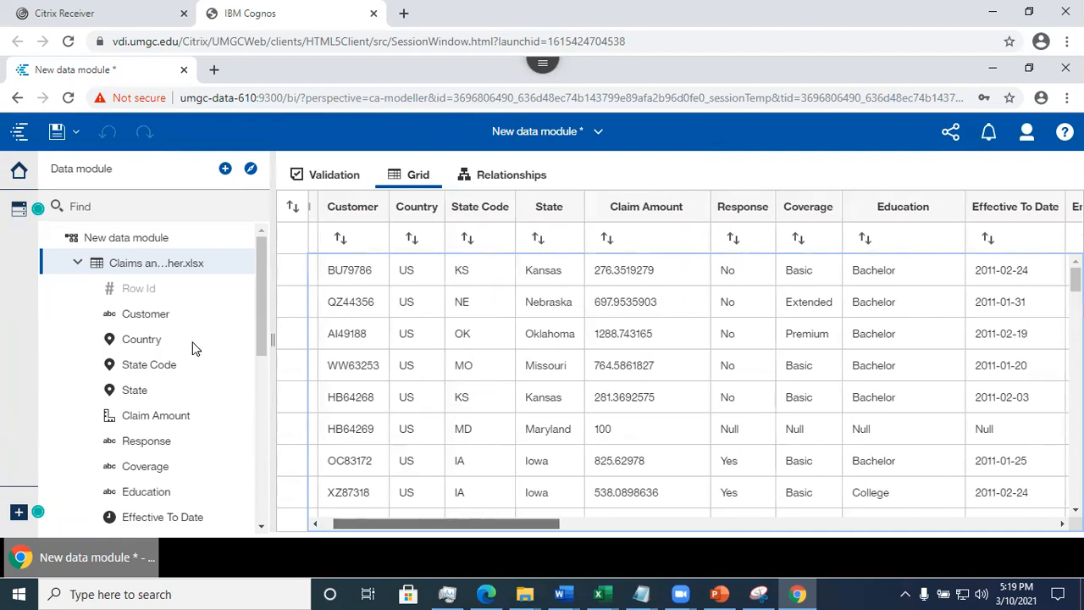
pyautogui.moveTo(257, 292); pyautogui.dragTo(265, 477)
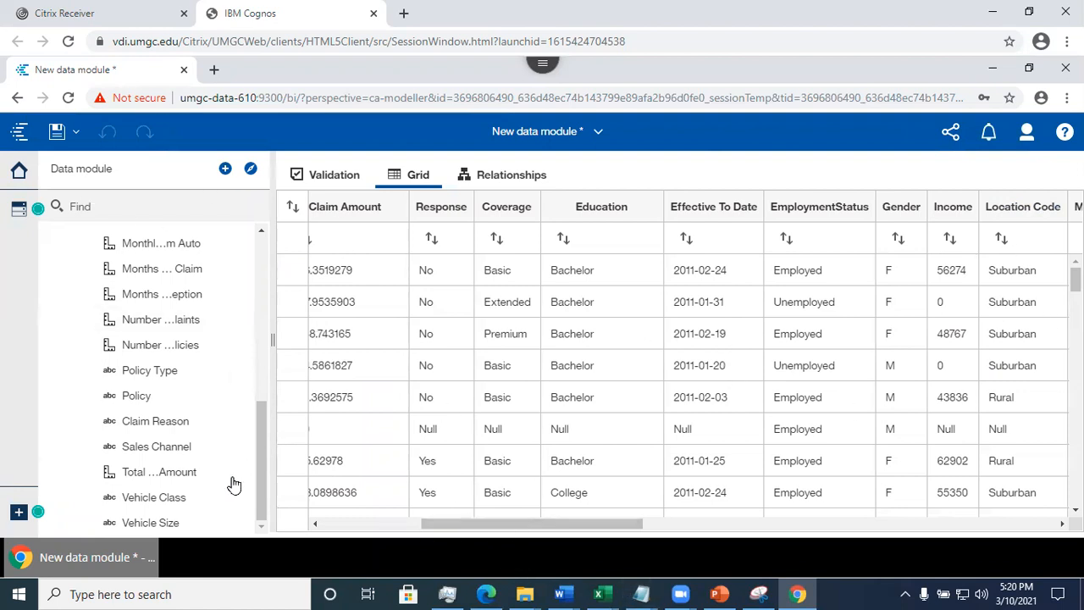
pyautogui.moveTo(262, 474); pyautogui.dragTo(259, 245)
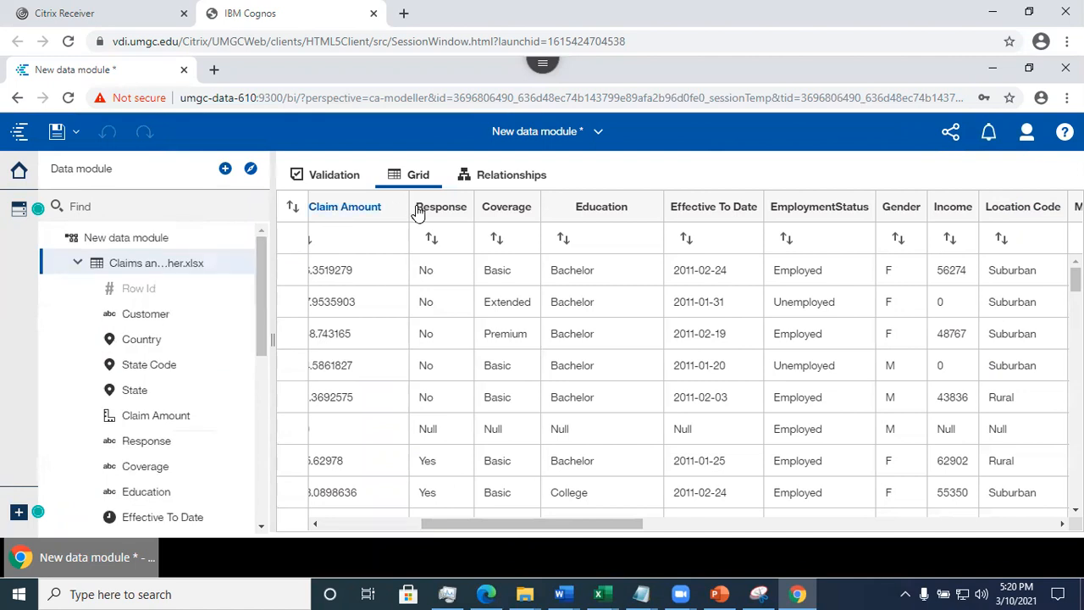
pyautogui.moveTo(261, 315); pyautogui.dragTo(263, 325)
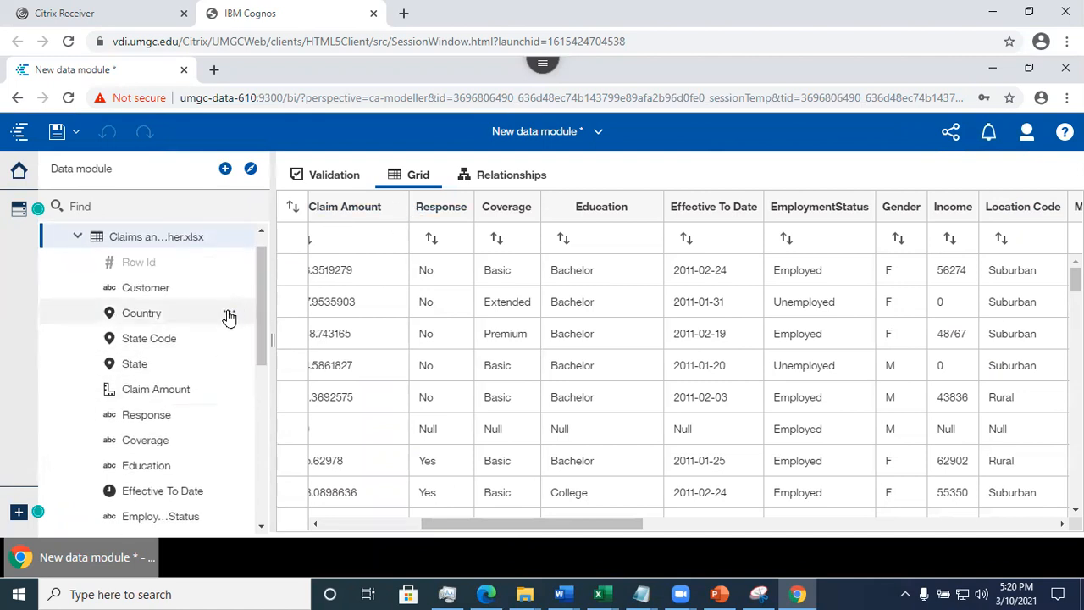
# - Open the Country column's properties and review its general settings, from label and usage through comments and sorting
pyautogui.click(228, 314)
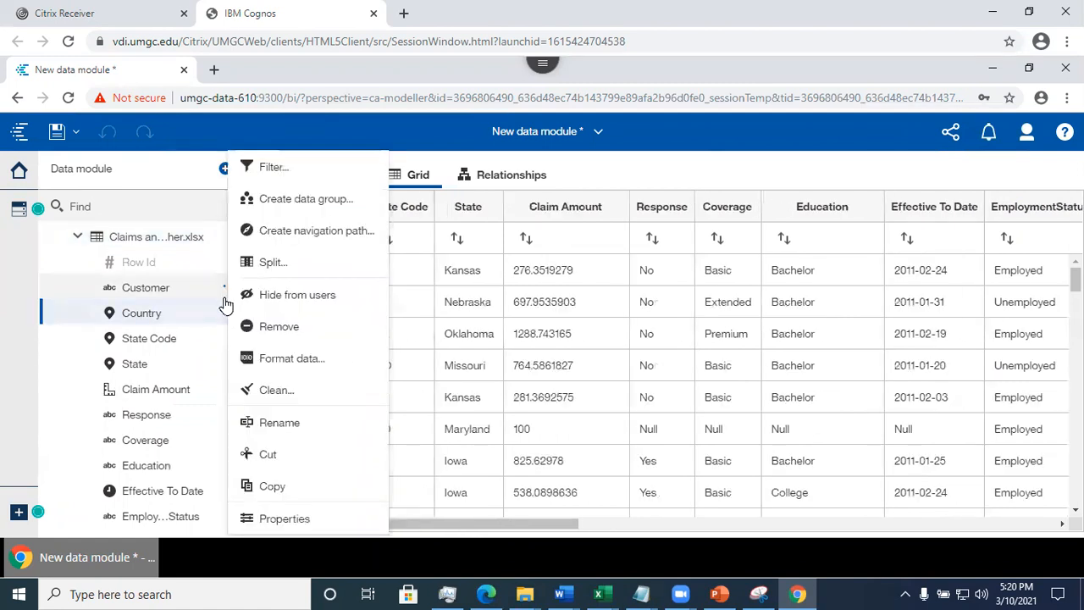
pyautogui.click(285, 518)
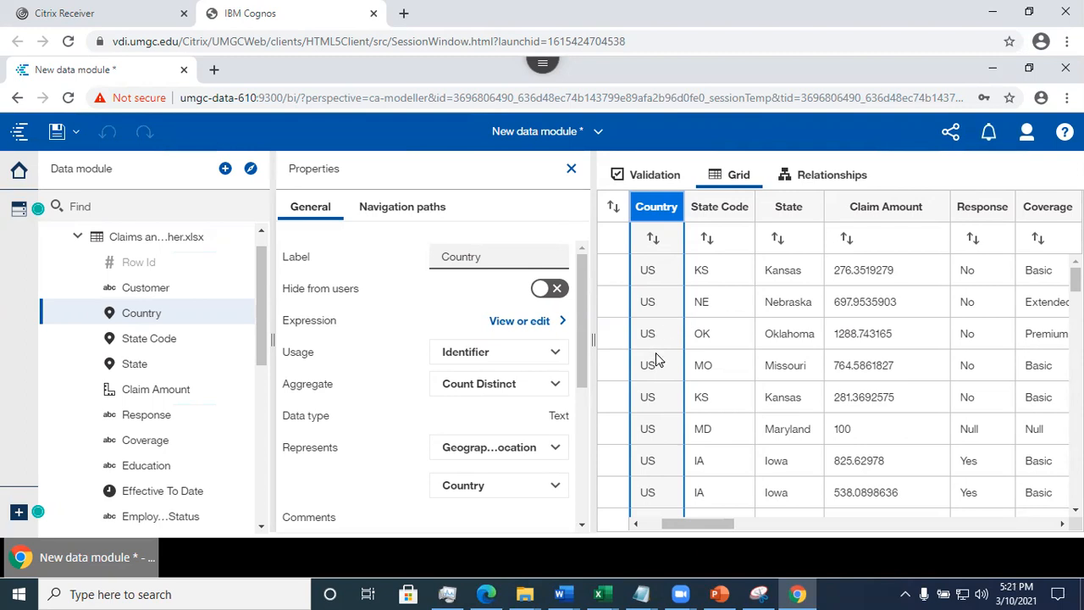
pyautogui.moveTo(581, 385); pyautogui.dragTo(619, 496)
pyautogui.click(385, 389)
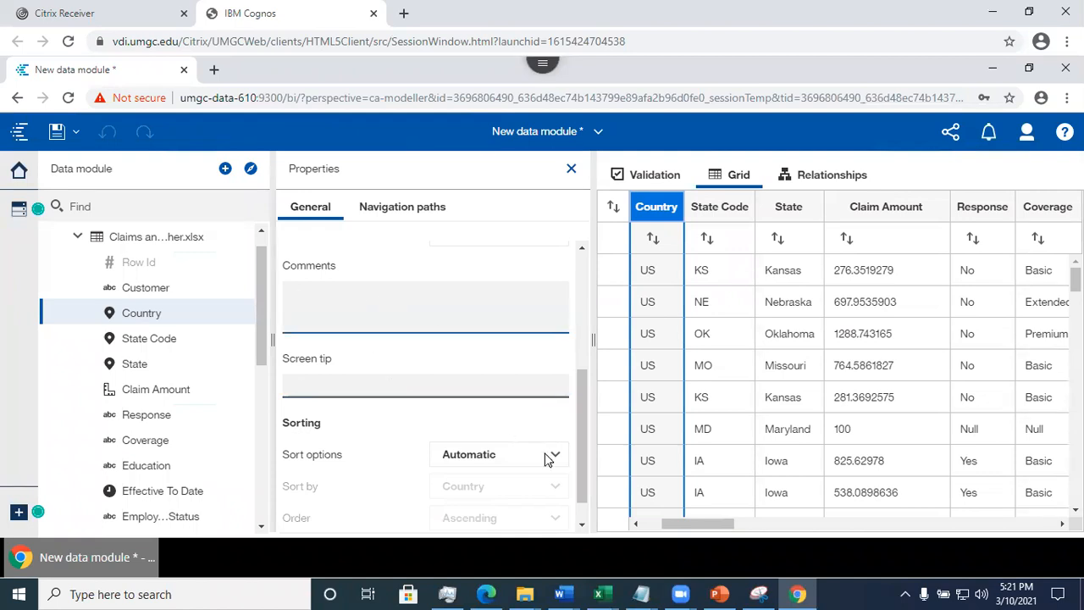
pyautogui.moveTo(582, 479); pyautogui.dragTo(572, 323)
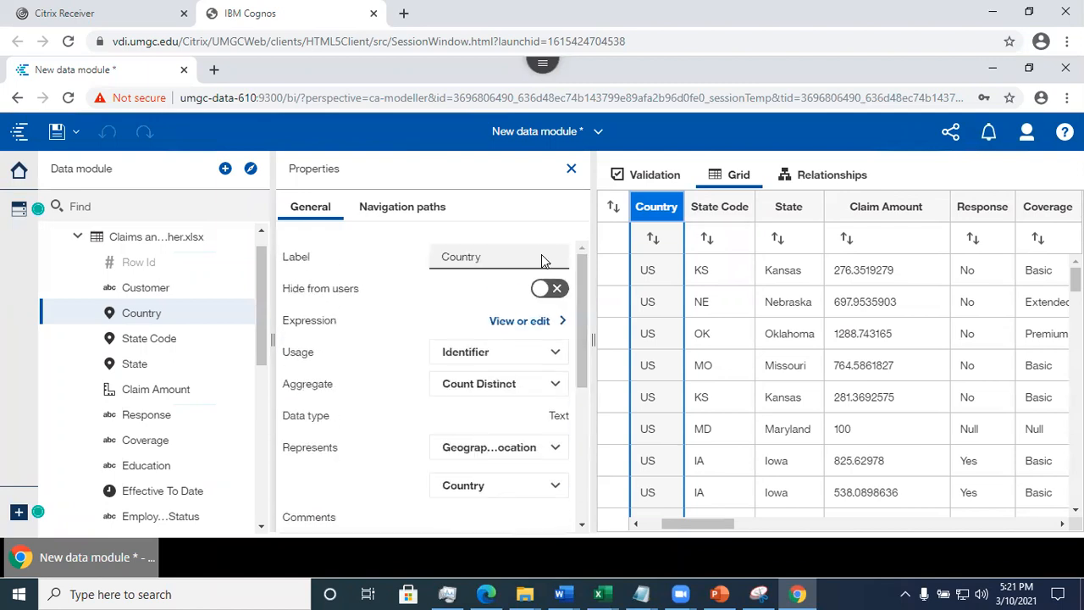
# - Switch to PowerPoint and review slide 13 on the data module interface and slide 14 on column general properties
pyautogui.click(718, 594)
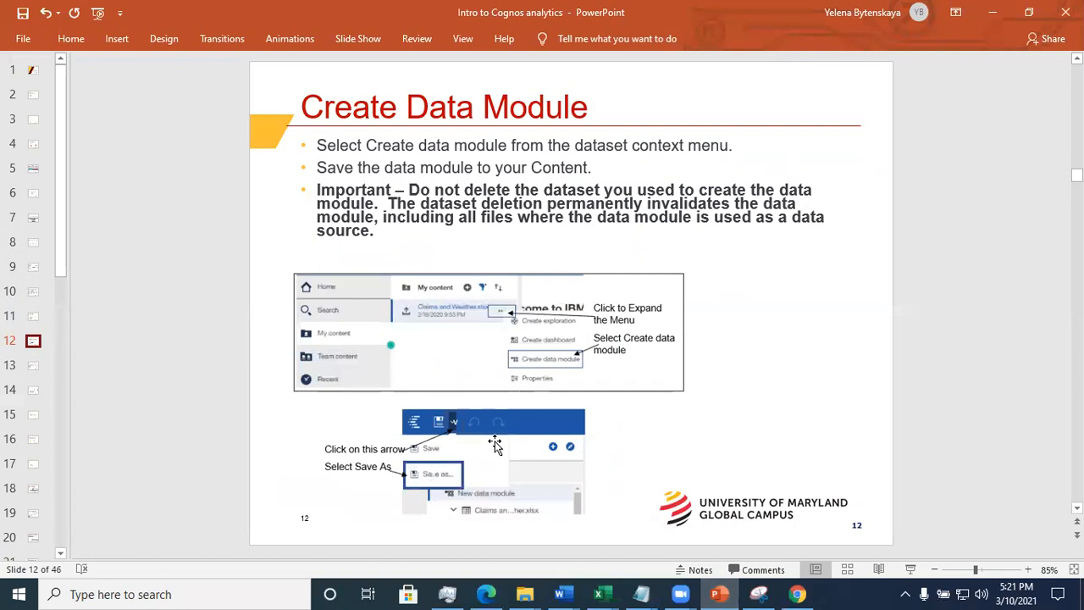
pyautogui.click(33, 366)
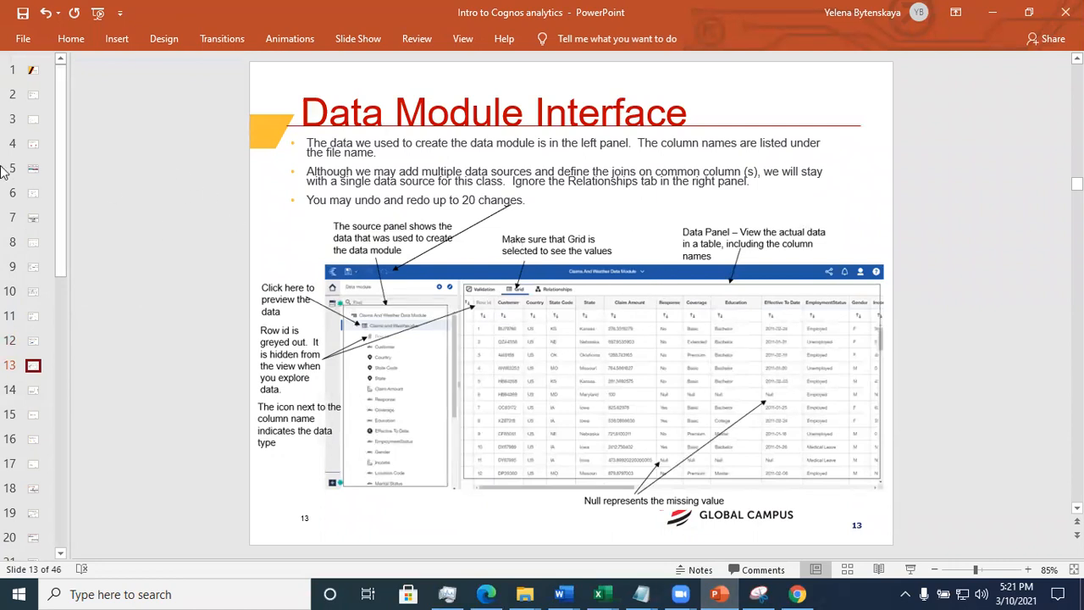
pyautogui.moveTo(34, 378); pyautogui.dragTo(32, 393)
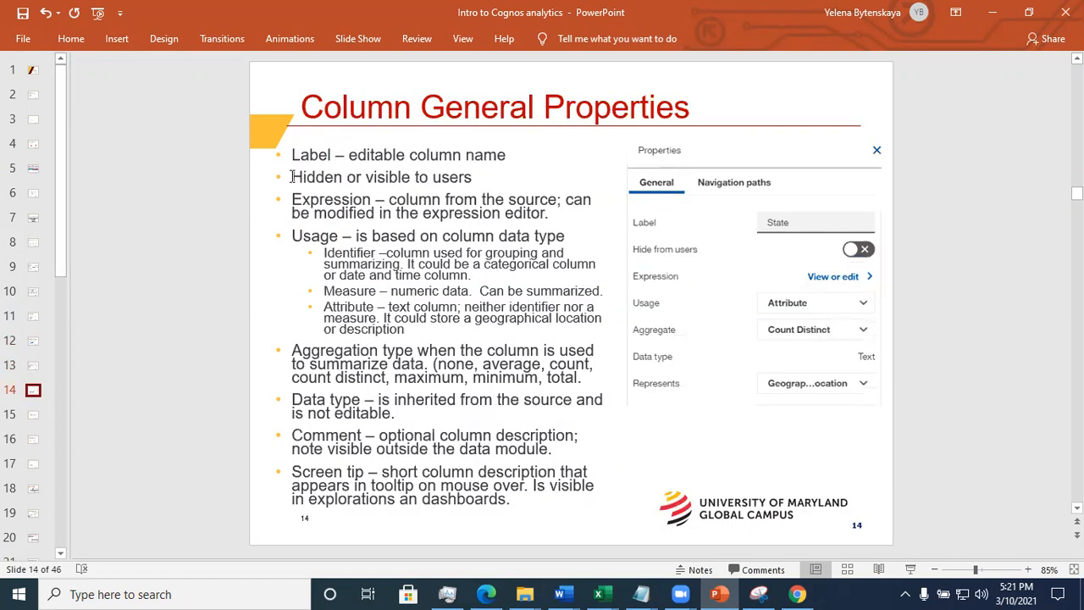
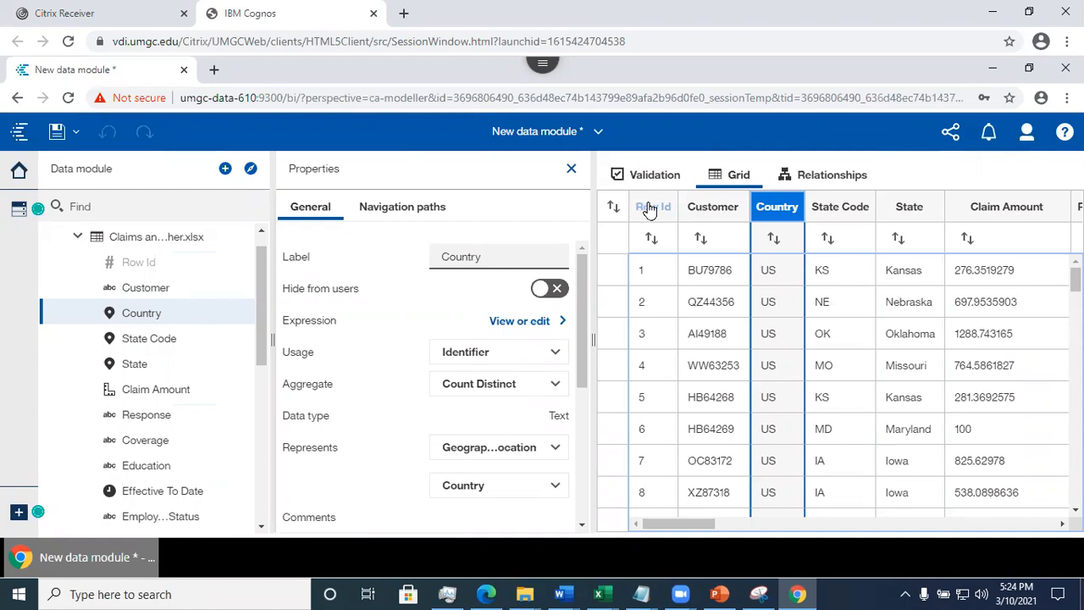
# - Examine the option to show or hide a column from users for the Row Id and State Code columns
pyautogui.click(649, 208)
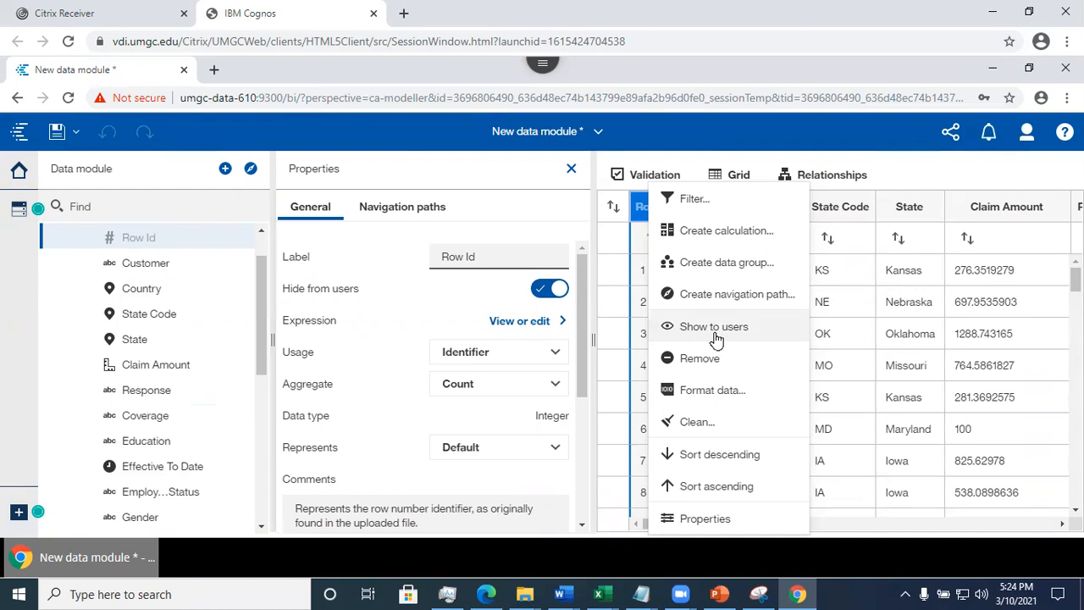
pyautogui.click(545, 196)
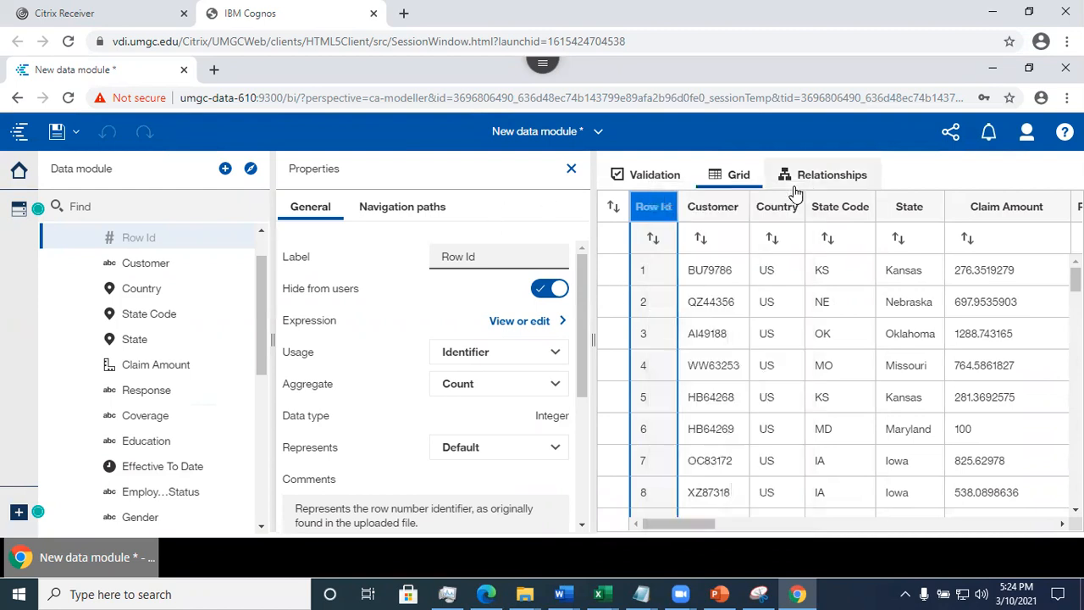
pyautogui.click(832, 215)
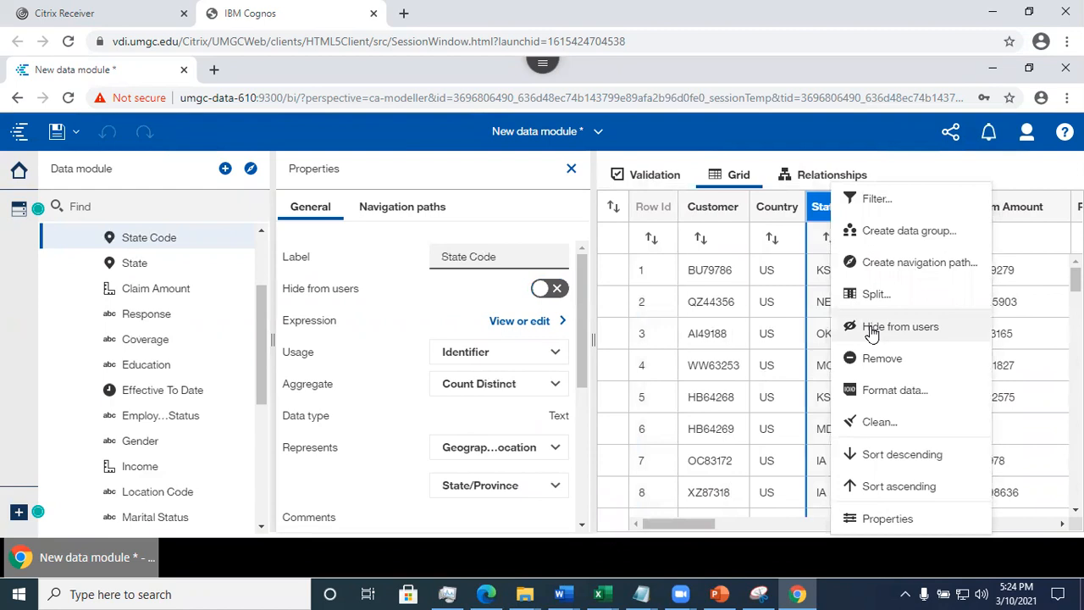
pyautogui.click(647, 138)
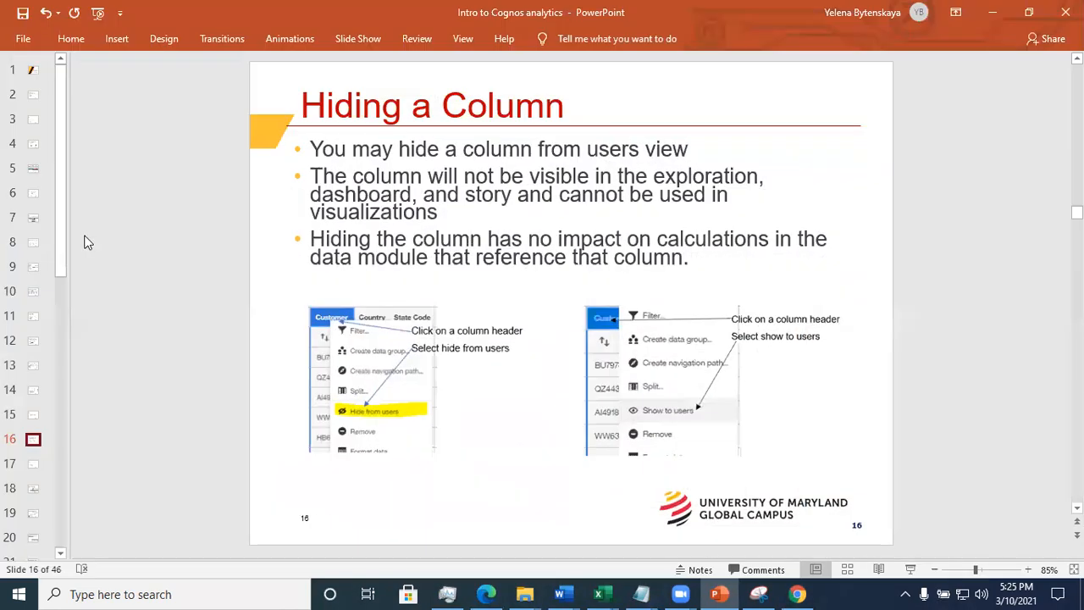
# - Review PowerPoint slide 17 on adding filters, return to the data module and examine the Effective To Date column
pyautogui.click(33, 464)
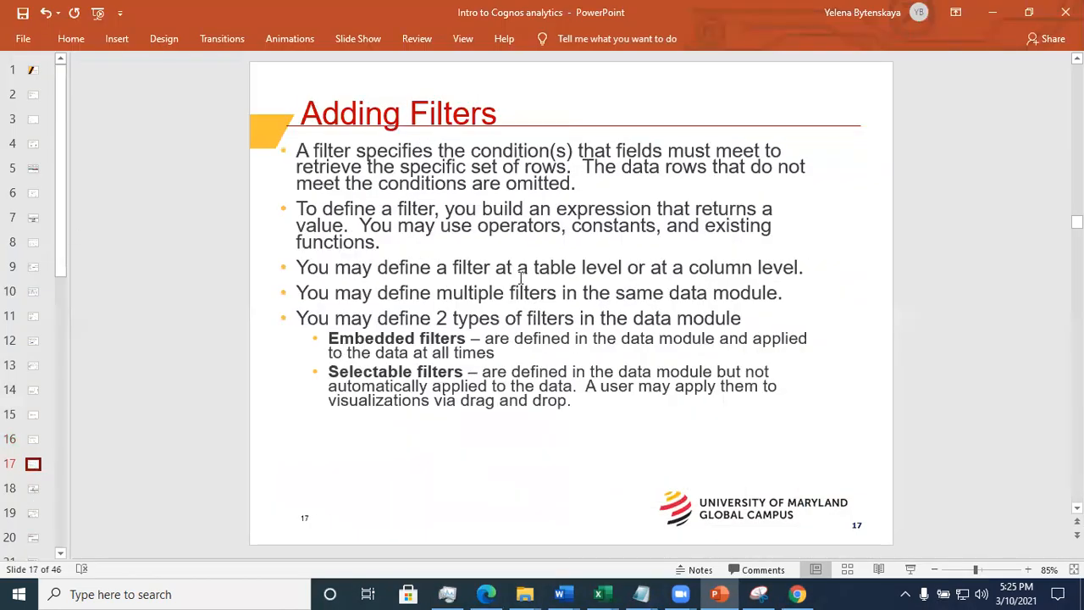
pyautogui.click(994, 18)
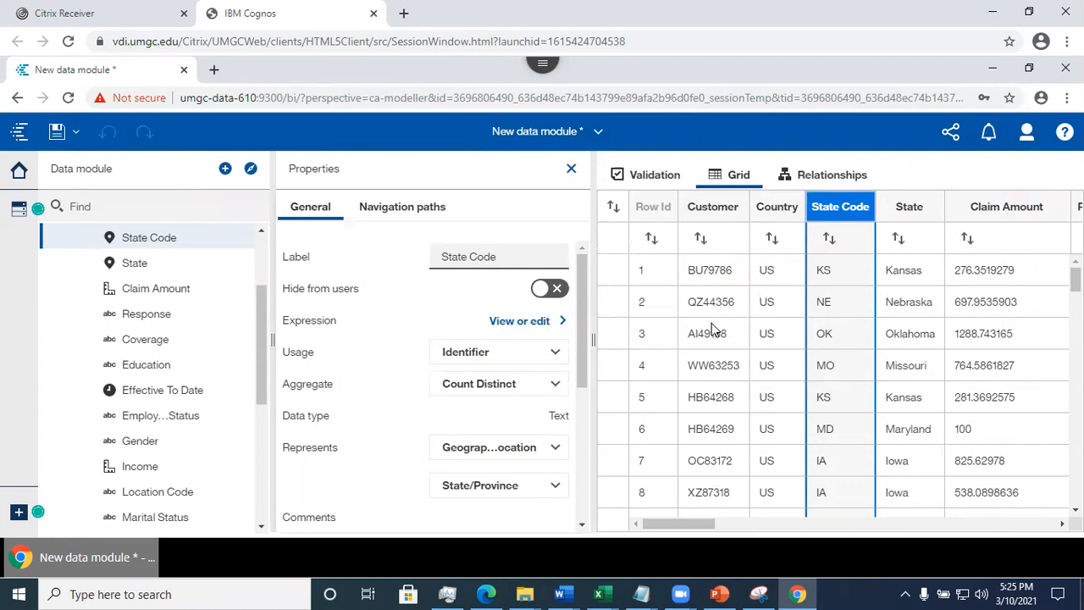
pyautogui.moveTo(683, 525); pyautogui.dragTo(768, 526)
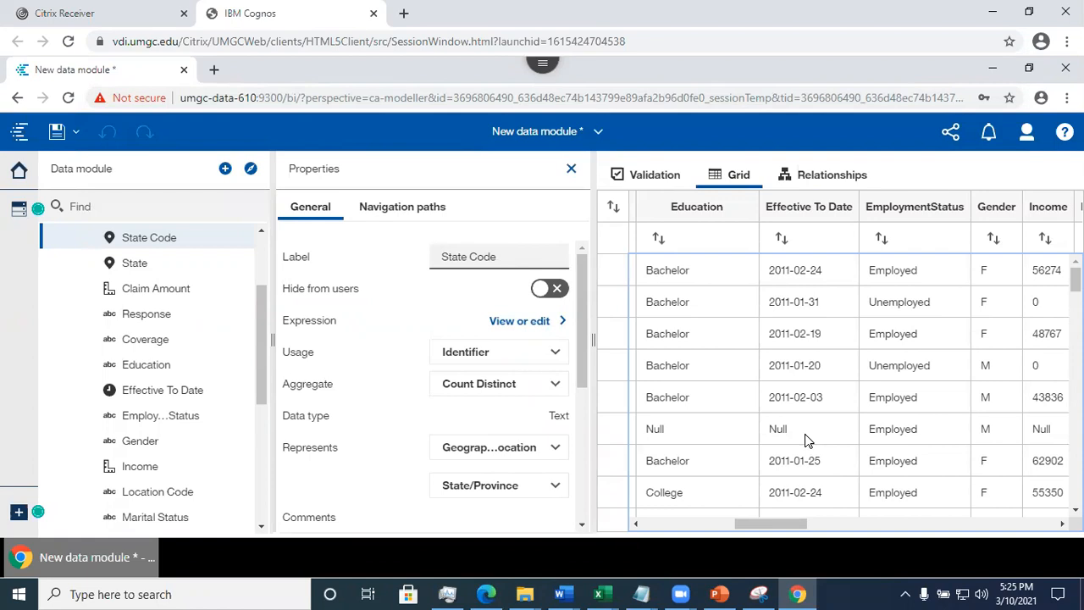
# - Start a new filter for the Claims and Weather.xlsx table using the expression editor
pyautogui.moveTo(259, 372); pyautogui.dragTo(262, 301)
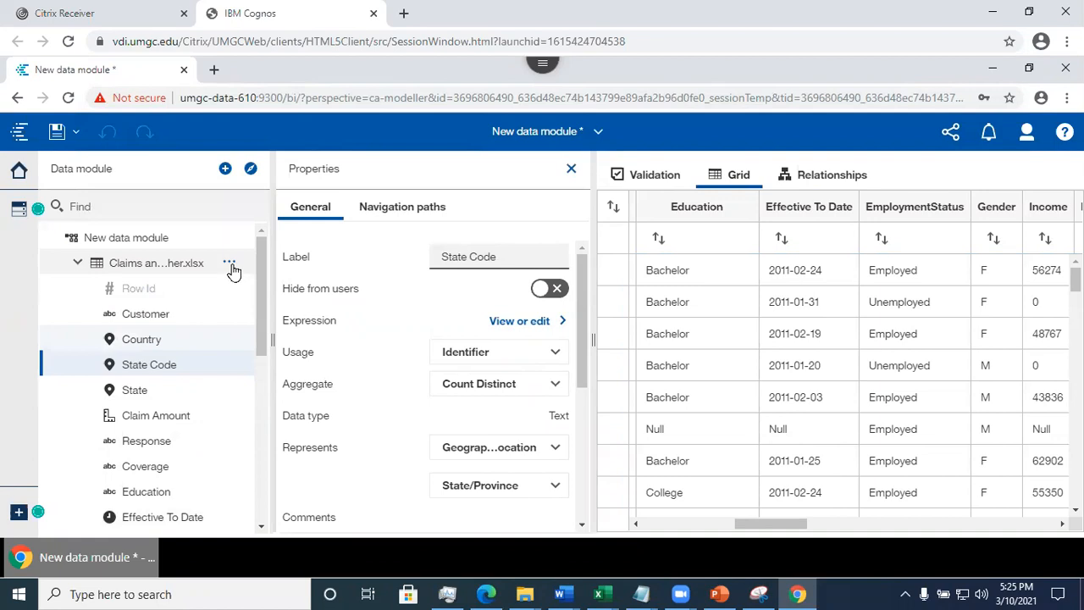
pyautogui.click(230, 265)
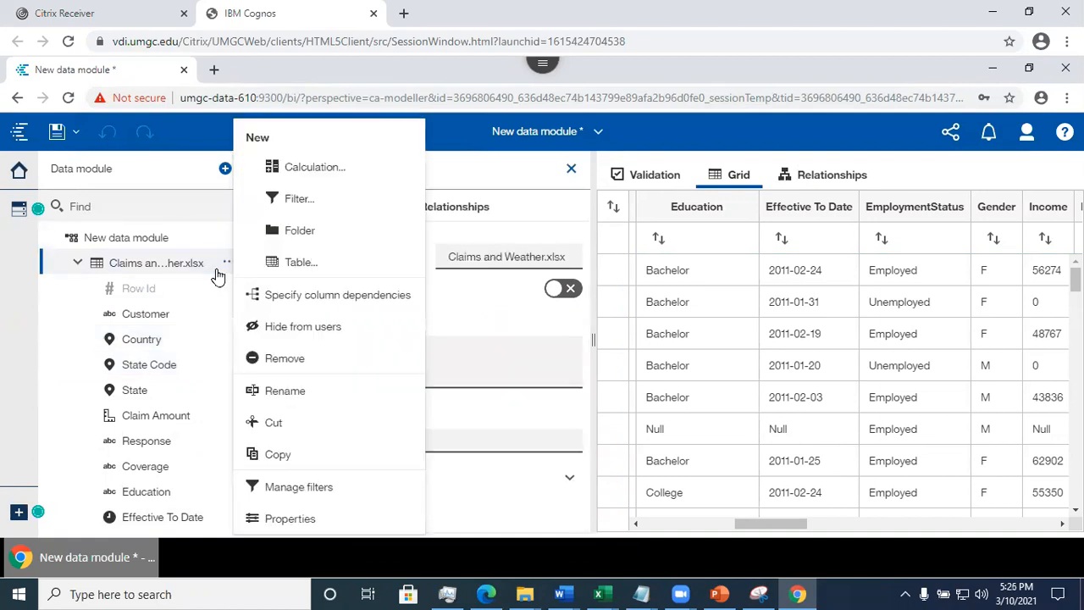
pyautogui.click(292, 489)
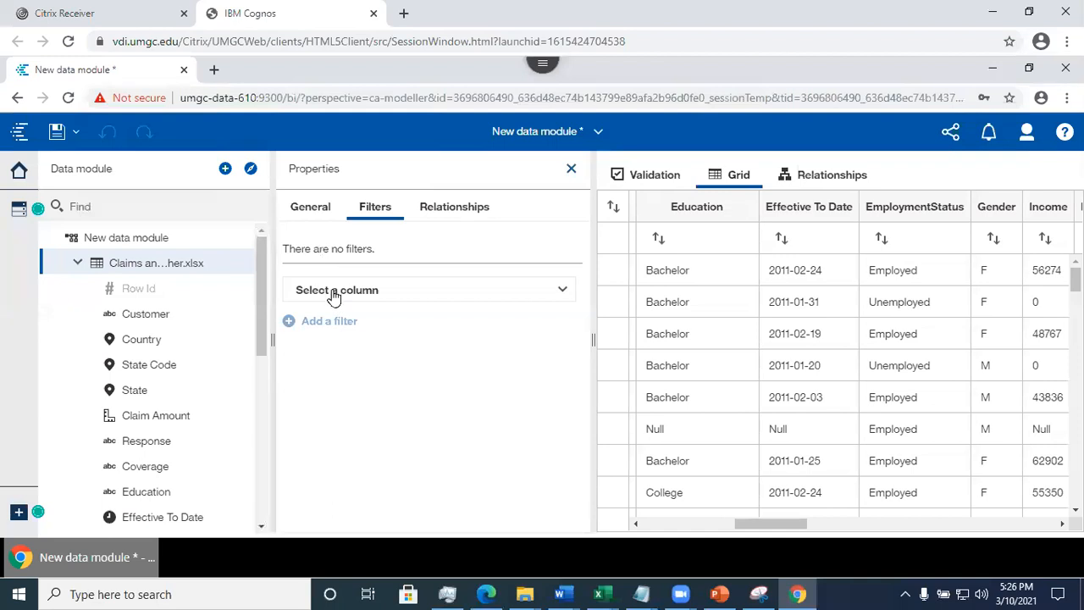
pyautogui.click(565, 292)
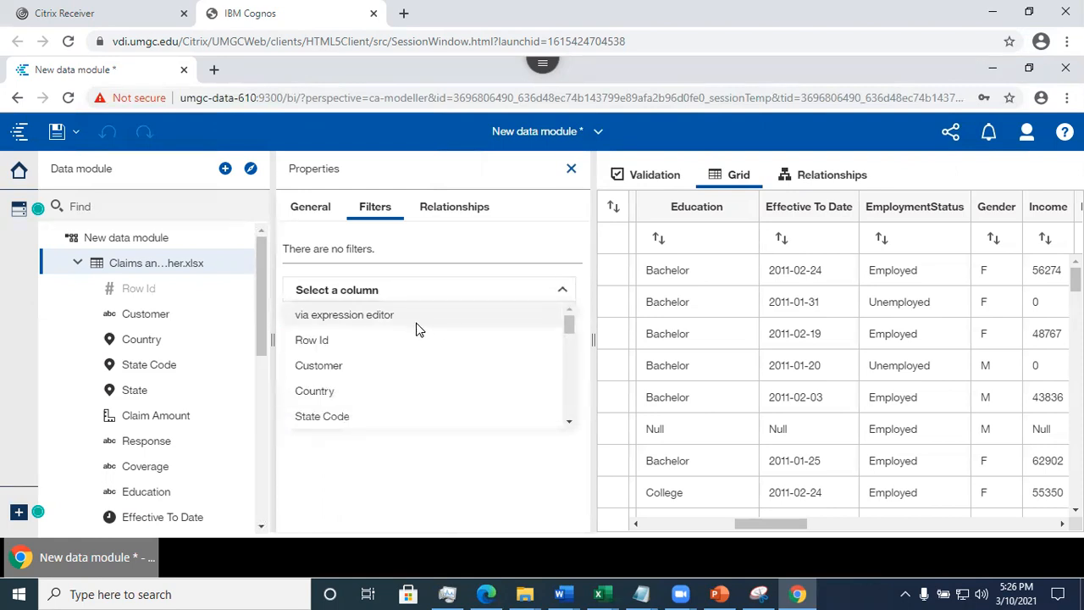
pyautogui.click(389, 326)
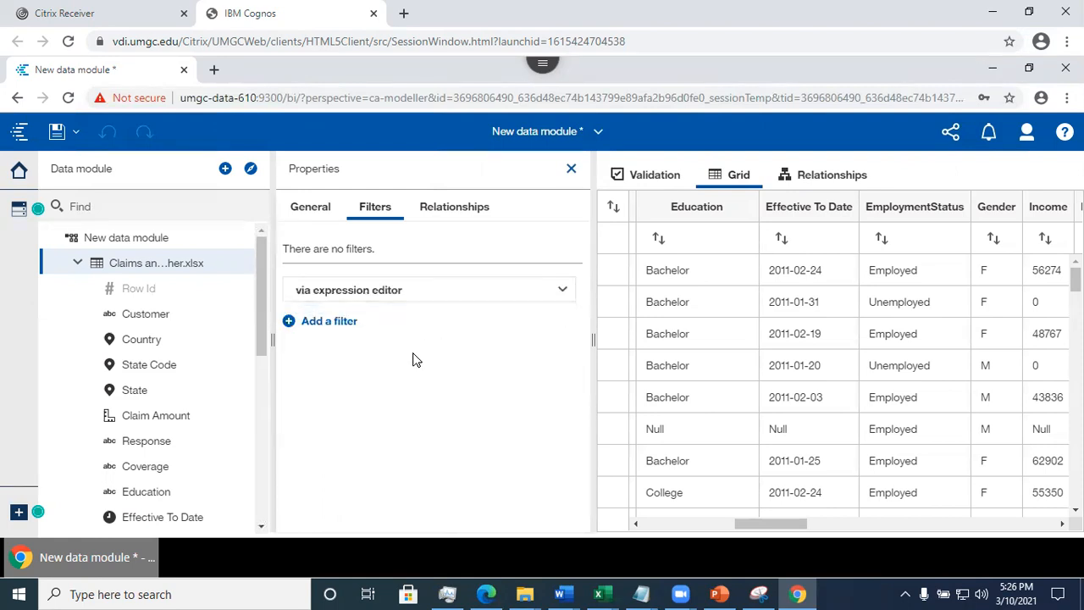
pyautogui.click(322, 327)
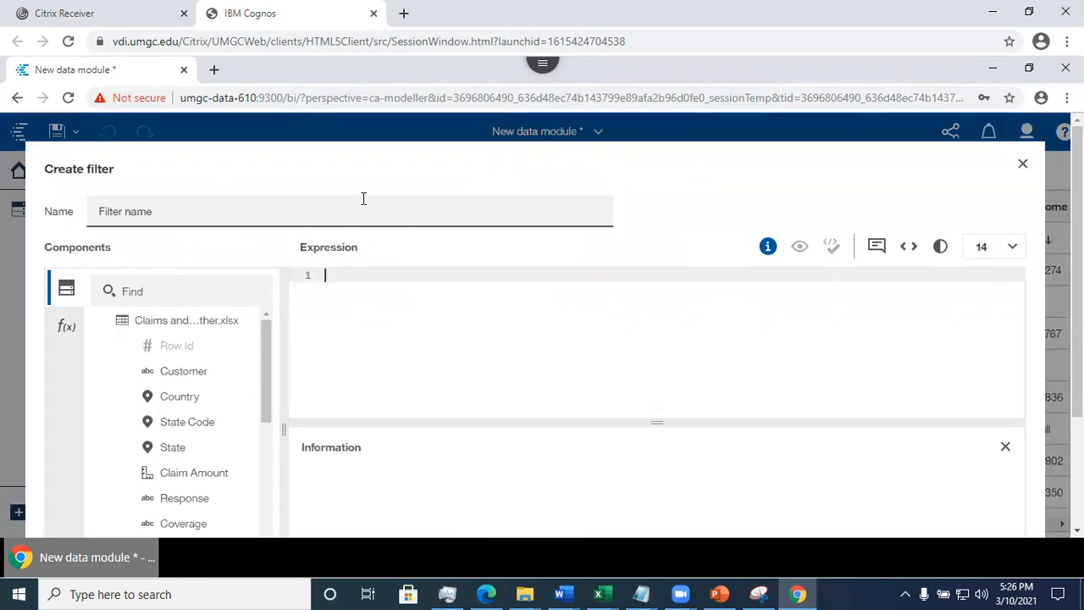
# - Name the filter HasEfectiveToDate
pyautogui.click(349, 203)
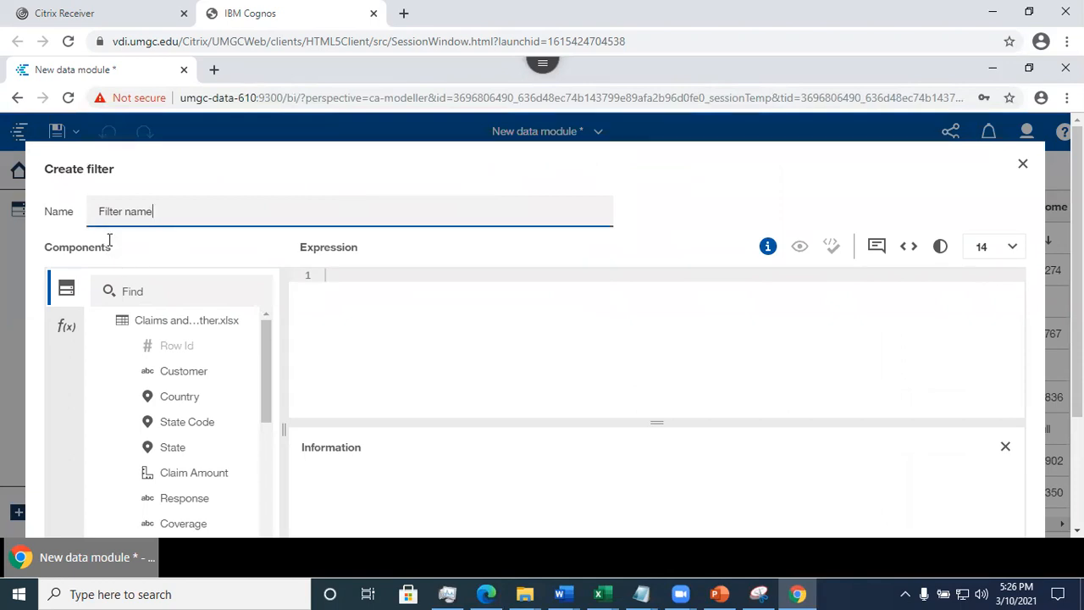
pyautogui.moveTo(162, 214); pyautogui.dragTo(56, 212)
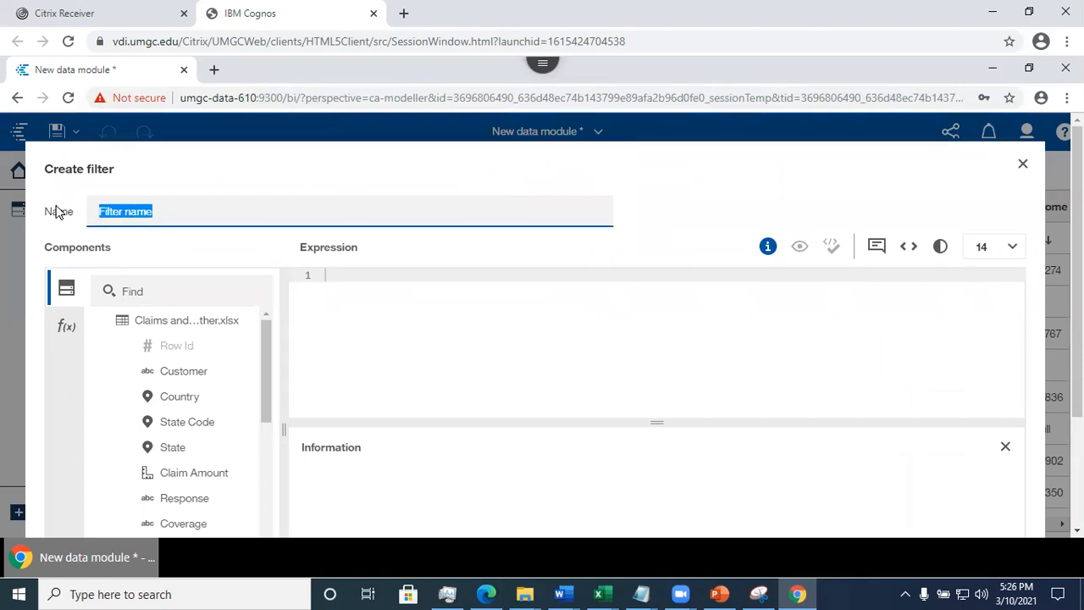
pyautogui.write('E')
pyautogui.write('dua')
pyautogui.press('BackSpace')
pyautogui.press('BackSpace')
pyautogui.press('BackSpace')
pyautogui.write('ffectiveToDateIs')
pyautogui.press('BackSpace')
pyautogui.press('BackSpace')
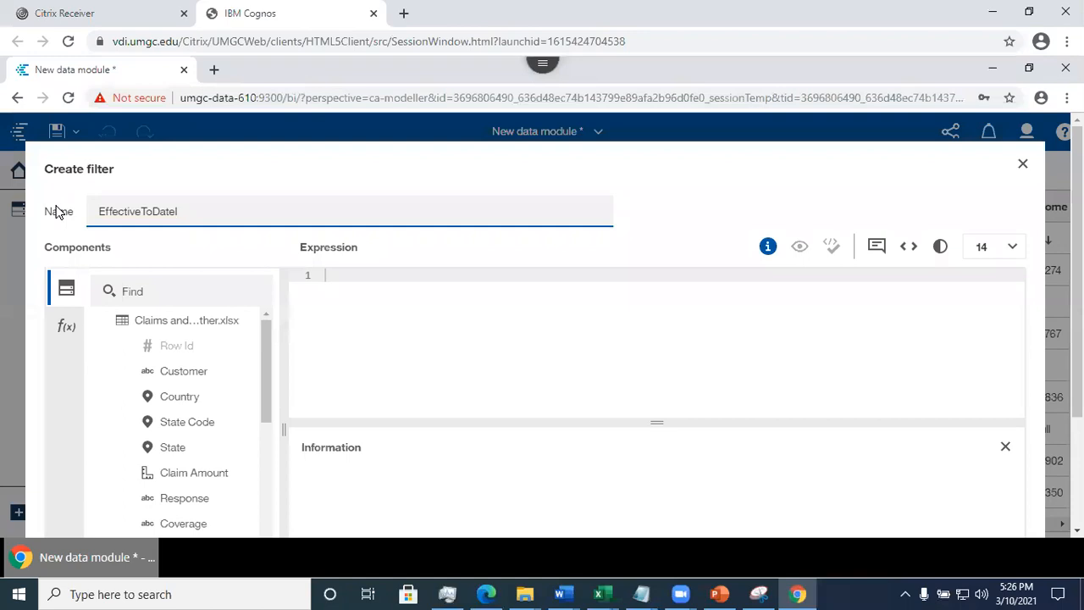
pyautogui.press('BackSpace')
pyautogui.press('BackSpace')
pyautogui.press('BackSpace')
pyautogui.press('BackSpace')
pyautogui.press('BackSpace')
pyautogui.press('BackSpace')
pyautogui.press('BackSpace')
pyautogui.press('BackSpace')
pyautogui.press('BackSpace')
pyautogui.press('BackSpace')
pyautogui.press('BackSpace')
pyautogui.press('BackSpace')
pyautogui.press('BackSpace')
pyautogui.press('BackSpace')
pyautogui.press('BackSpace')
pyautogui.press('BackSpace')
pyautogui.write('Has')
pyautogui.write('E')
pyautogui.write('fective')
pyautogui.write('Tp')
pyautogui.press('BackSpace')
pyautogui.write('oDate')
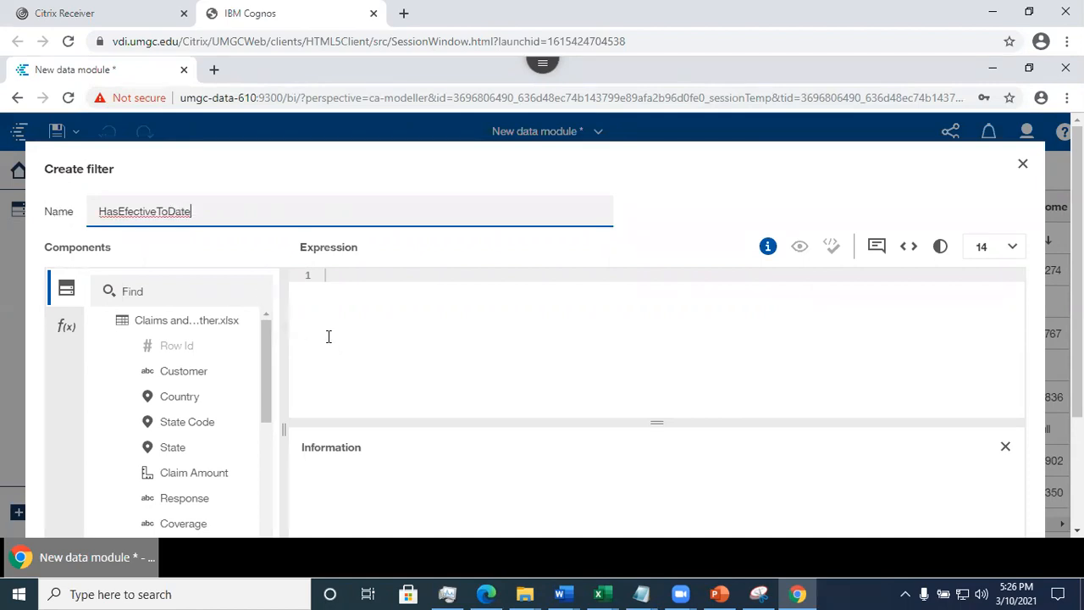
# - Insert the Effective To Date column into the filter expression
pyautogui.click(314, 334)
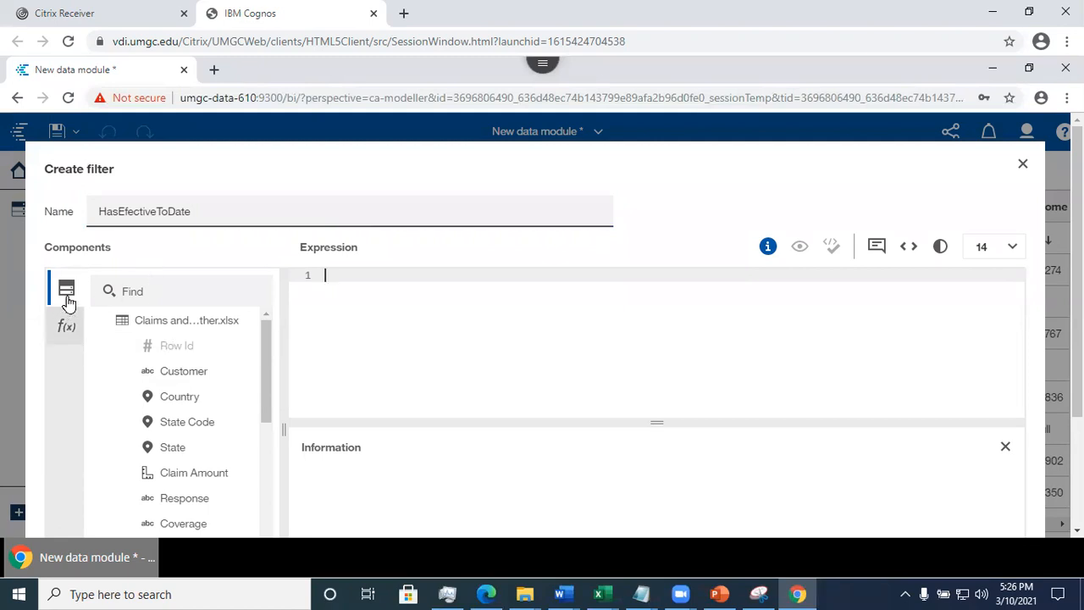
pyautogui.moveTo(259, 357); pyautogui.dragTo(273, 498)
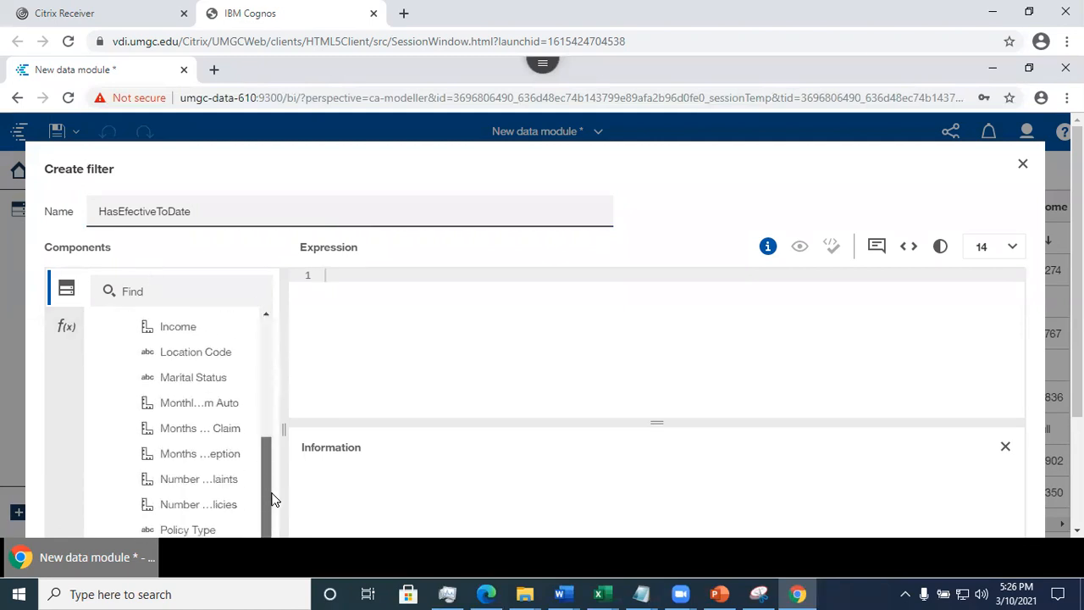
pyautogui.click(63, 327)
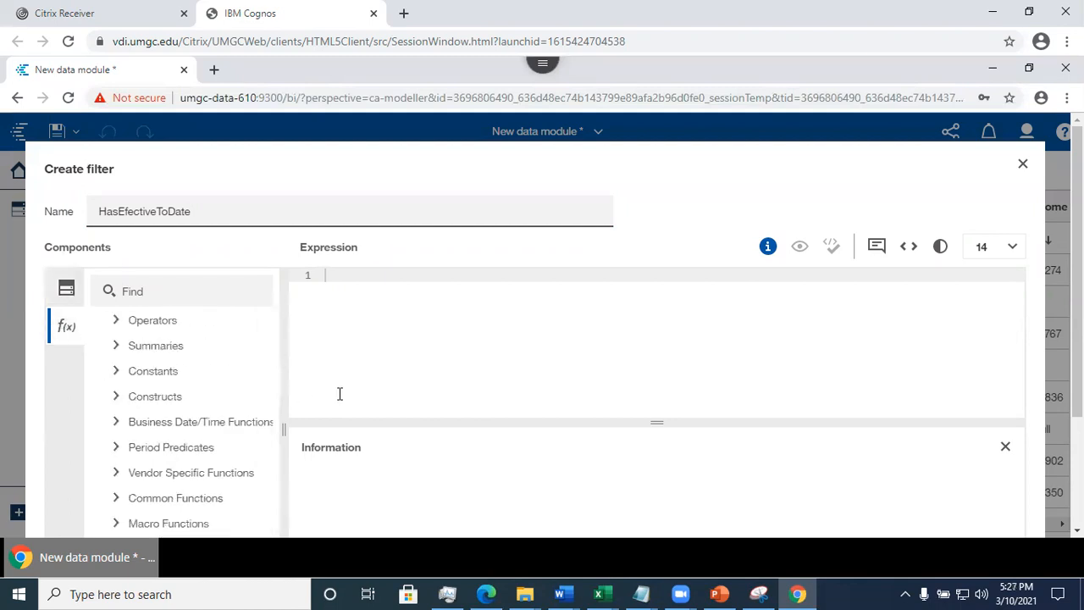
pyautogui.click(66, 288)
pyautogui.moveTo(264, 391); pyautogui.dragTo(355, 281)
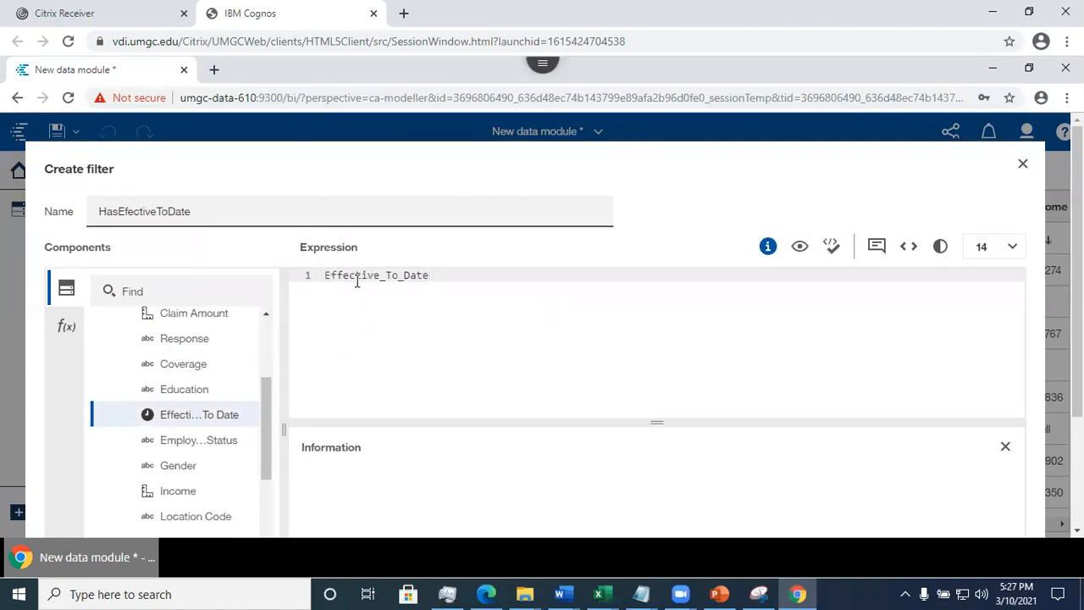
# - Append the "is not missing" operator after Effective_To_Date in the filter expression
pyautogui.click(66, 325)
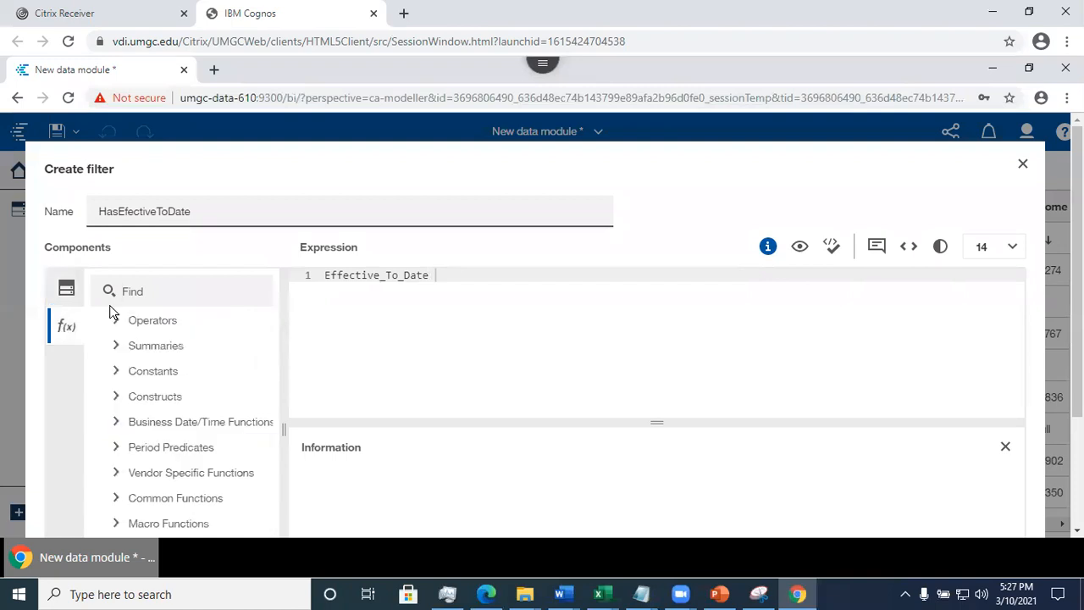
pyautogui.click(123, 322)
pyautogui.moveTo(265, 340); pyautogui.dragTo(276, 494)
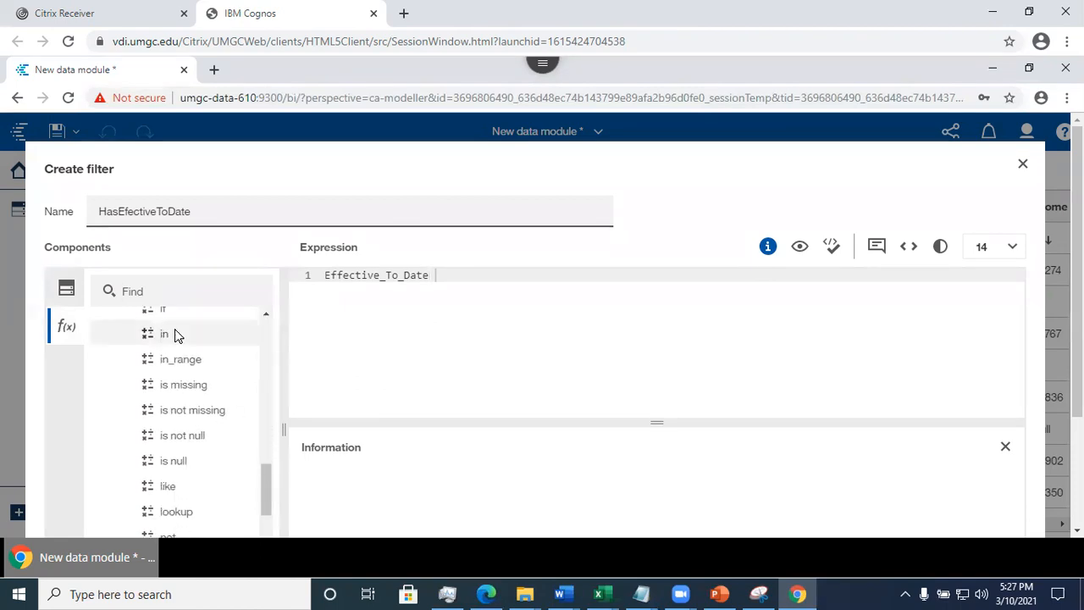
pyautogui.moveTo(180, 410); pyautogui.dragTo(459, 276)
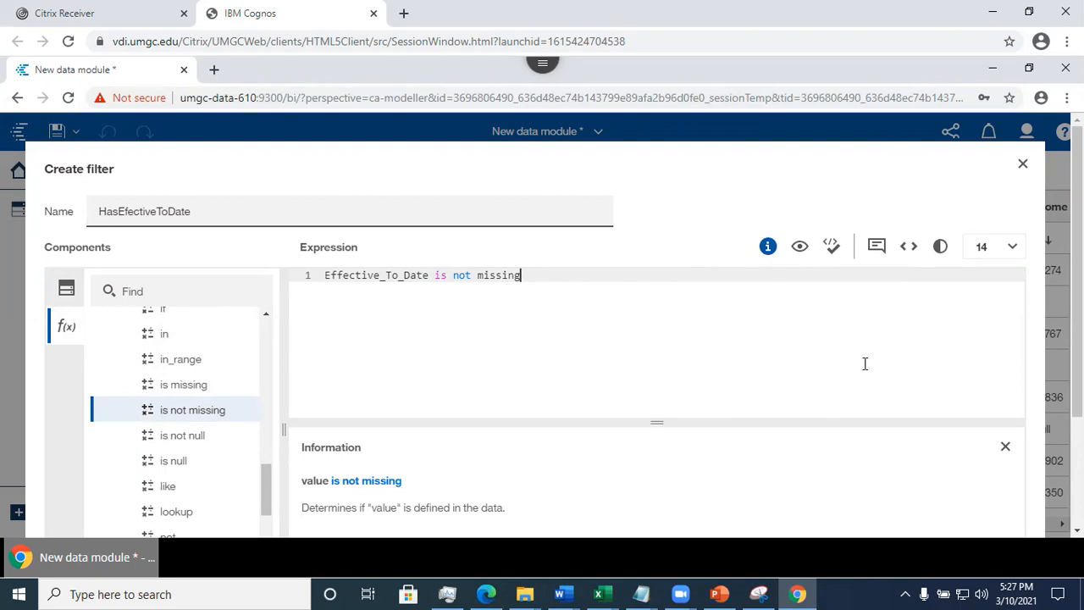
# - Validate the expression, save the HasEfectiveToDate filter and review the filtered rows in the data grid
pyautogui.click(833, 254)
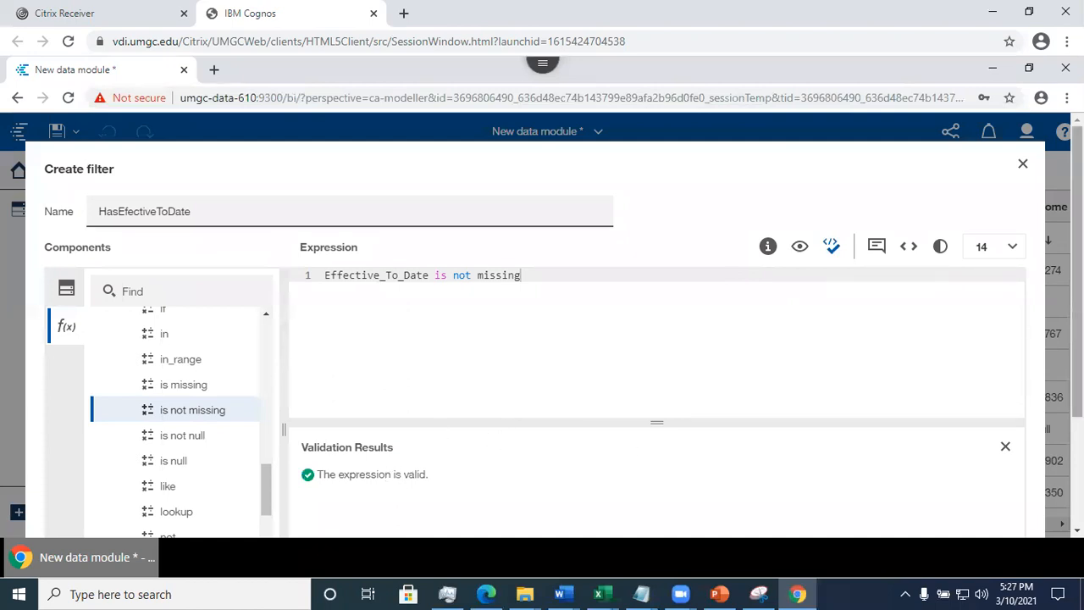
pyautogui.scroll(-1, 1077, 271)
pyautogui.scroll(-3, 734, 404)
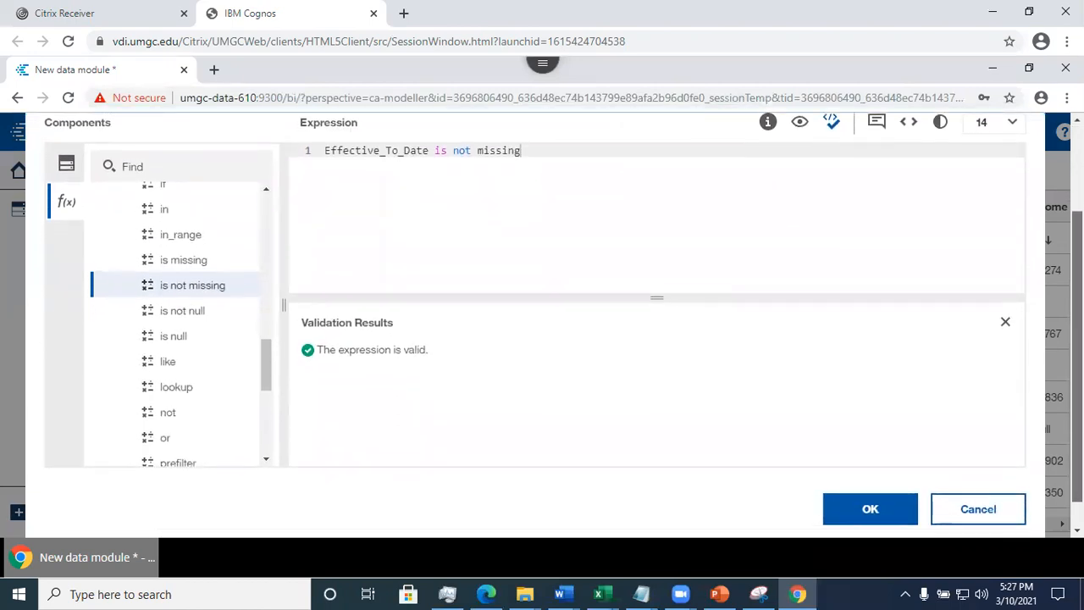
pyautogui.click(863, 506)
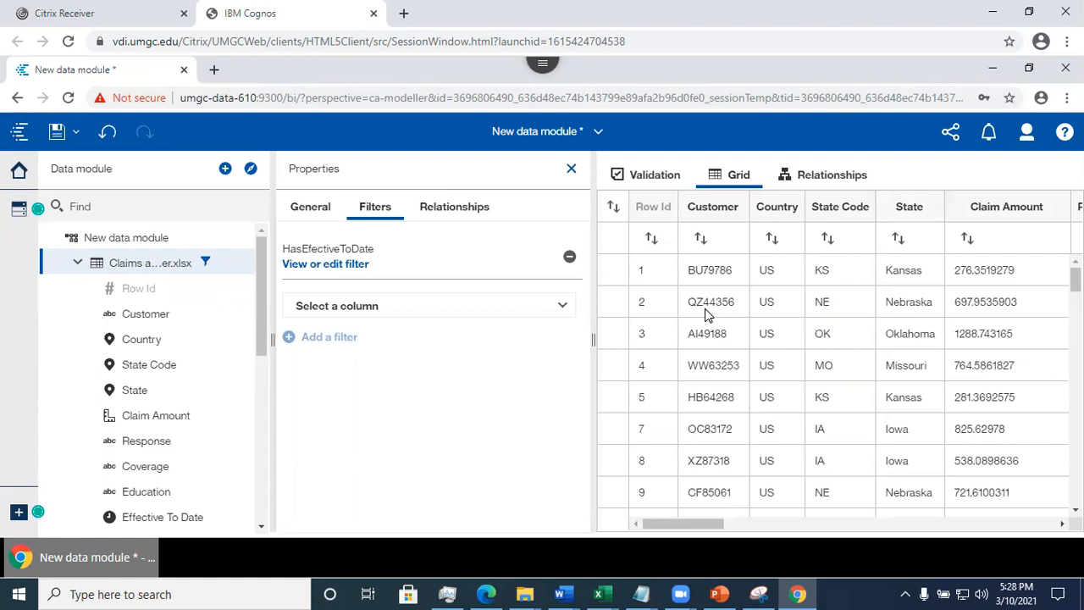
pyautogui.moveTo(666, 524); pyautogui.dragTo(720, 525)
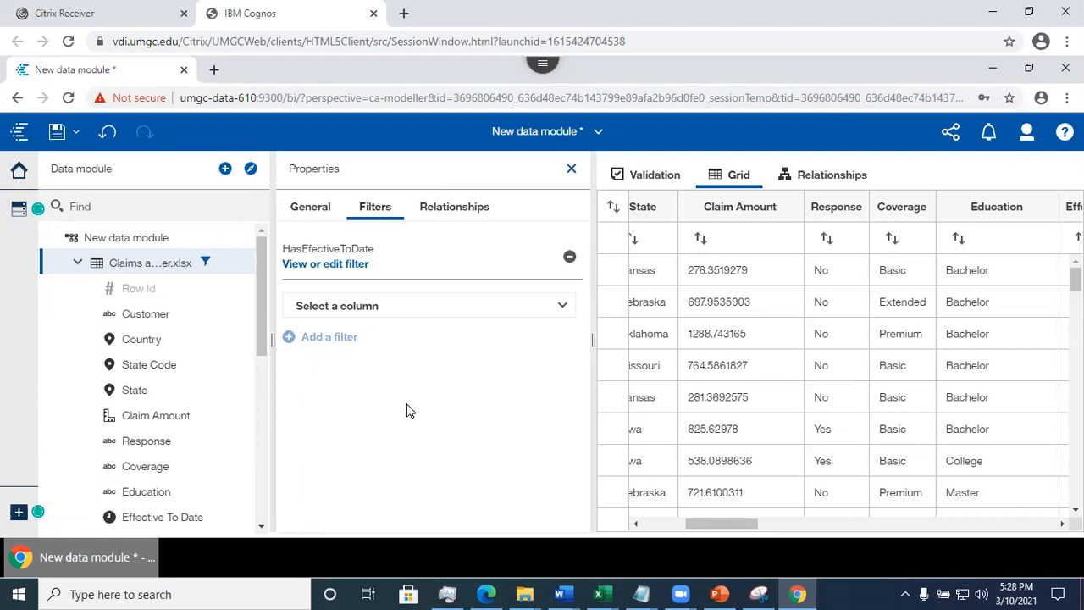
# - Start a new selectable filter for the Claims and Weather.xlsx table
pyautogui.moveTo(237, 266)
pyautogui.moveTo(264, 321); pyautogui.dragTo(265, 309)
pyautogui.click(230, 264)
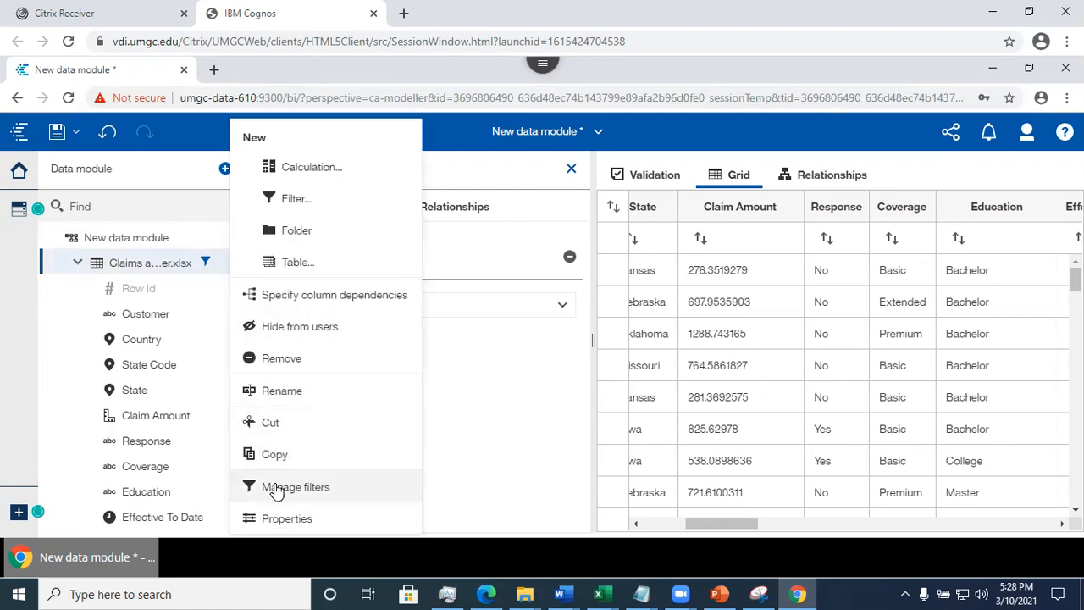
pyautogui.click(296, 200)
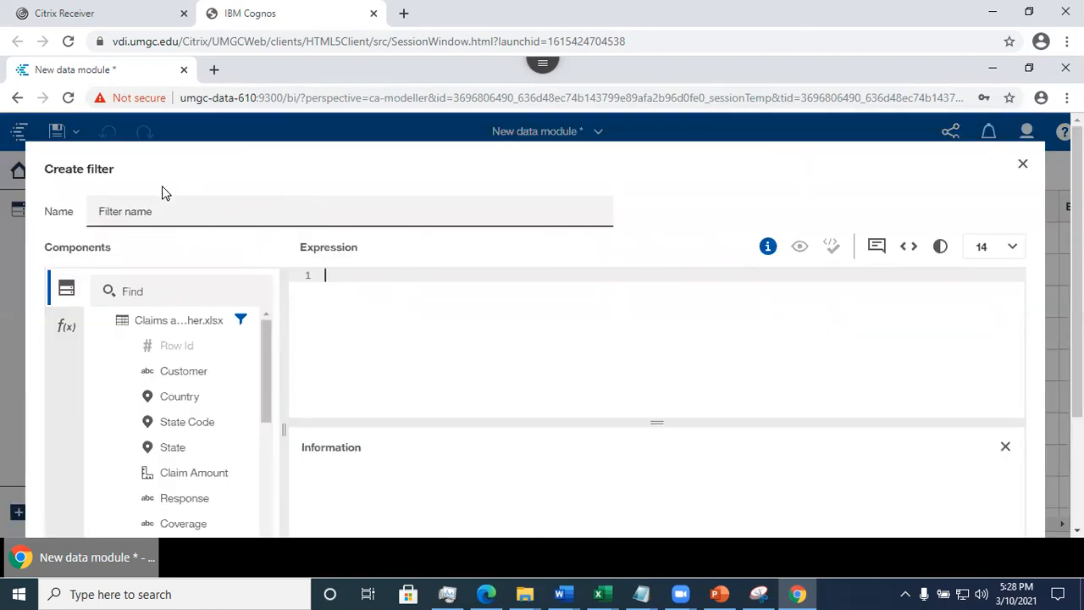
# - Name the new filter "Personal Claim for small vehicle"
pyautogui.moveTo(173, 206); pyautogui.dragTo(73, 201)
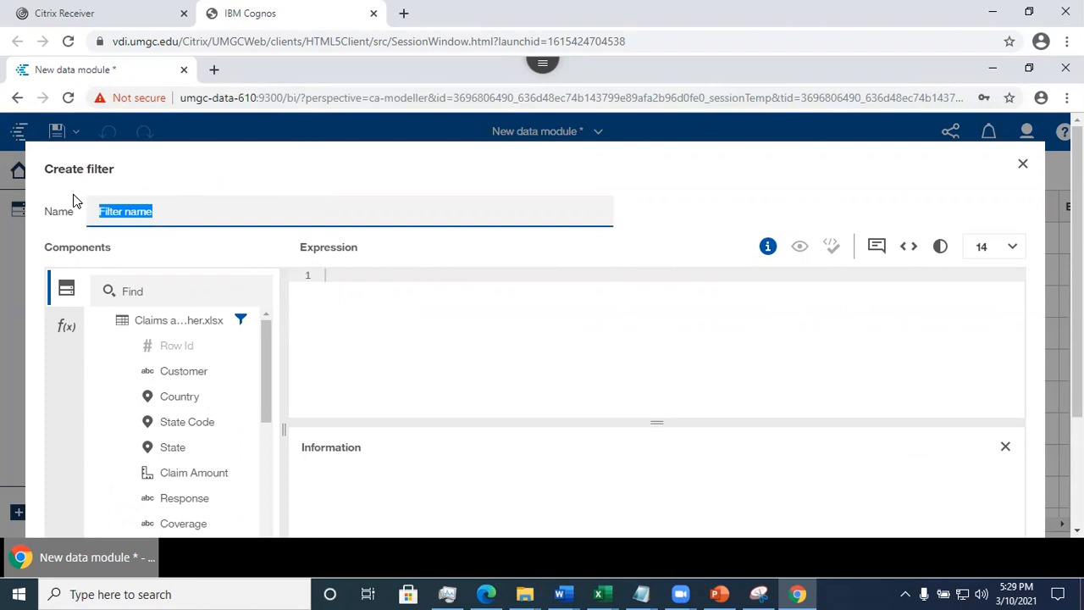
pyautogui.write('S')
pyautogui.press('BackSpace')
pyautogui.write('Perso')
pyautogui.write('nal')
pyautogui.write(' Calim')
pyautogui.press('BackSpace')
pyautogui.press('BackSpace')
pyautogui.press('BackSpace')
pyautogui.press('BackSpace')
pyautogui.press('BackSpace')
pyautogui.write('c')
pyautogui.write('Claim for ')
pyautogui.write('s')
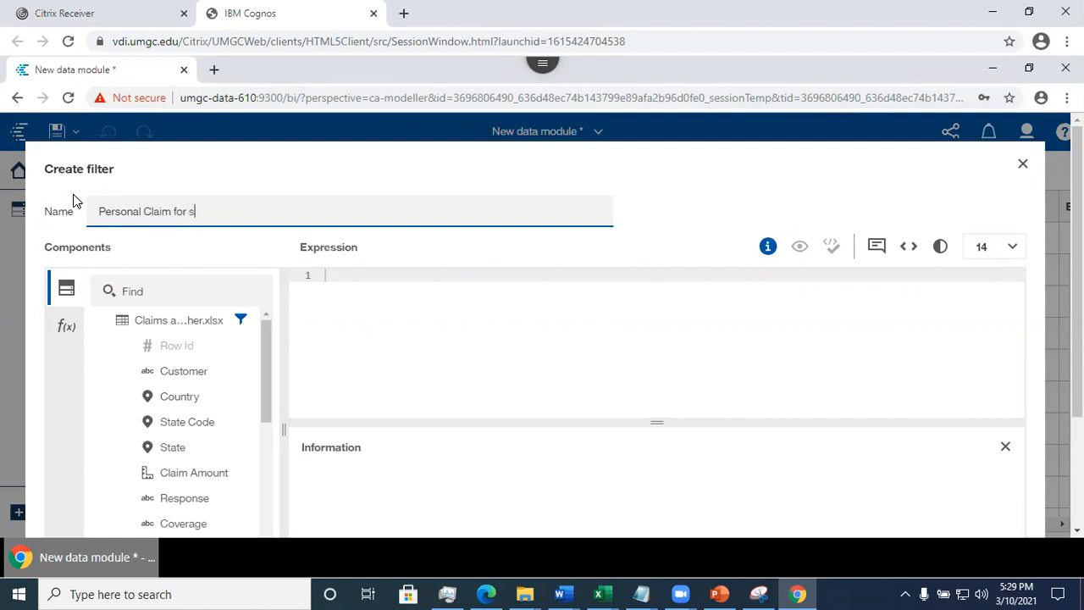
pyautogui.write('mall vehicle')
pyautogui.click(356, 310)
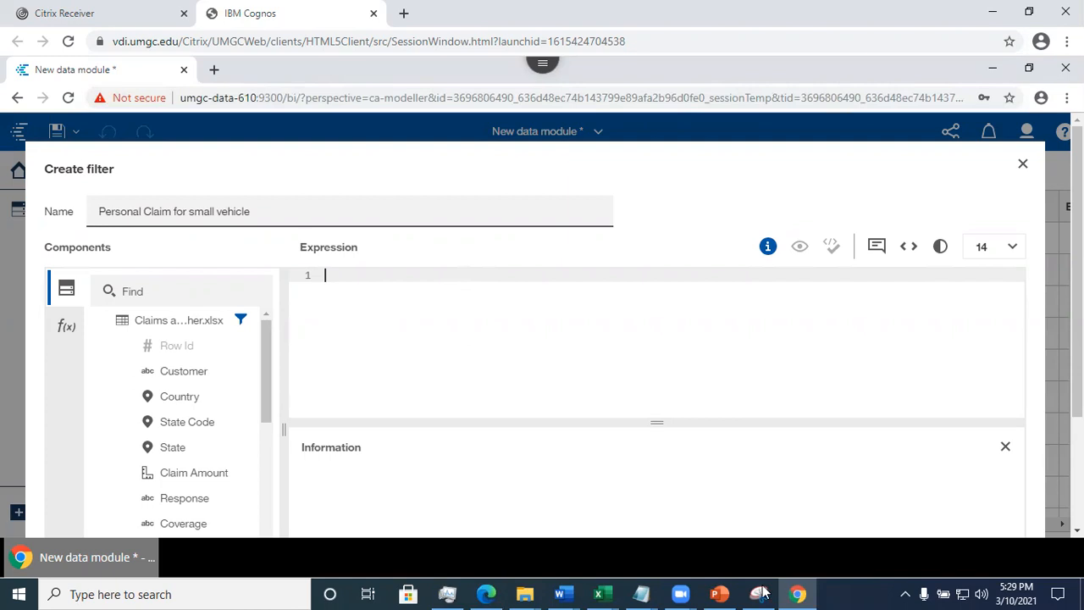
# - Switch to the PowerPoint presentation and copy the Policy_Type and Vehicle_Size filter expression from slide 19
pyautogui.click(719, 594)
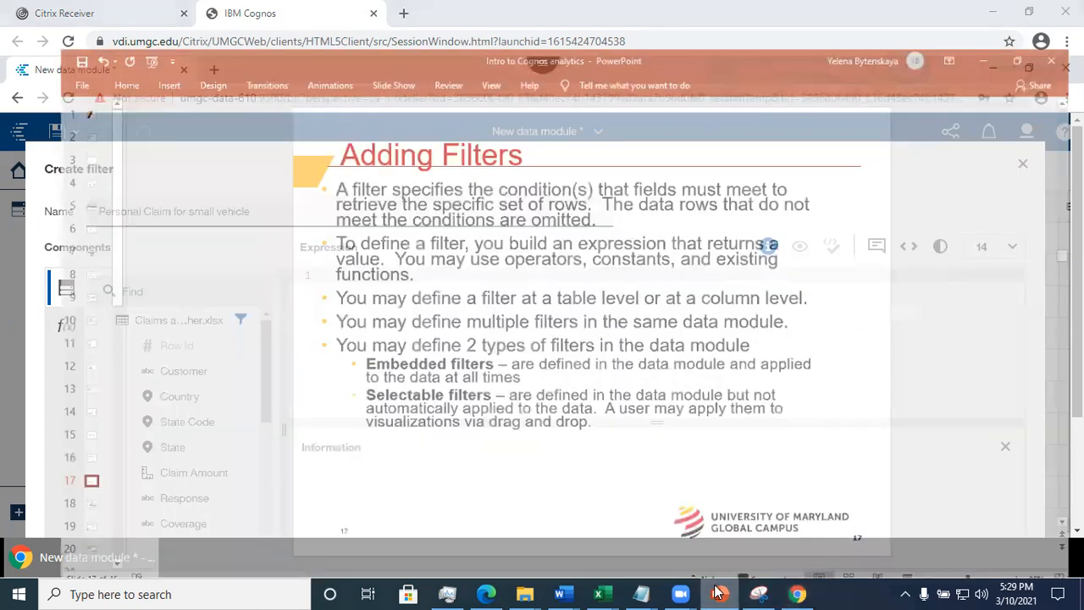
pyautogui.click(35, 489)
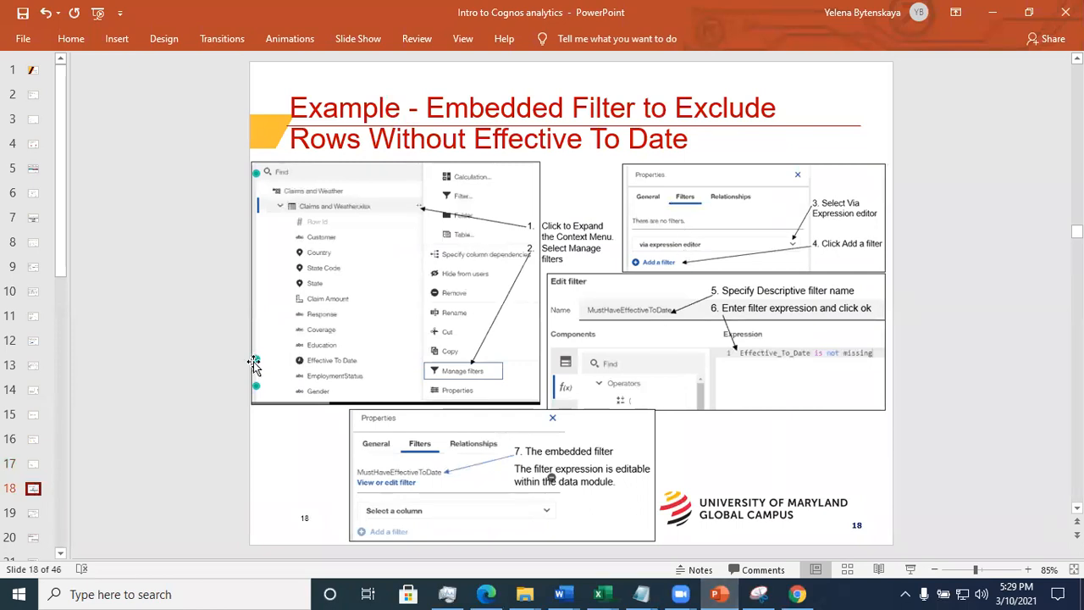
pyautogui.click(32, 518)
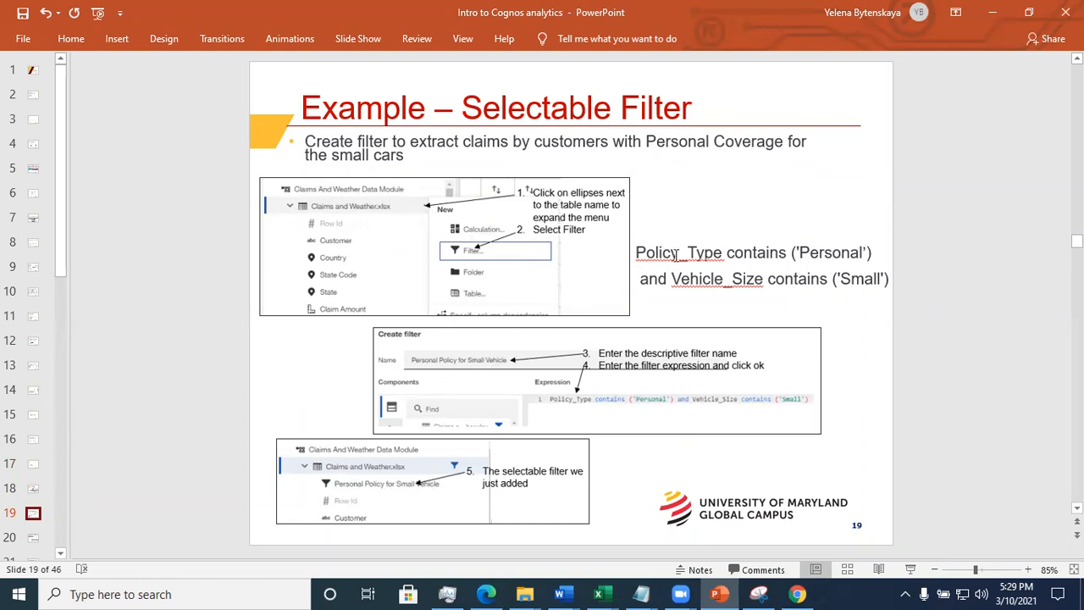
pyautogui.click(649, 254)
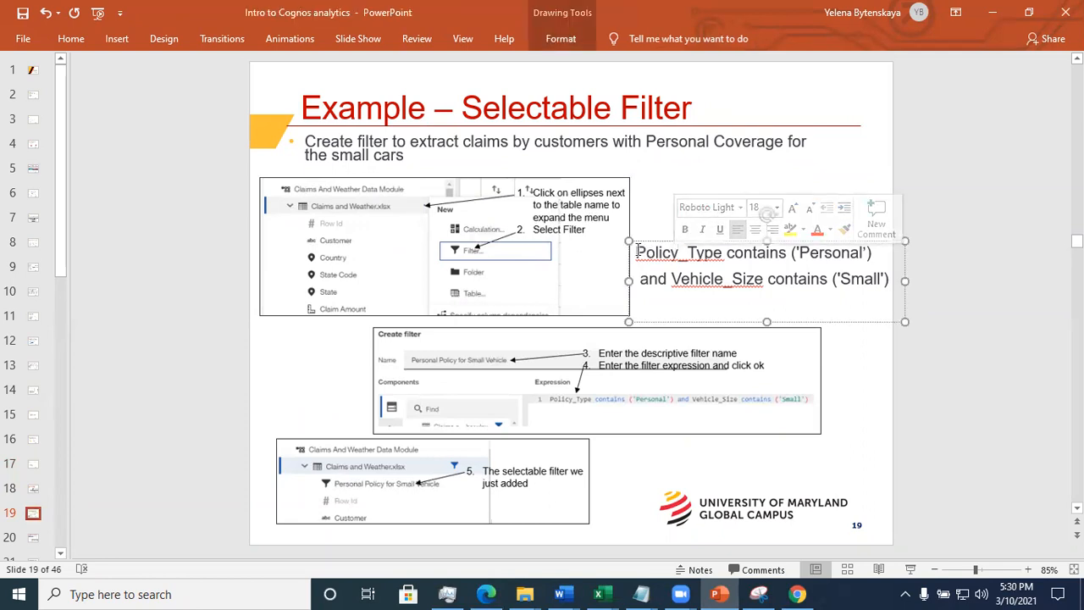
pyautogui.moveTo(635, 252); pyautogui.dragTo(886, 277)
pyautogui.hotkey('ctrl', 'c')
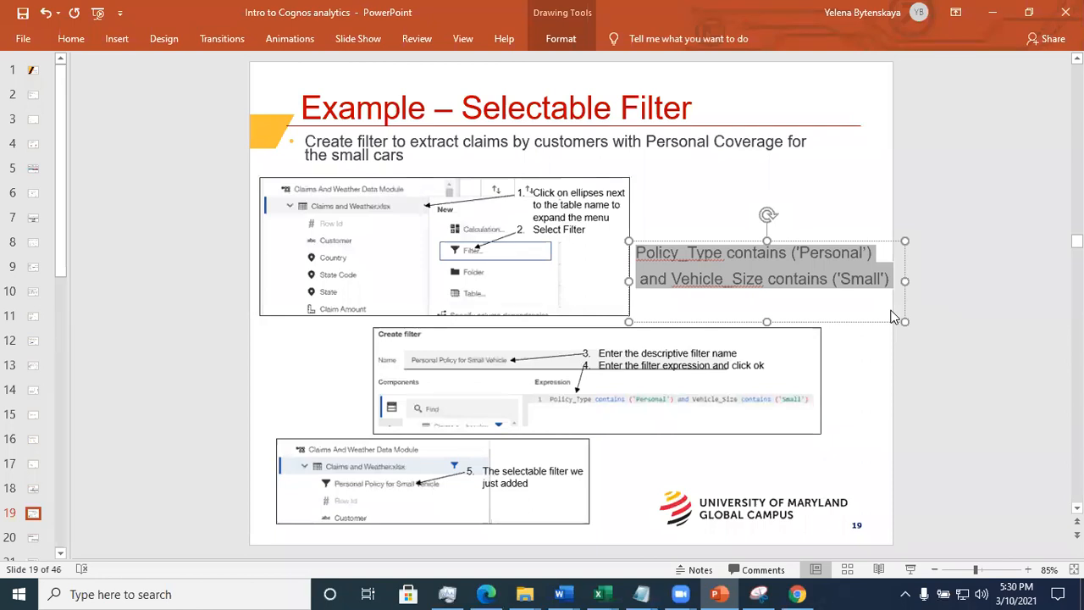
# - Return to Cognos and transfer the copied expression through the Citrix session clipboard into the filter expression
pyautogui.hotkey('alt', 'Tab')
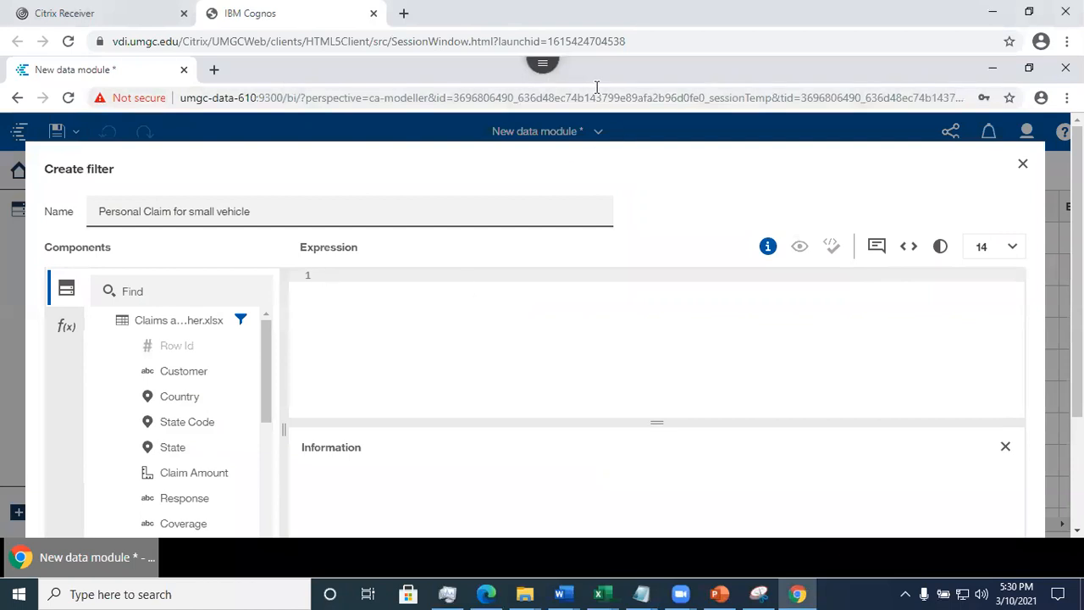
pyautogui.click(544, 74)
pyautogui.click(759, 75)
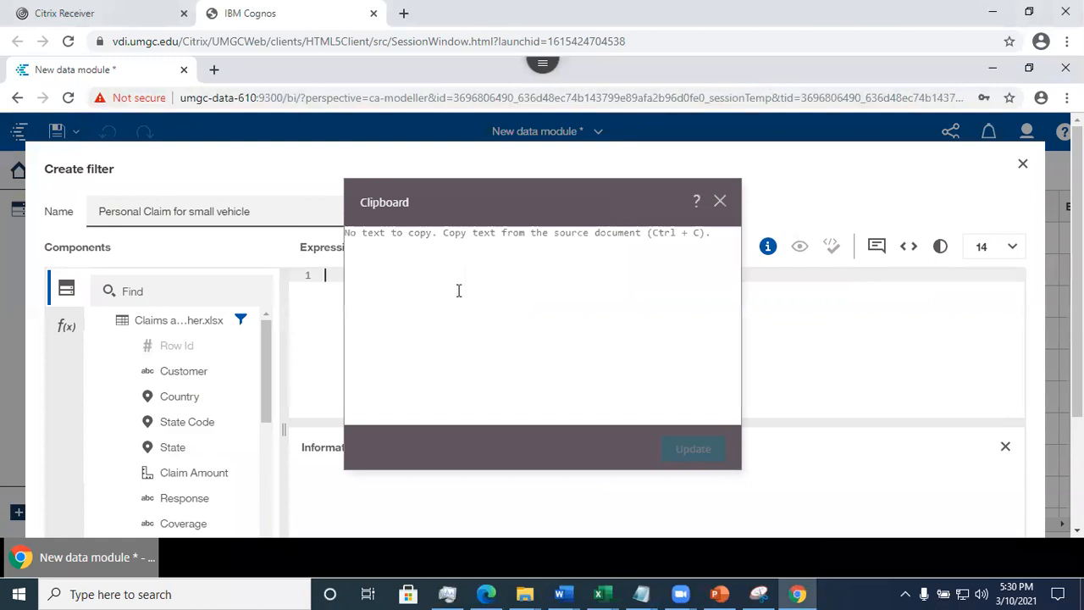
pyautogui.hotkey('ctrl', 'v')
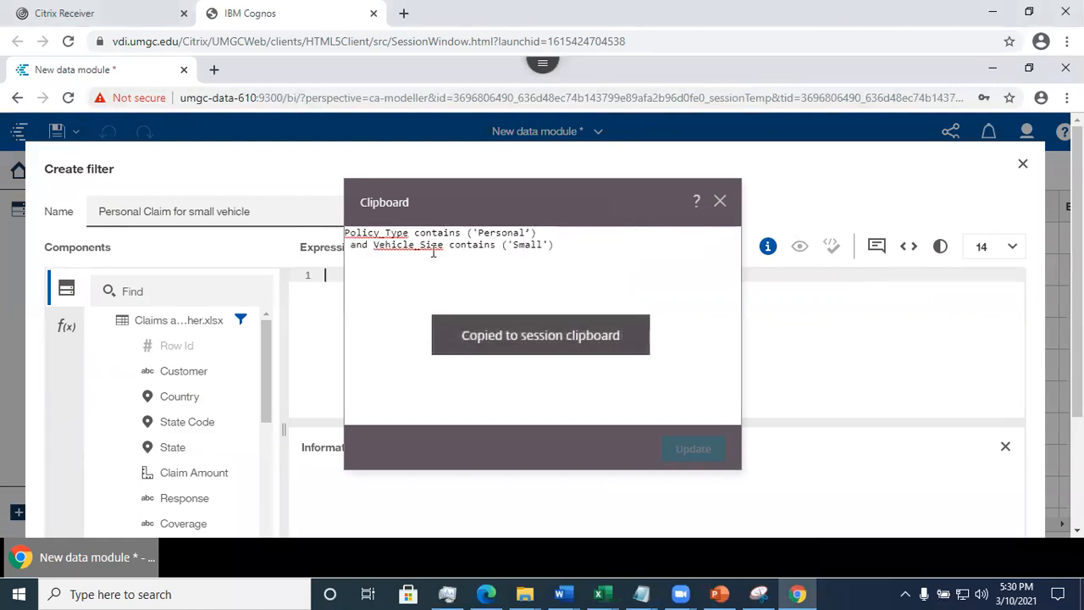
pyautogui.click(815, 321)
pyautogui.hotkey('ctrl', 'v')
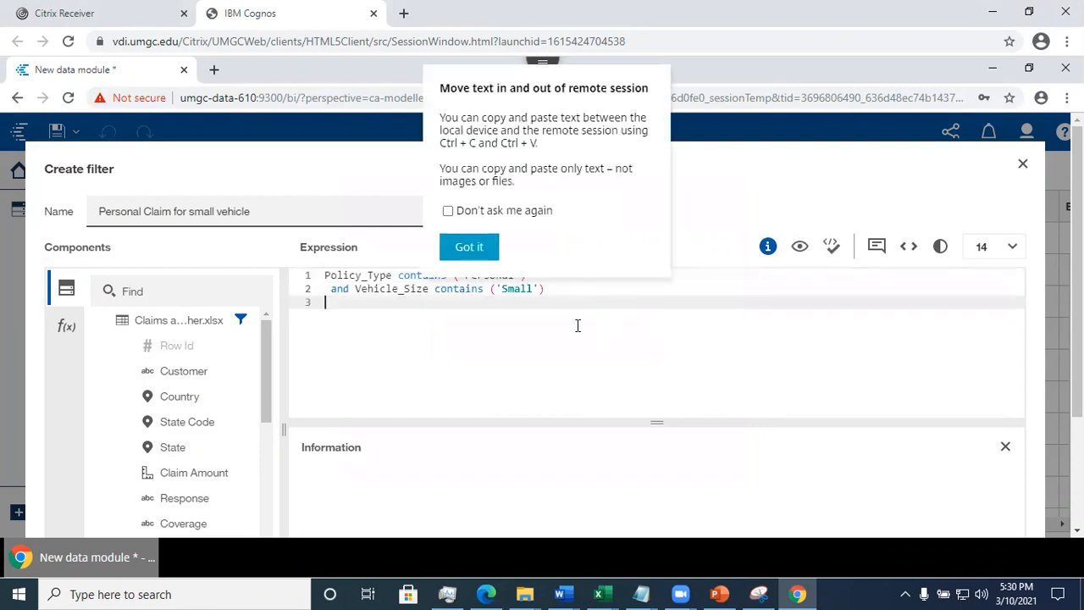
pyautogui.click(472, 254)
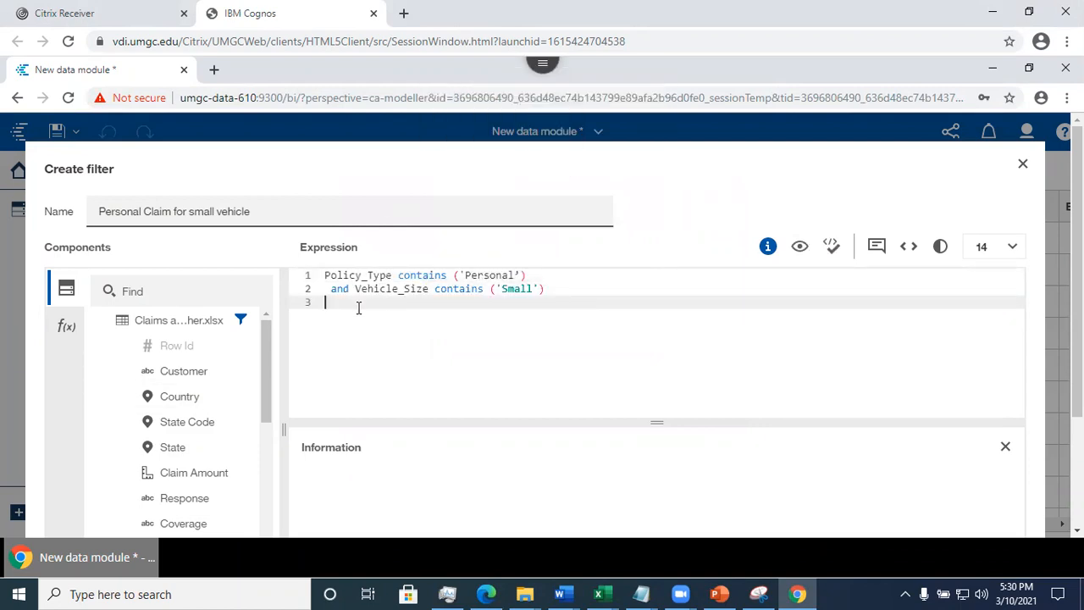
# - Examine the Policy_Type and Vehicle_Size conditions in the expression and the description of the contains operator
pyautogui.click(323, 288)
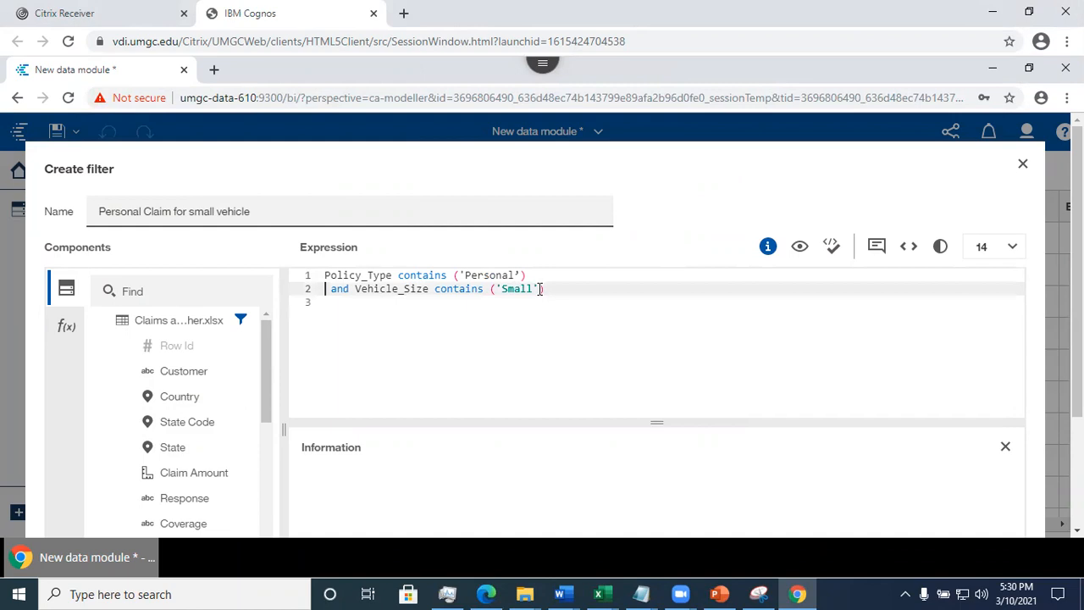
pyautogui.click(359, 273)
pyautogui.click(397, 275)
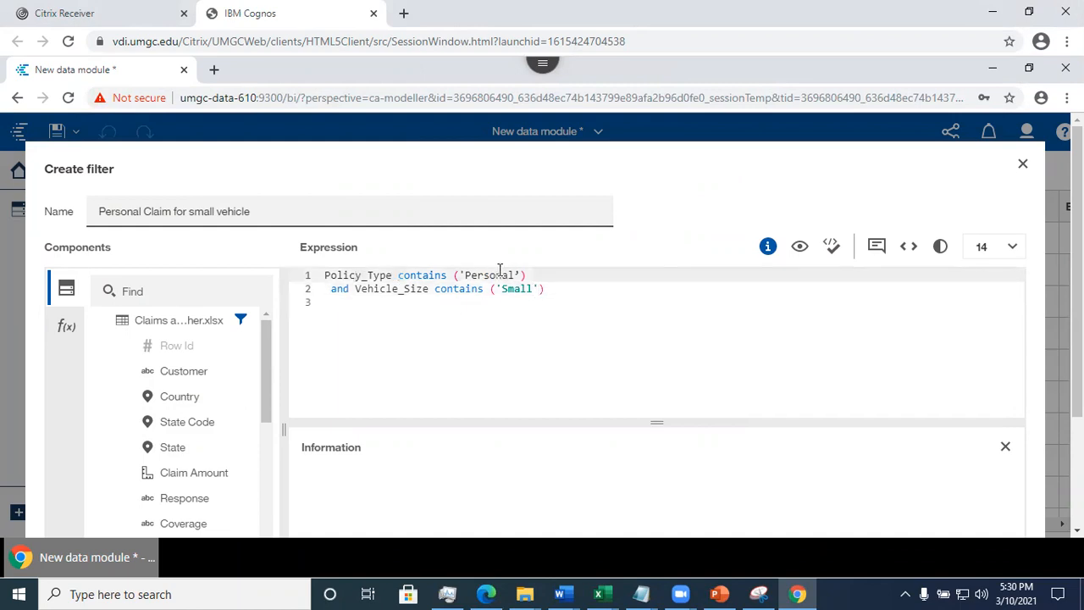
pyautogui.click(352, 298)
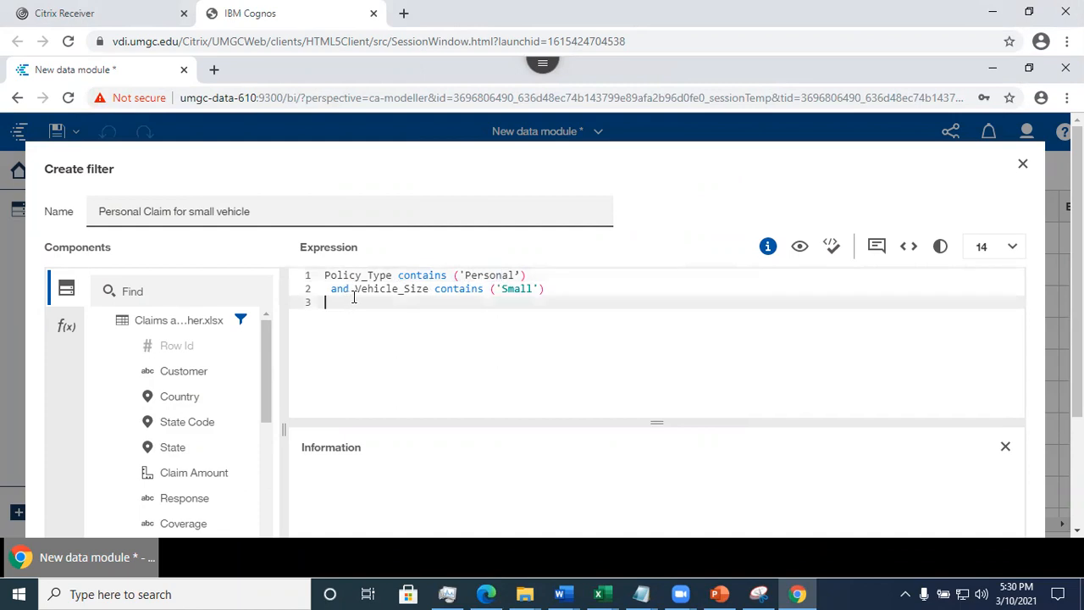
pyautogui.click(417, 292)
pyautogui.click(559, 293)
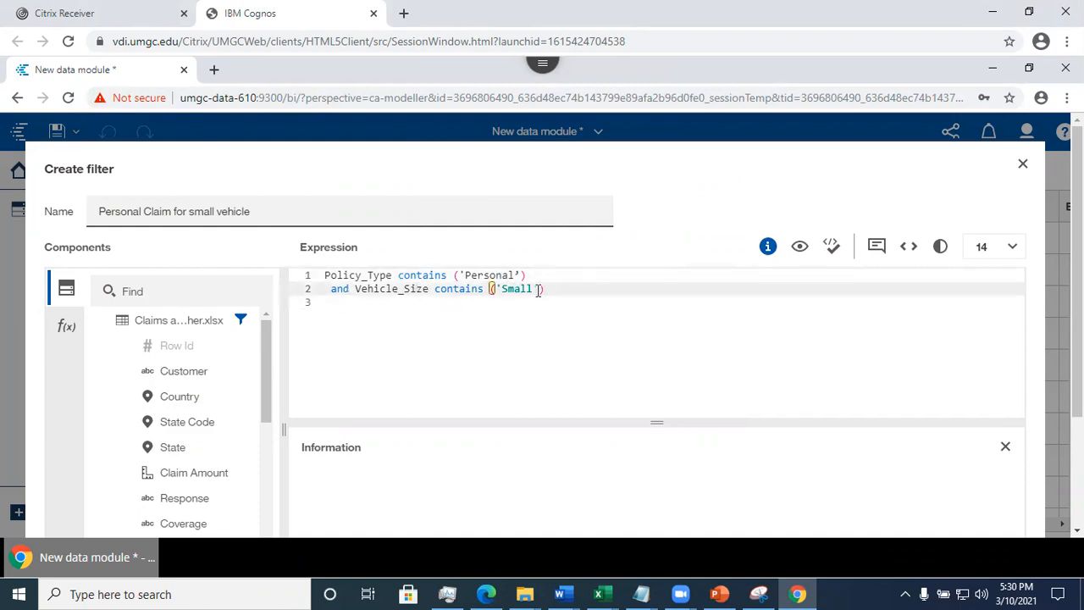
pyautogui.click(583, 278)
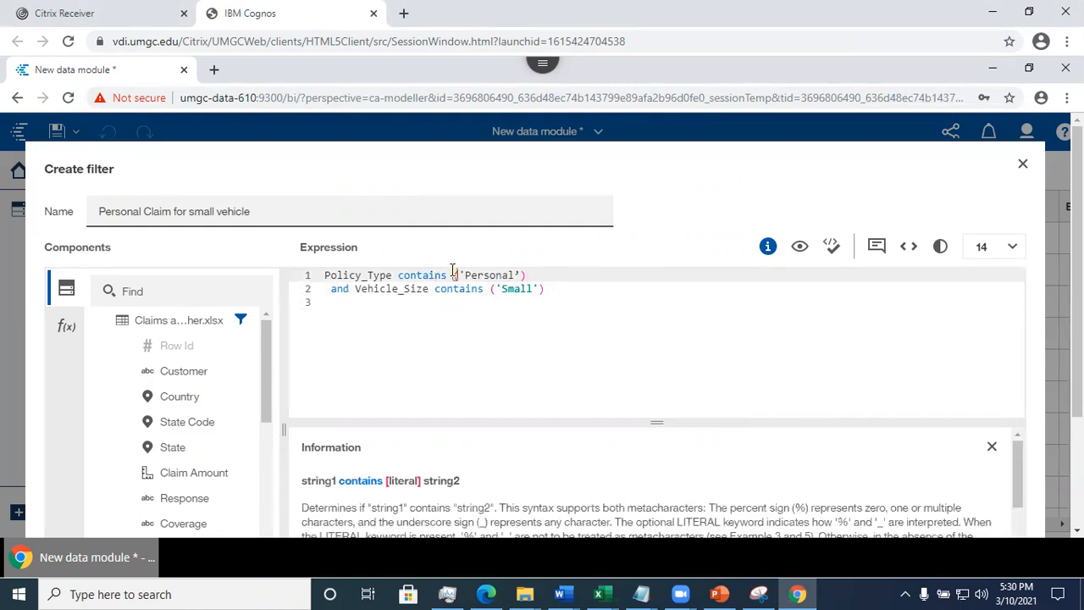
pyautogui.click(447, 278)
pyautogui.click(405, 278)
pyautogui.moveTo(1013, 468); pyautogui.dragTo(1012, 439)
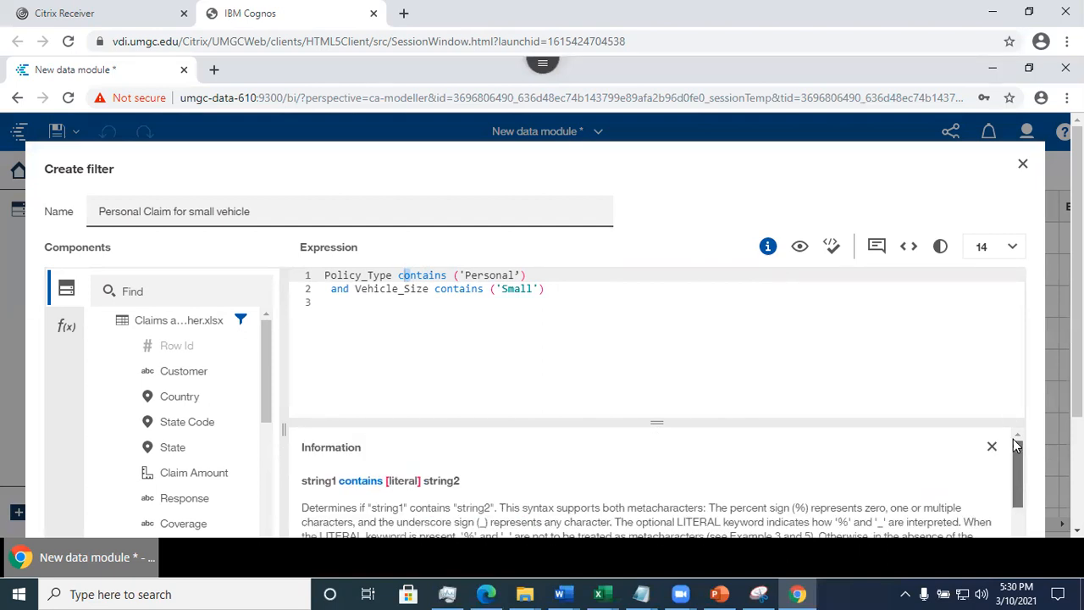
pyautogui.click(407, 288)
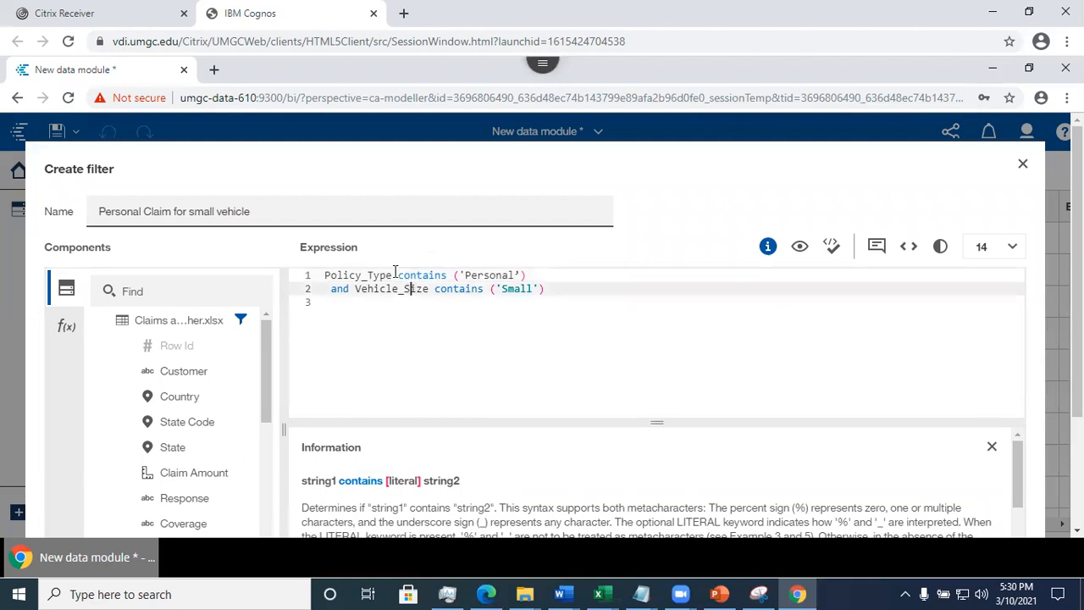
# - Validate the expression and replace the closing quote after Personal with a straight single quote
pyautogui.click(832, 246)
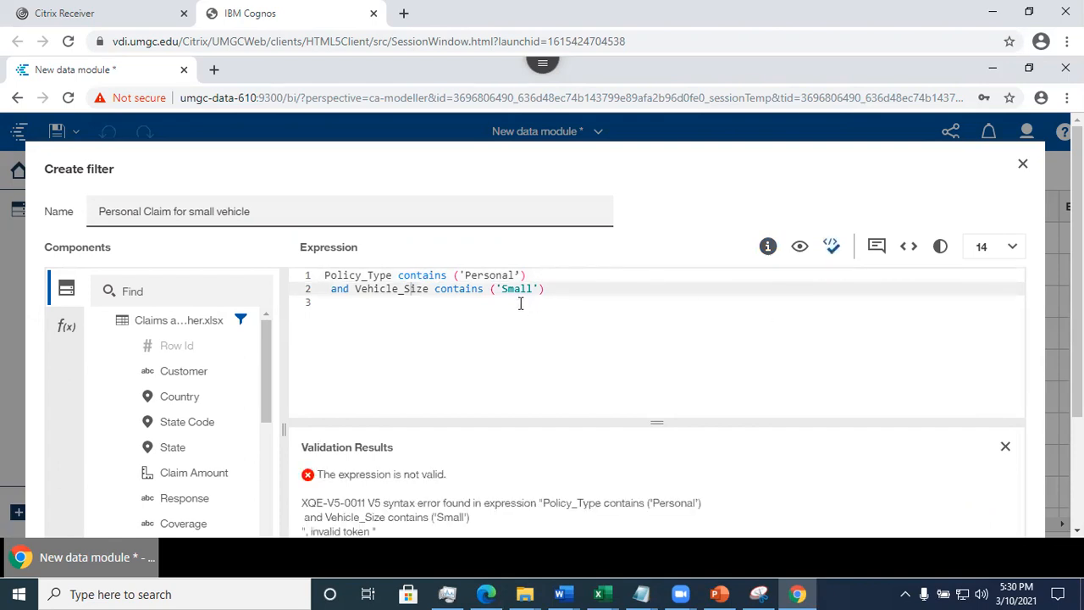
pyautogui.click(524, 275)
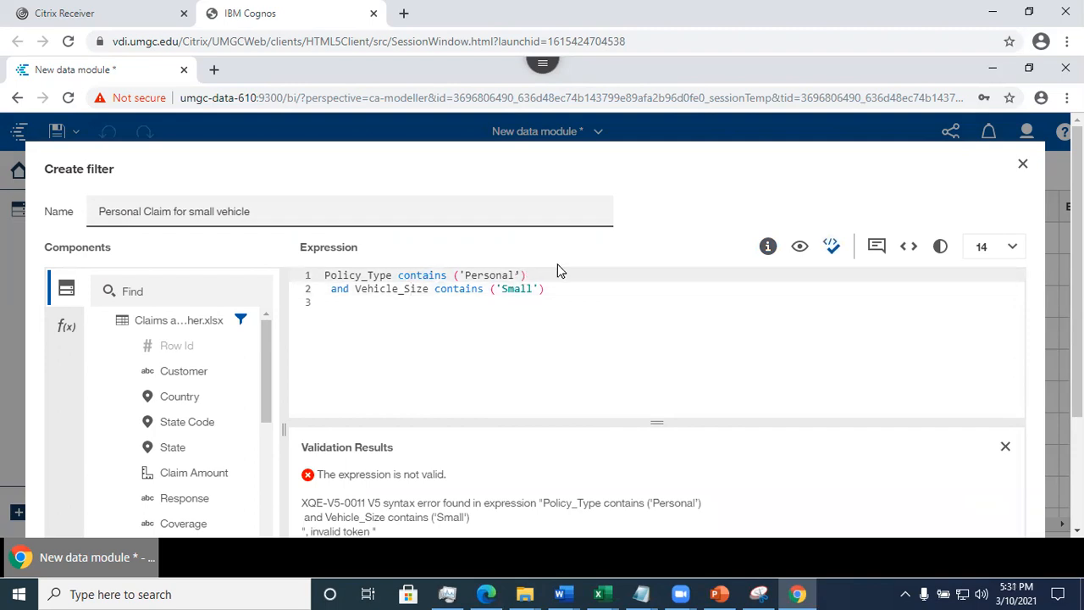
pyautogui.press('BackSpace')
pyautogui.write("'")
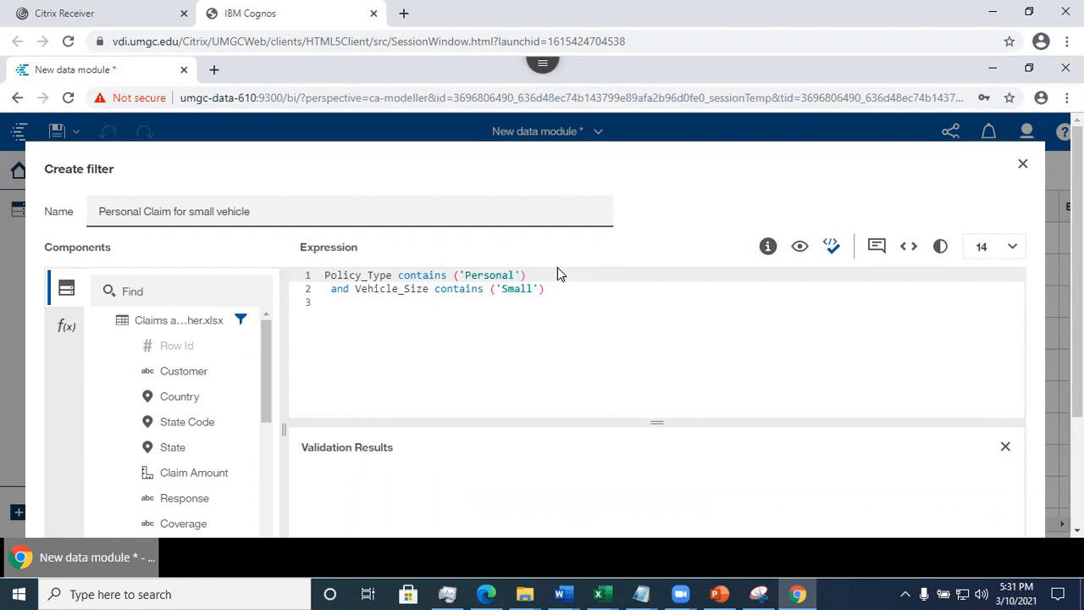
# - Revalidate the corrected expression, save the small vehicle filter and review the Policy Type column in the data grid
pyautogui.click(484, 276)
pyautogui.click(833, 248)
pyautogui.click(593, 309)
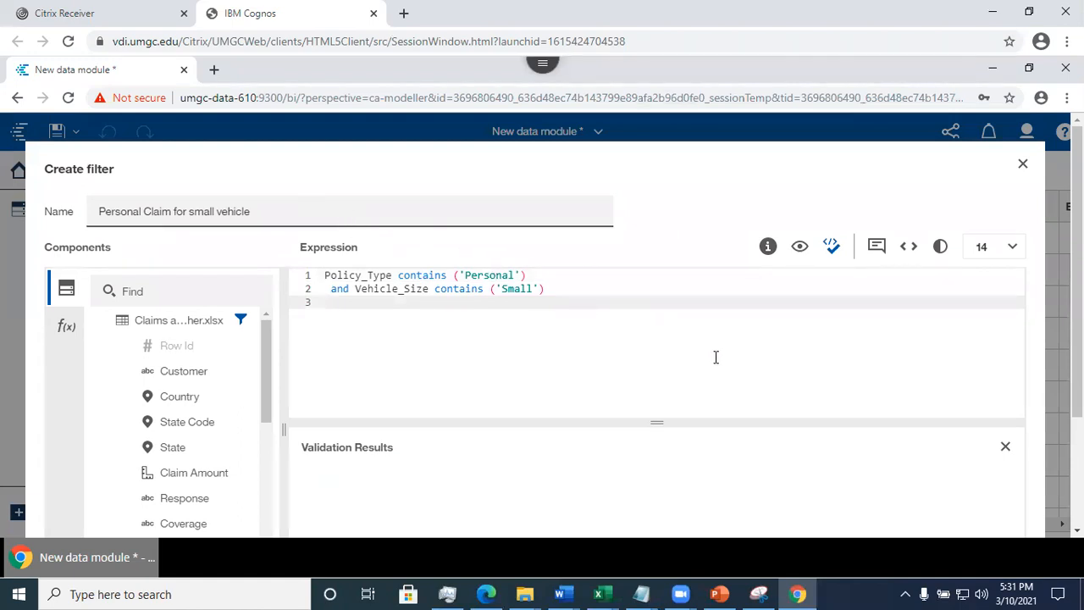
pyautogui.scroll(-3, 1076, 322)
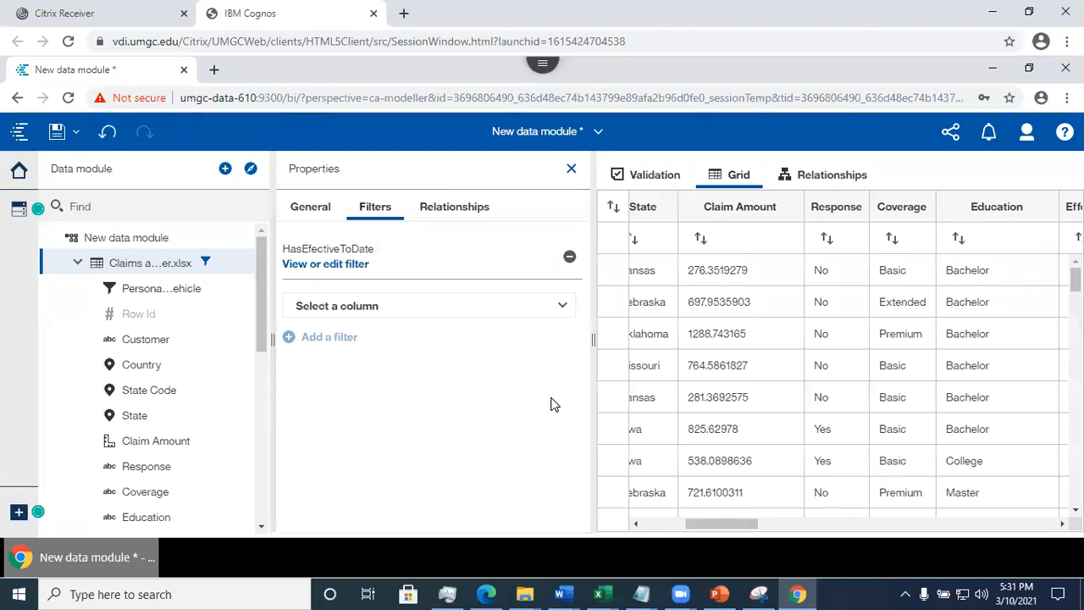
pyautogui.moveTo(711, 522); pyautogui.dragTo(974, 530)
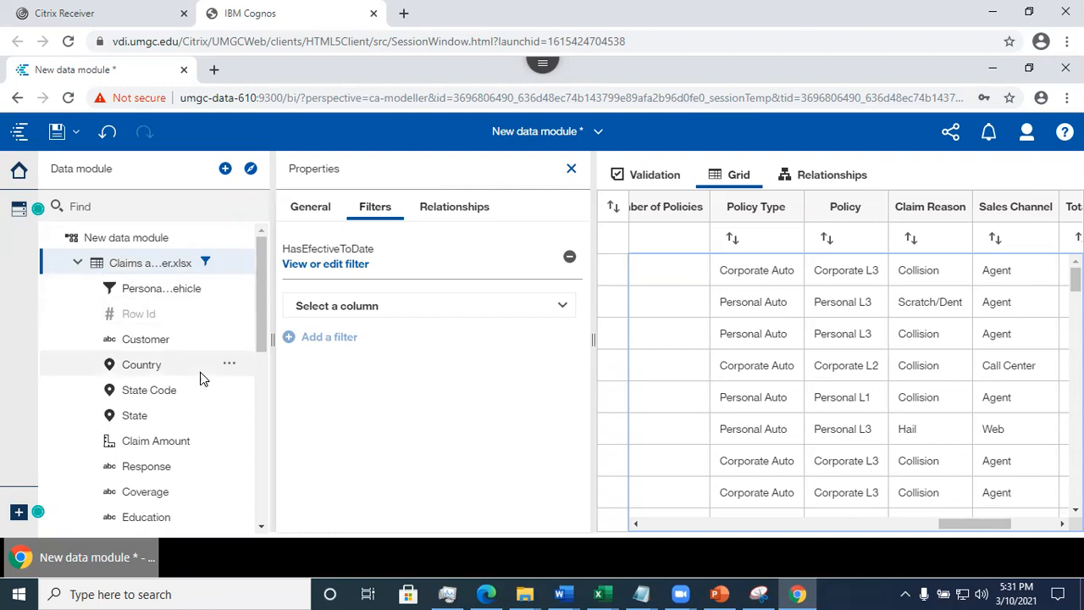
# - Switch to PowerPoint and read slide 20 on filling in missing income values with an average income
pyautogui.click(719, 594)
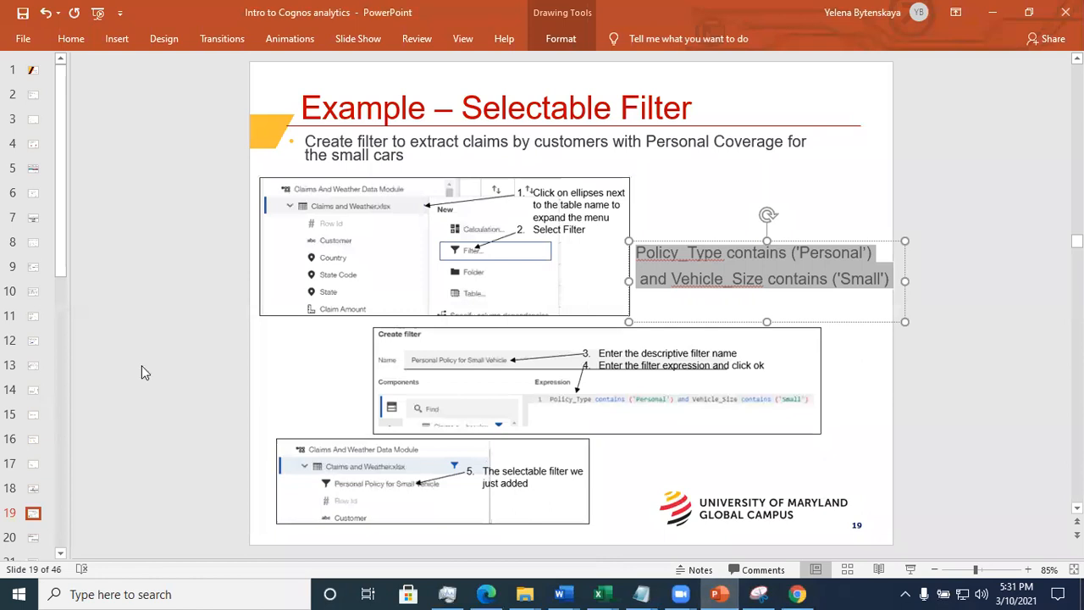
pyautogui.click(33, 537)
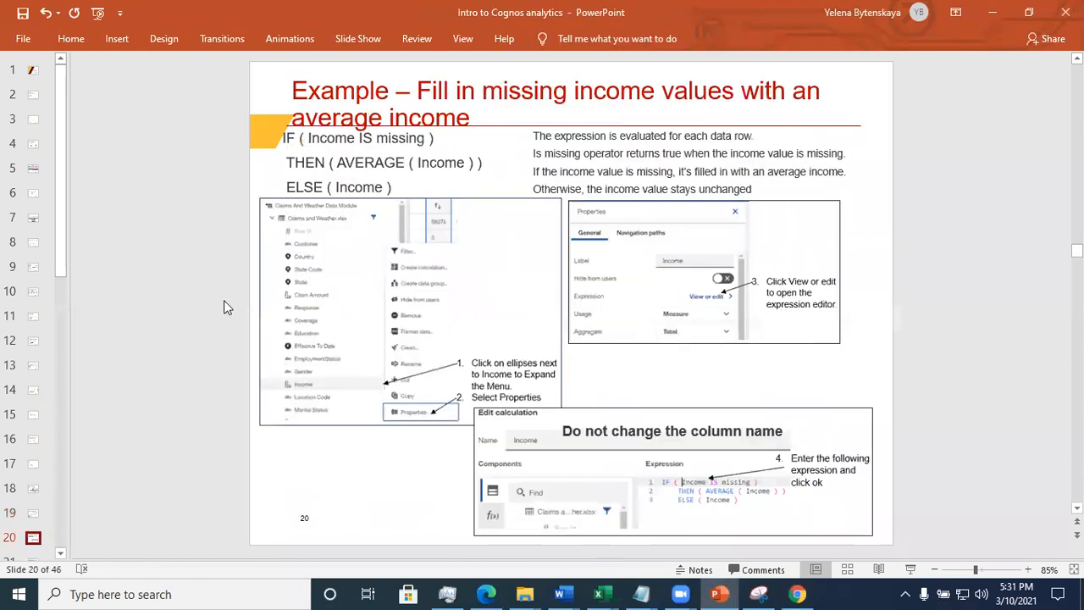
pyautogui.click(394, 186)
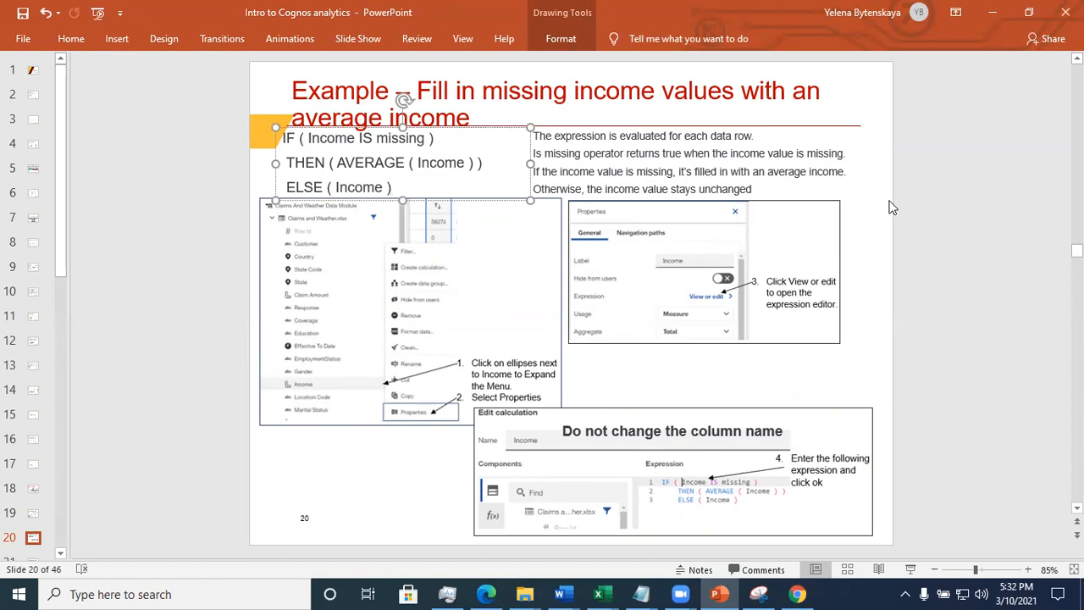
# - Return to Cognos and review the remaining data grid columns through Vehicle Class and Vehicle Size
pyautogui.click(993, 12)
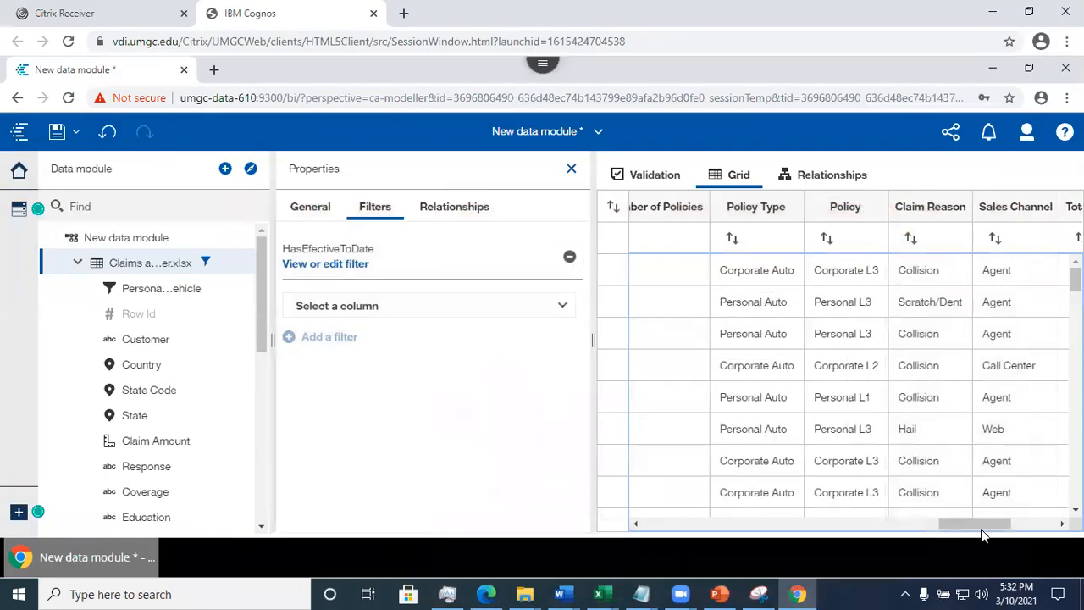
pyautogui.moveTo(979, 531); pyautogui.dragTo(940, 532)
pyautogui.moveTo(822, 536); pyautogui.dragTo(1020, 534)
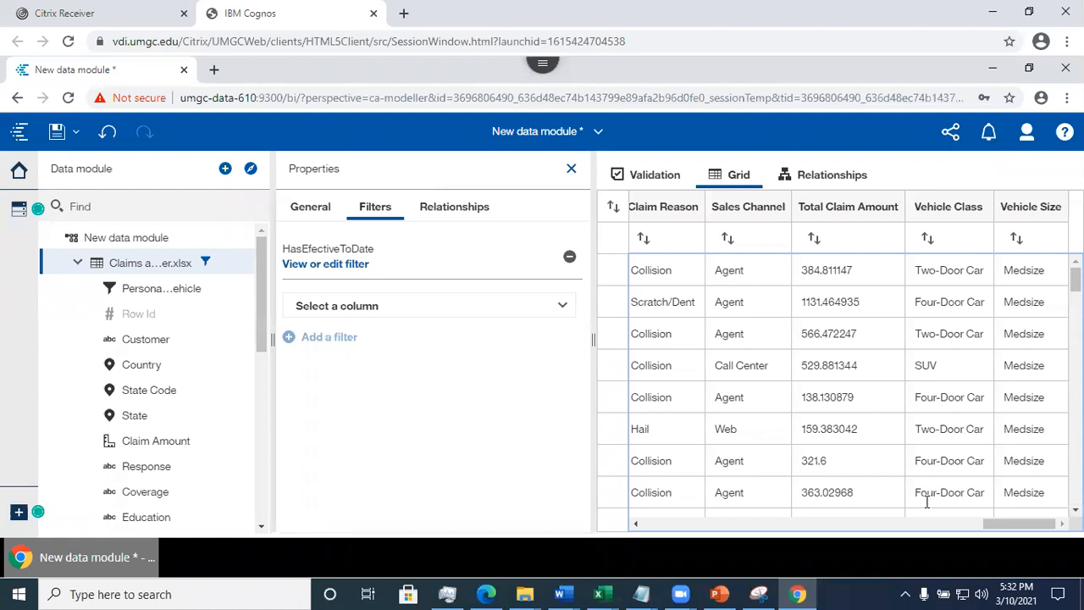
# - Open the Income column's expression for editing from its properties
pyautogui.moveTo(262, 316); pyautogui.dragTo(269, 412)
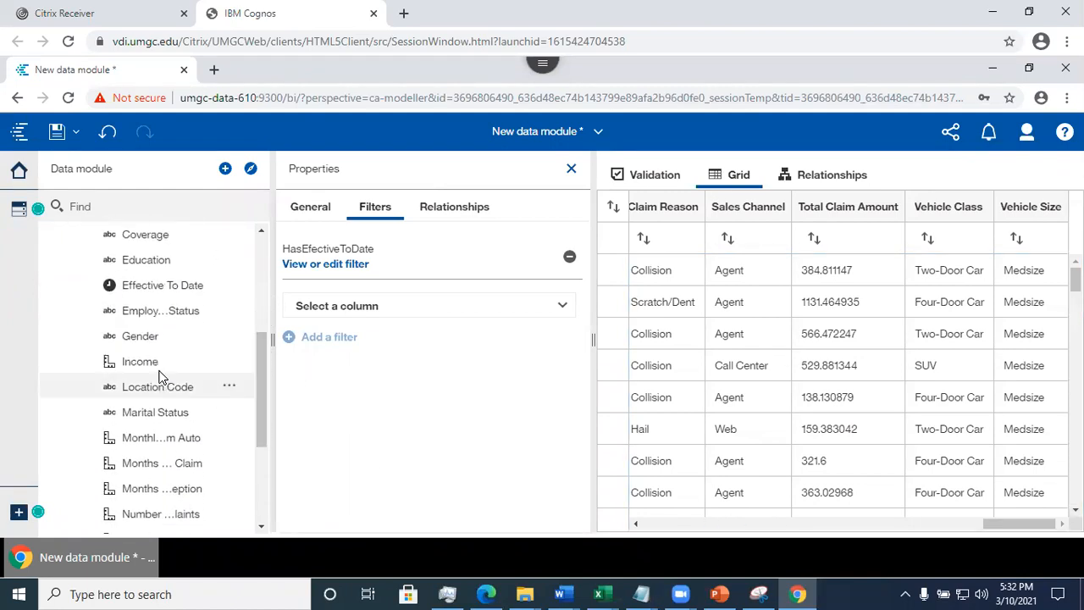
pyautogui.click(228, 364)
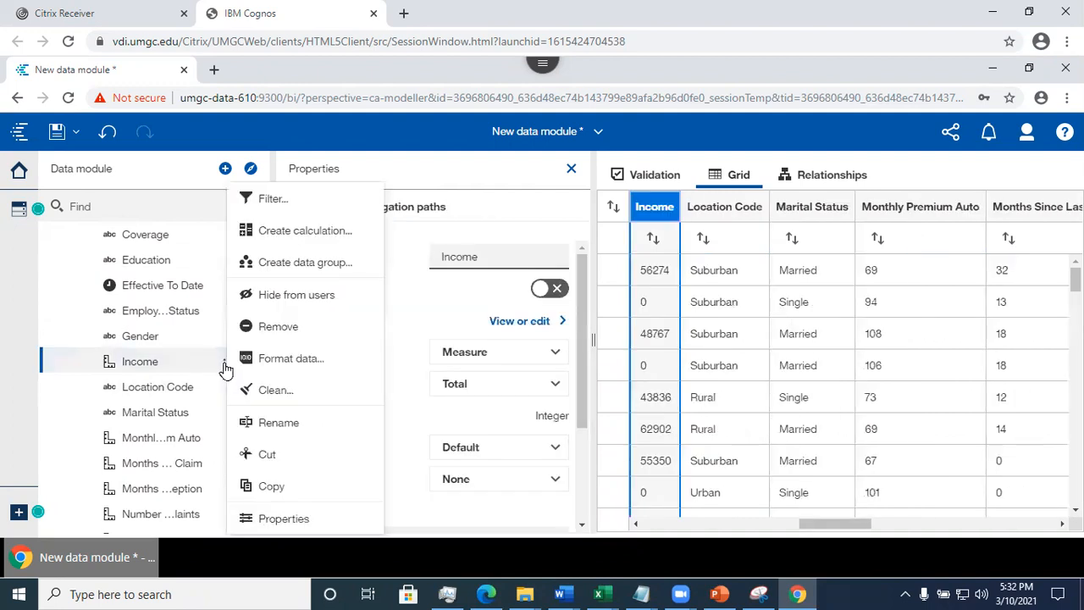
pyautogui.click(268, 520)
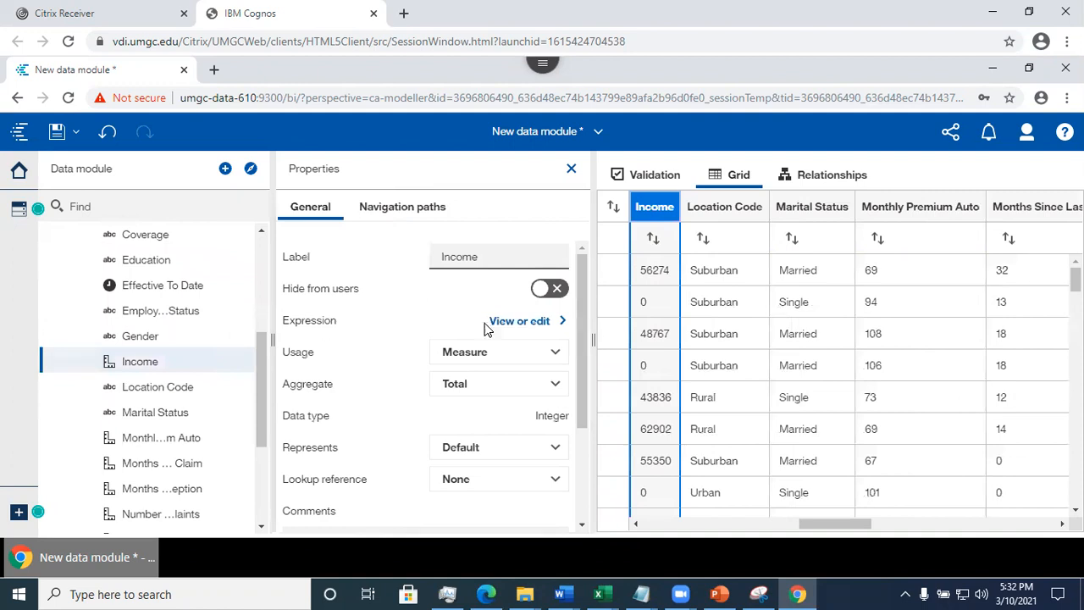
pyautogui.click(511, 323)
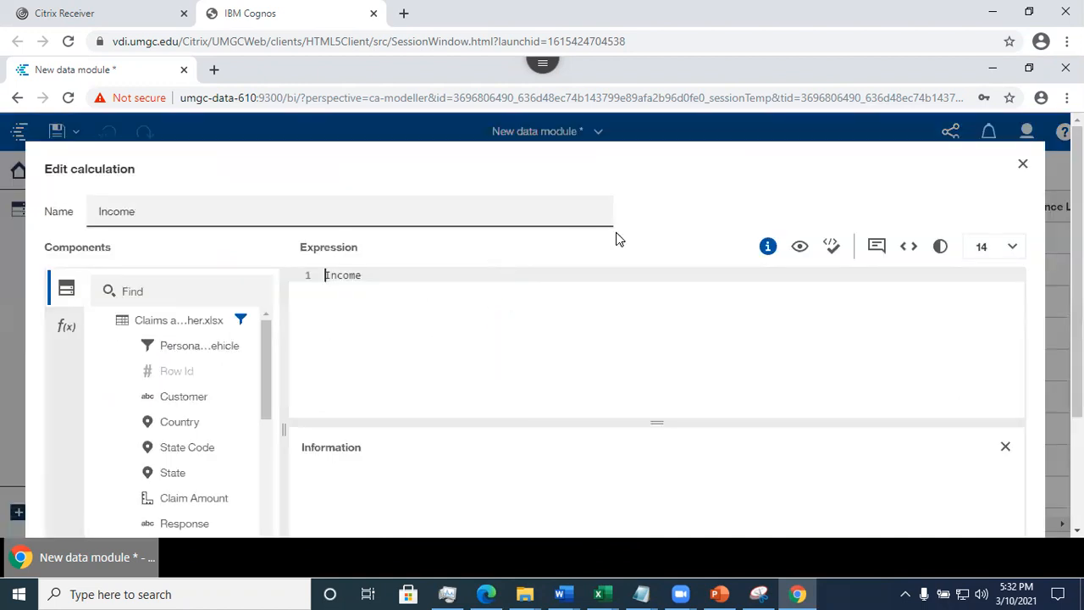
# - Make room above Income in the expression and insert the if then else construct on the first line
pyautogui.press('Return')
pyautogui.press('Return')
pyautogui.click(331, 276)
pyautogui.click(68, 332)
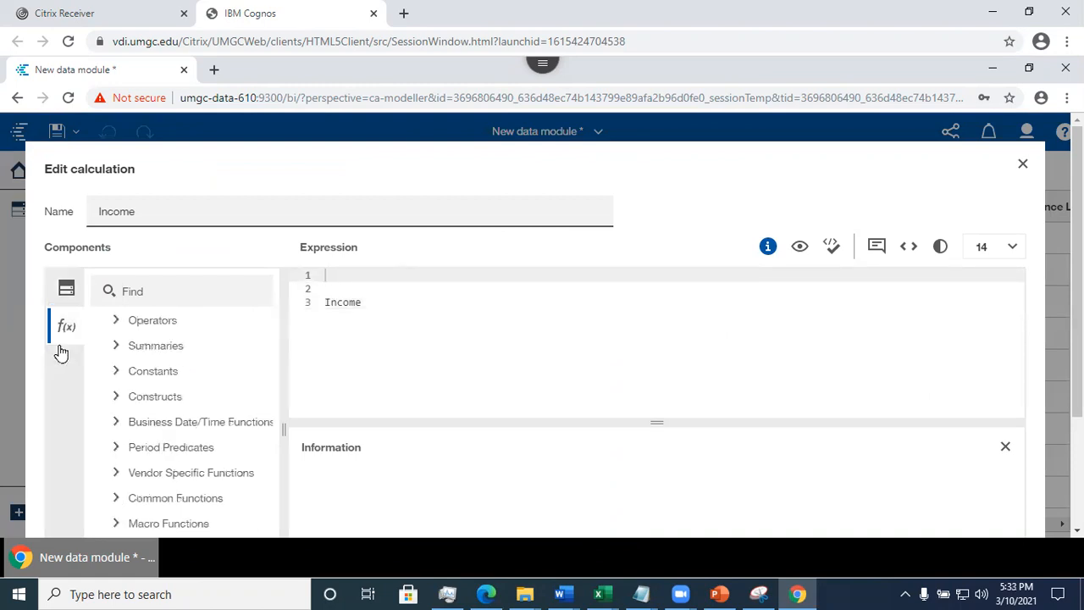
pyautogui.click(117, 397)
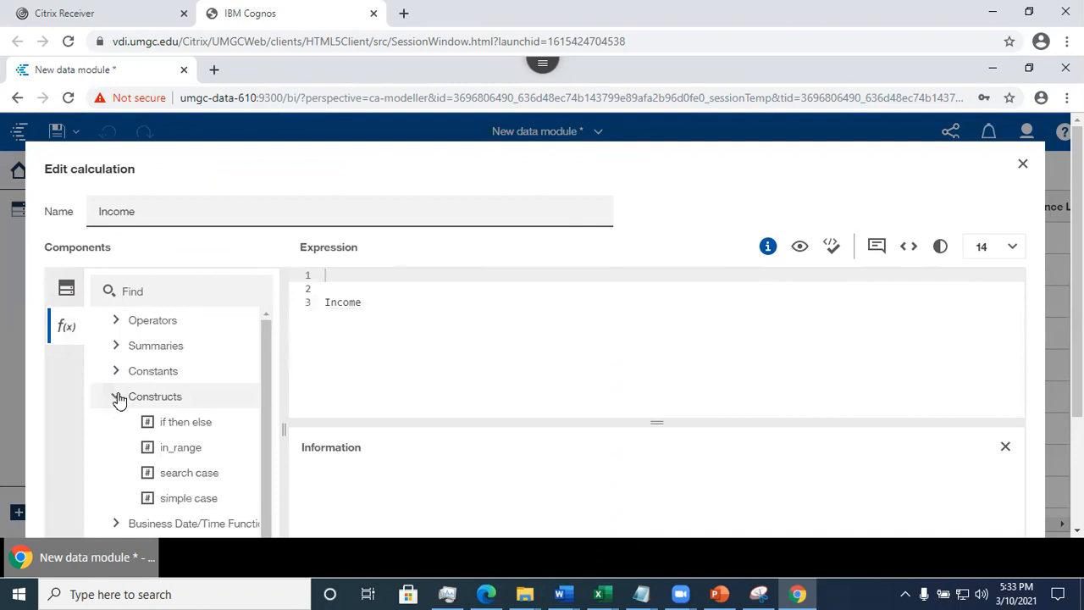
pyautogui.moveTo(182, 427); pyautogui.dragTo(343, 281)
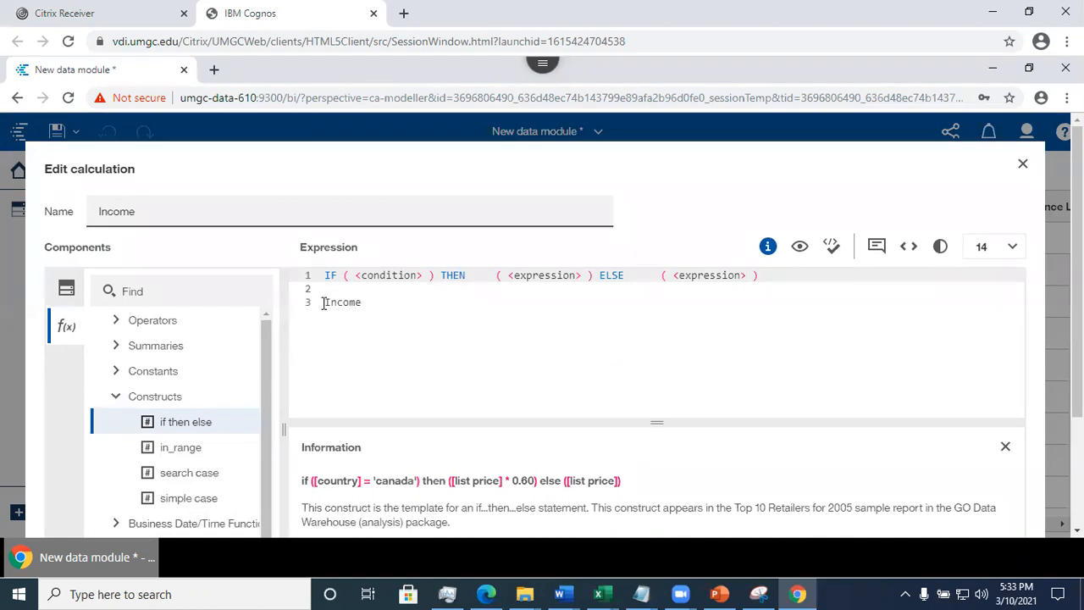
# - Move the standalone Income reference into the ELSE branch, replacing its expression placeholder
pyautogui.click(324, 303)
pyautogui.doubleClick(362, 302)
pyautogui.hotkey('ctrl', 'c')
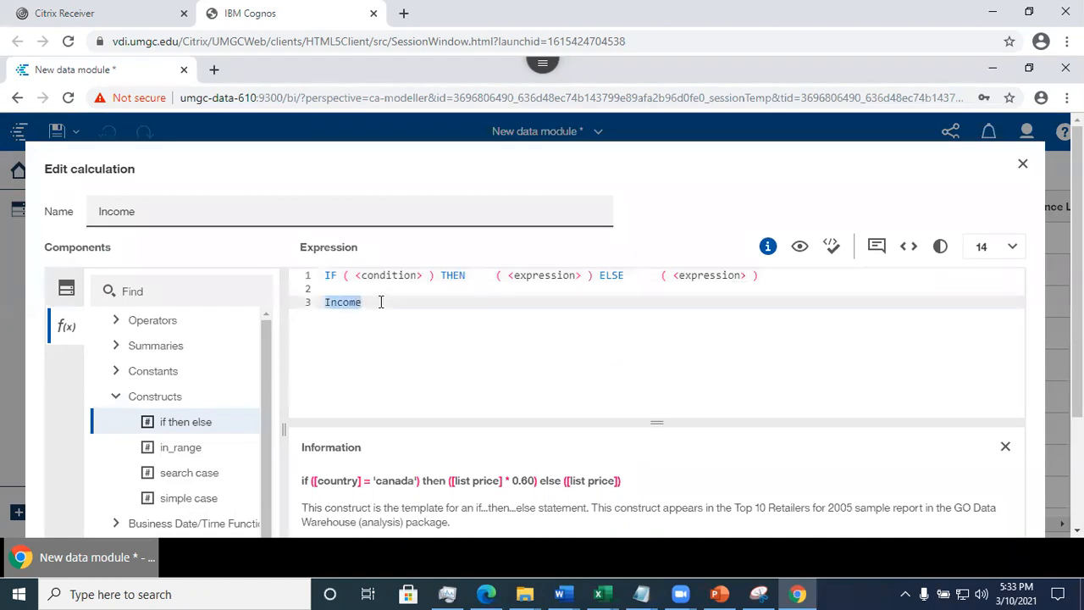
pyautogui.press('BackSpace')
pyautogui.moveTo(672, 276); pyautogui.dragTo(745, 276)
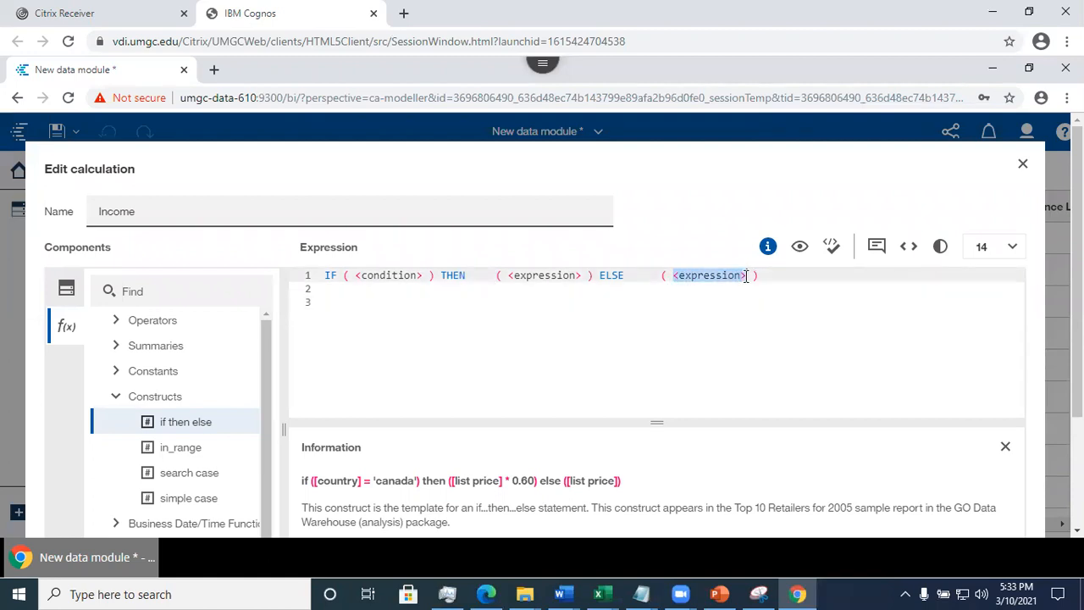
pyautogui.hotkey('ctrl', 'v')
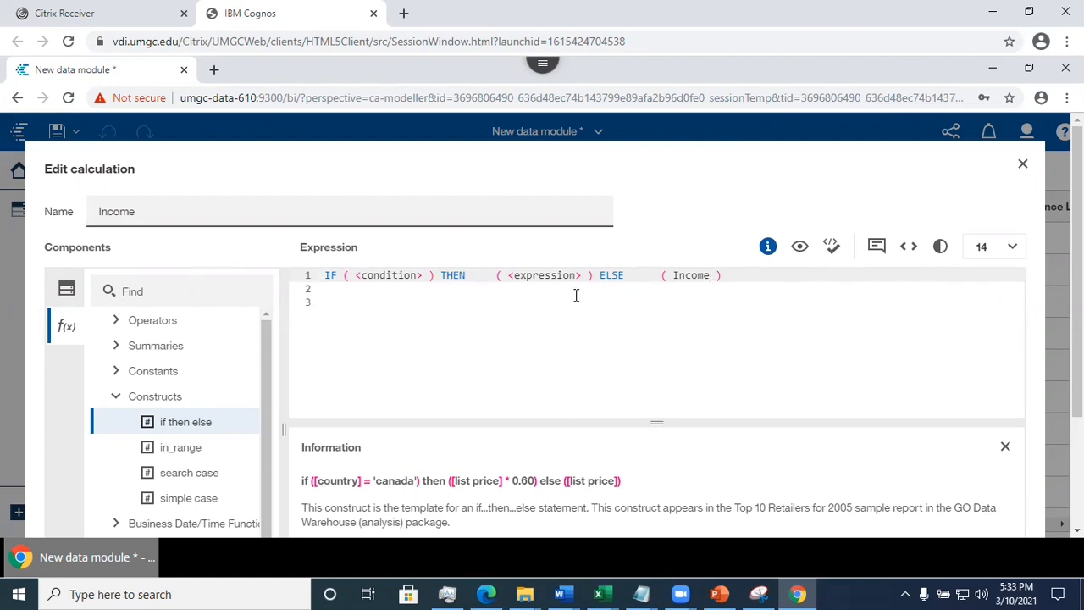
# - Replace the IF condition placeholder with Income is missing
pyautogui.moveTo(356, 275); pyautogui.dragTo(424, 274)
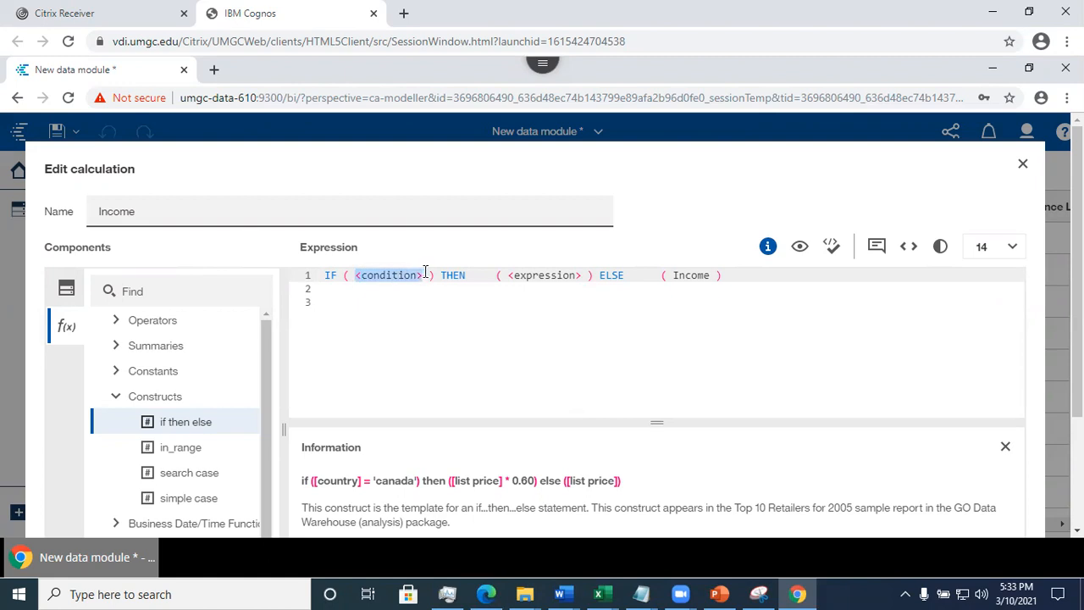
pyautogui.hotkey('ctrl', 'v')
pyautogui.write('i')
pyautogui.write('s missin')
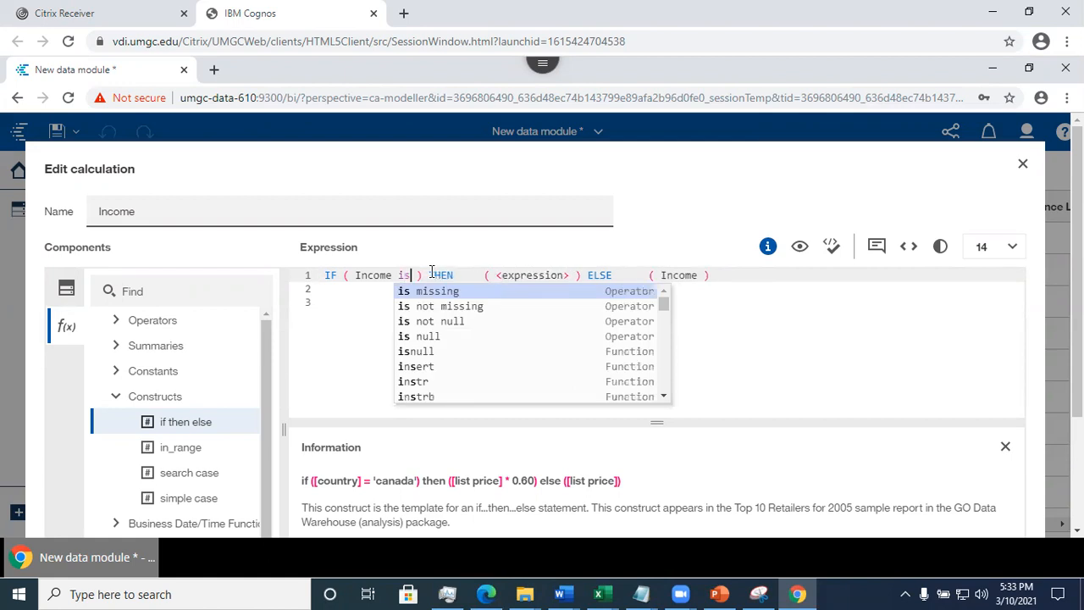
pyautogui.write('g')
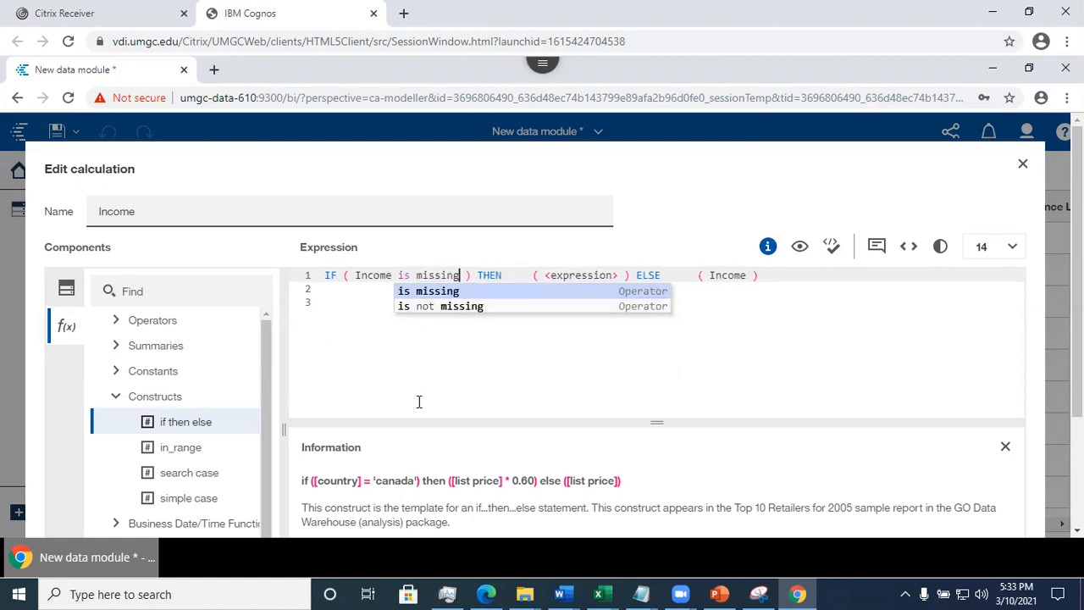
pyautogui.click(501, 339)
# - Replace the THEN placeholder with the aggregate summary function applied to Income
pyautogui.moveTo(545, 276); pyautogui.dragTo(620, 280)
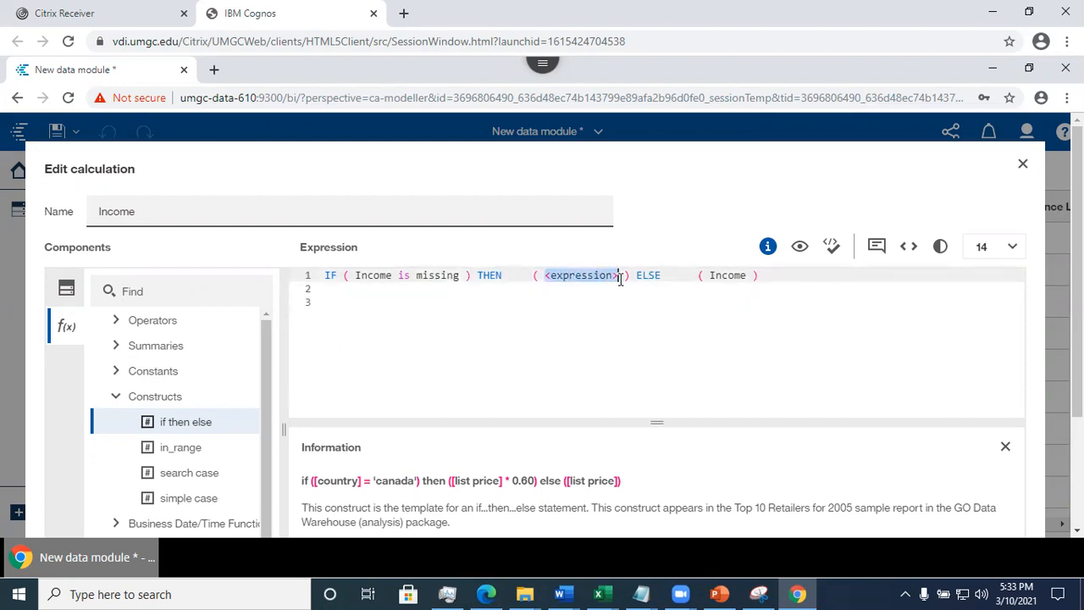
pyautogui.press('BackSpace')
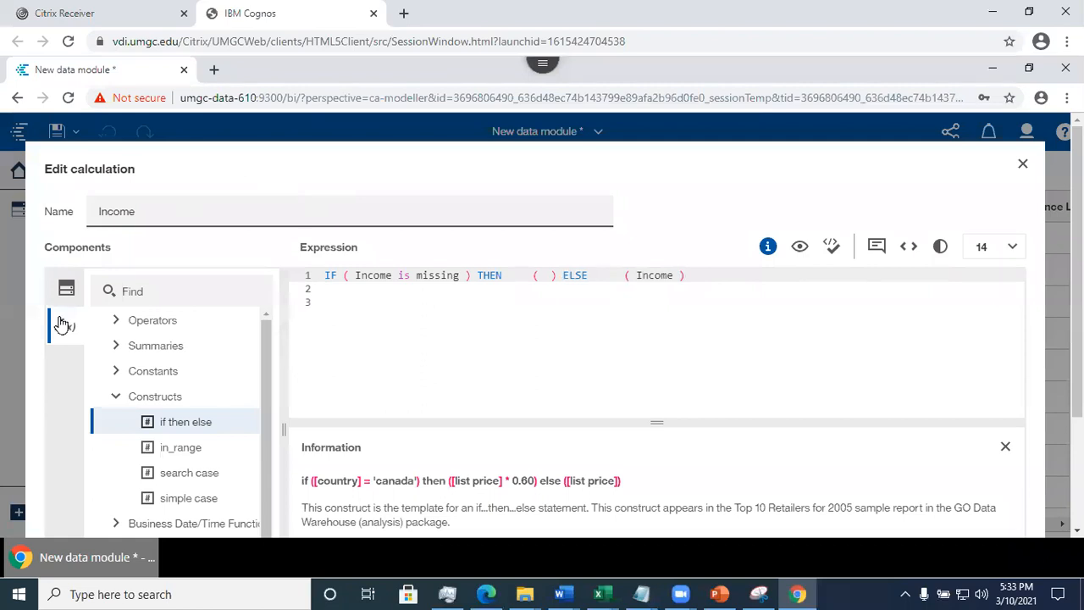
pyautogui.click(117, 349)
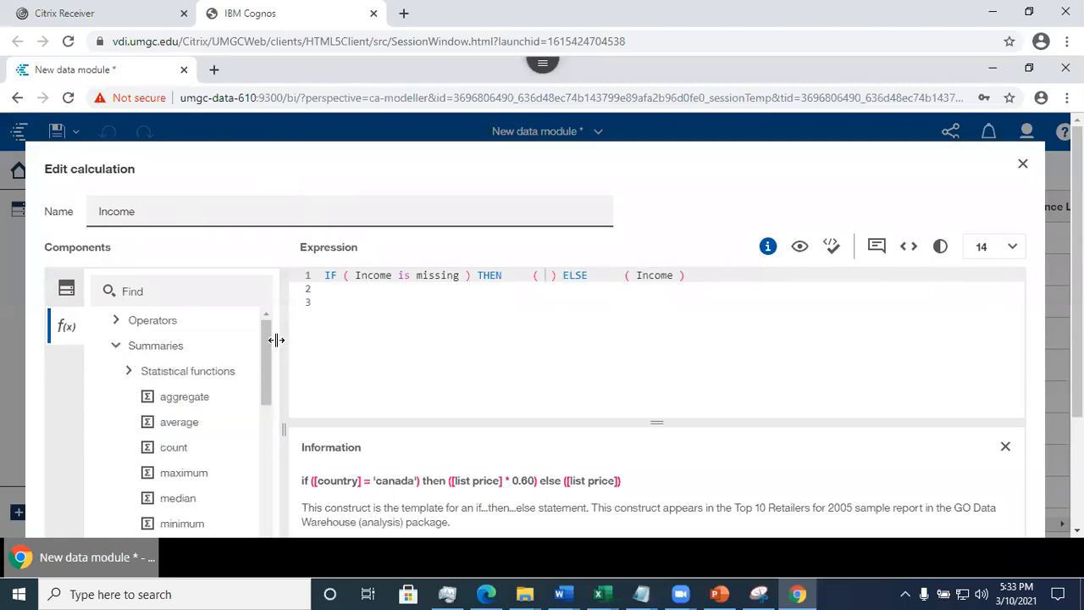
pyautogui.moveTo(174, 398); pyautogui.dragTo(547, 276)
pyautogui.moveTo(546, 278); pyautogui.dragTo(545, 275)
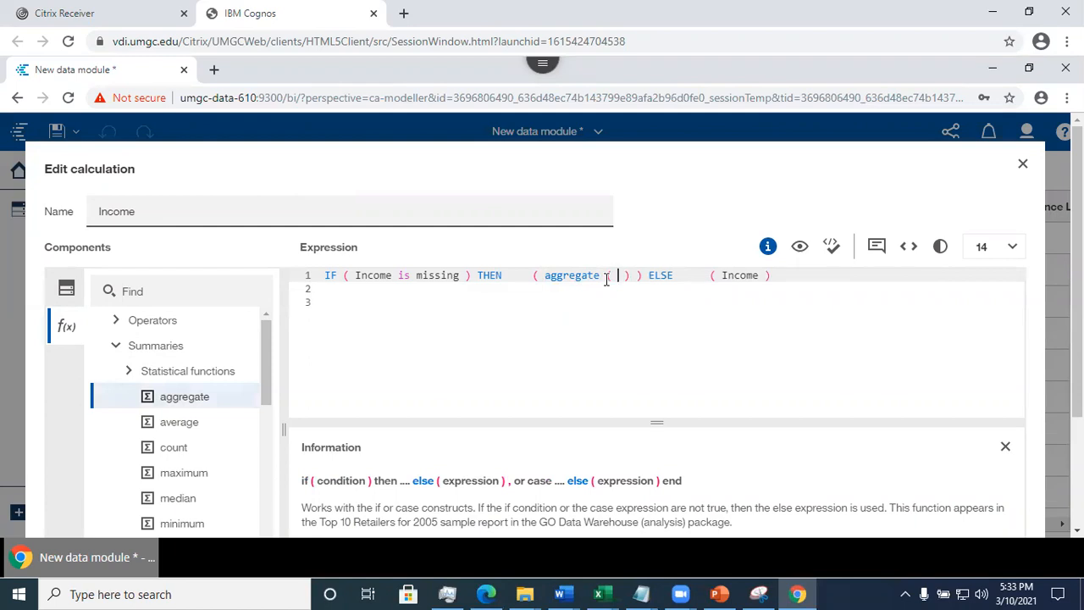
pyautogui.write('Income')
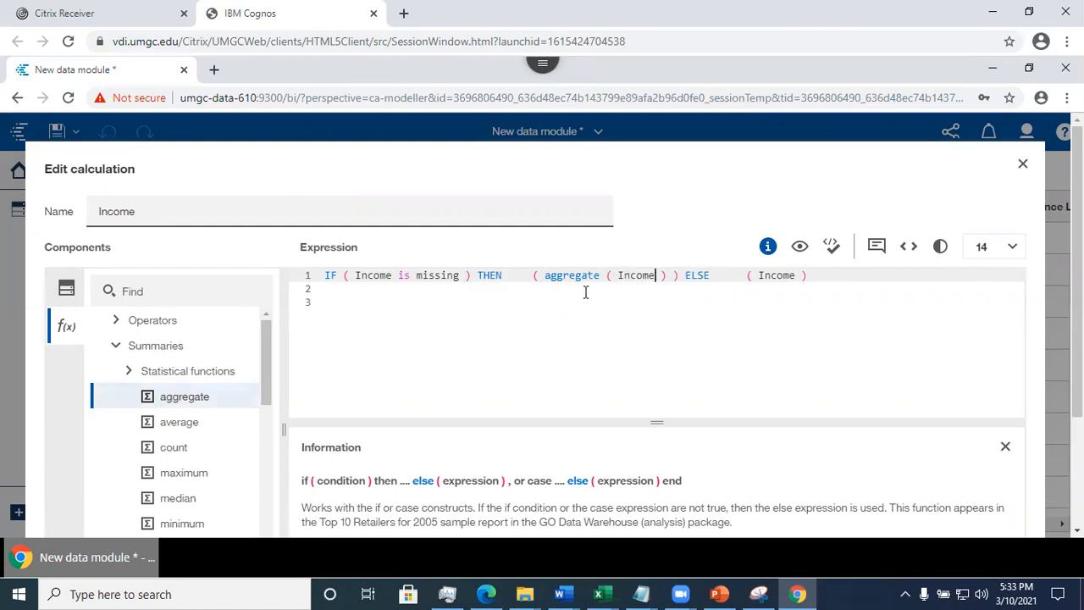
# - Break the expression so that the THEN and ELSE clauses each start on their own line
pyautogui.click(478, 275)
pyautogui.press('Return')
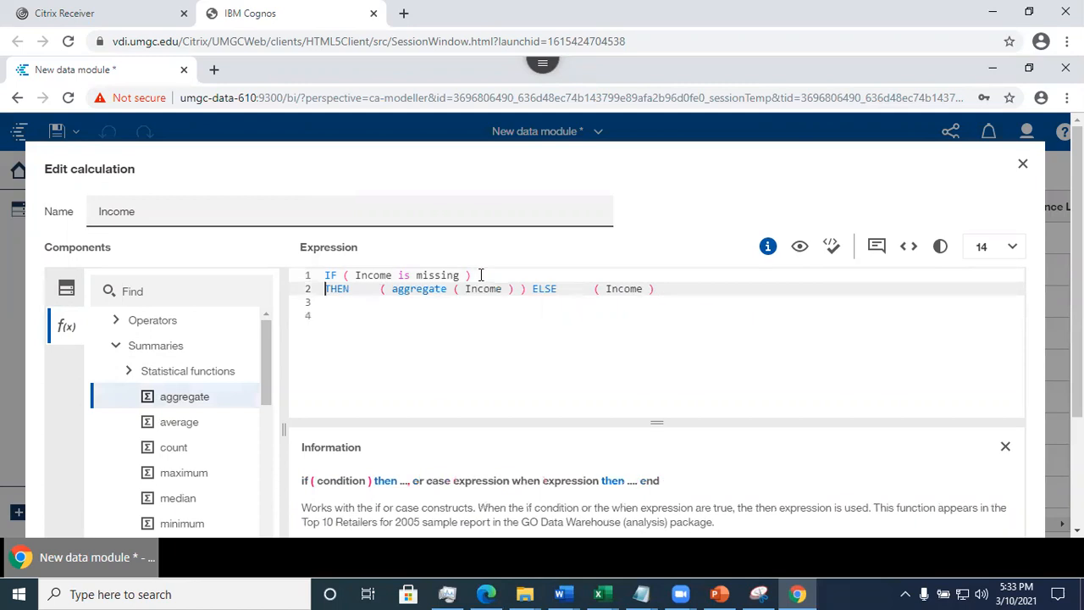
pyautogui.click(533, 288)
pyautogui.press('Return')
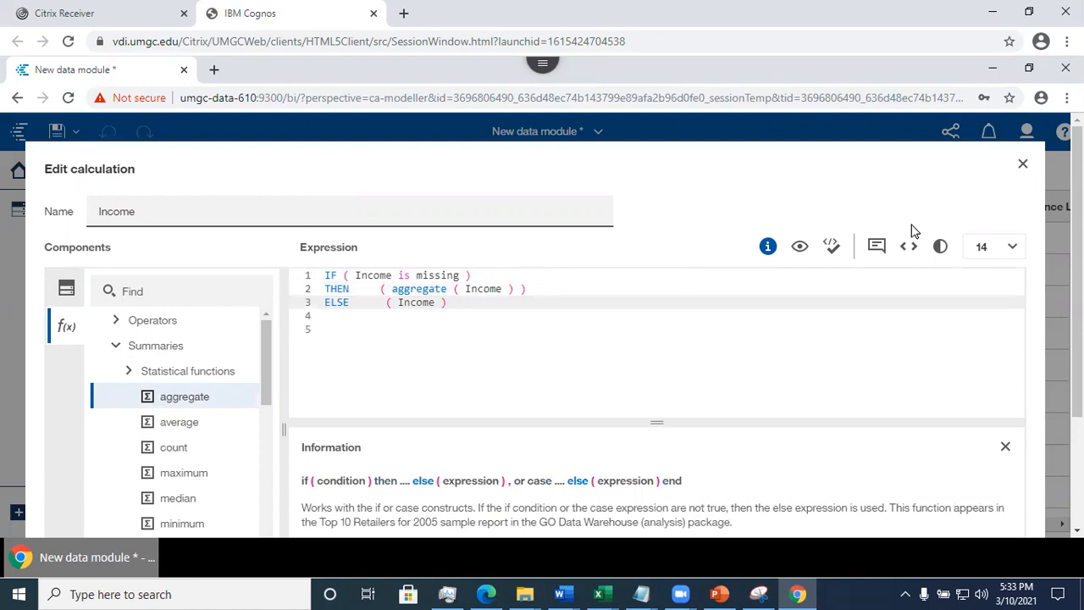
# - Validate the Income expression and apply the edited calculation to the column
pyautogui.click(834, 249)
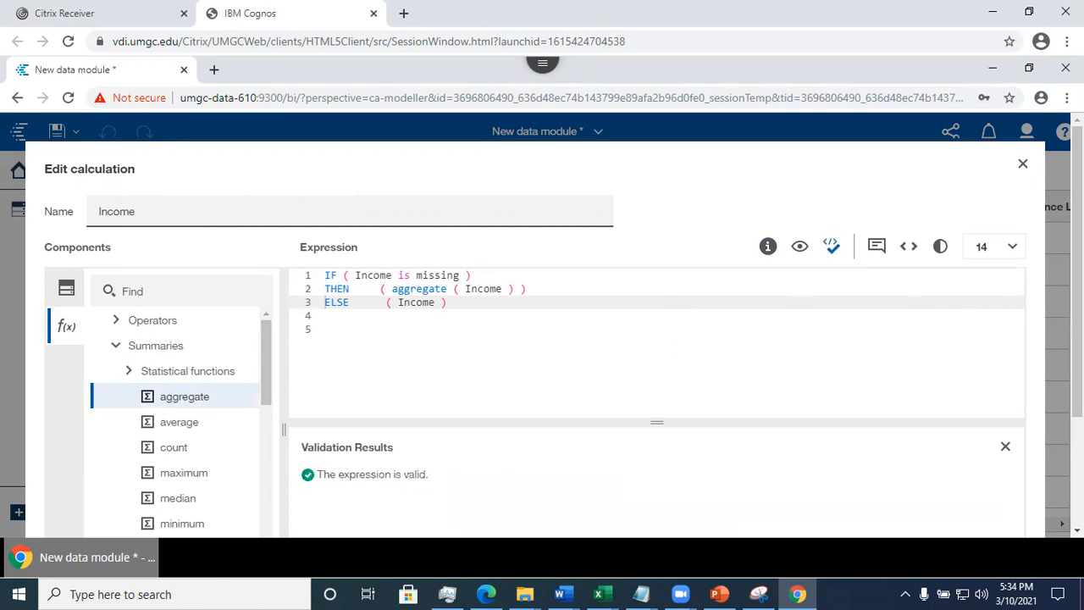
pyautogui.scroll(-2, 542, 325)
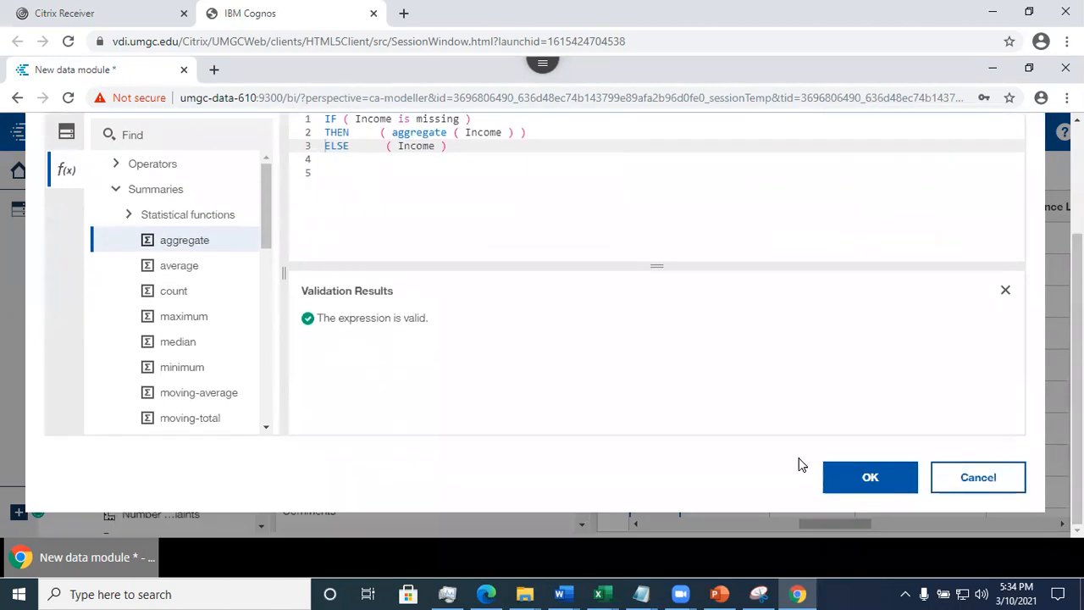
pyautogui.click(862, 479)
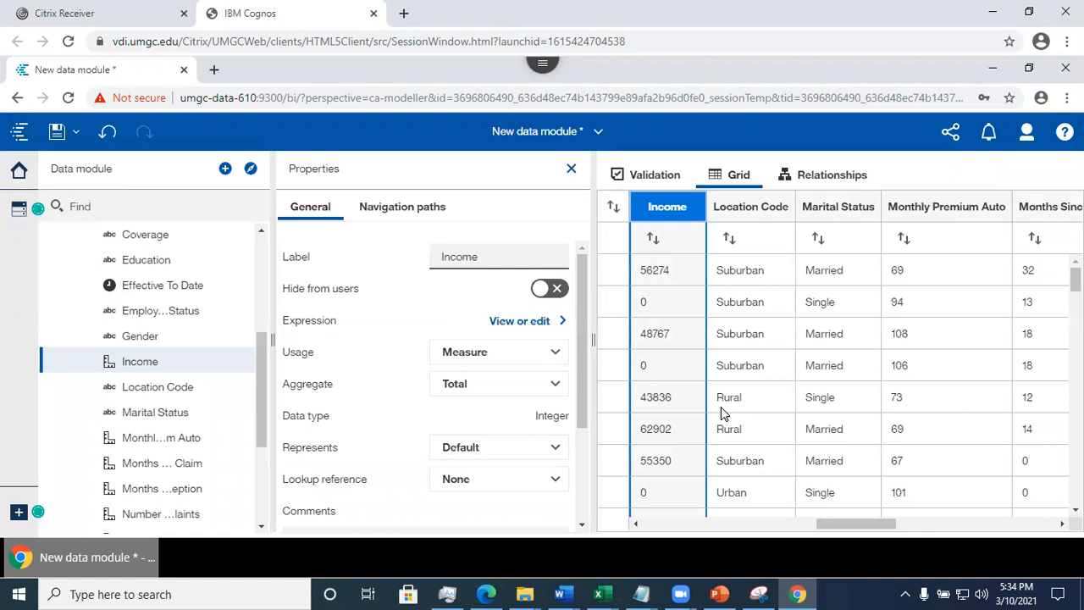
# - Switch to PowerPoint, read slide 21 on creating a new exploration from a data module, and return to Cognos
pyautogui.click(718, 594)
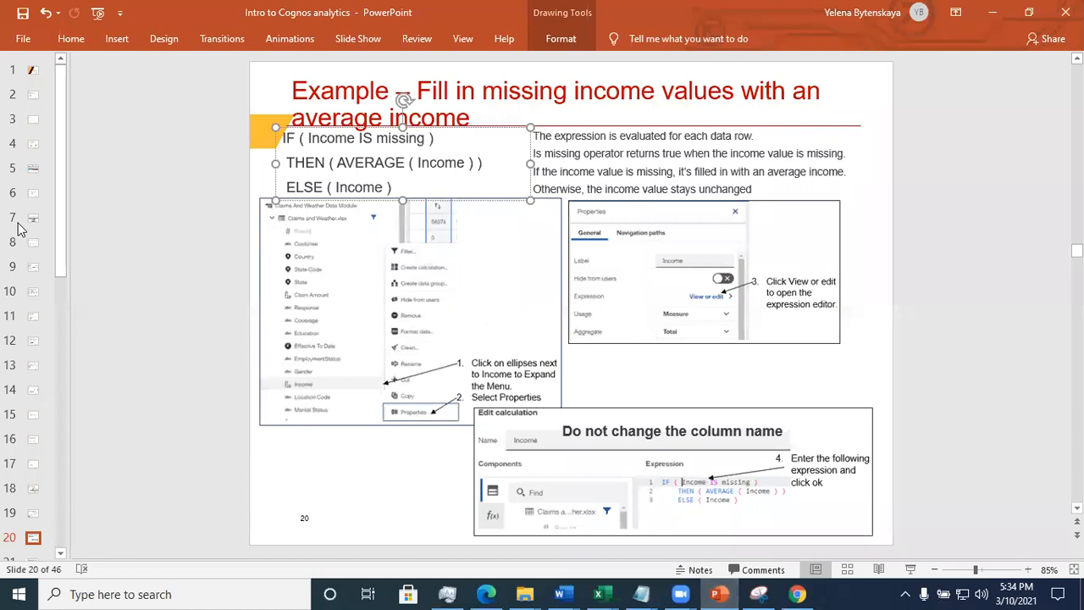
pyautogui.click(60, 553)
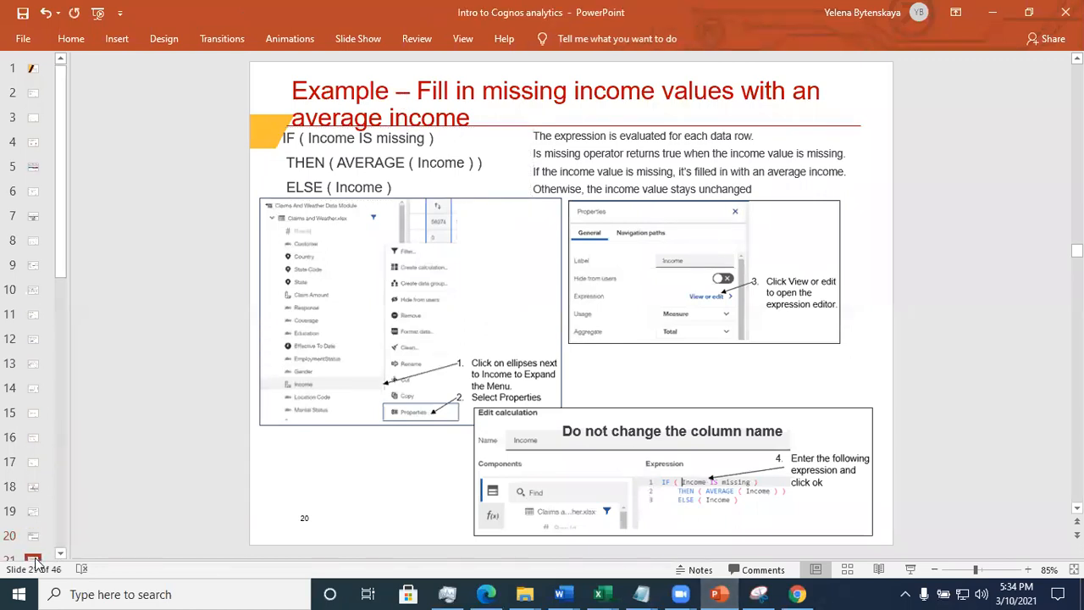
pyautogui.click(35, 556)
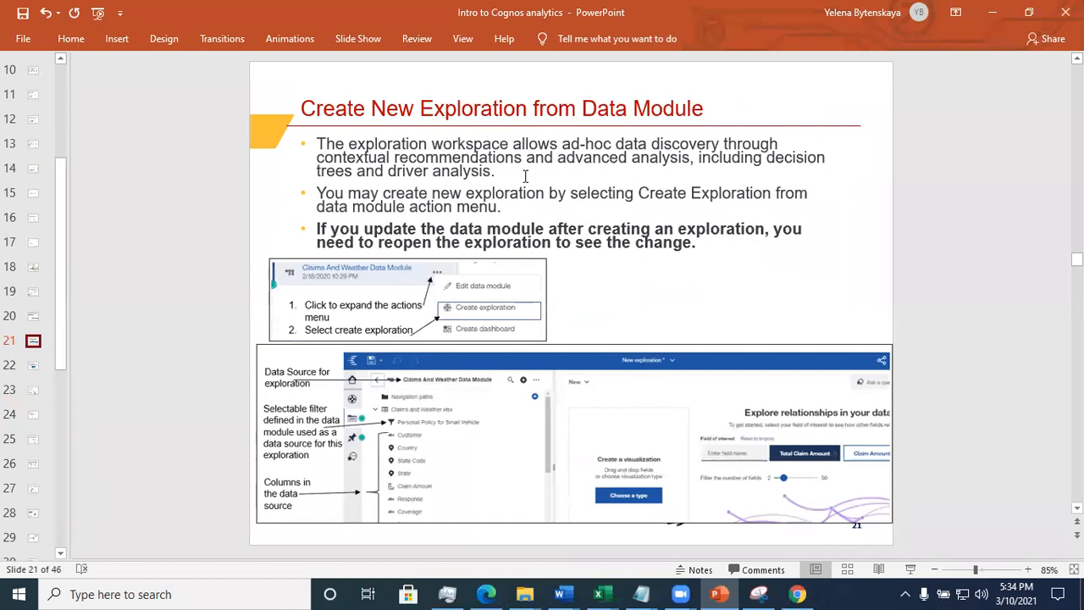
pyautogui.click(995, 21)
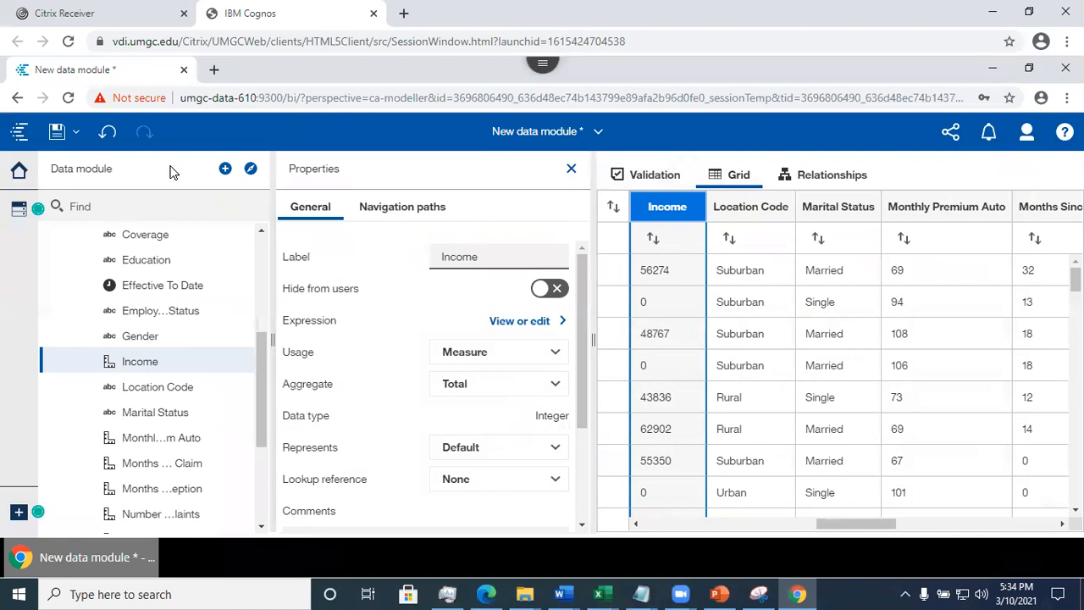
# - Save the data module in My content under the name Claims and weather data module
pyautogui.click(58, 137)
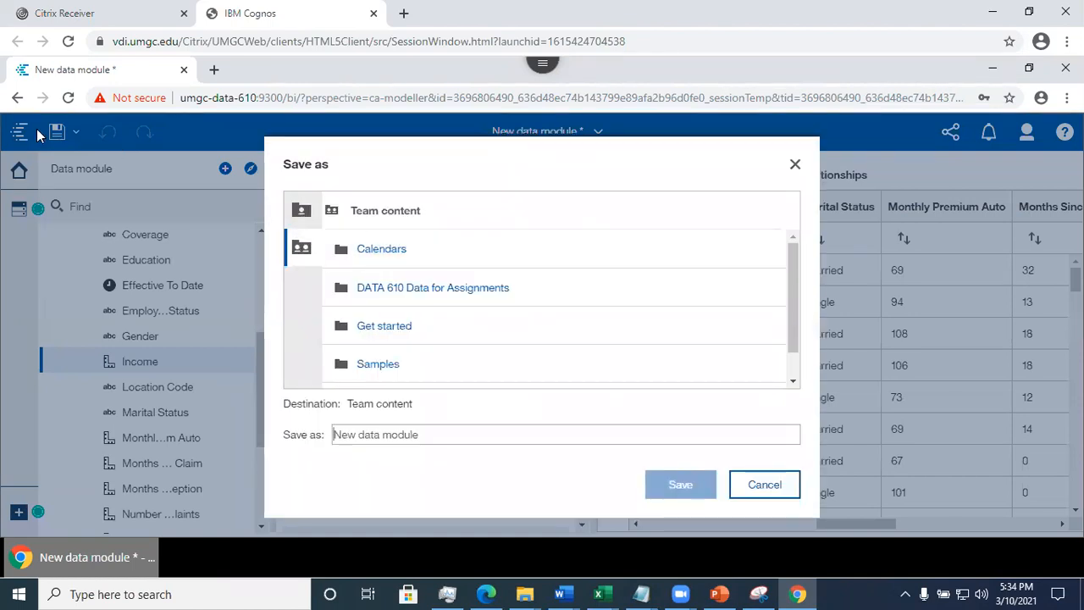
pyautogui.click(302, 210)
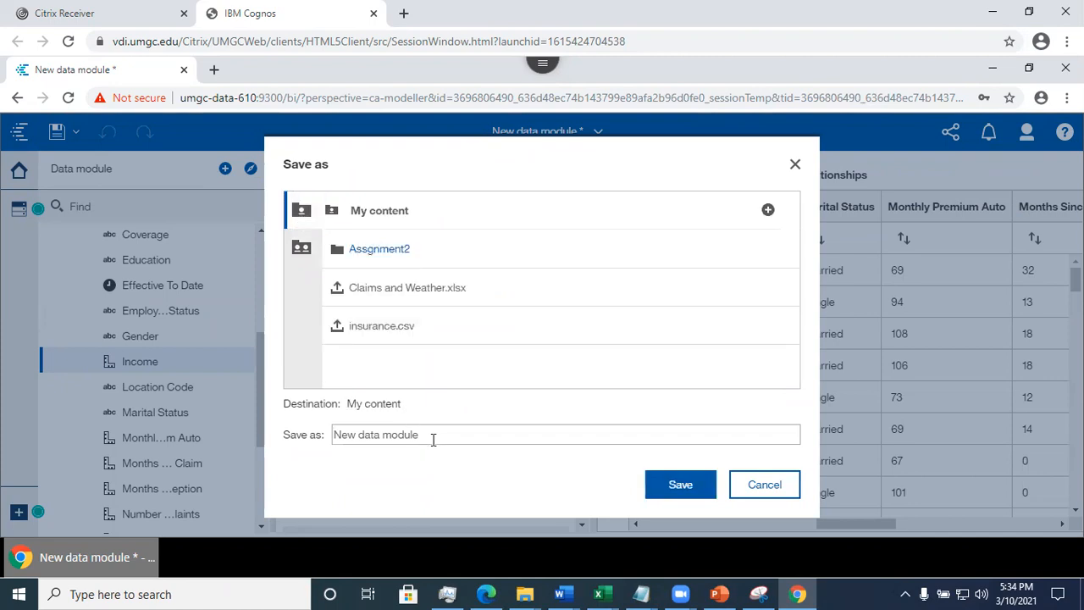
pyautogui.moveTo(421, 436); pyautogui.dragTo(286, 429)
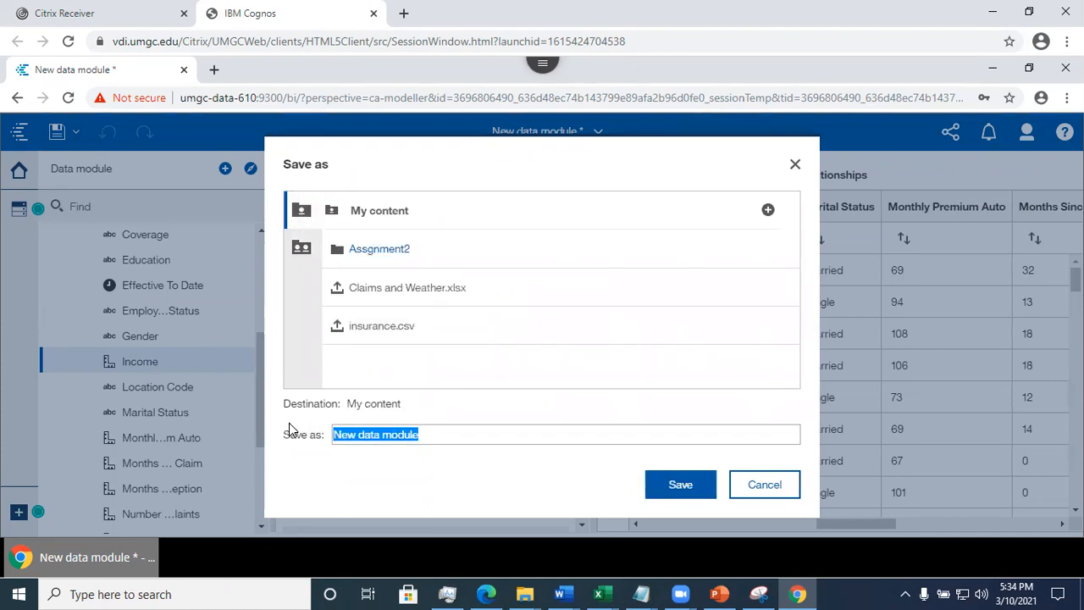
pyautogui.write('Claims and weather')
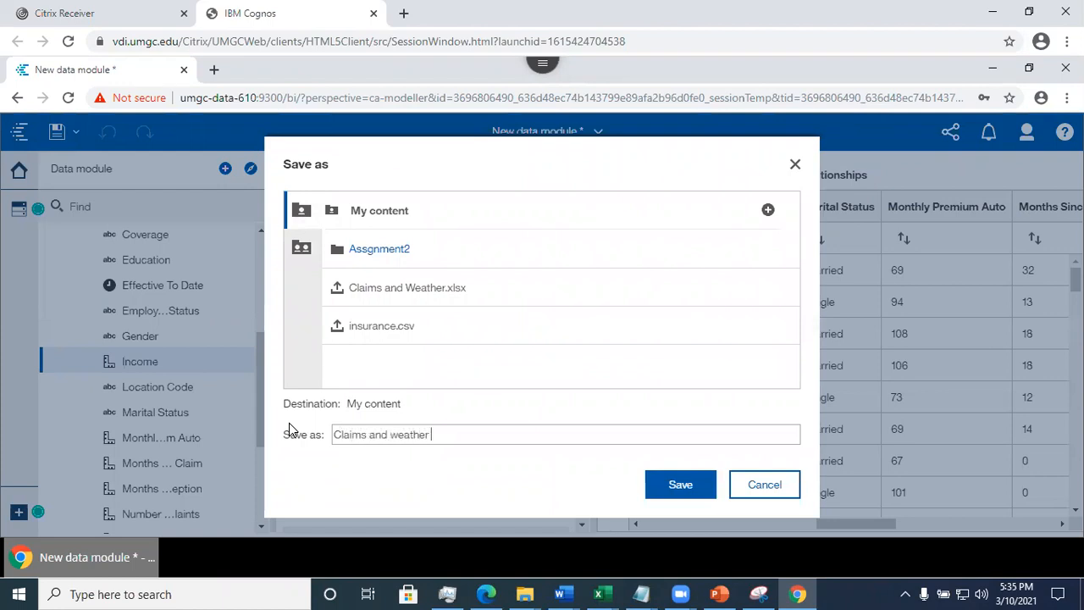
pyautogui.write(' data modu')
pyautogui.click(681, 488)
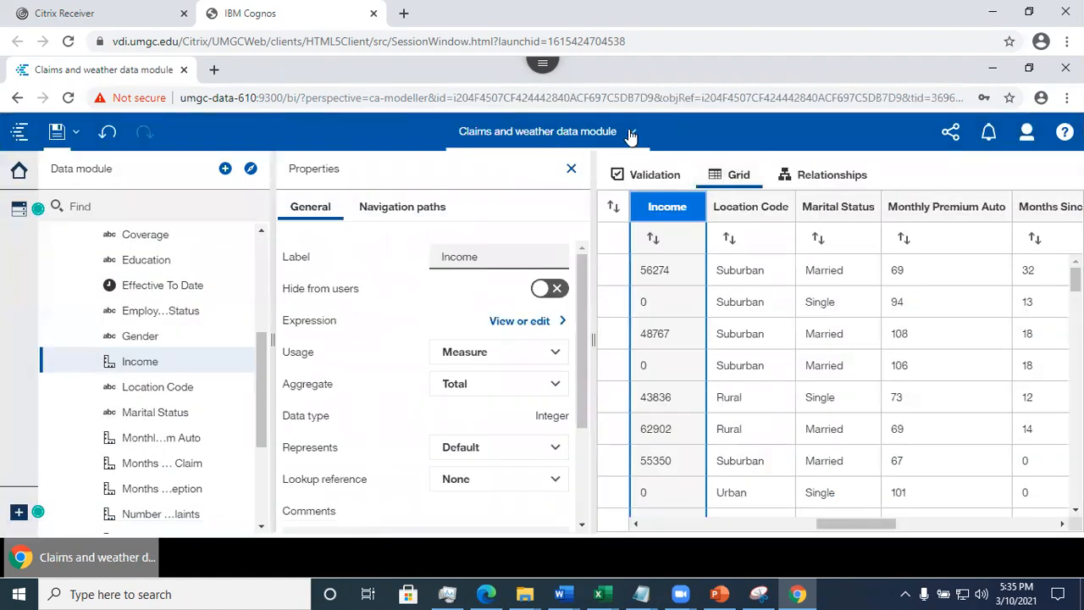
# - Close the data module and look over the actions offered for its entry among the recent items
pyautogui.click(631, 136)
pyautogui.click(685, 210)
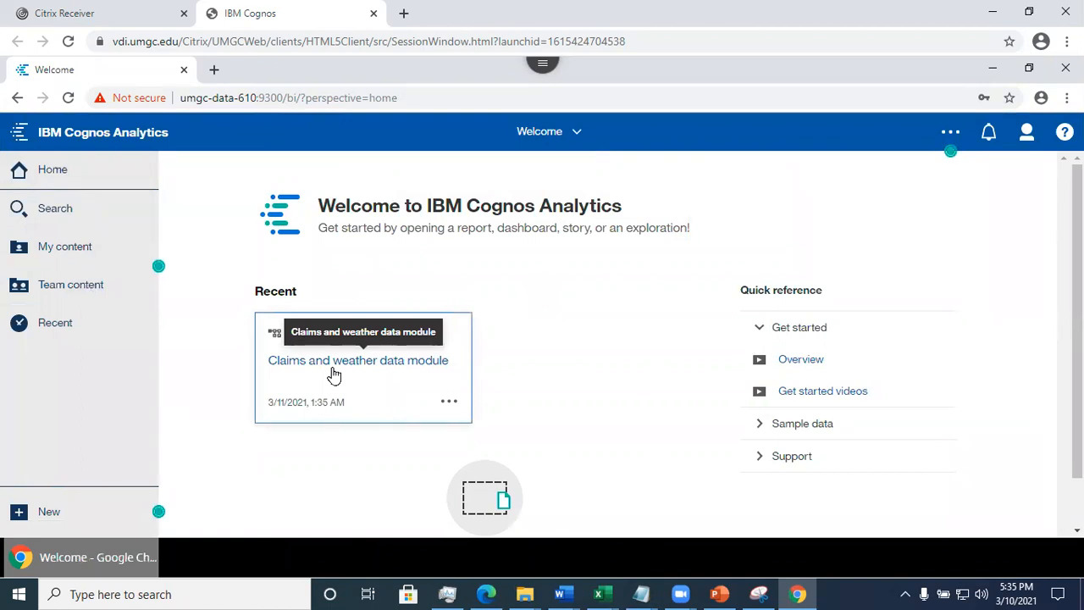
pyautogui.click(449, 407)
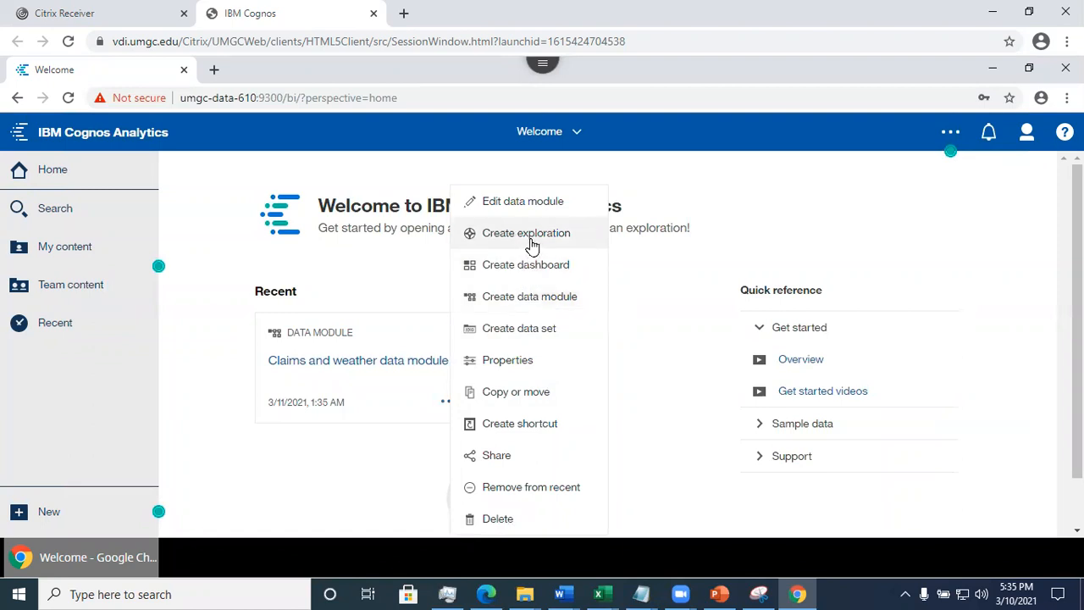
pyautogui.click(265, 483)
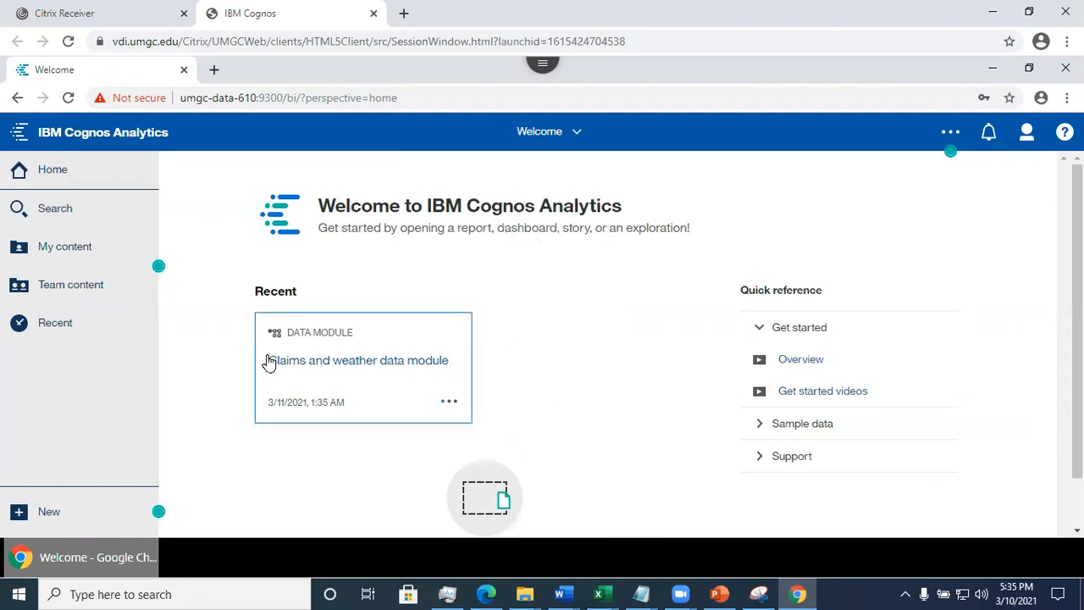
# - Create an exploration from Claims and weather data module in My content
pyautogui.click(95, 248)
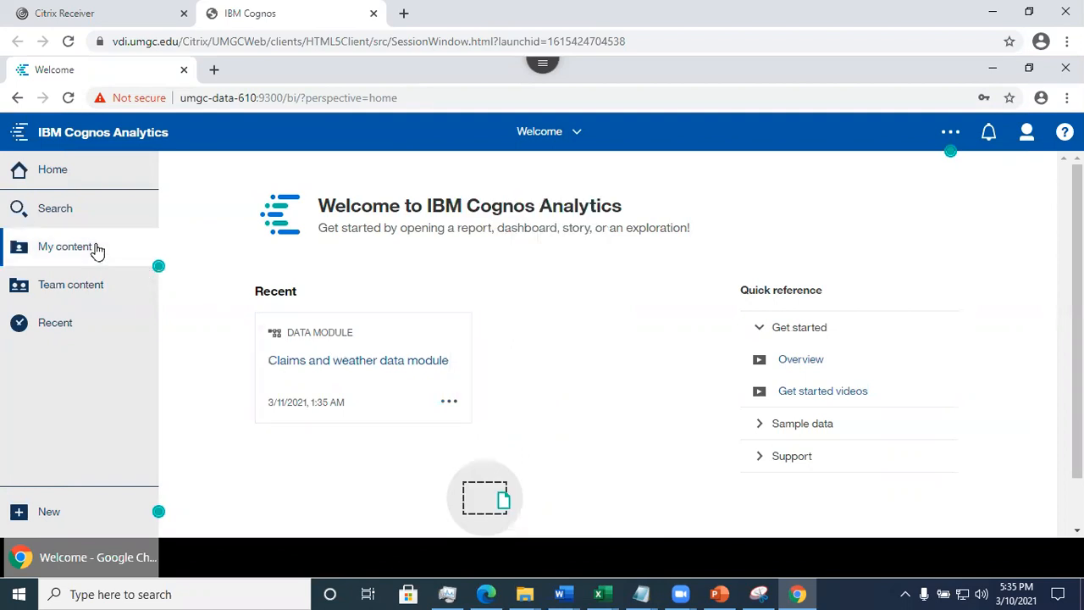
pyautogui.hotkey('ctrl', '-')
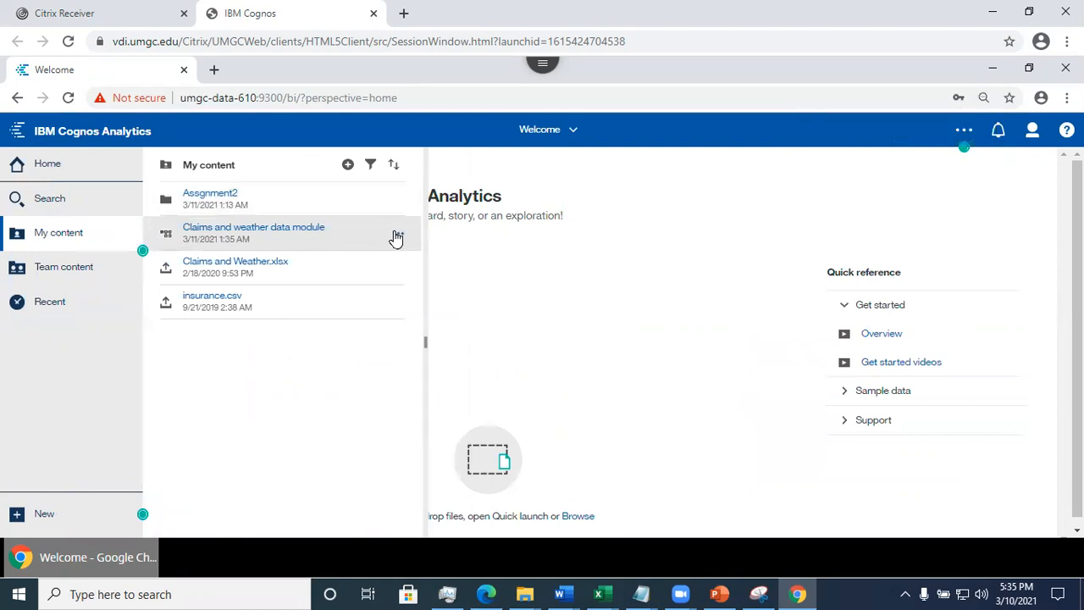
pyautogui.click(396, 238)
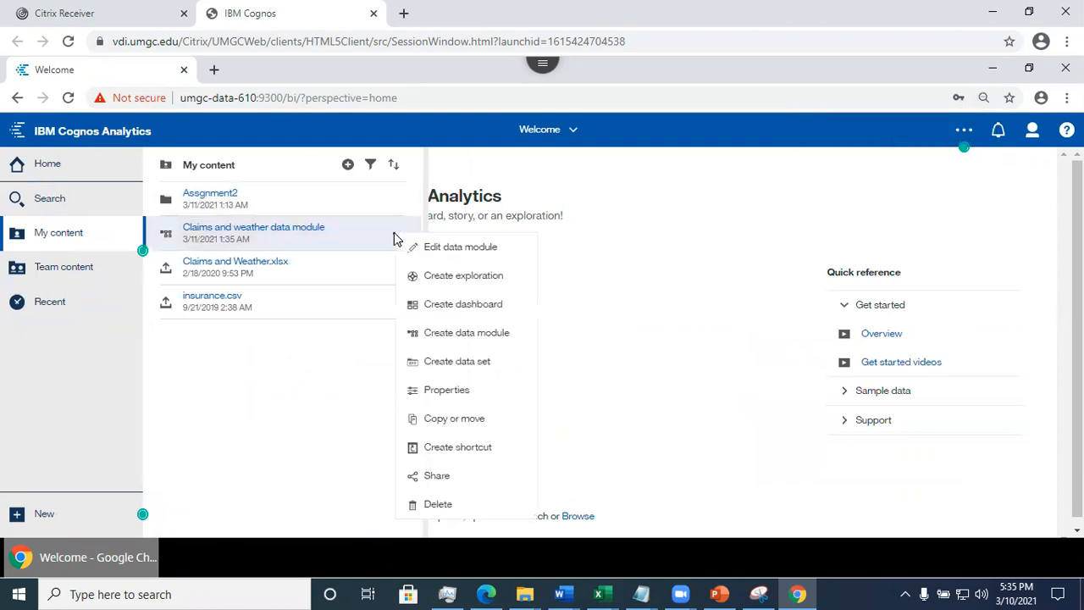
pyautogui.click(449, 283)
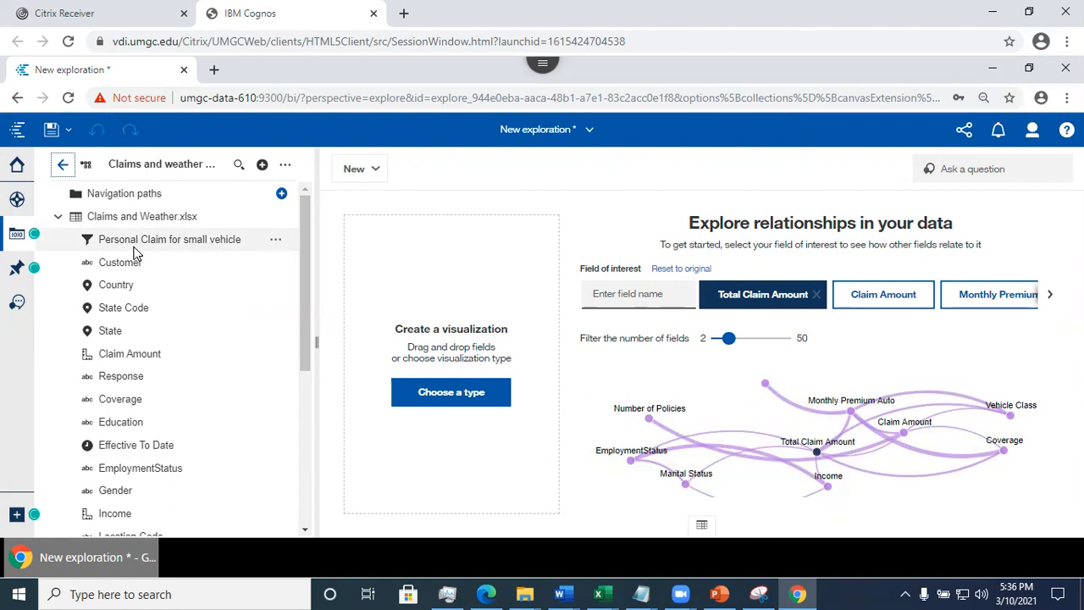
# - Check the properties of the Personal Claim for small vehicle filter and close them
pyautogui.click(276, 246)
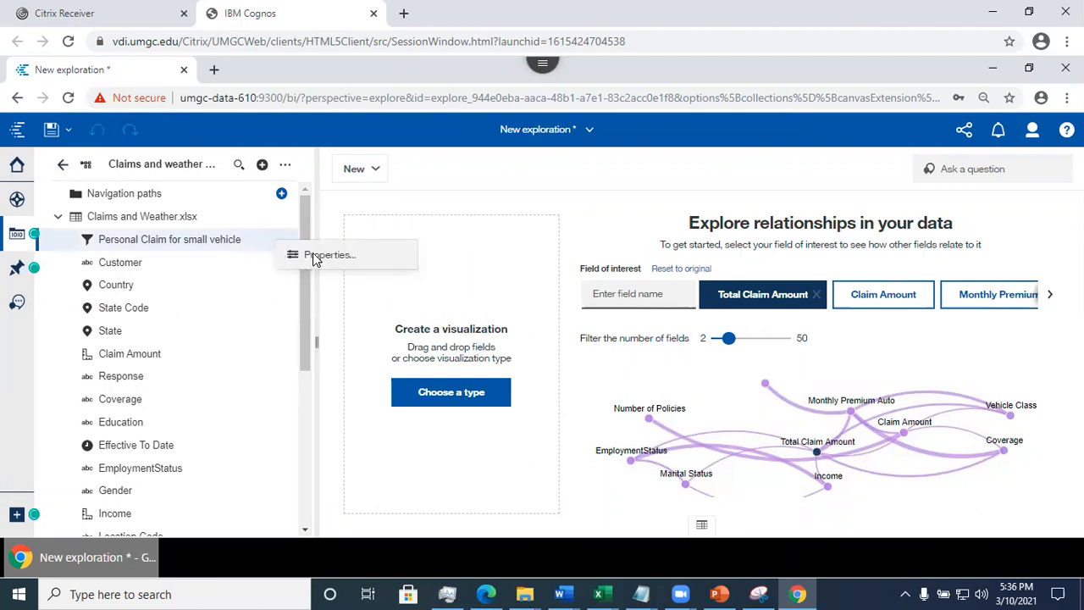
pyautogui.click(312, 256)
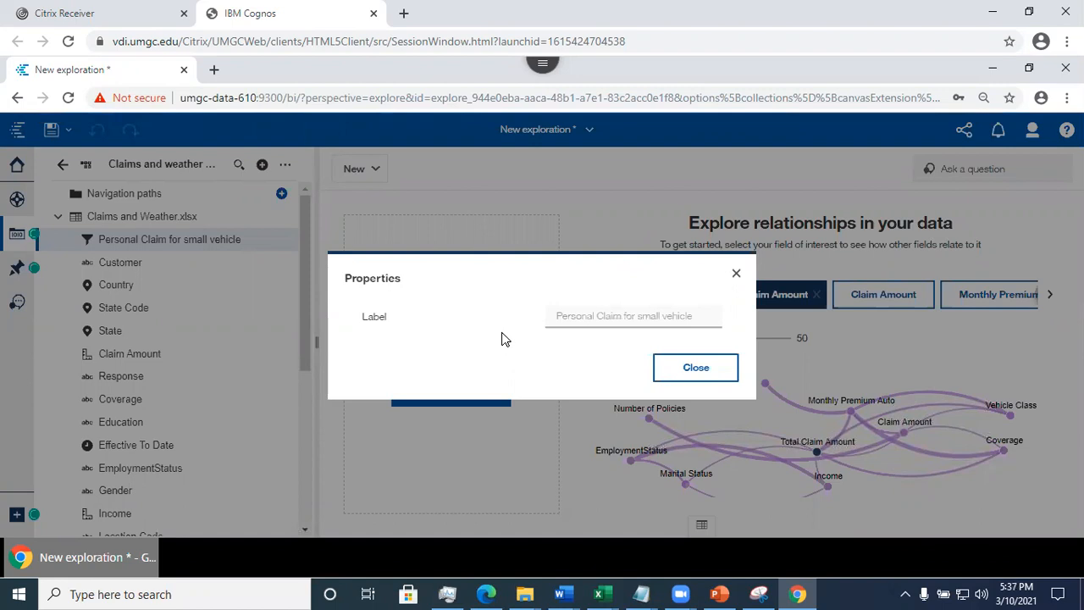
pyautogui.click(736, 277)
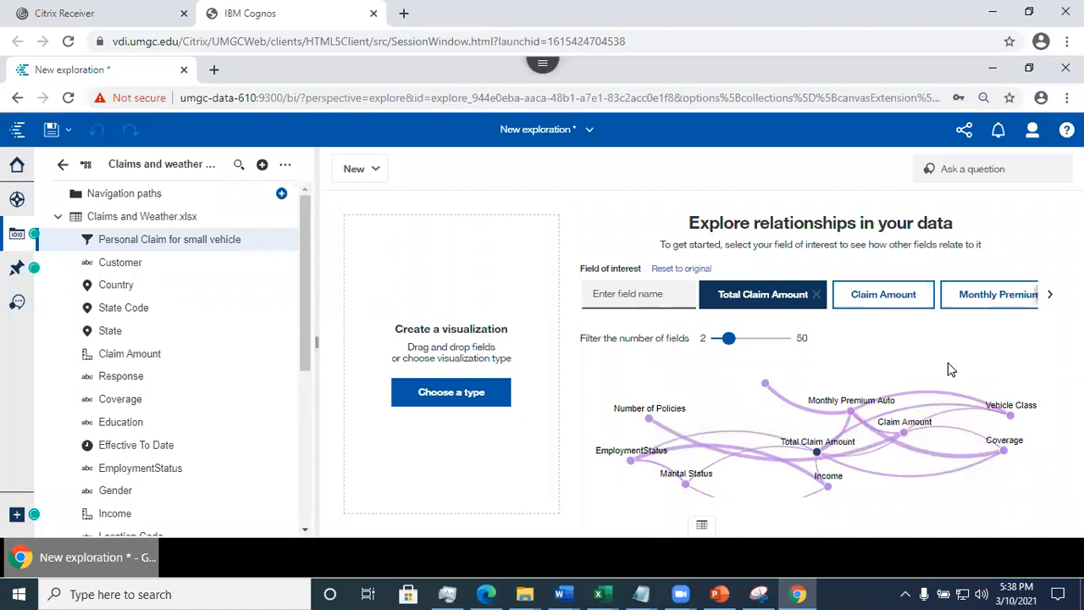
# - Select Total Claim Amount in the relationship diagram and browse its suggested visualizations
pyautogui.moveTo(813, 459)
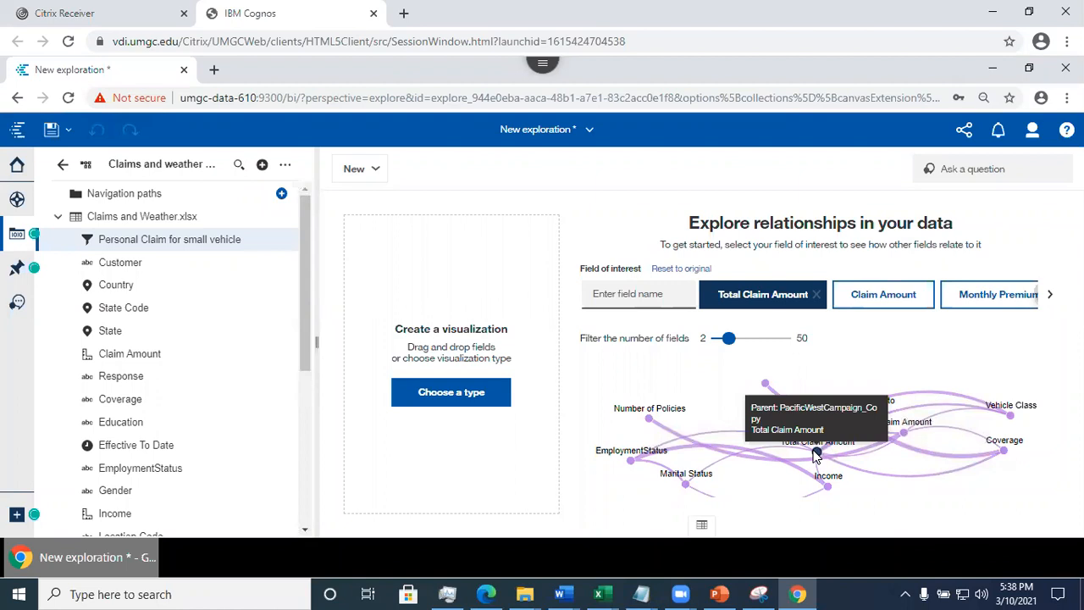
pyautogui.moveTo(860, 417)
pyautogui.click(817, 453)
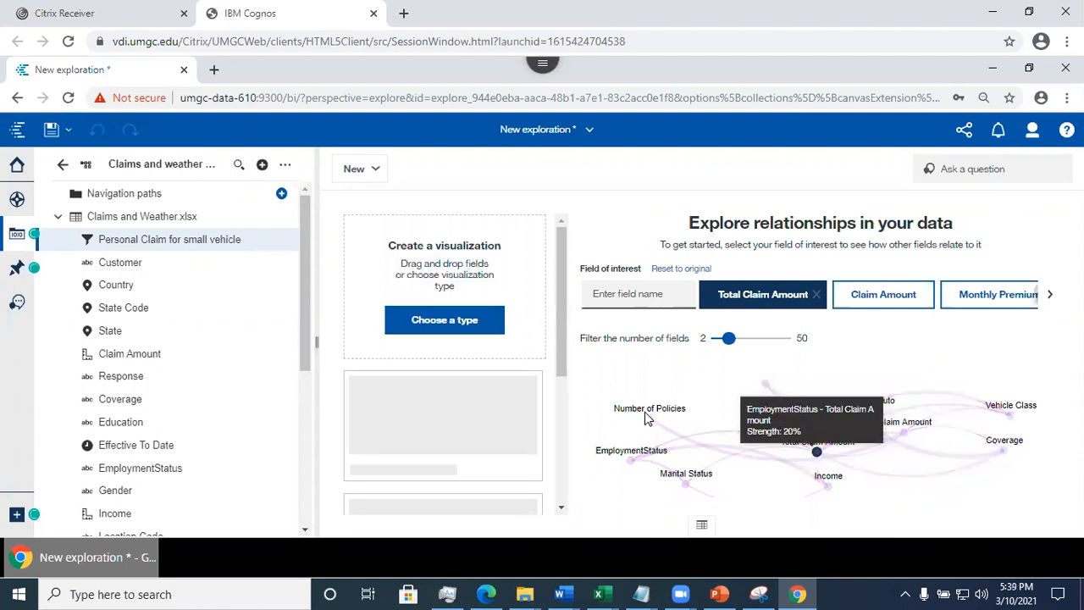
pyautogui.moveTo(561, 350); pyautogui.dragTo(559, 421)
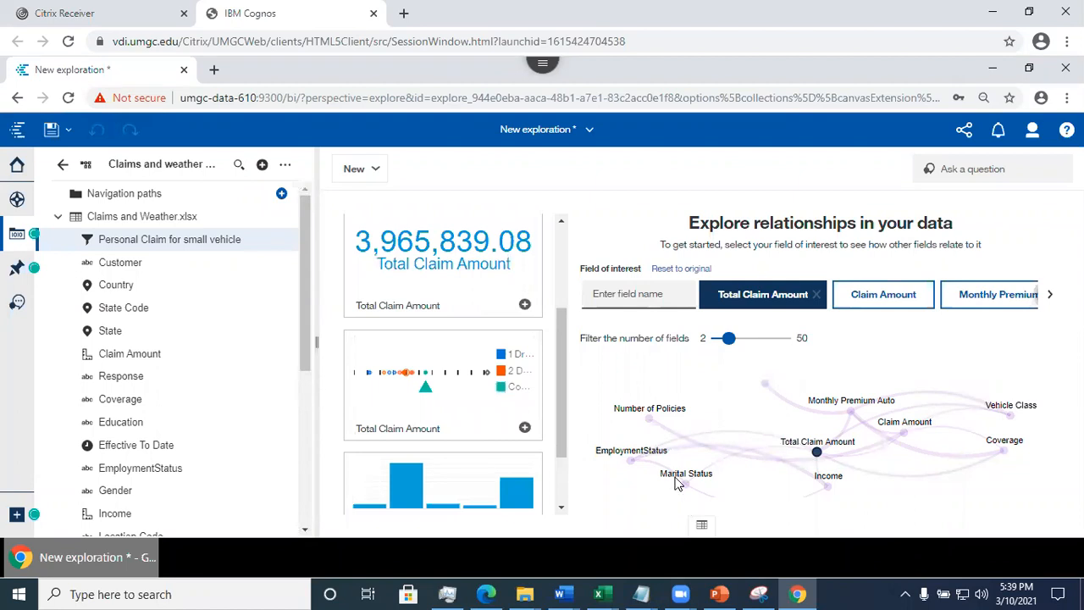
# - Select Monthly Premium Auto together with Total Claim Amount in the relationship diagram to get visualizations combining both fields
pyautogui.click(850, 412)
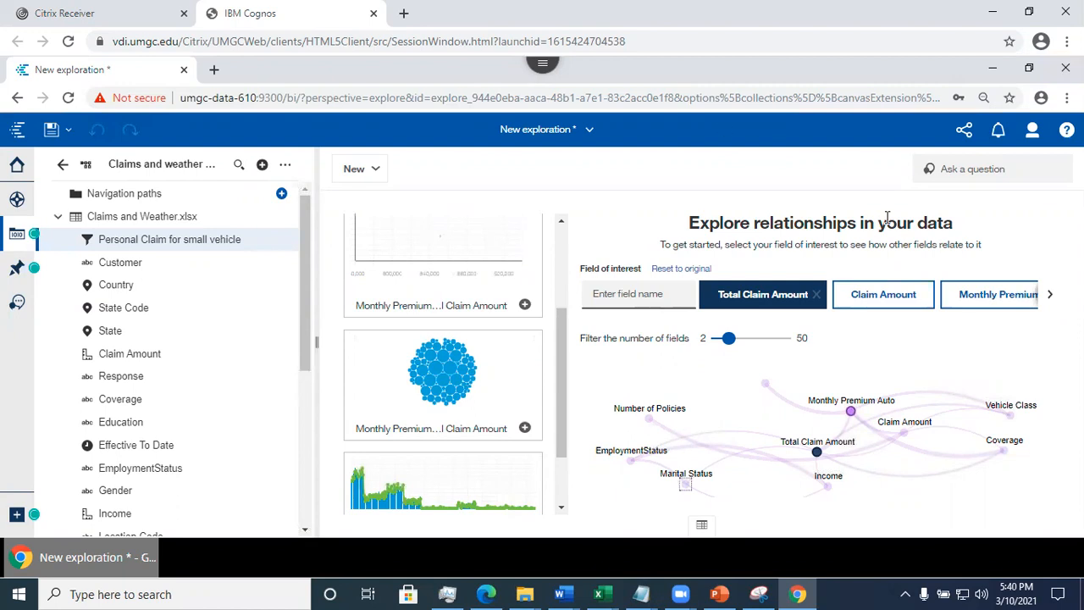
pyautogui.click(889, 302)
pyautogui.hotkey('ctrl', '=')
pyautogui.hotkey('ctrl', '=')
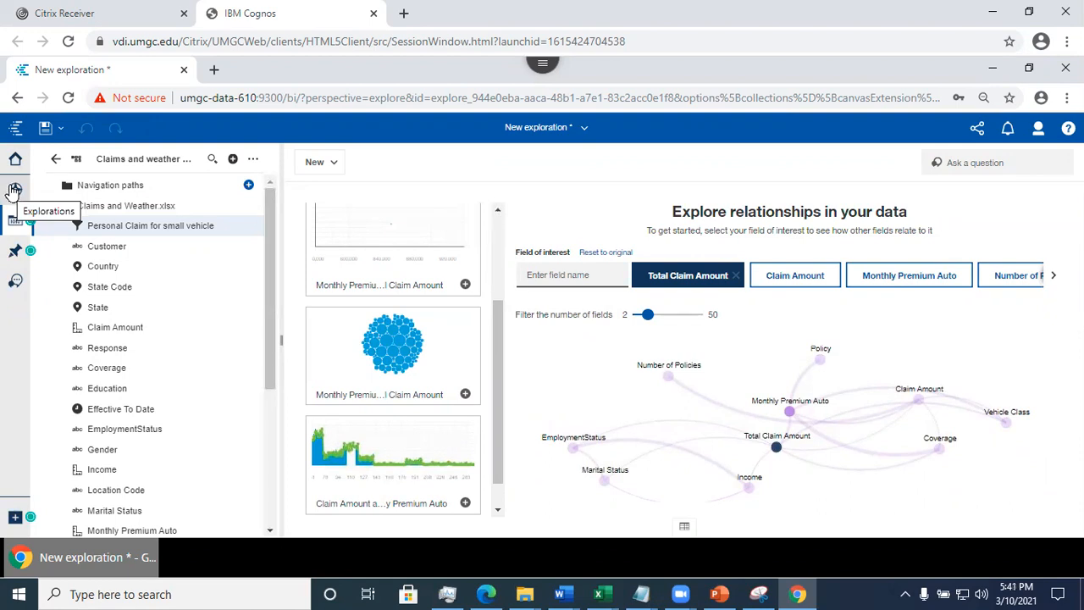
# - Look through the exploration's cards, saved pins and data sources, ending on the cards
pyautogui.click(15, 191)
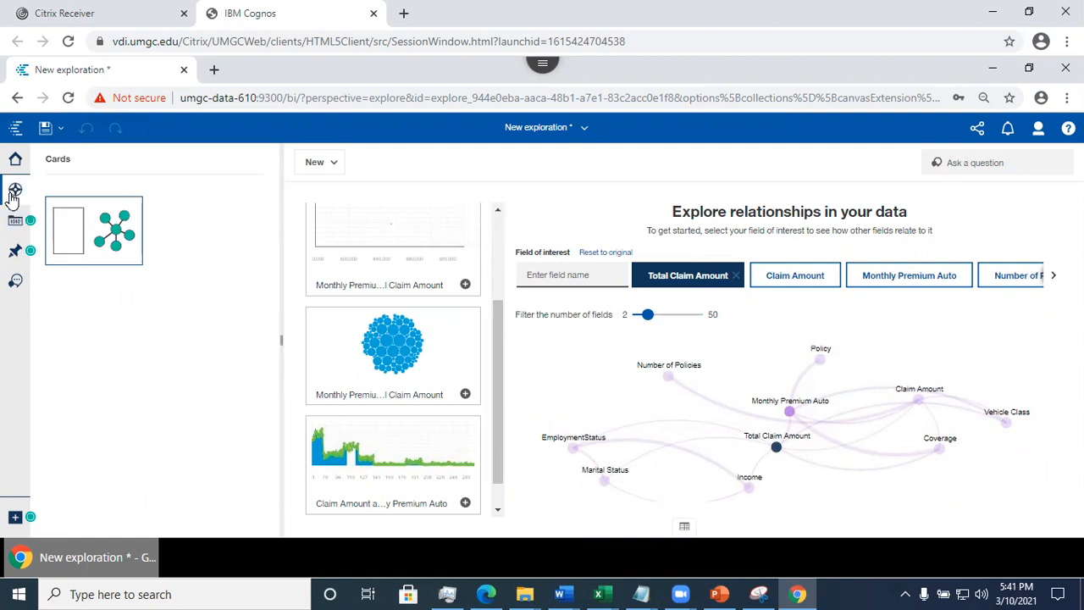
pyautogui.click(16, 250)
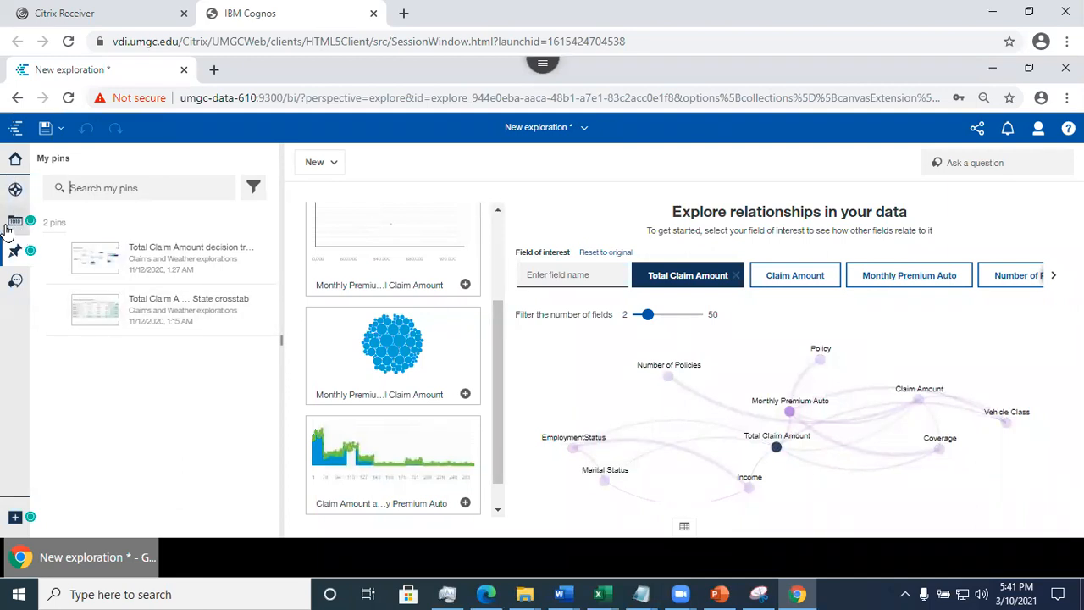
pyautogui.click(17, 193)
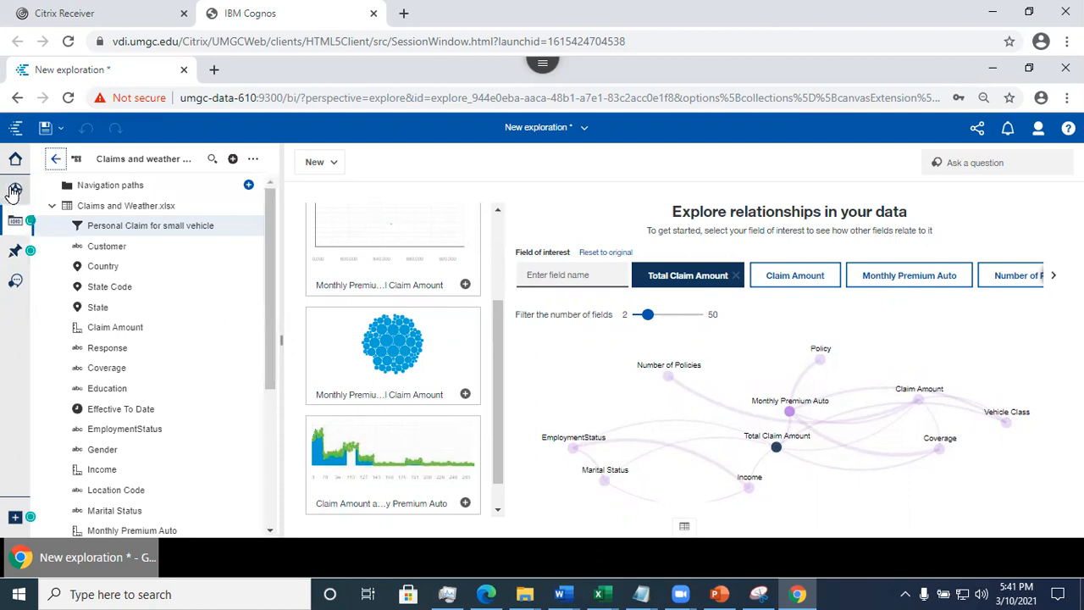
pyautogui.click(16, 188)
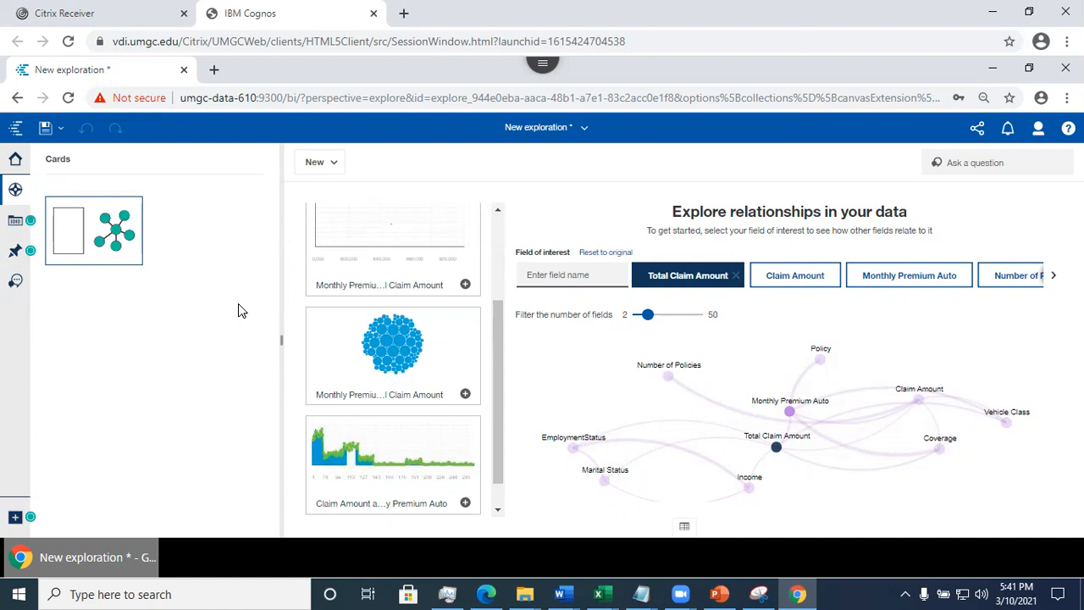
# - Add the packed bubble of Monthly Premium Auto and Total Claim Amount as a card and delete its duplicate
pyautogui.click(465, 395)
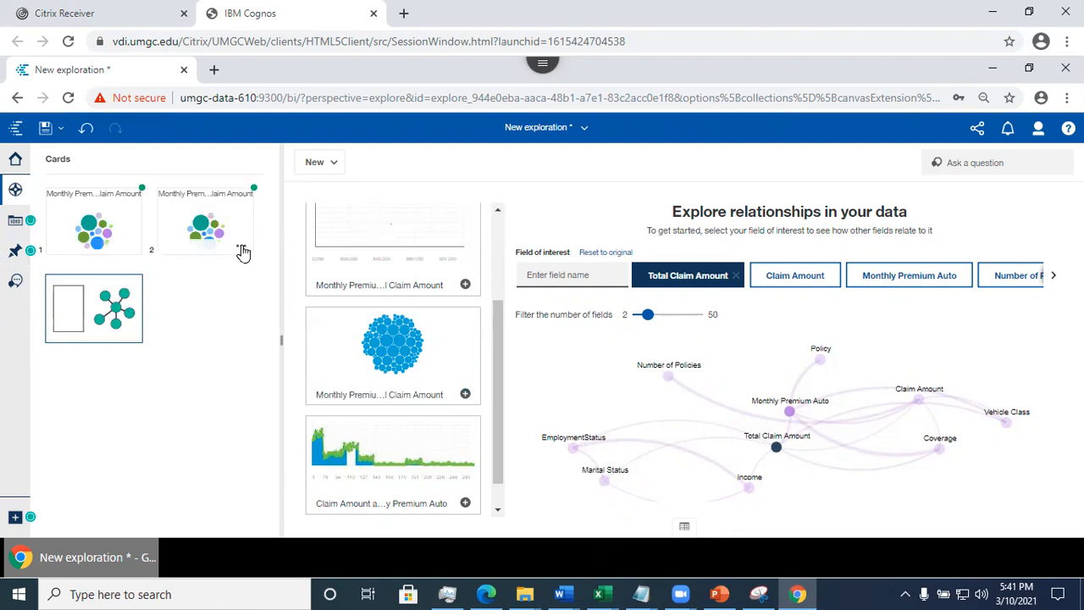
pyautogui.click(241, 249)
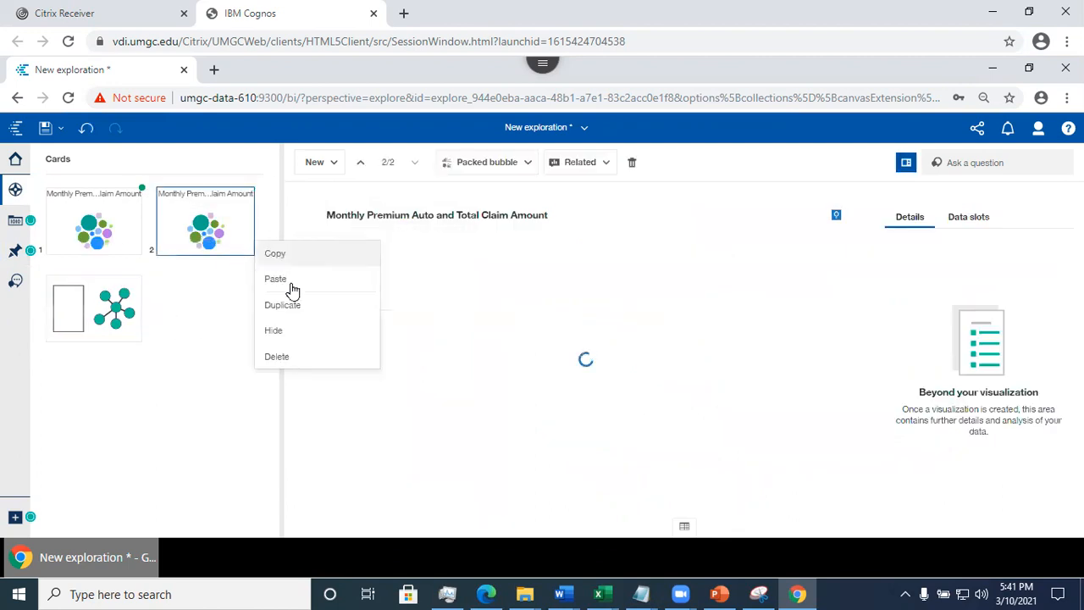
pyautogui.click(297, 354)
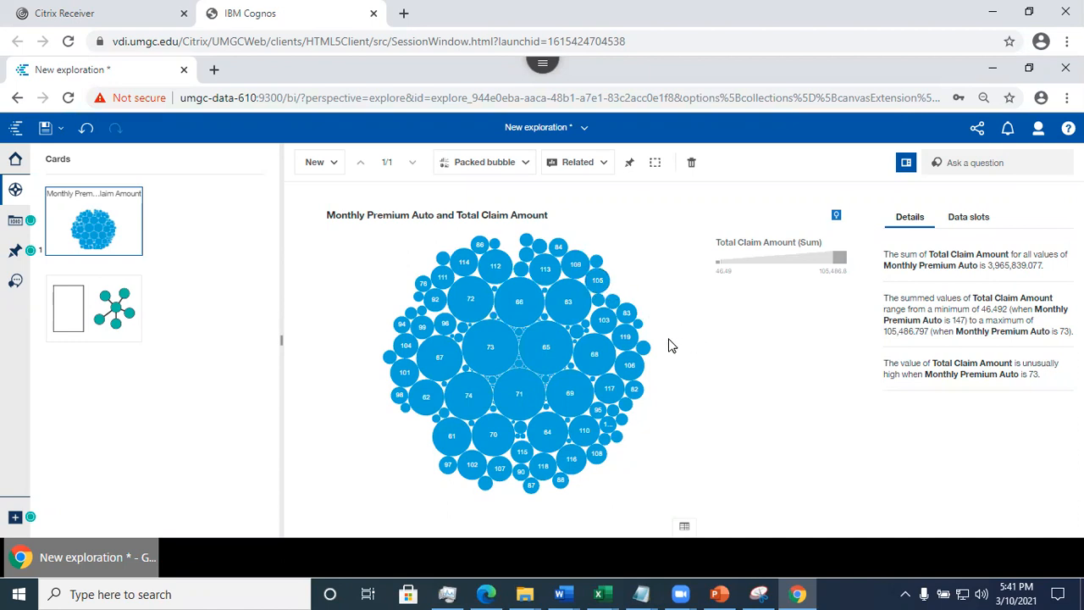
# - Review the packed bubble's data slots and add the related line and column visualization for Vehicle Class as a card
pyautogui.click(971, 218)
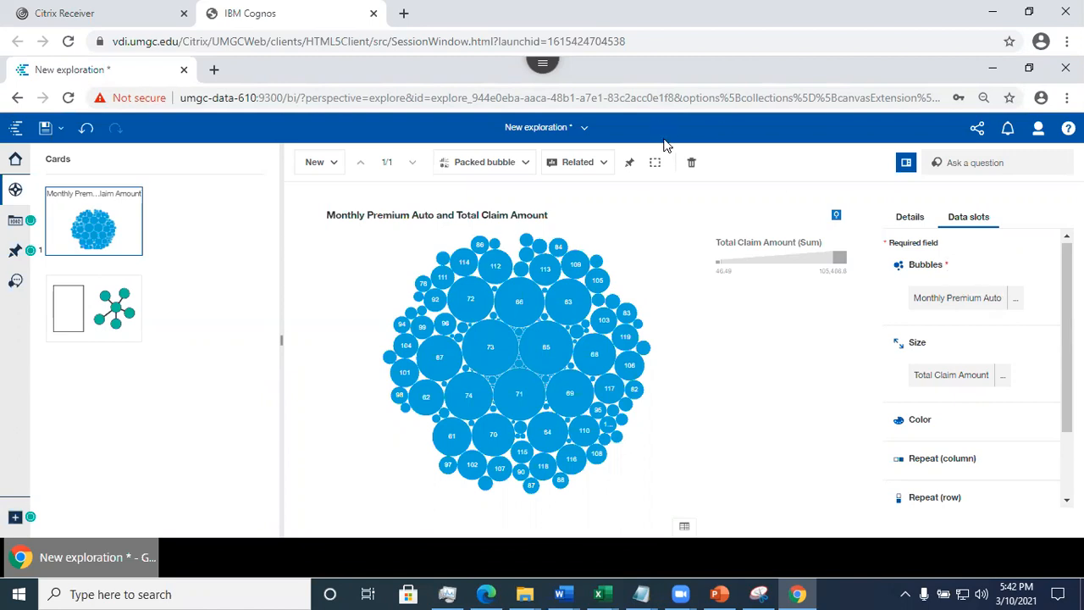
pyautogui.click(584, 167)
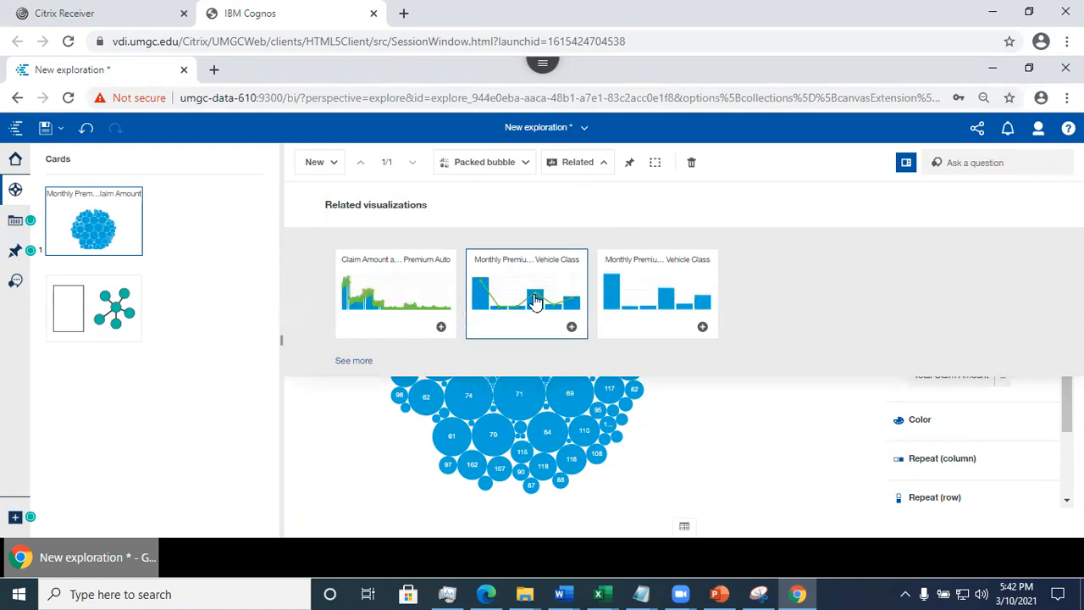
pyautogui.click(571, 327)
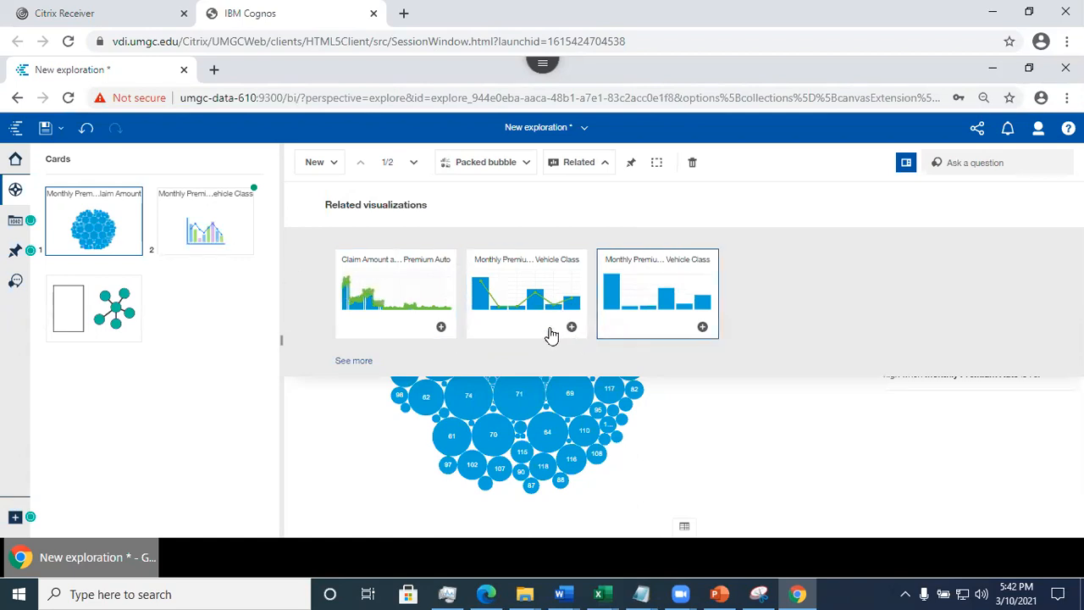
pyautogui.click(518, 308)
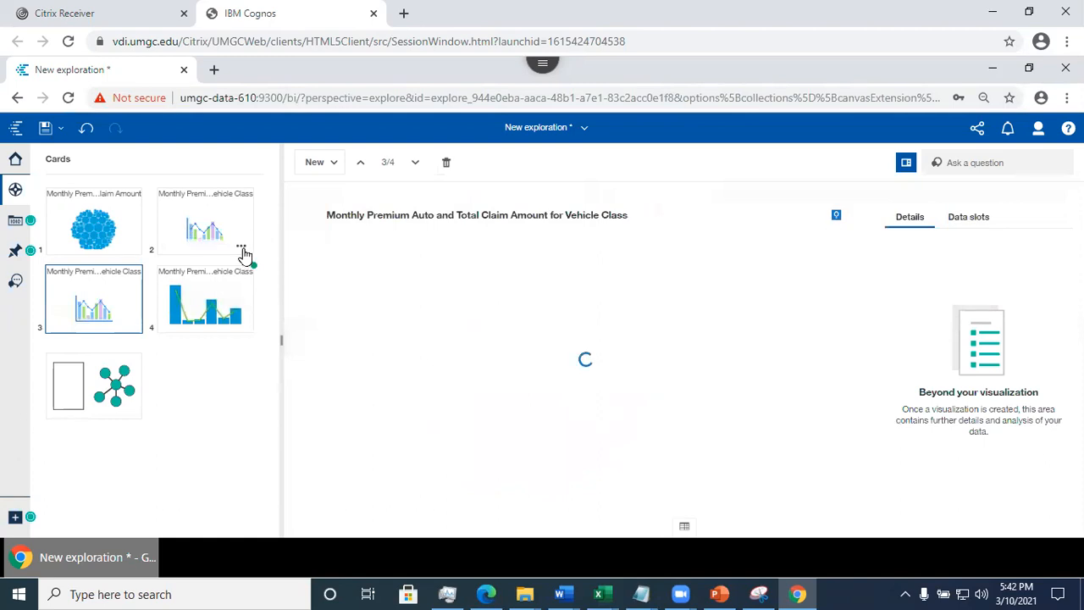
# - Delete the duplicate line and column cards for Vehicle Class, keeping only one of them
pyautogui.click(241, 249)
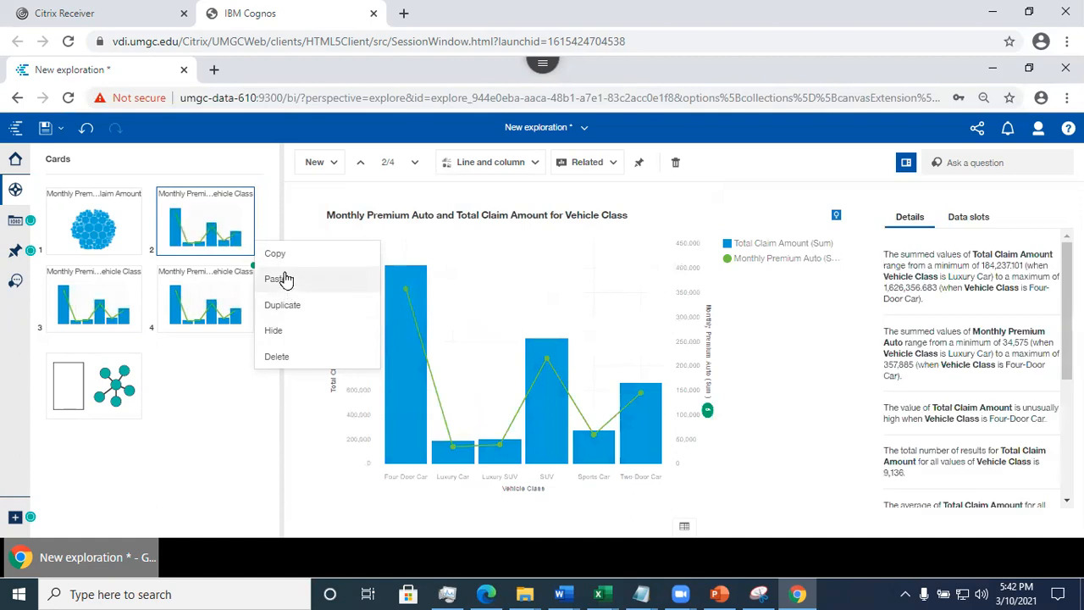
pyautogui.click(284, 356)
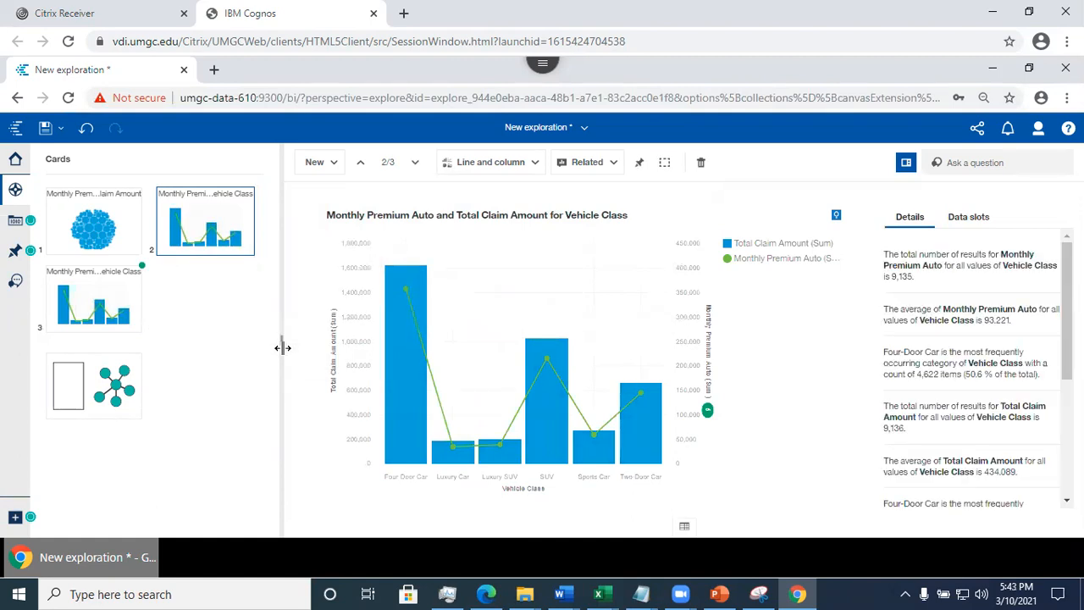
pyautogui.moveTo(235, 229)
pyautogui.click(237, 245)
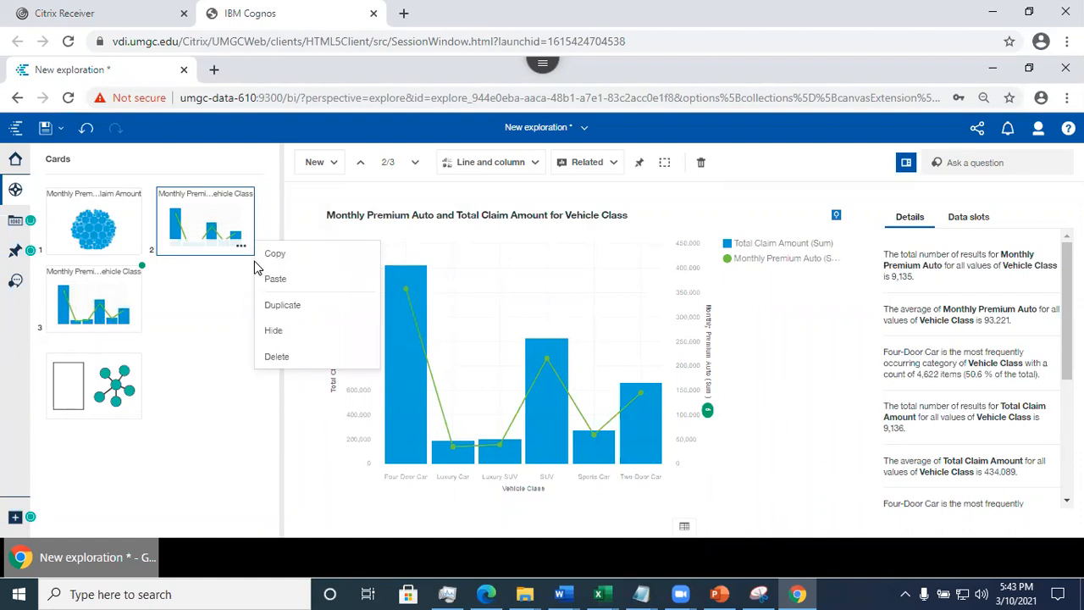
pyautogui.click(282, 359)
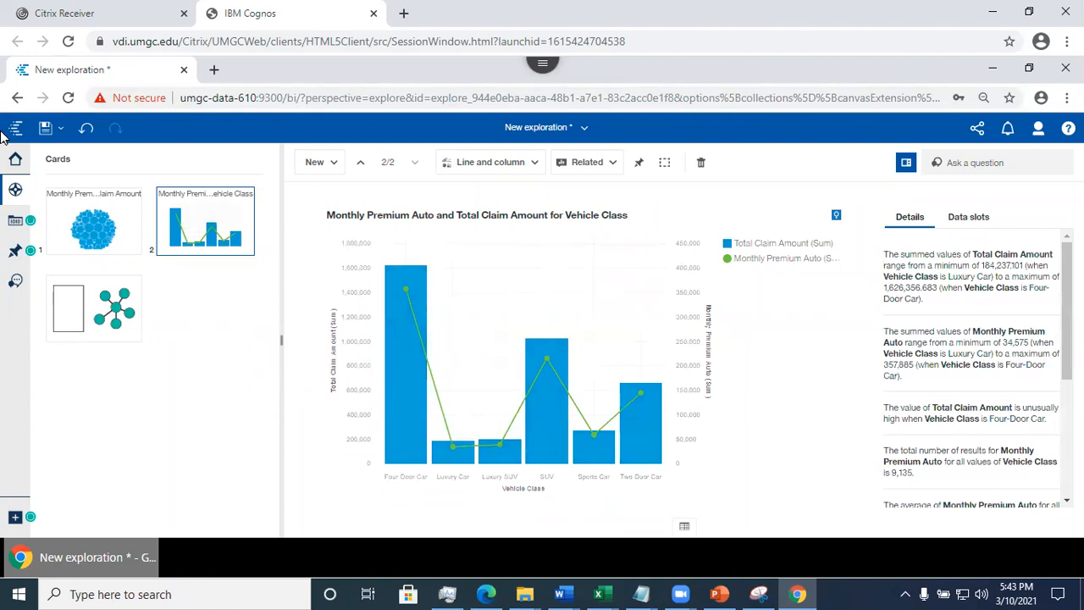
# - Save the exploration in My content as "Claims and weather data exploration"
pyautogui.click(46, 132)
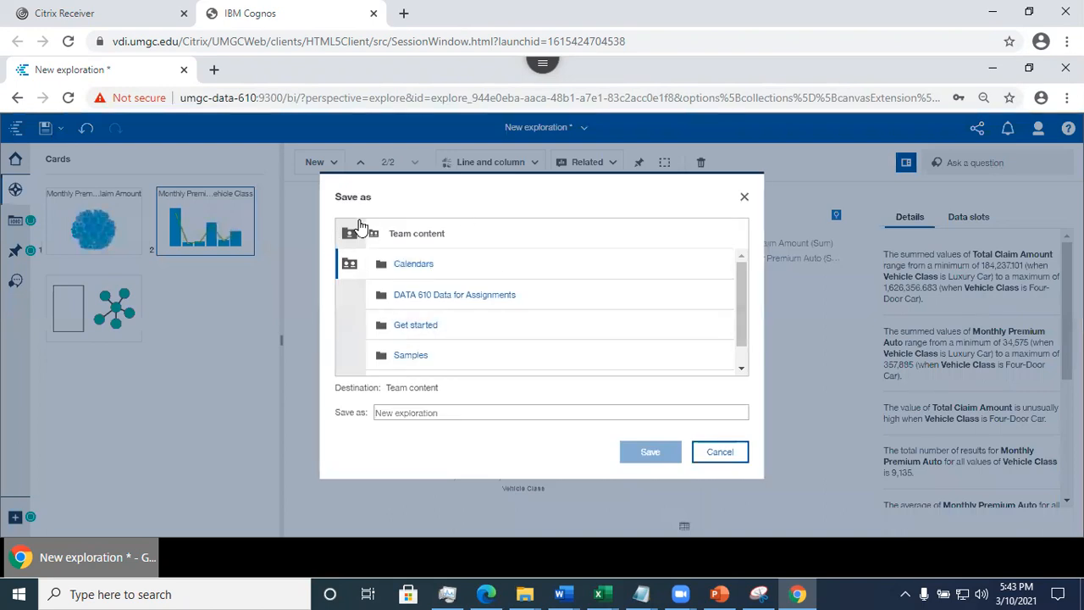
pyautogui.click(350, 238)
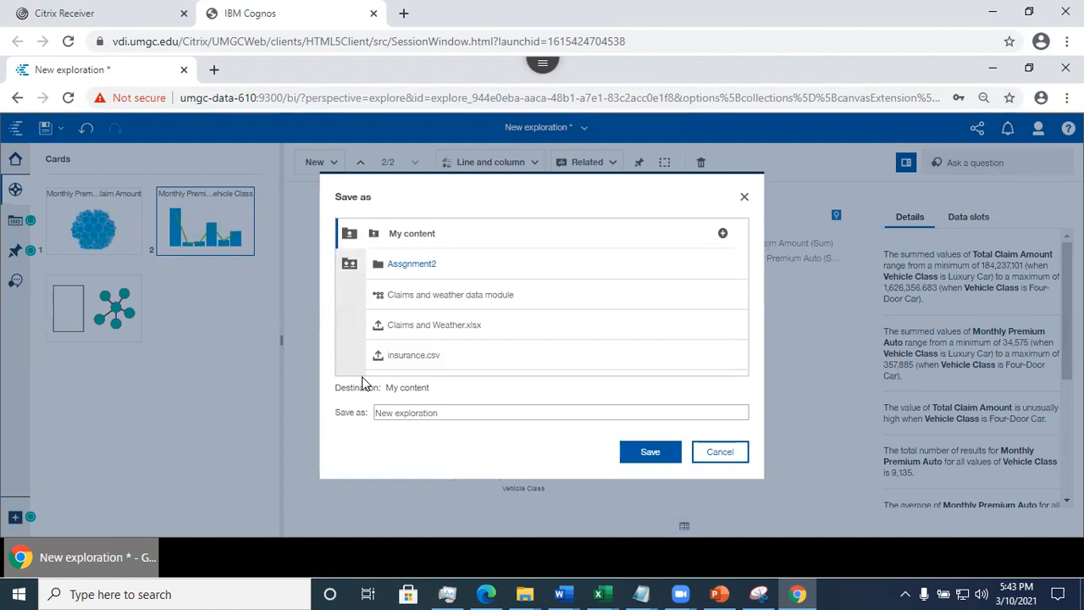
pyautogui.moveTo(450, 408); pyautogui.dragTo(289, 397)
pyautogui.write('Claim')
pyautogui.press('BackSpace')
pyautogui.write('ms and weather data exploration')
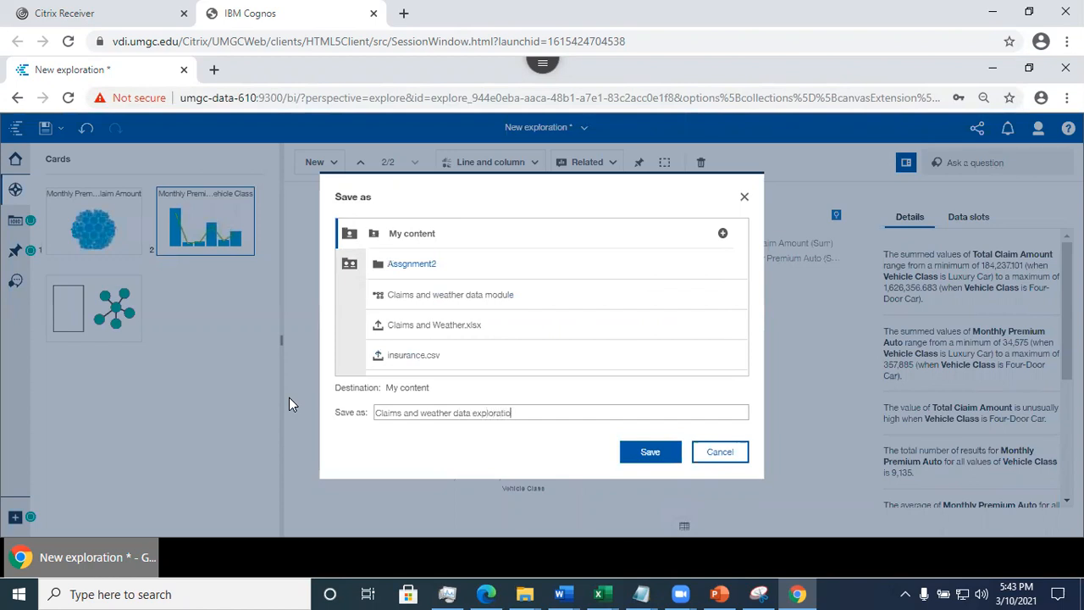
pyautogui.click(642, 456)
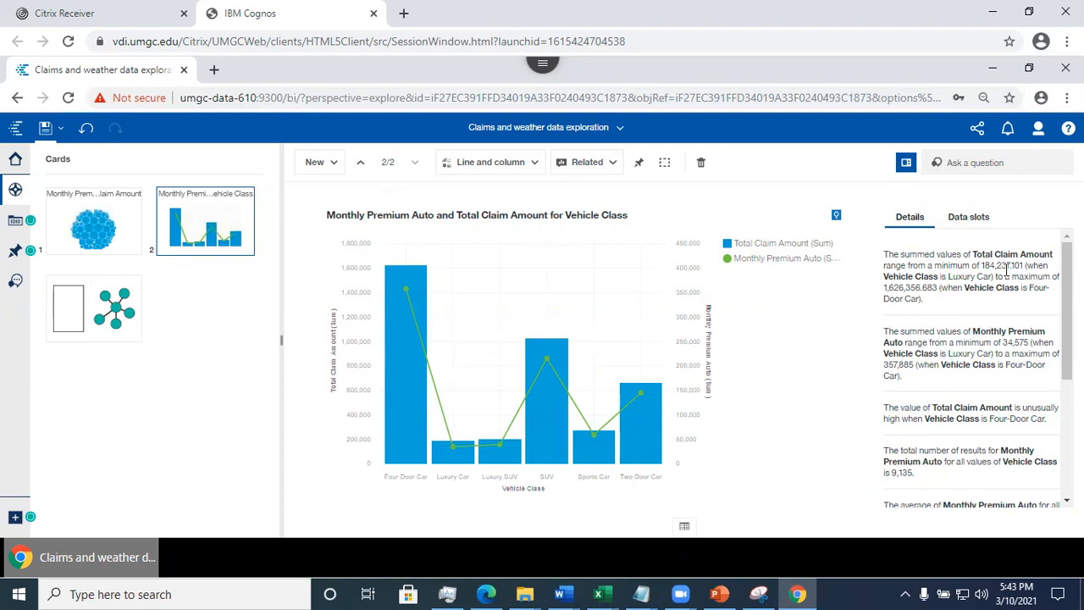
# - Read the Vehicle Class chart's details and have the assistant show its help, the datasets and the Claims and weather data module's fields
pyautogui.scroll(-3, 974, 364)
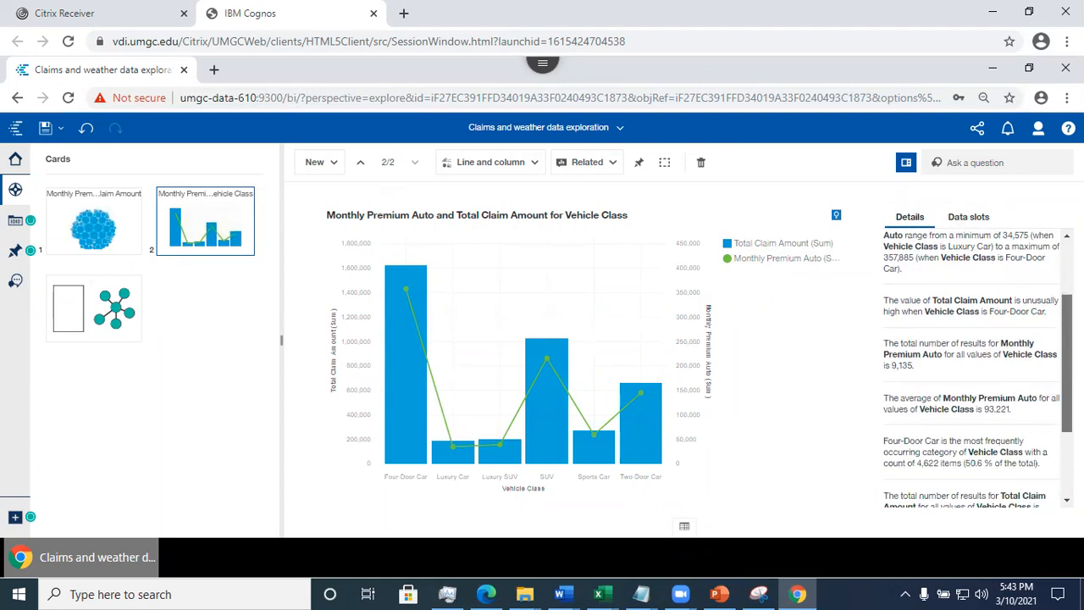
pyautogui.scroll(-1, 998, 321)
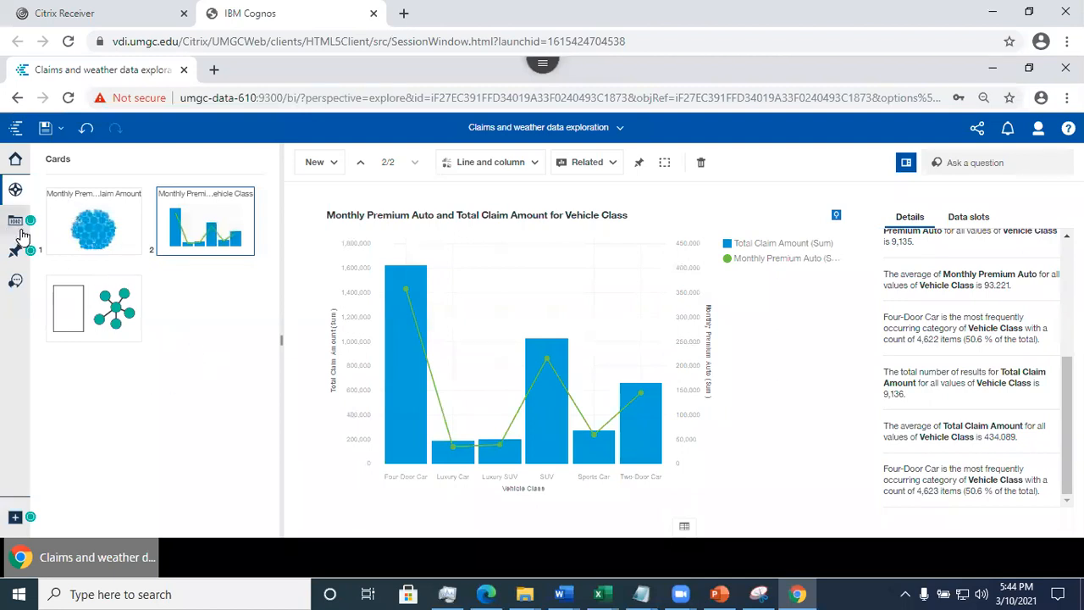
pyautogui.click(15, 283)
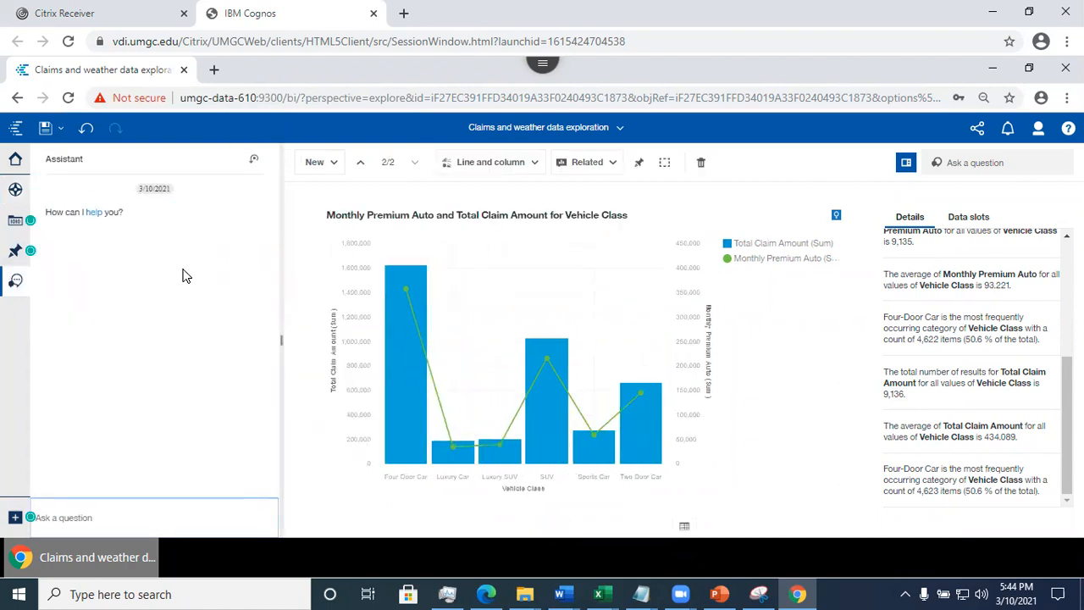
pyautogui.click(93, 211)
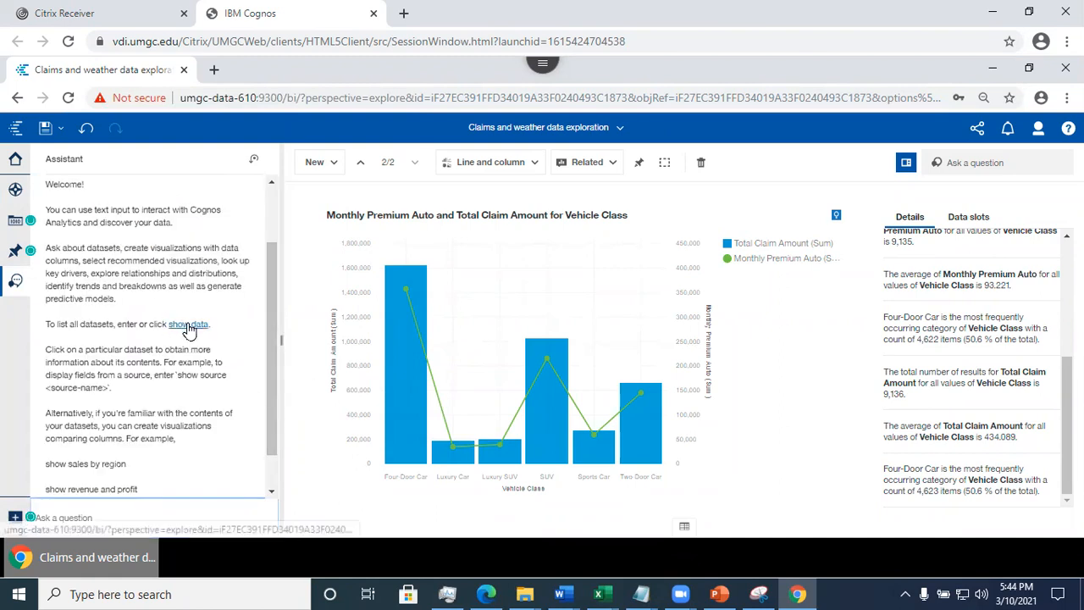
pyautogui.click(189, 325)
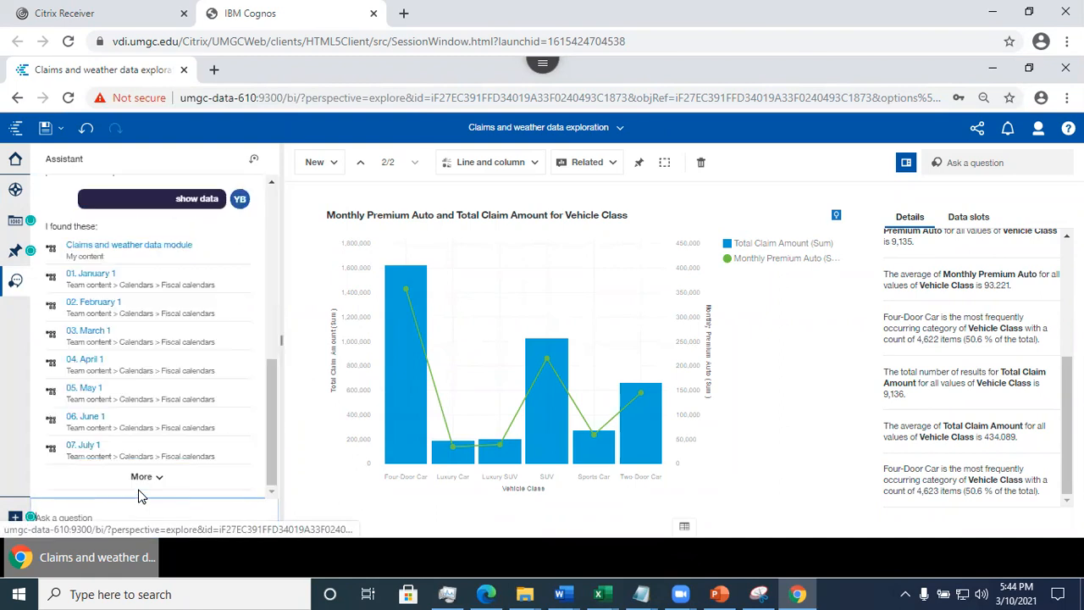
pyautogui.click(110, 245)
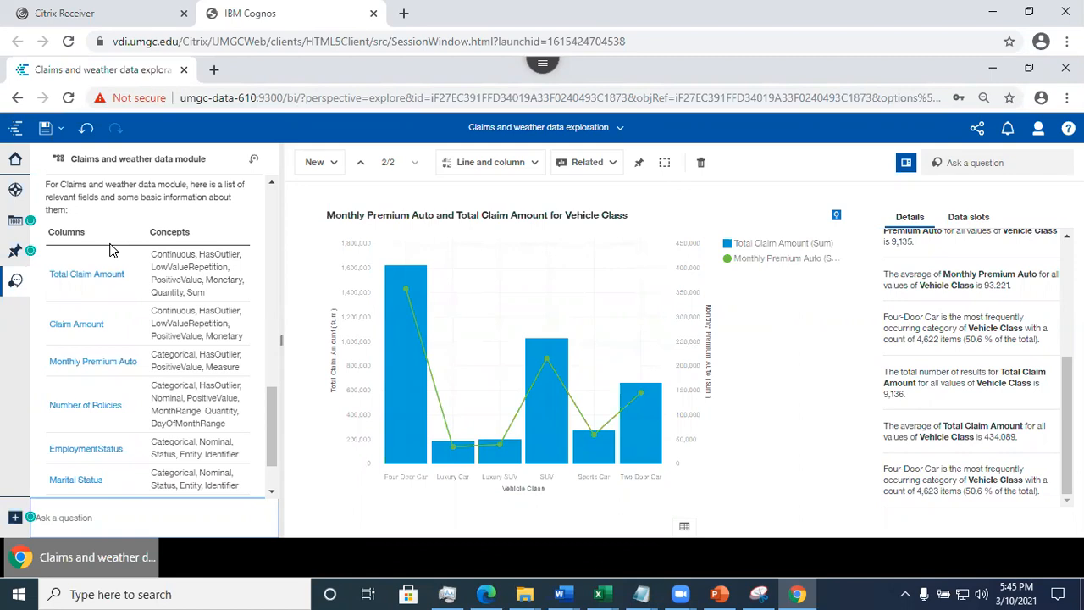
# - Have the assistant describe the Total Claim Amount column and list the fields that influence it
pyautogui.click(97, 275)
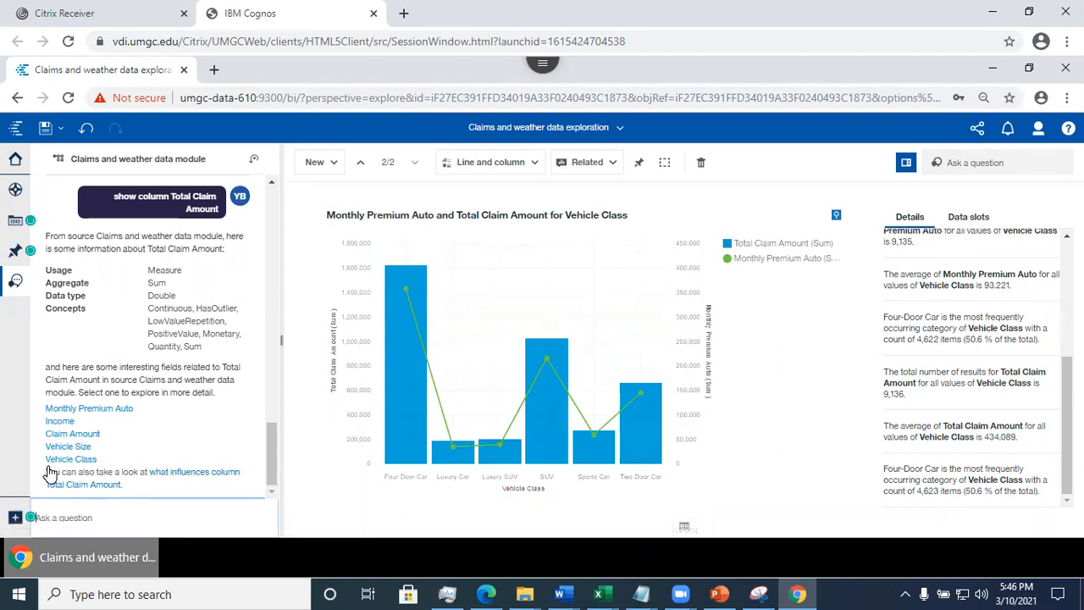
pyautogui.click(182, 479)
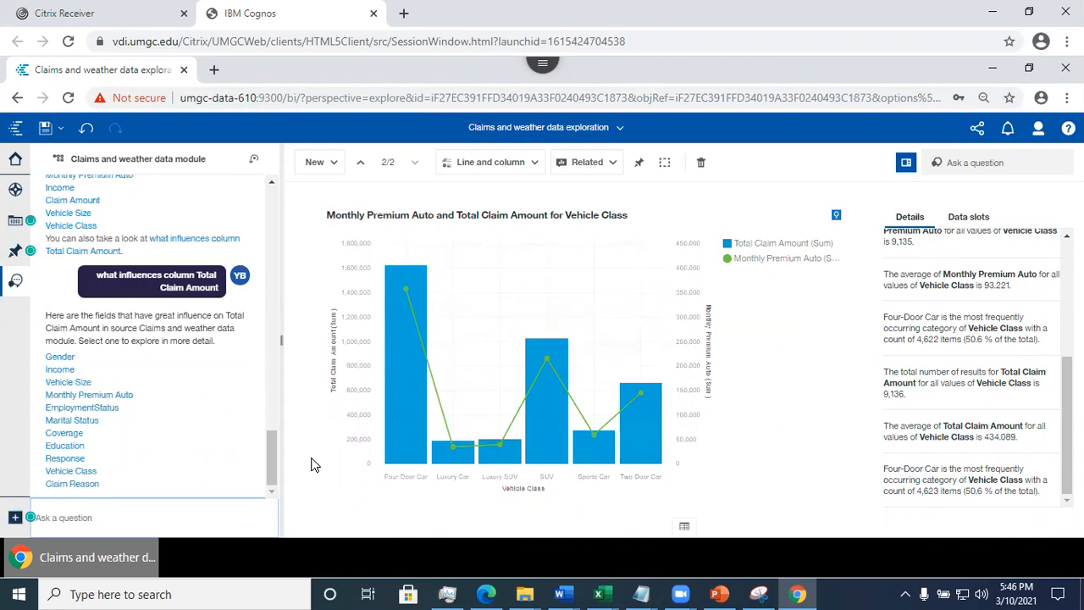
pyautogui.moveTo(259, 465); pyautogui.dragTo(267, 492)
pyautogui.click(209, 380)
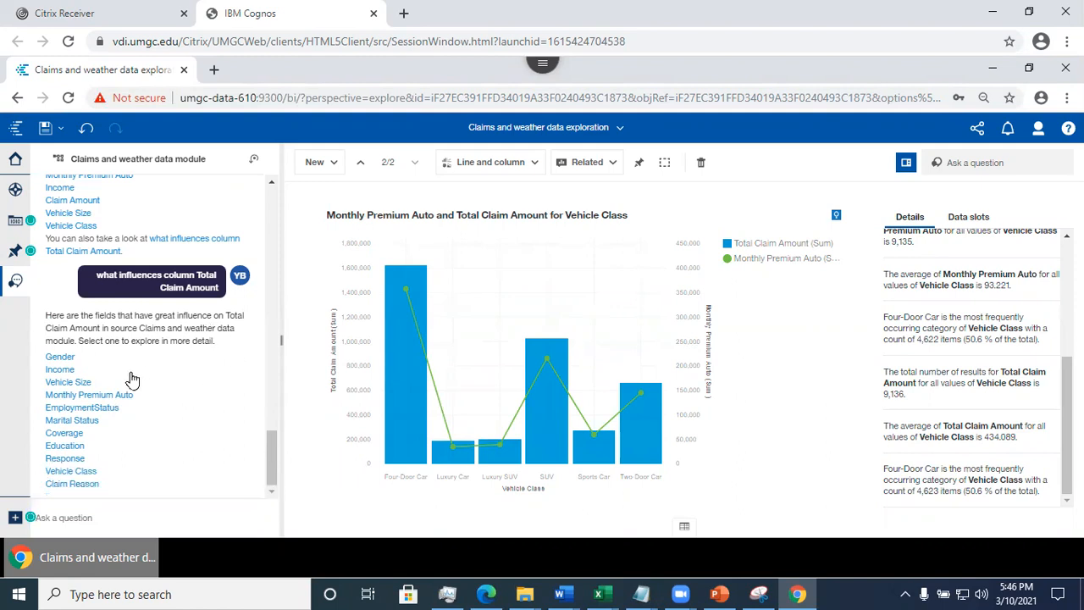
# - Have the assistant chart Total Claim Amount and Income, and place its table version on a new blank card
pyautogui.click(60, 372)
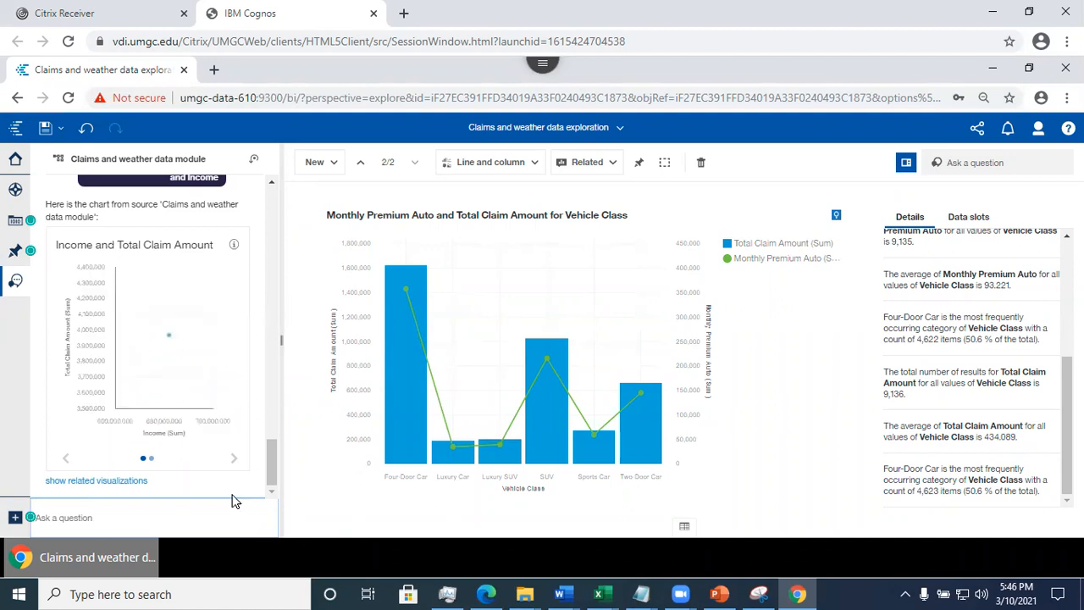
pyautogui.click(150, 458)
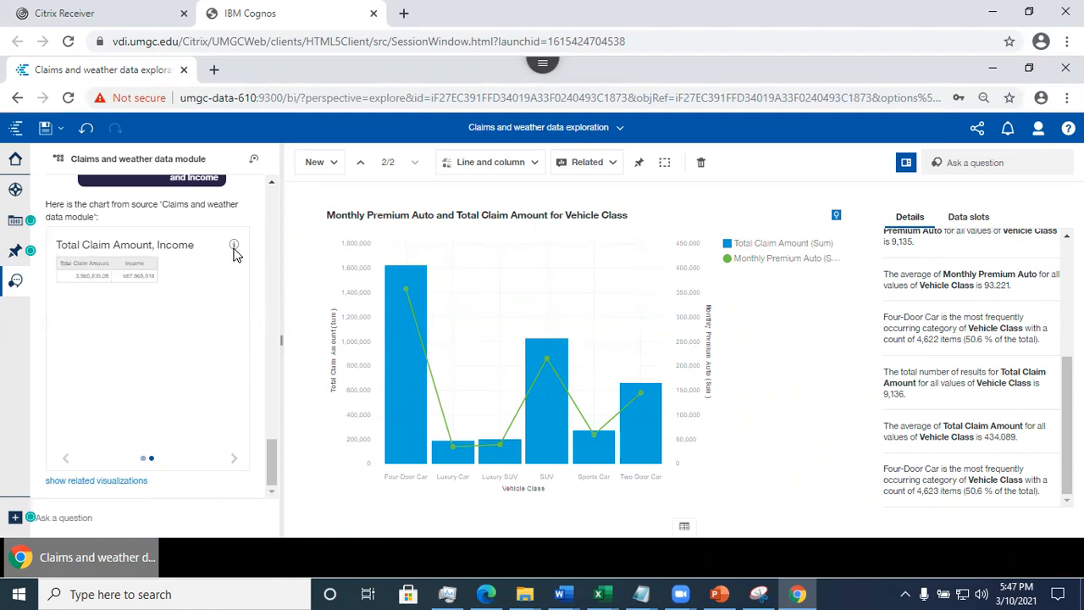
pyautogui.click(332, 173)
pyautogui.click(336, 212)
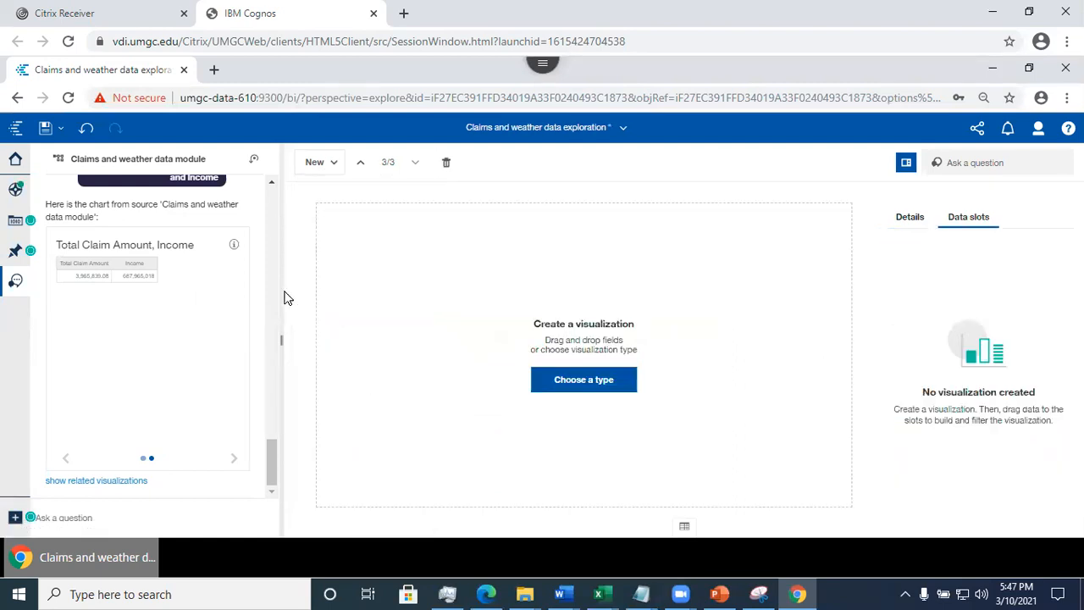
pyautogui.moveTo(143, 271); pyautogui.dragTo(543, 321)
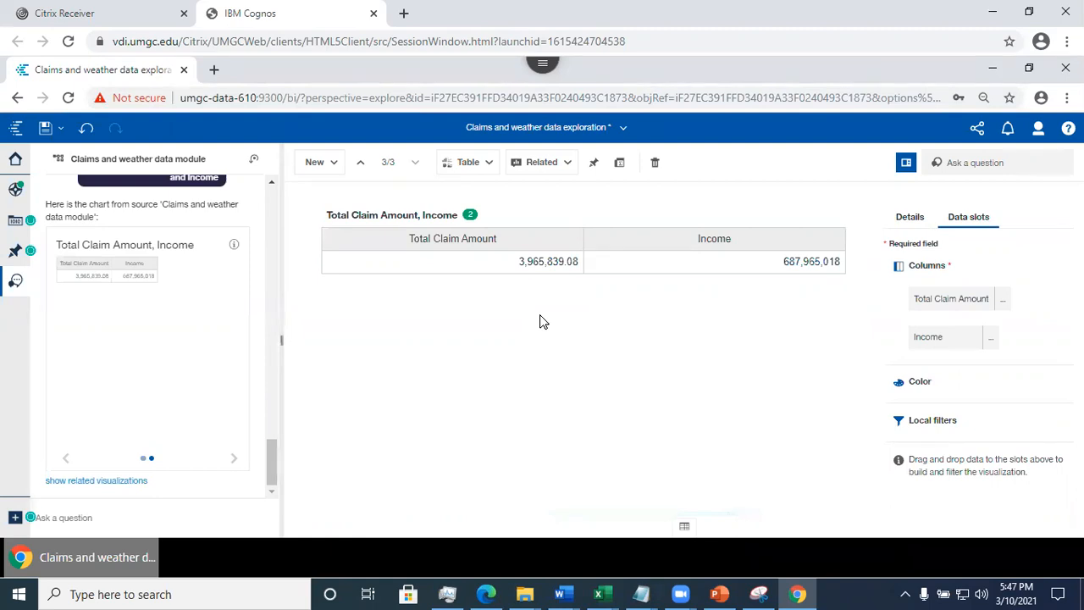
pyautogui.click(9, 284)
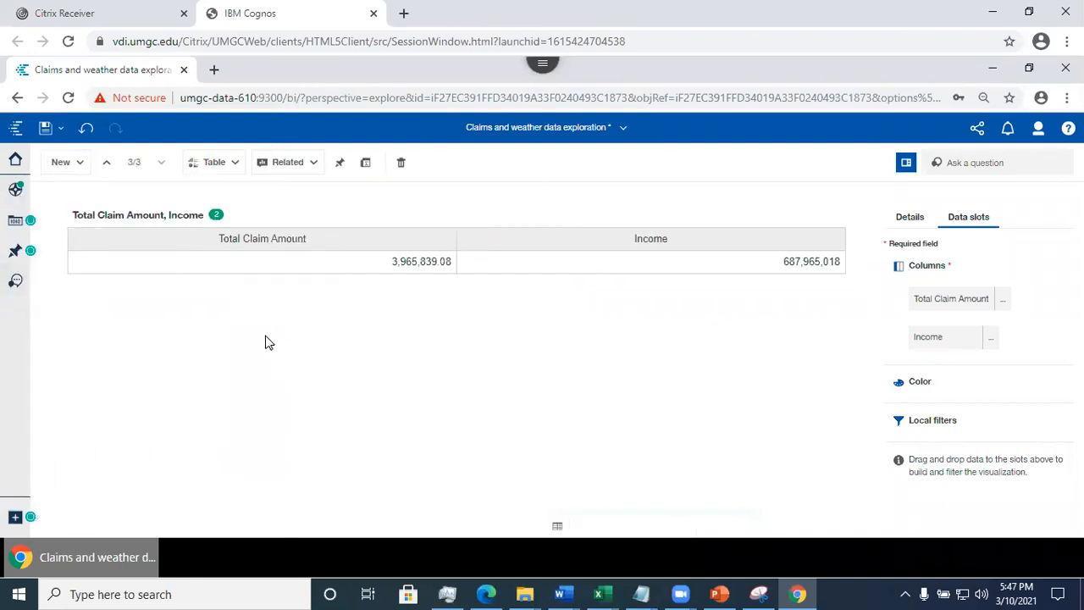
pyautogui.click(17, 252)
pyautogui.click(14, 222)
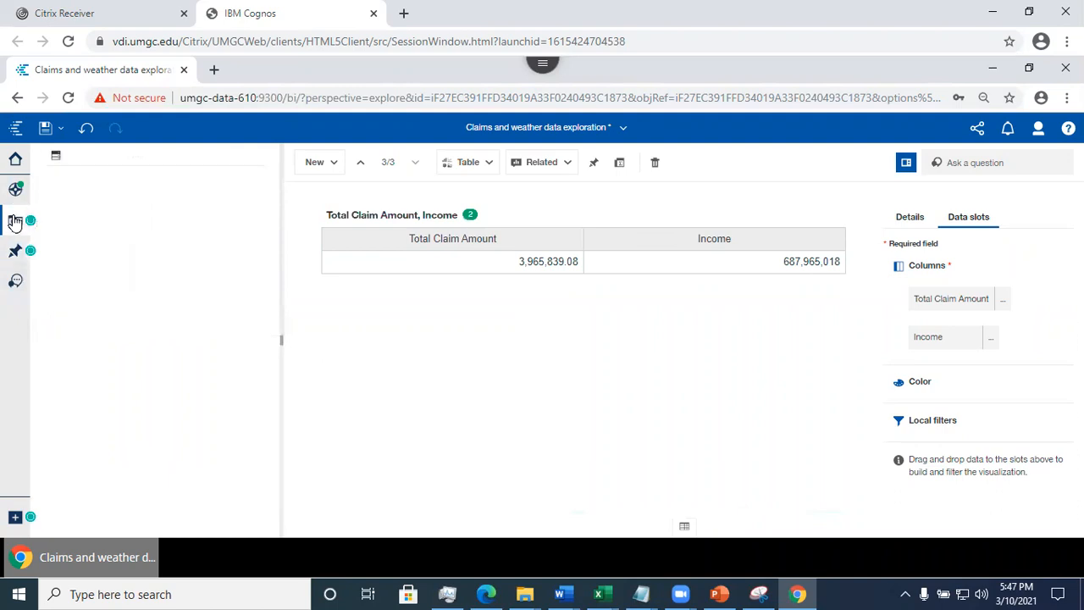
pyautogui.click(15, 222)
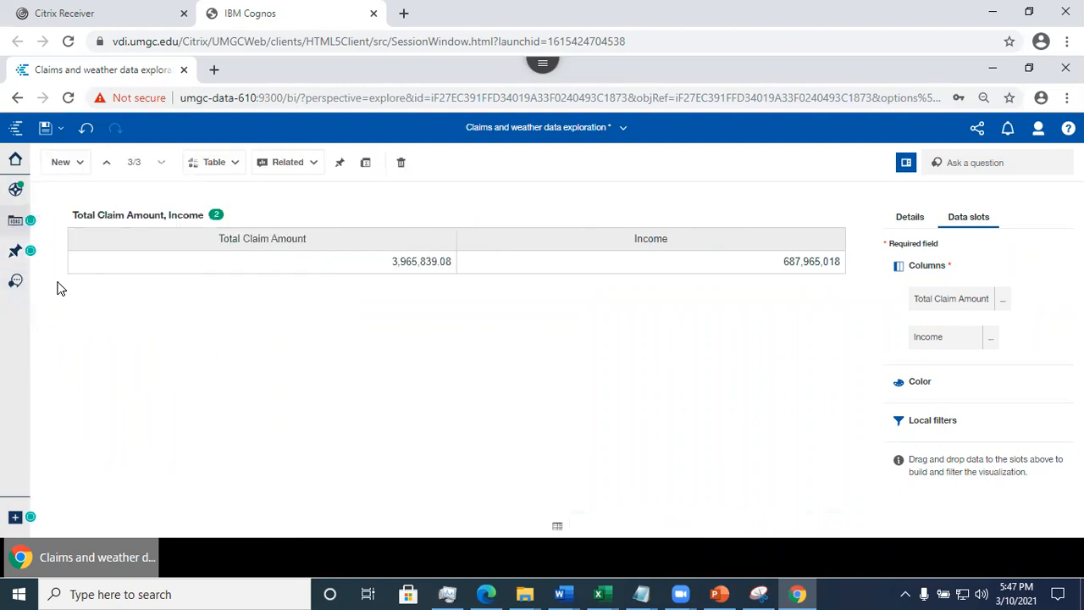
pyautogui.click(16, 283)
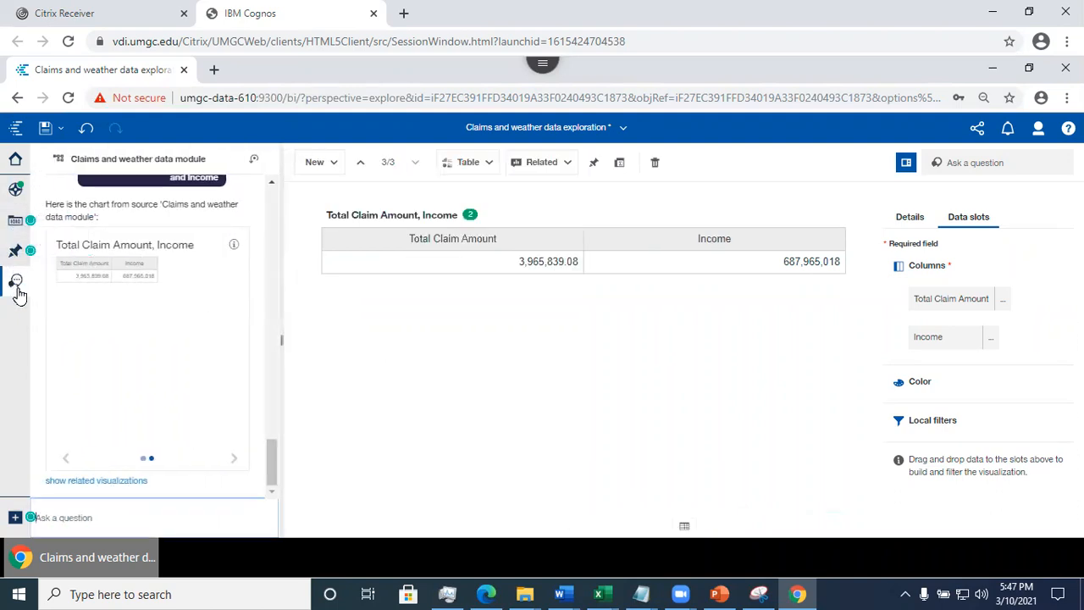
# - Look back through the assistant conversation, recalling the earlier questions about Total Claim Amount influences and the Claims and weather data module source
pyautogui.moveTo(272, 472); pyautogui.dragTo(265, 432)
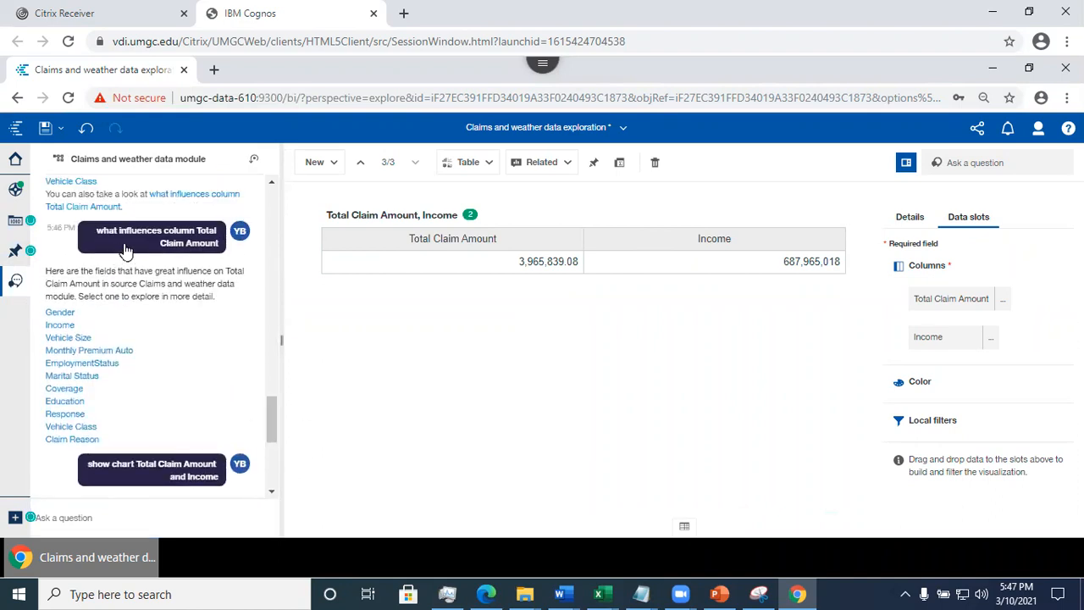
pyautogui.click(178, 244)
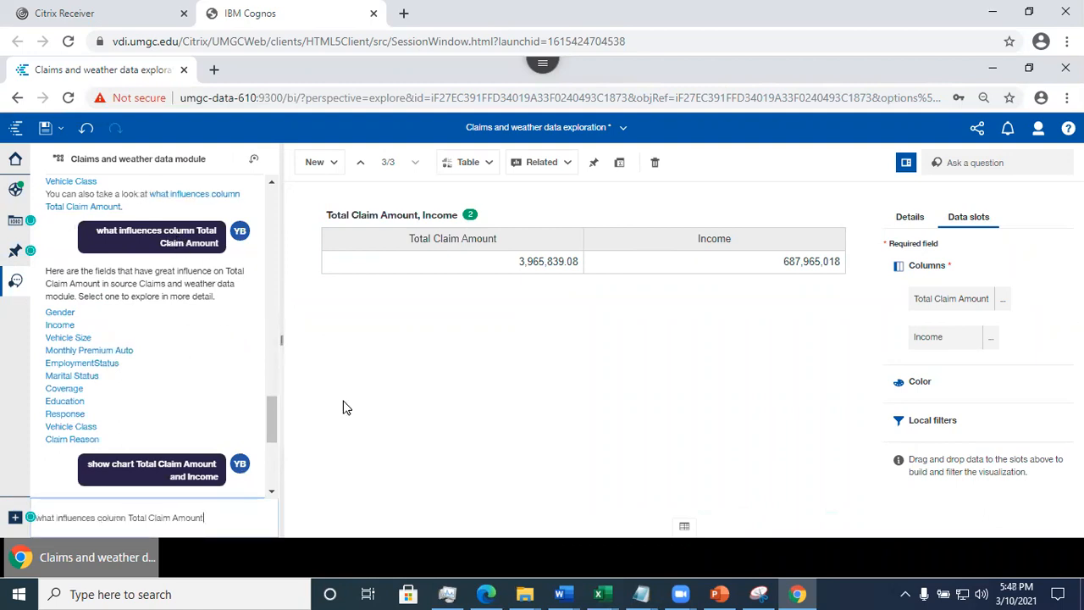
pyautogui.moveTo(267, 427); pyautogui.dragTo(268, 389)
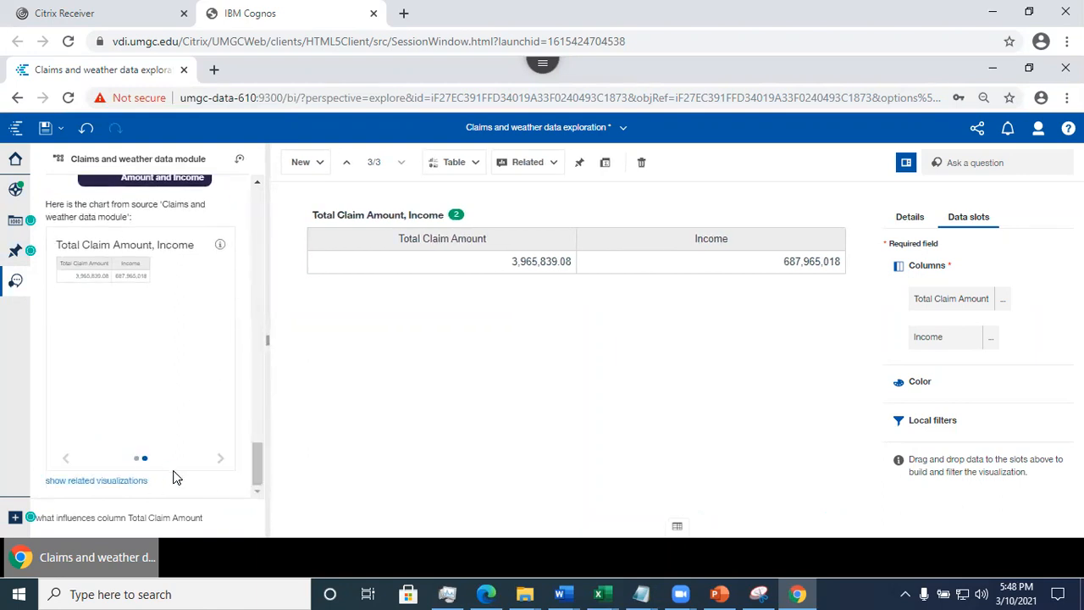
pyautogui.moveTo(251, 464); pyautogui.dragTo(226, 314)
pyautogui.scroll(5, 226, 303)
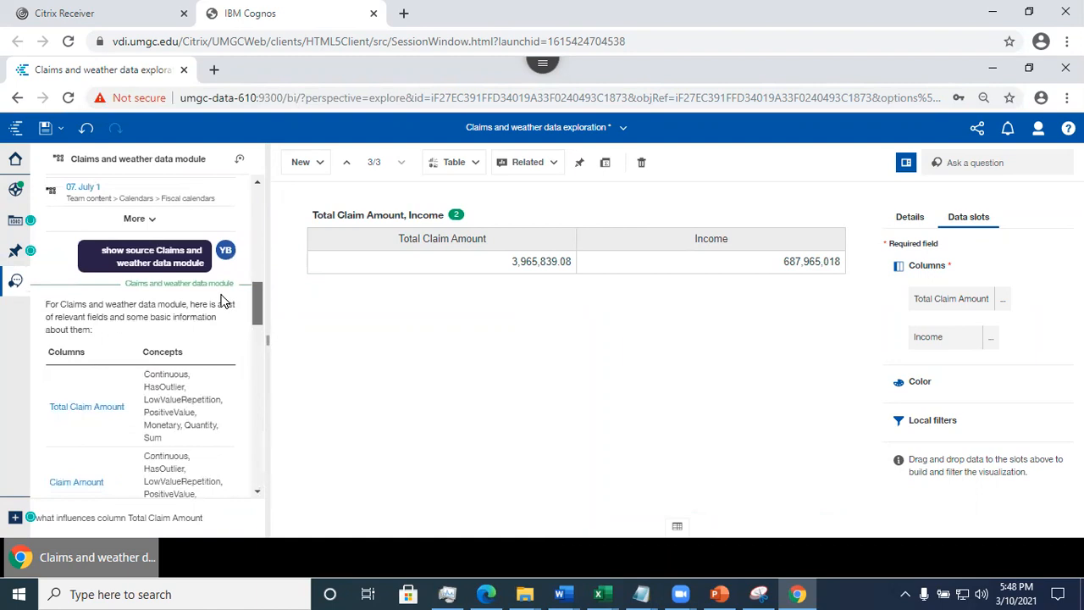
pyautogui.click(121, 350)
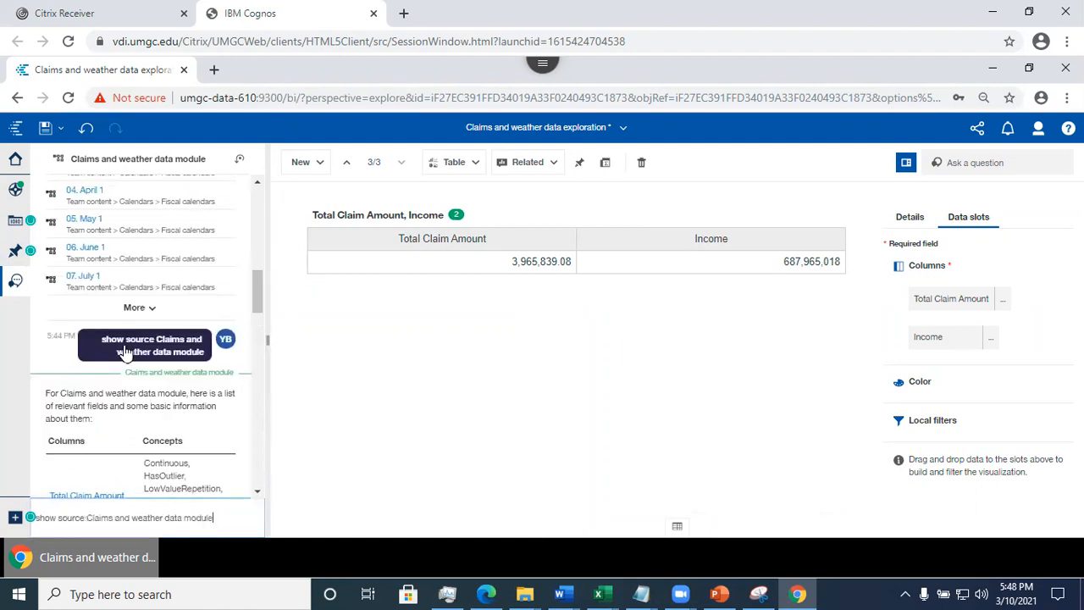
pyautogui.moveTo(251, 287); pyautogui.dragTo(298, 502)
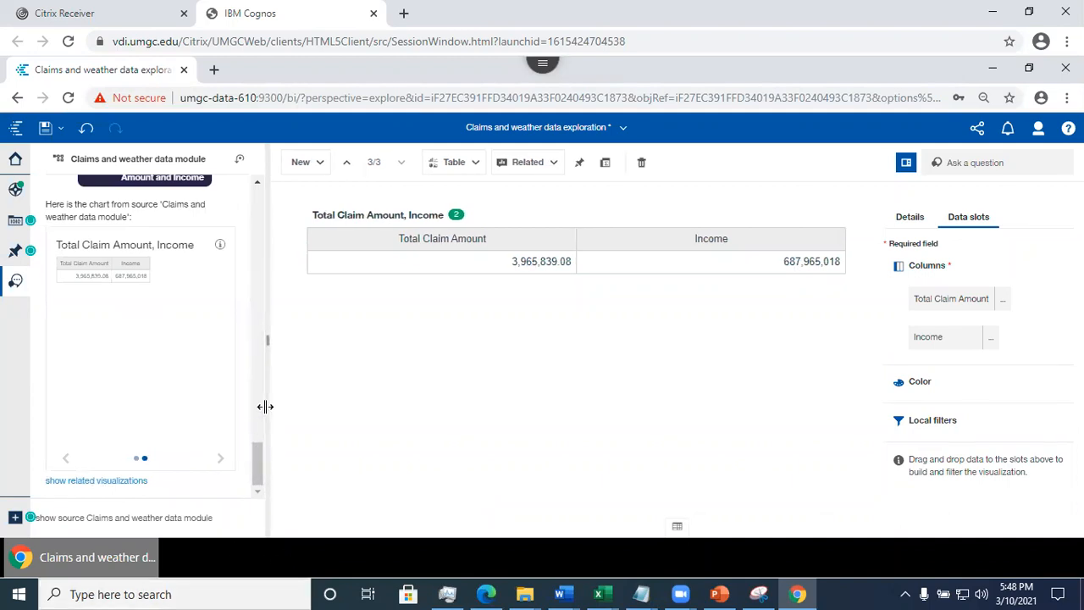
pyautogui.moveTo(266, 440); pyautogui.dragTo(246, 318)
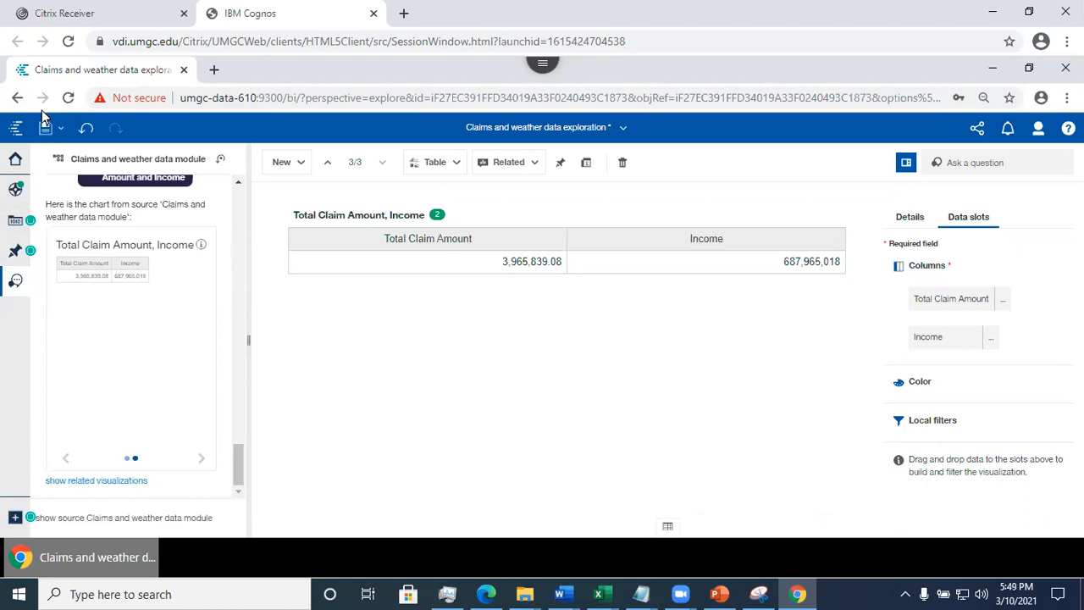
# - Save the exploration with its new Total Claim Amount and Income table card, without reloading the page
pyautogui.click(68, 97)
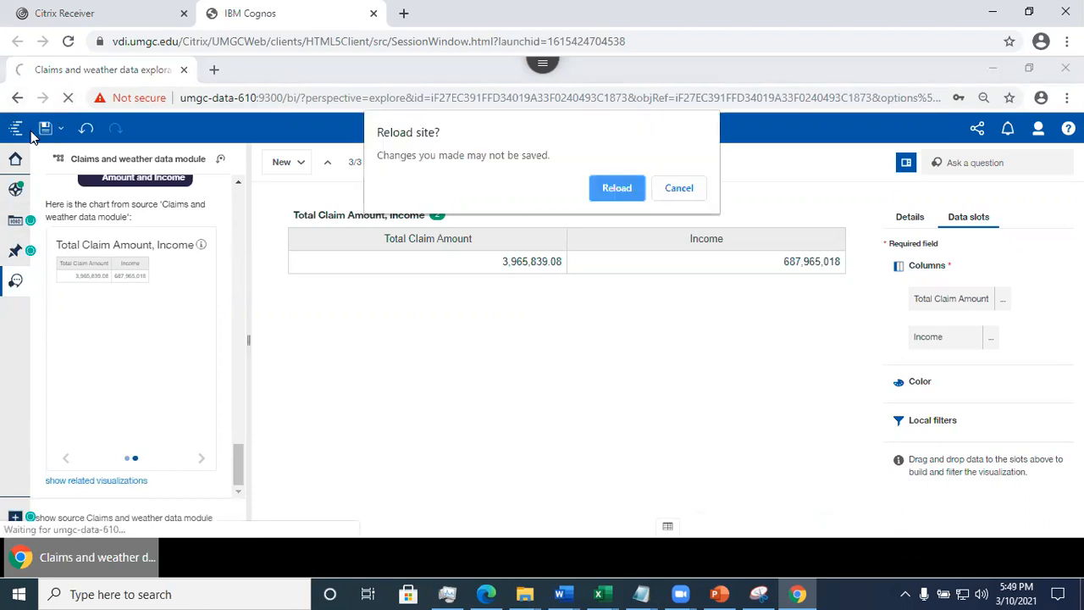
pyautogui.click(682, 186)
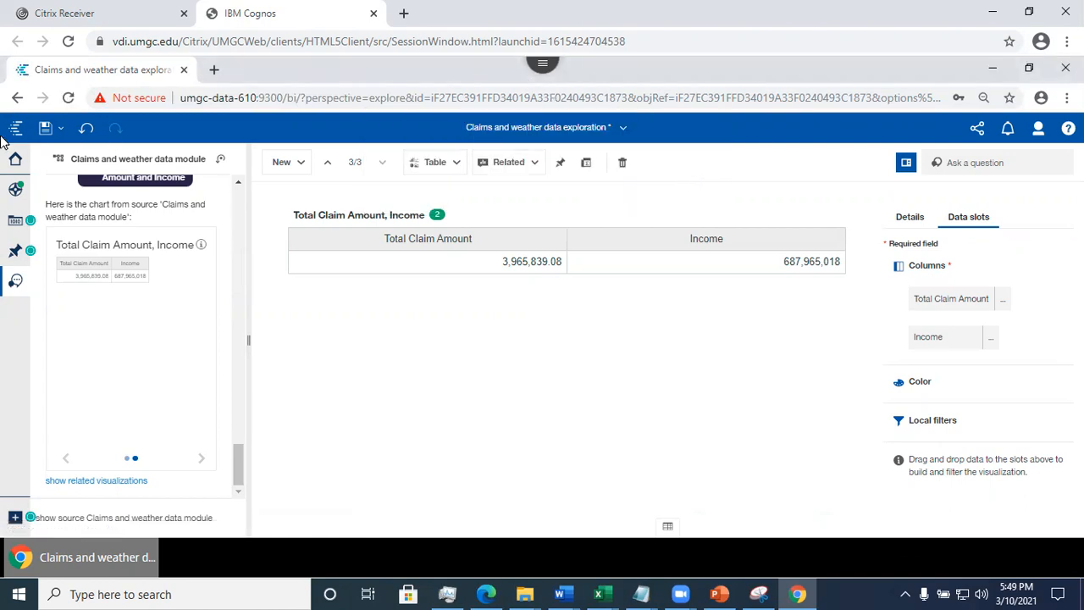
pyautogui.click(45, 129)
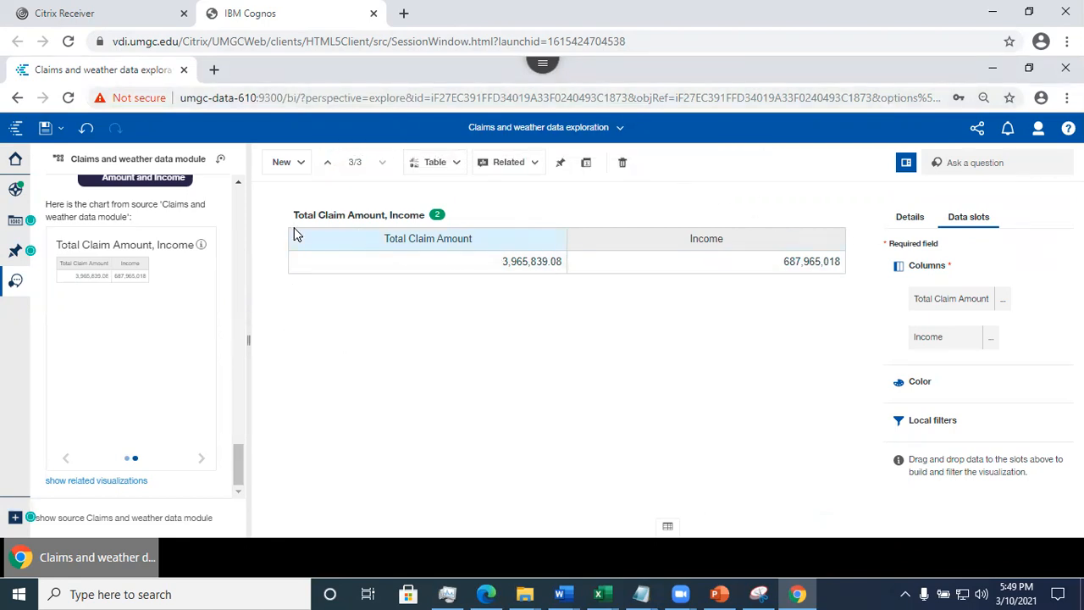
# - Switch to PowerPoint to consult the Exploration Interface slide, and return to the Cognos exploration's list of cards
pyautogui.click(711, 592)
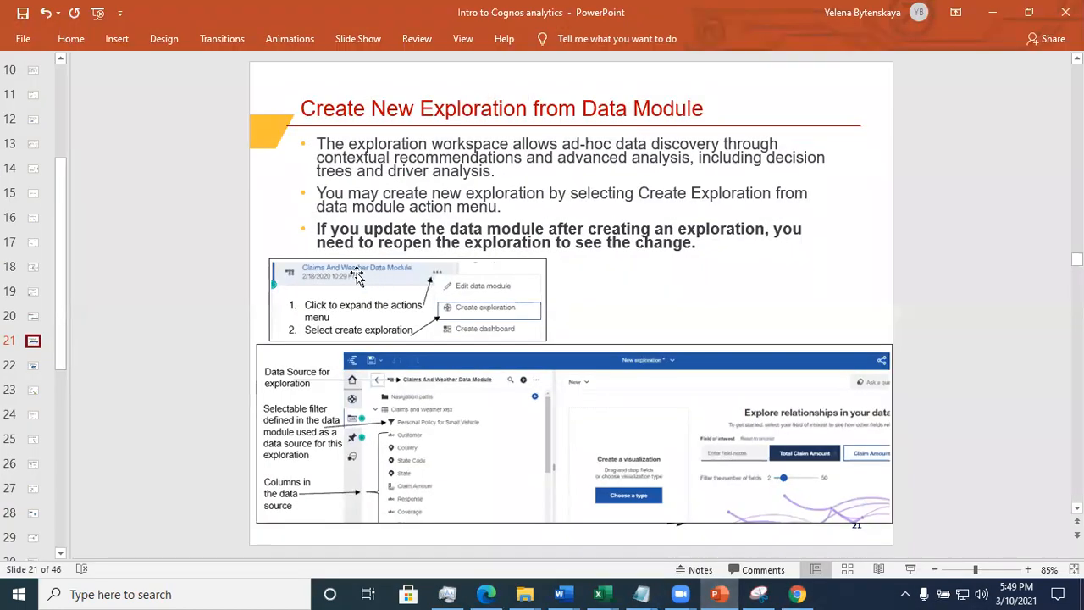
pyautogui.click(31, 367)
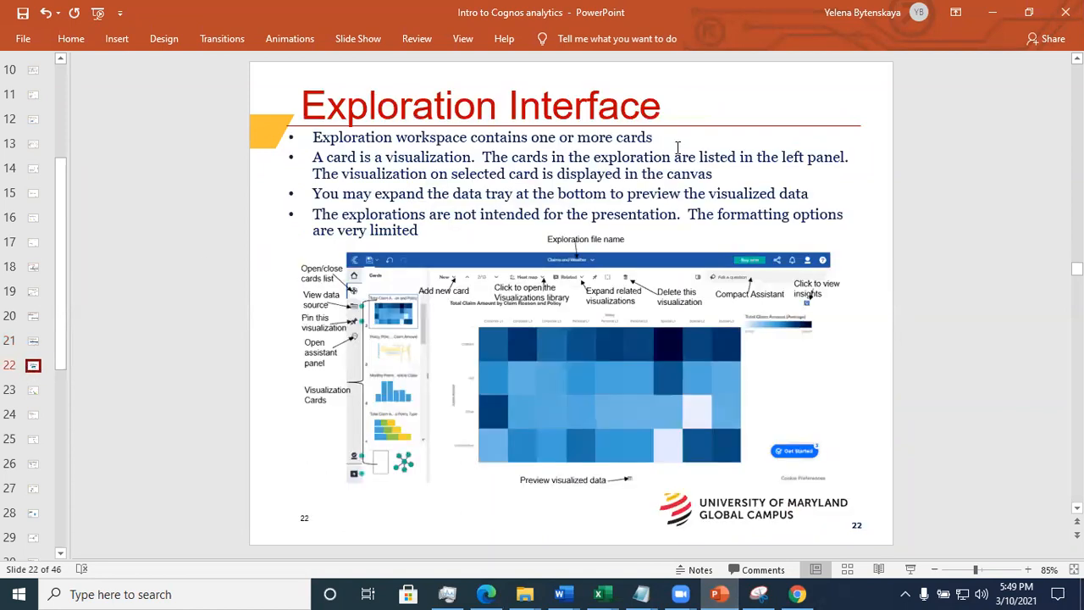
pyautogui.click(990, 15)
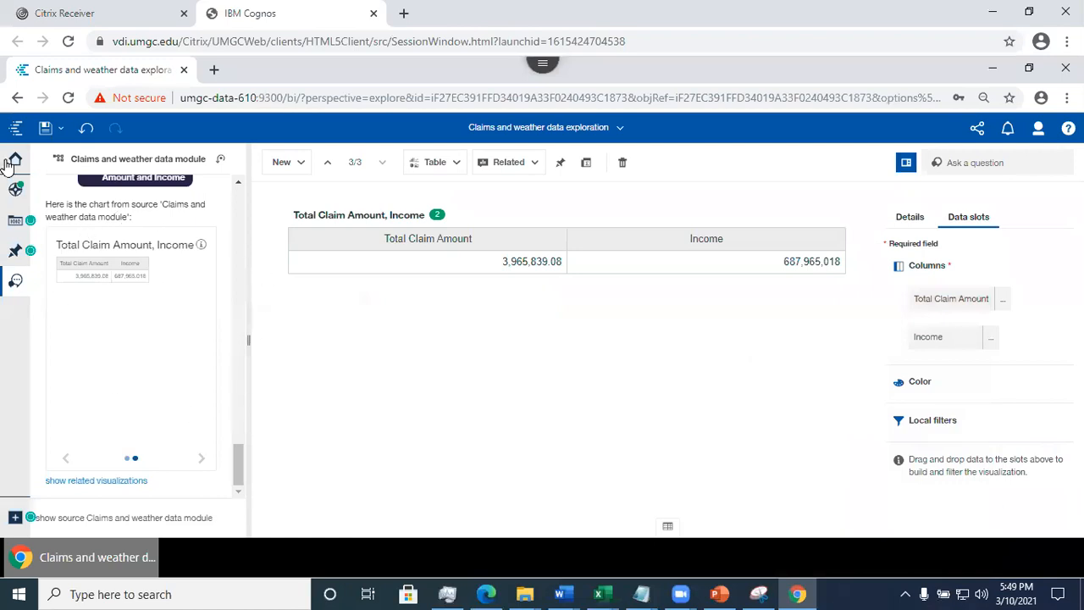
pyautogui.click(16, 189)
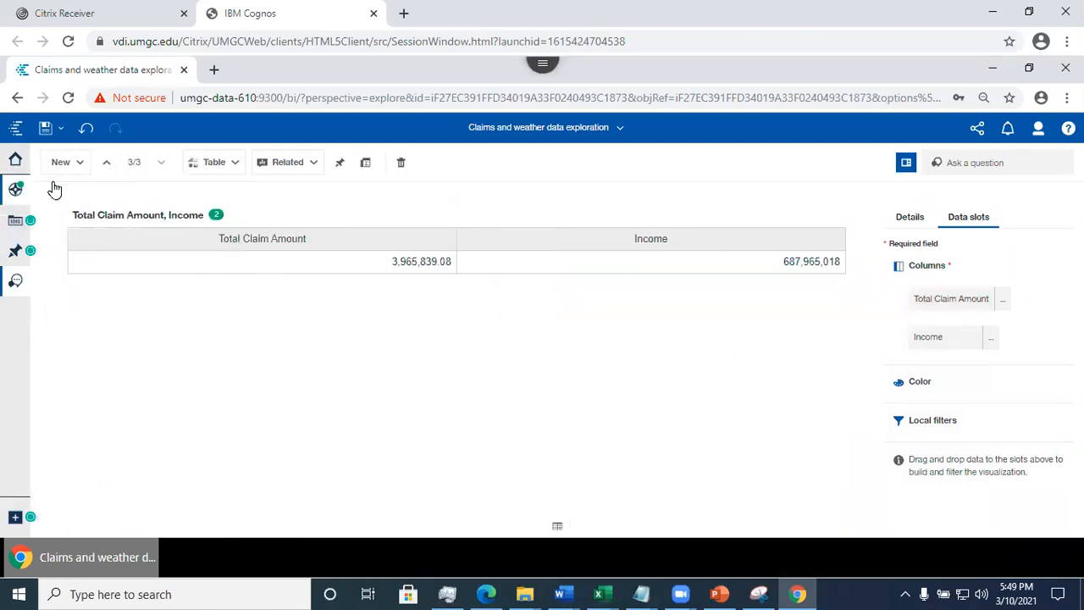
# - Show the list of cards and open the packed bubble card of Monthly Premium Auto and Total Claim Amount to examine its data slots
pyautogui.click(13, 194)
pyautogui.click(12, 193)
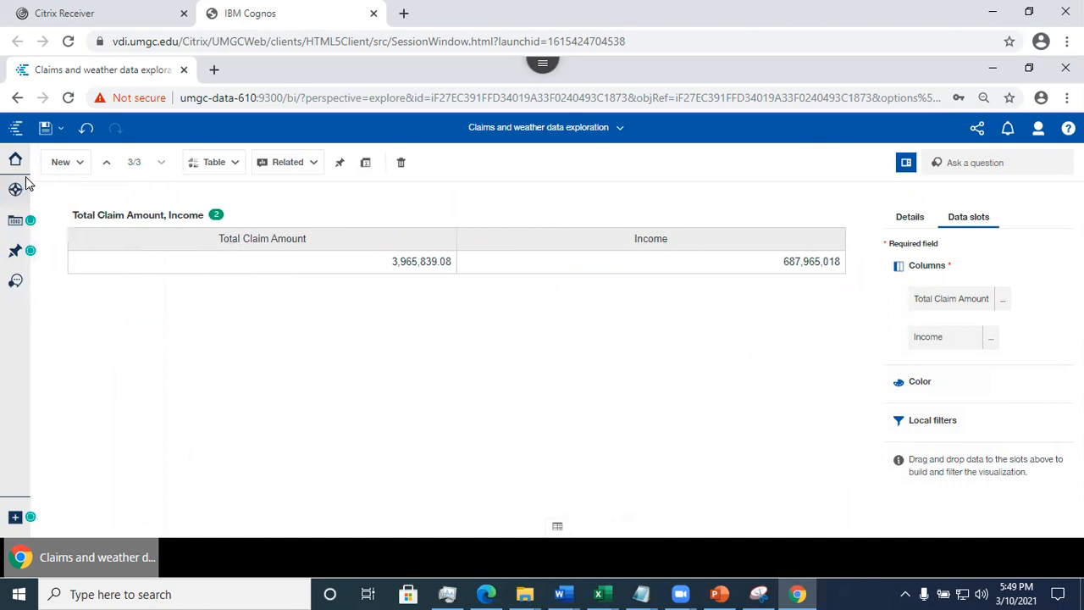
pyautogui.click(13, 189)
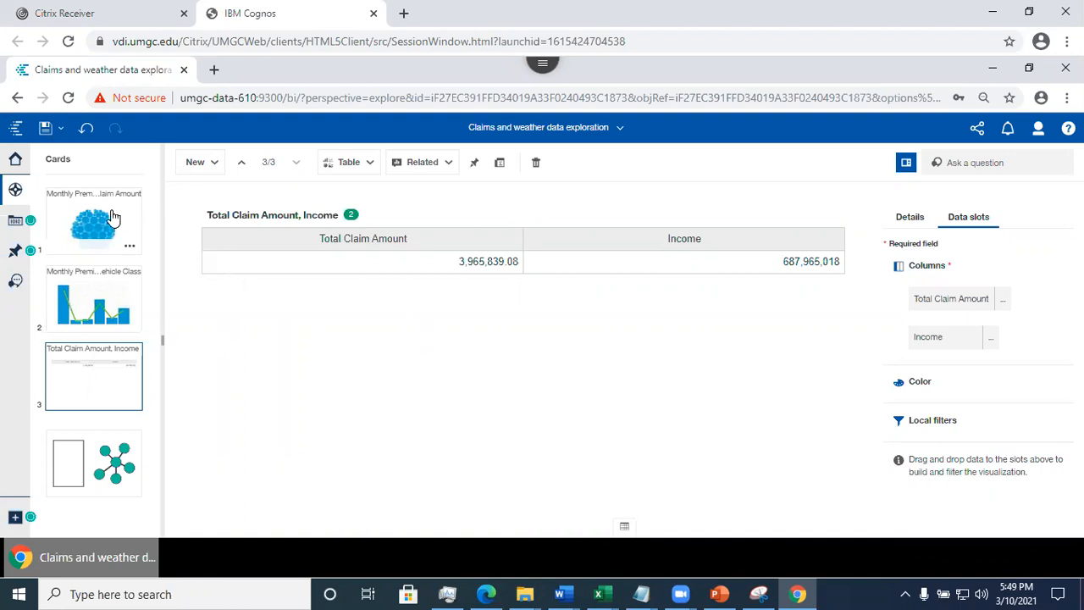
pyautogui.click(113, 217)
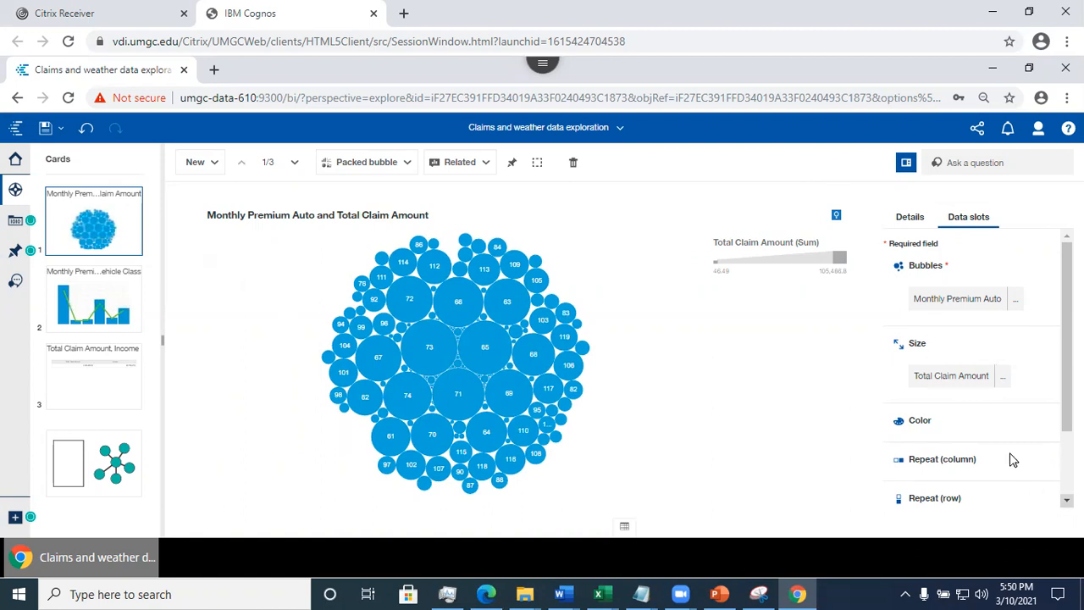
pyautogui.scroll(-1, 980, 370)
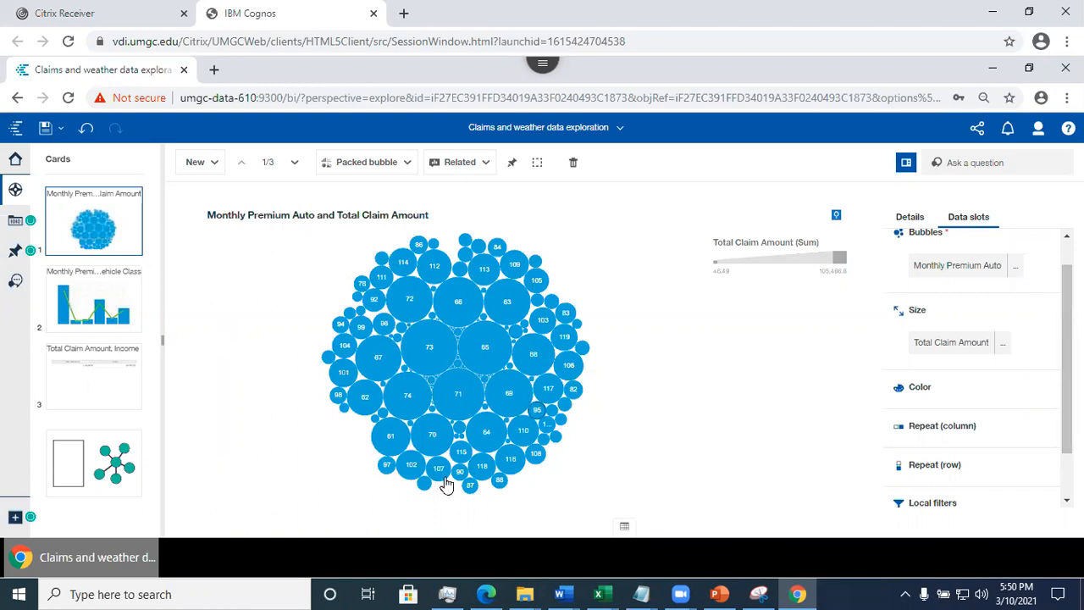
# - Add a new single card to the exploration and choose the Column visualization type for it
pyautogui.click(212, 166)
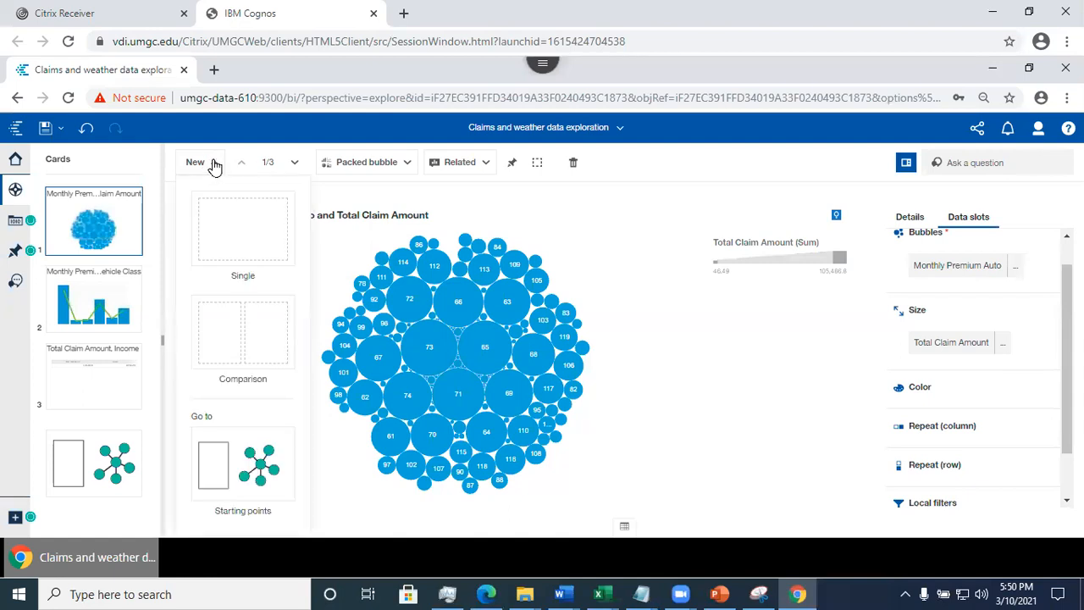
pyautogui.click(212, 166)
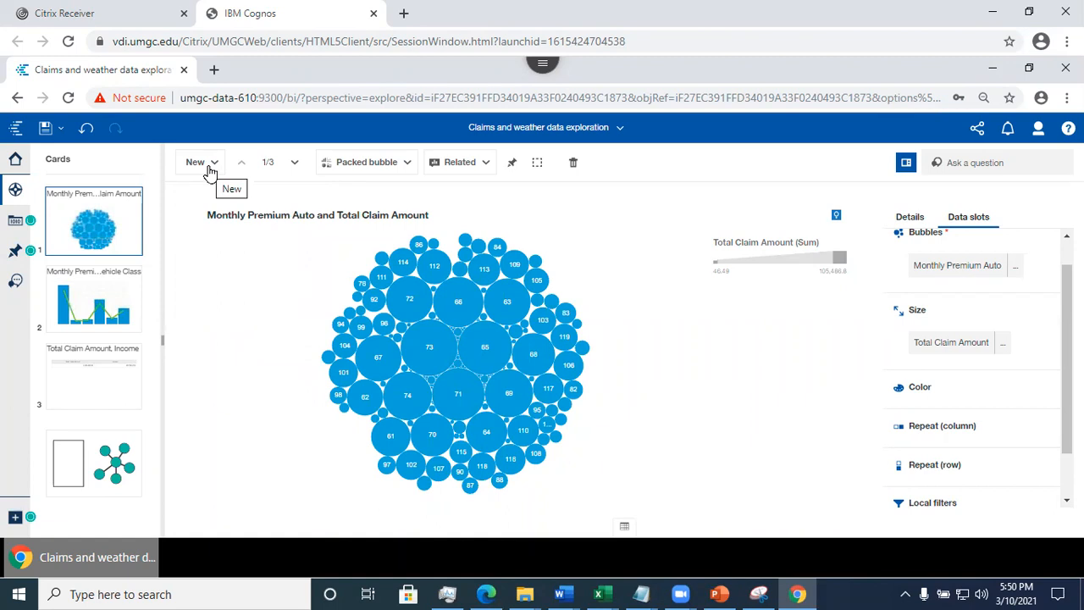
pyautogui.click(210, 169)
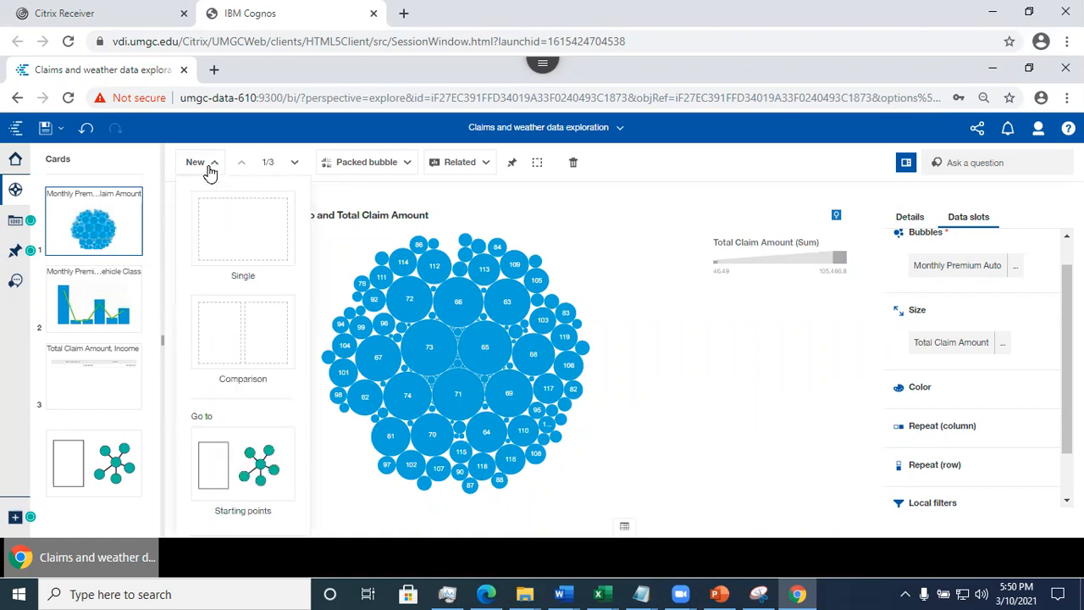
pyautogui.click(220, 246)
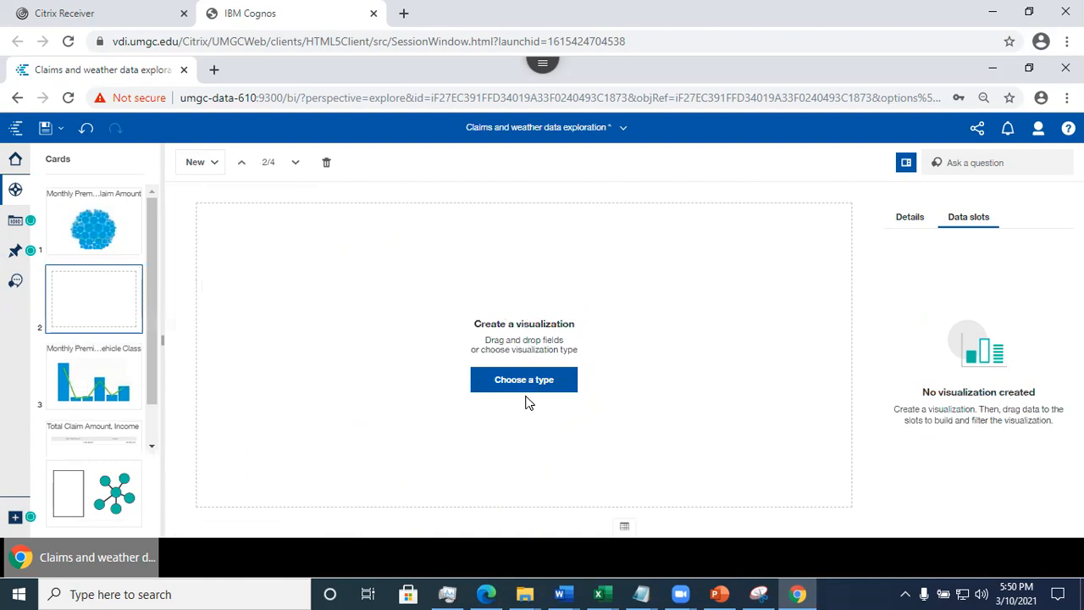
pyautogui.click(512, 386)
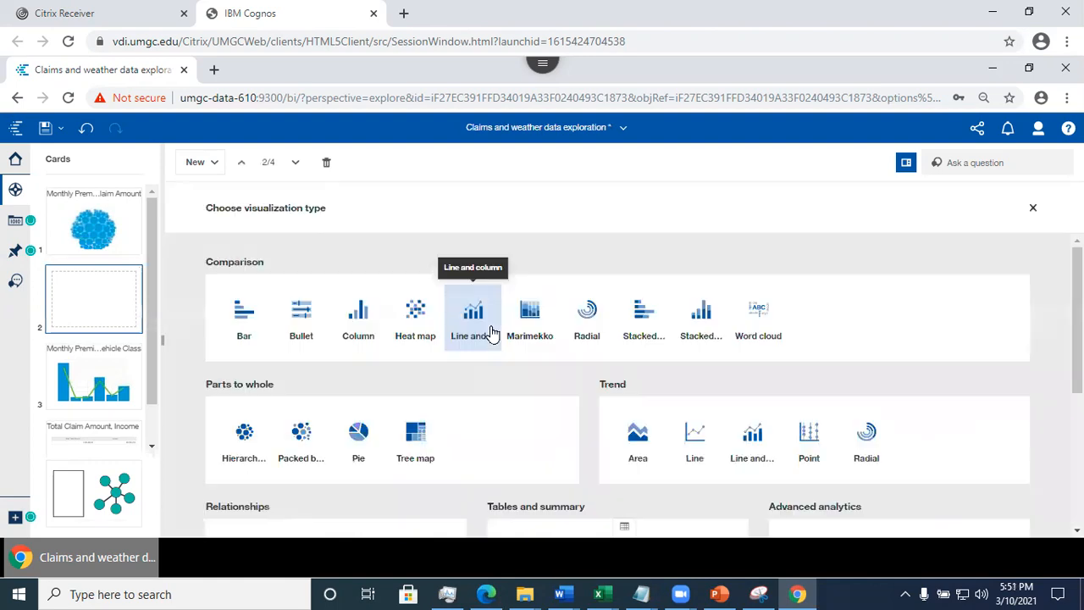
pyautogui.click(358, 318)
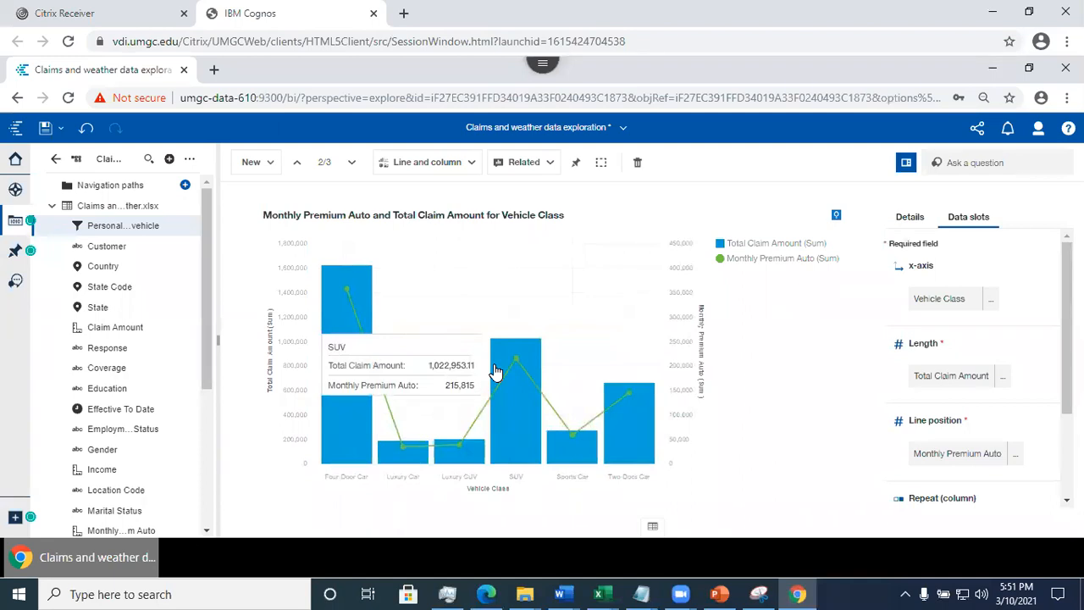
# - Move the Monthly Premium Auto and Total Claim Amount bubble card to second place among the exploration's cards, and switch to PowerPoint
pyautogui.click(15, 189)
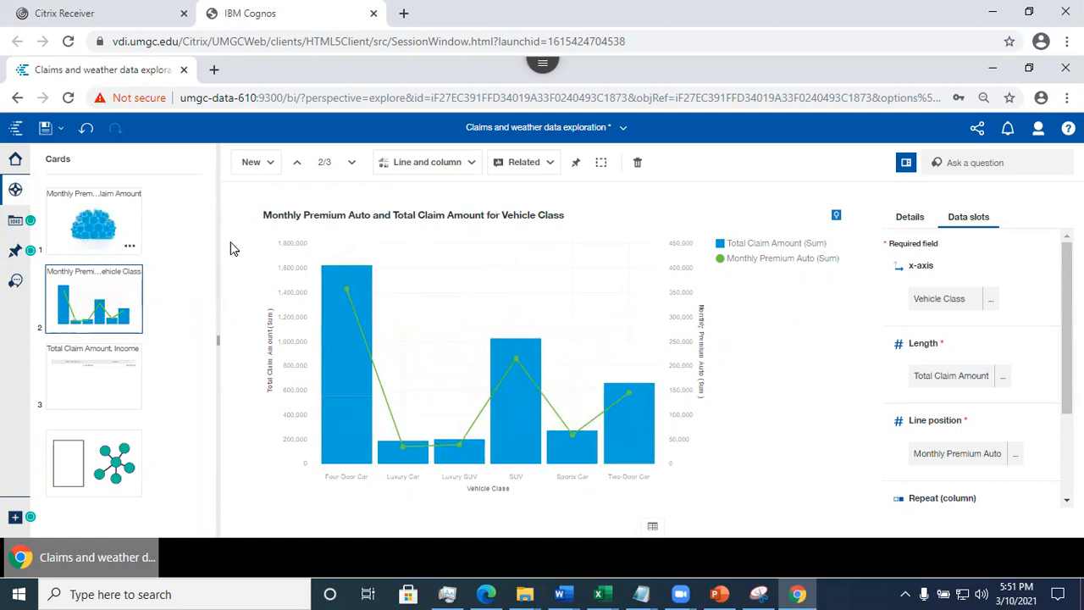
pyautogui.click(89, 242)
pyautogui.click(130, 248)
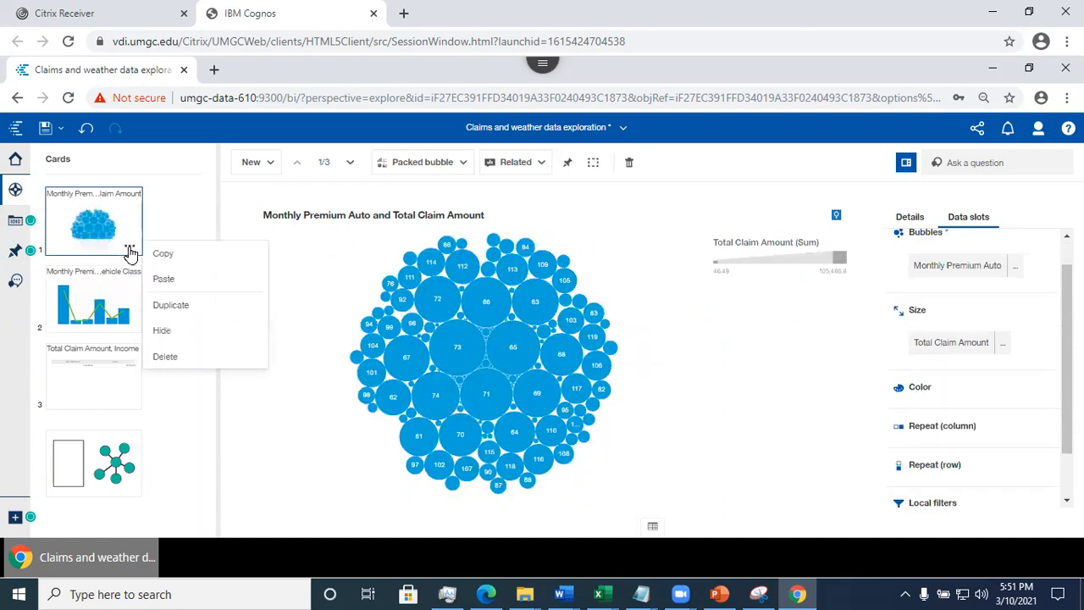
pyautogui.moveTo(90, 214); pyautogui.dragTo(114, 288)
pyautogui.moveTo(170, 262); pyautogui.dragTo(167, 286)
pyautogui.click(309, 399)
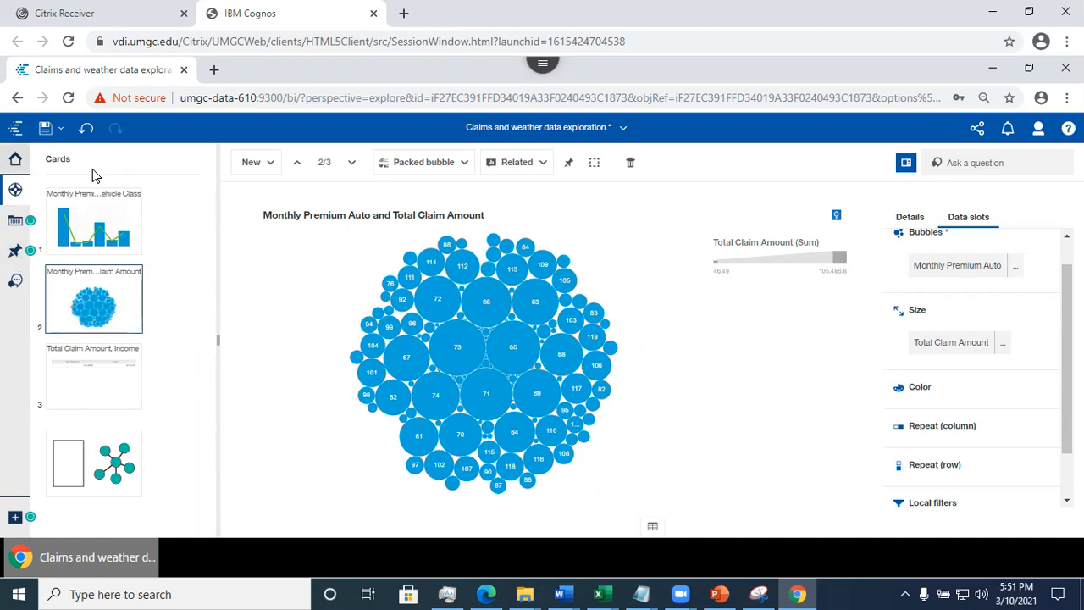
pyautogui.moveTo(93, 213)
pyautogui.click(719, 594)
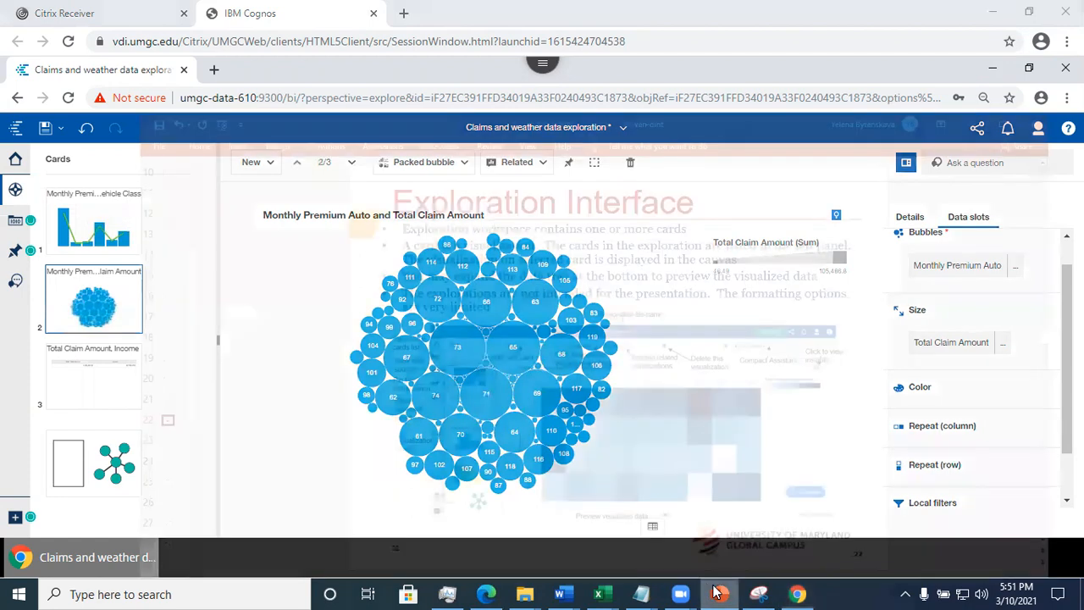
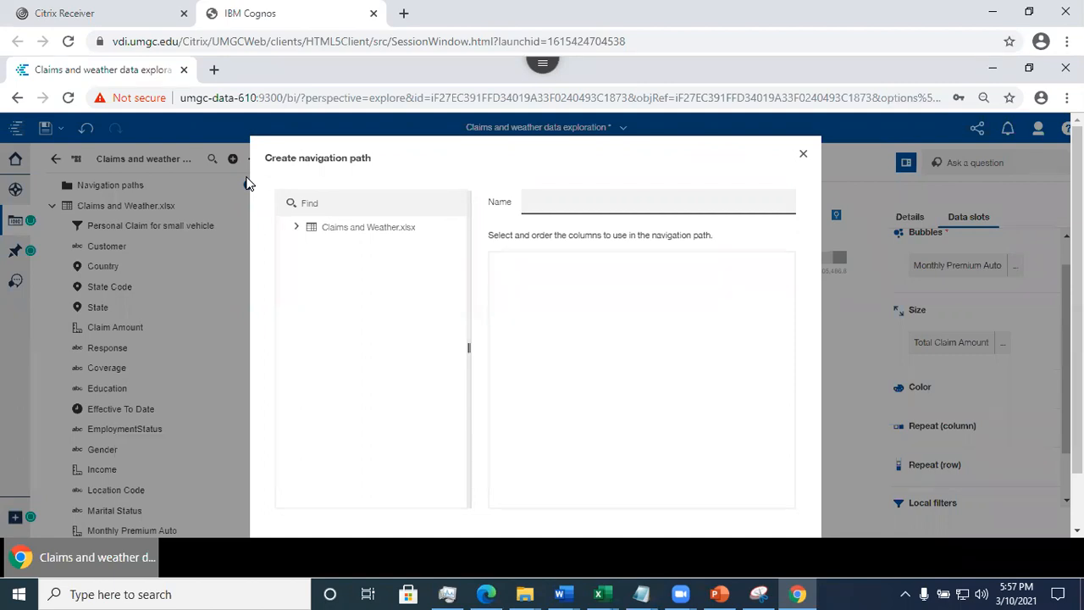
# - Create a navigation path from State Code to Location Code of Claims and Weather.xlsx, and expand it in the data module tree
pyautogui.click(296, 228)
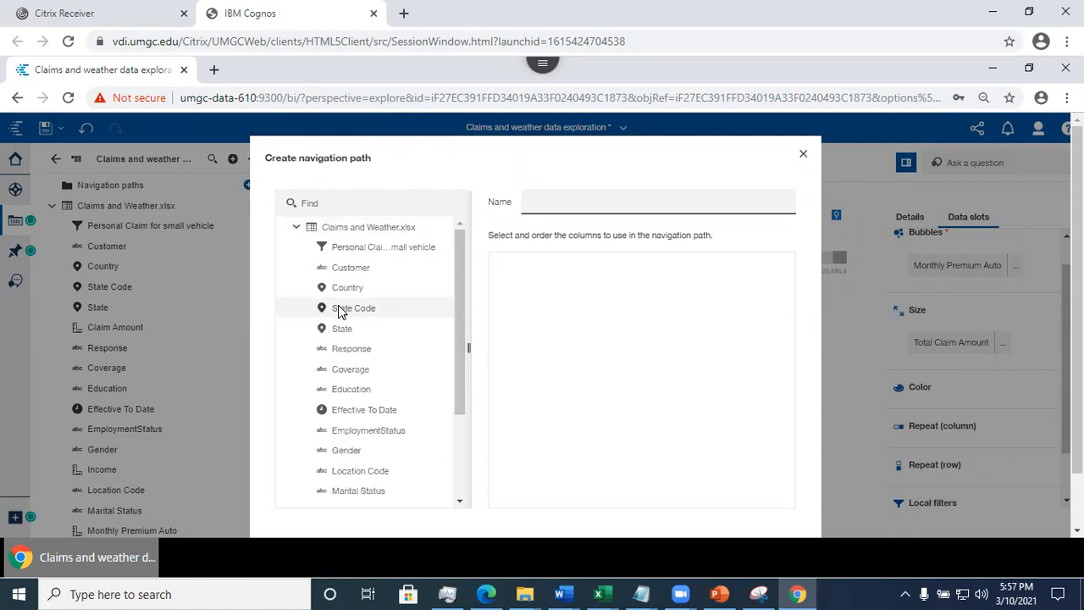
pyautogui.moveTo(340, 315); pyautogui.dragTo(536, 272)
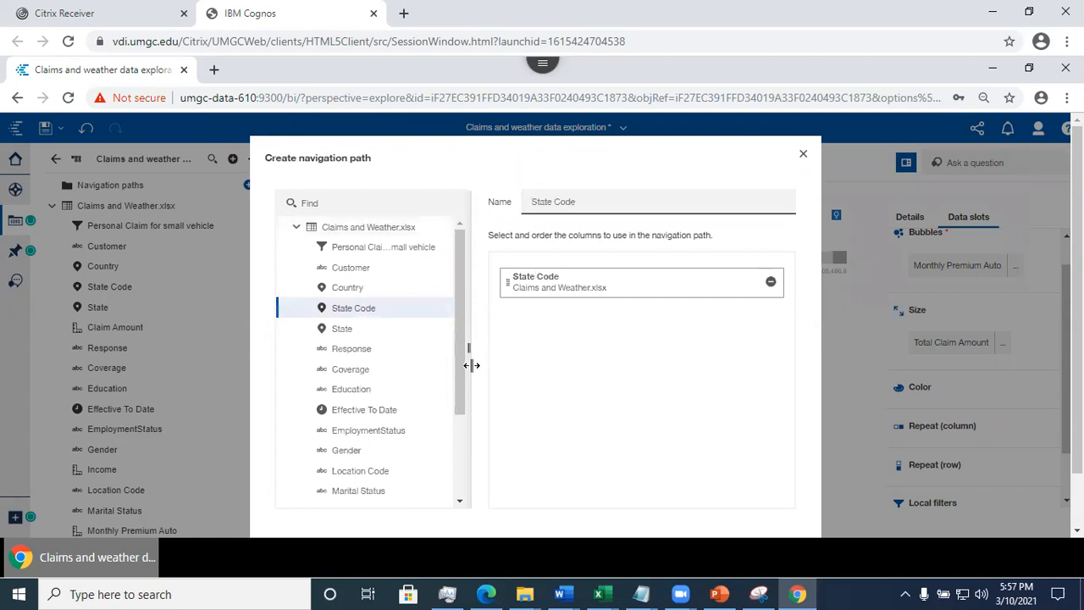
pyautogui.moveTo(456, 372); pyautogui.dragTo(473, 468)
pyautogui.moveTo(378, 346); pyautogui.dragTo(547, 311)
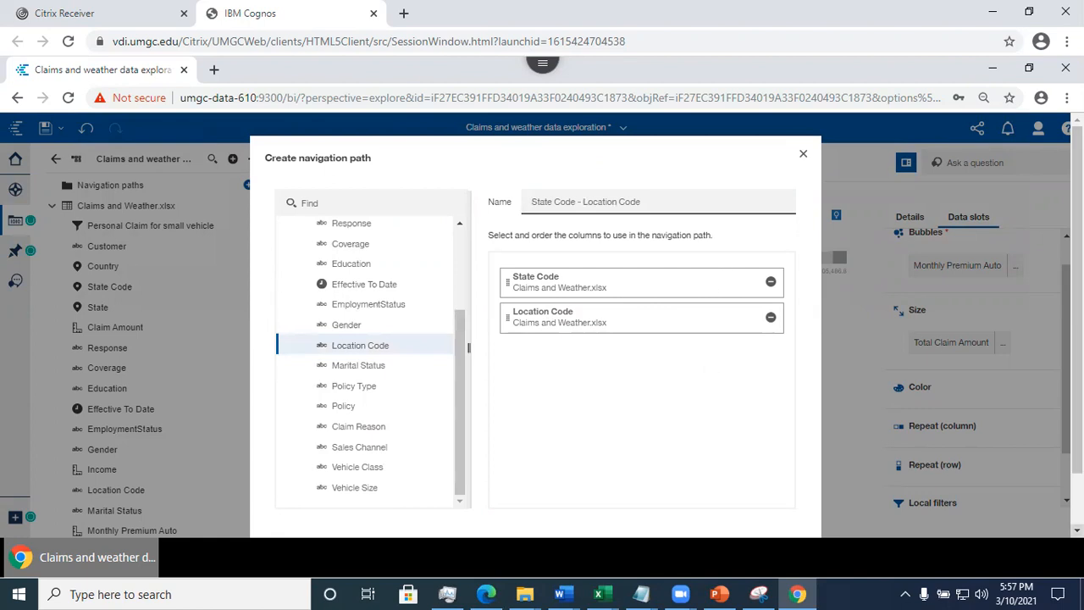
pyautogui.scroll(-1, 769, 313)
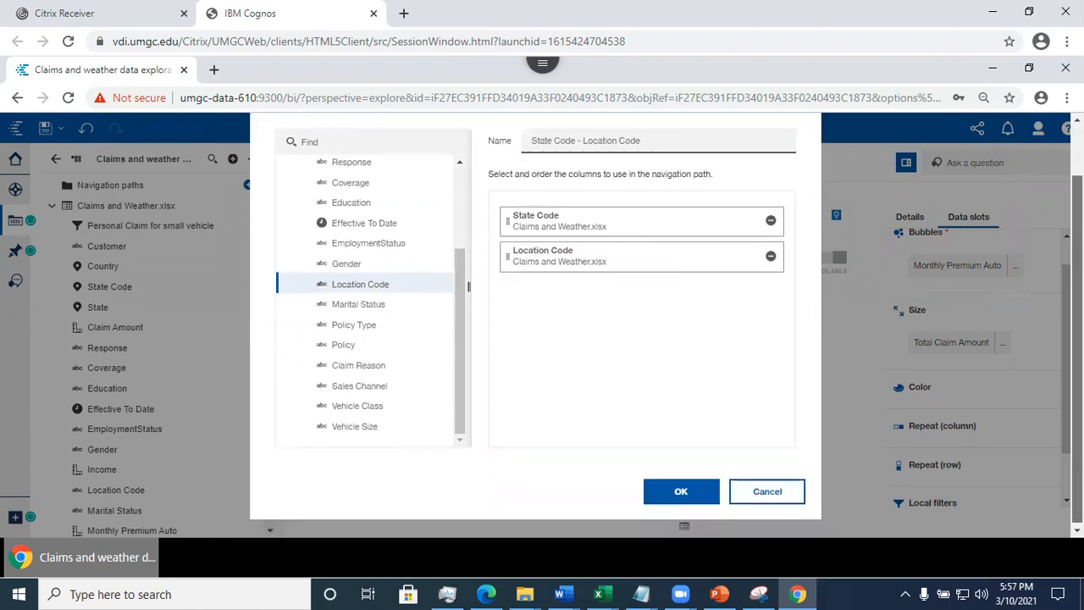
pyautogui.click(681, 490)
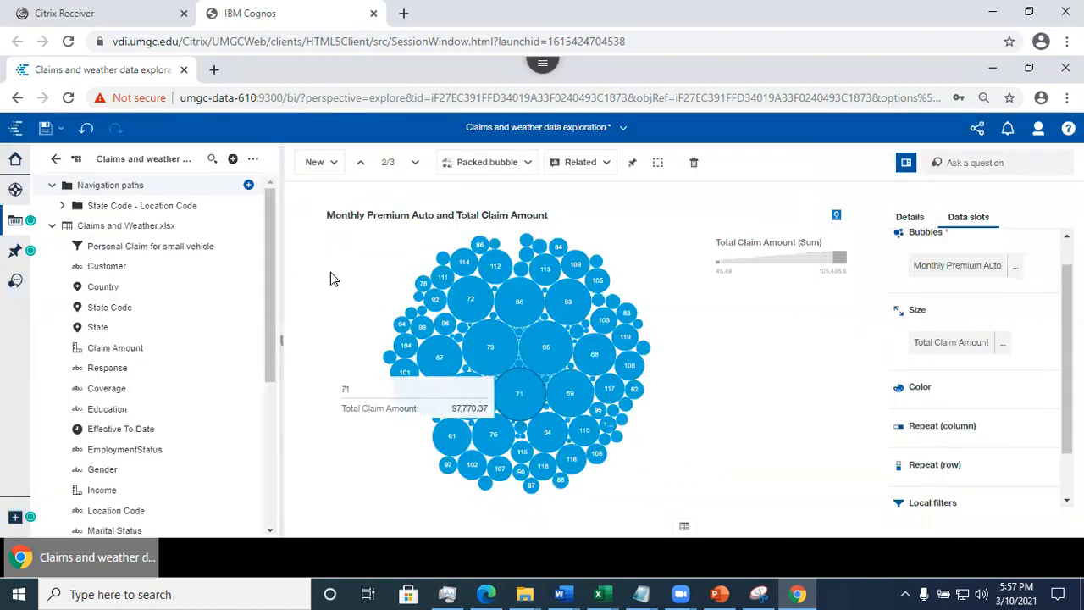
pyautogui.click(63, 208)
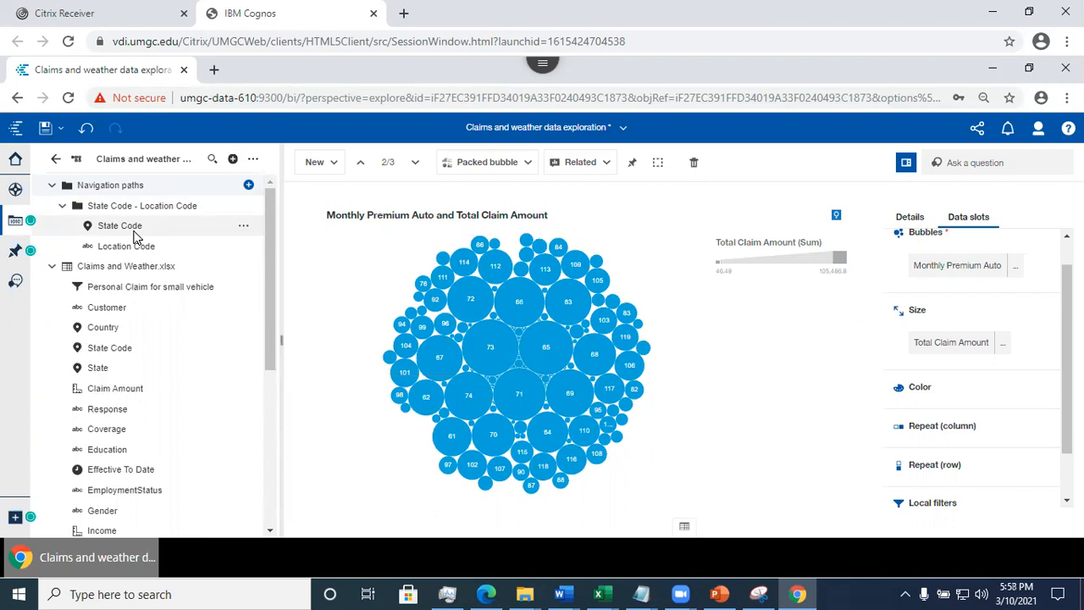
# - Add a blank single card after the packed bubble card, and reopen the choice of new card layouts
pyautogui.click(331, 165)
pyautogui.click(344, 227)
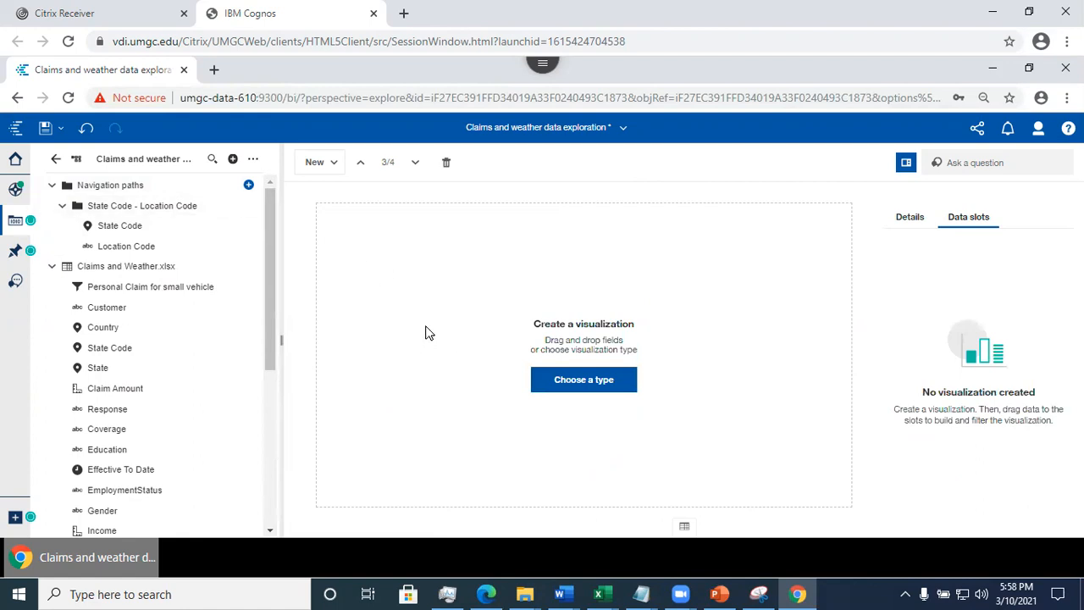
pyautogui.click(314, 165)
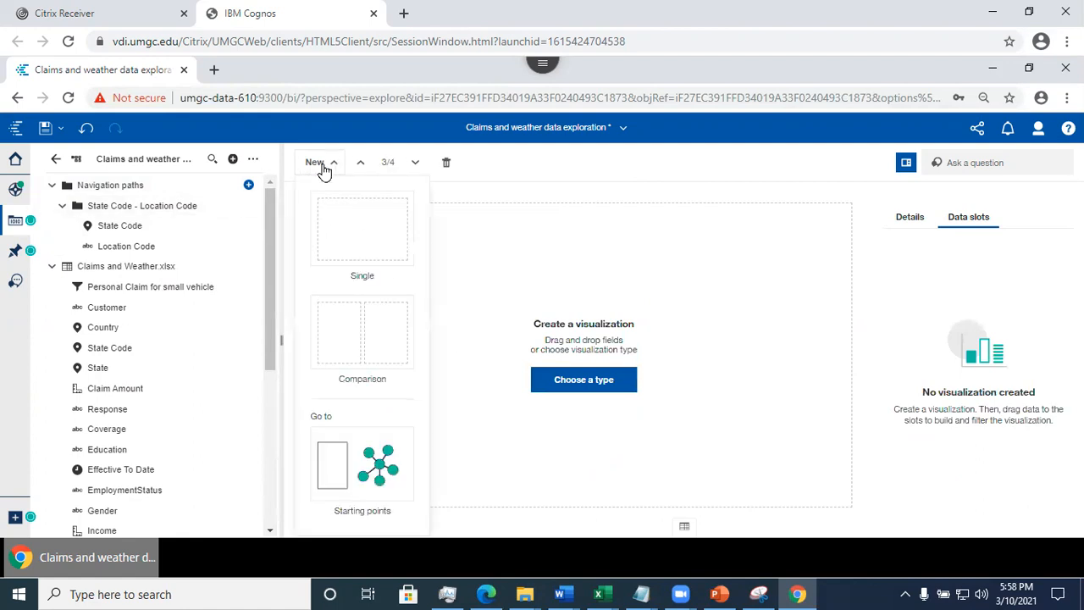
# - Create a tree map visualization and assign State Code from the navigation path to its area hierarchy
pyautogui.click(531, 257)
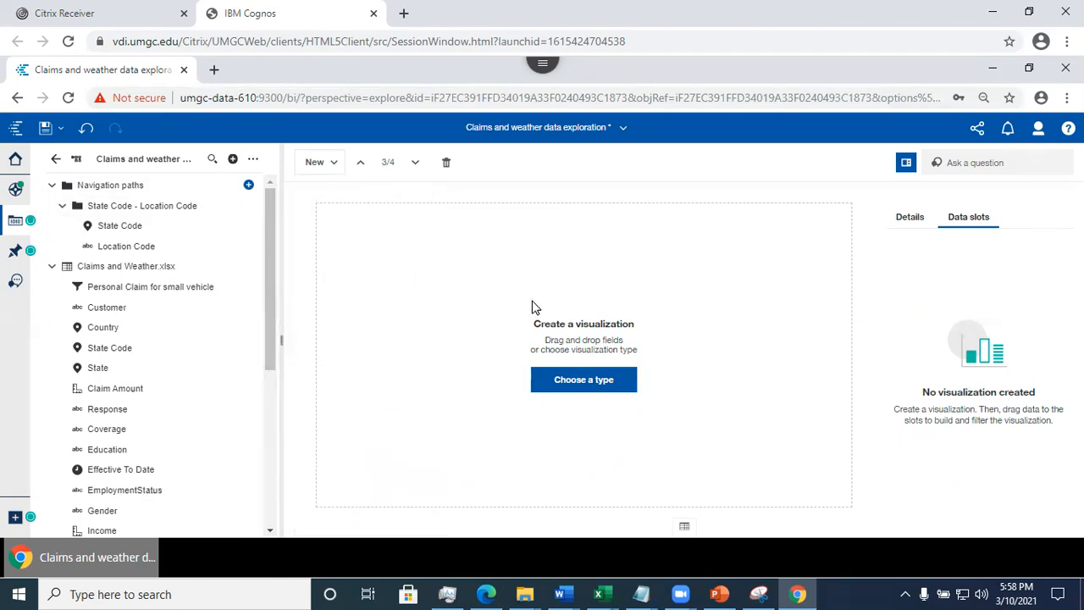
pyautogui.click(564, 391)
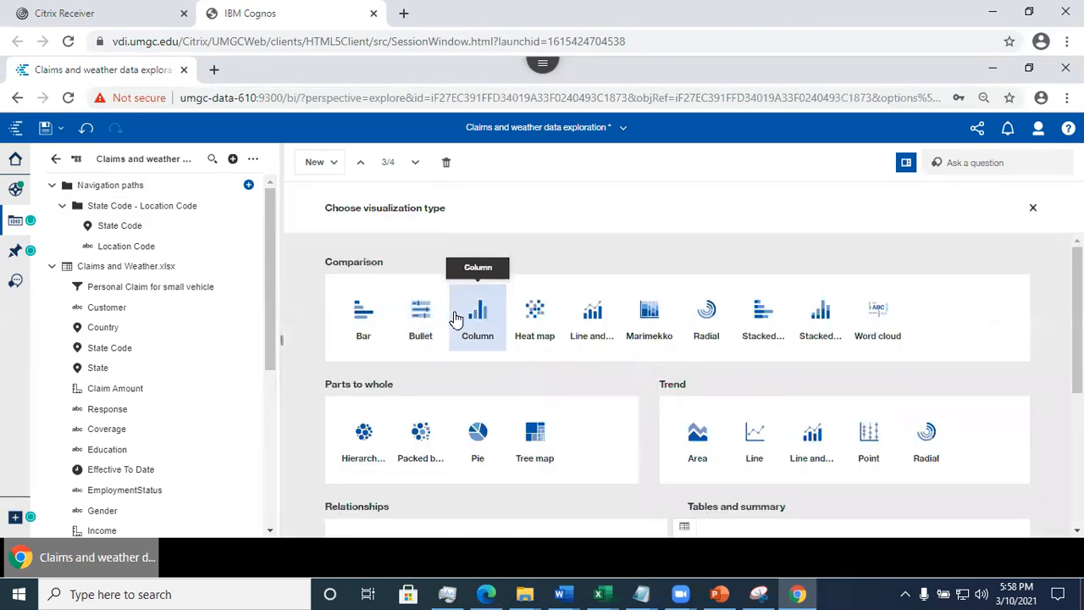
pyautogui.scroll(-2, 677, 381)
pyautogui.scroll(-3, 678, 381)
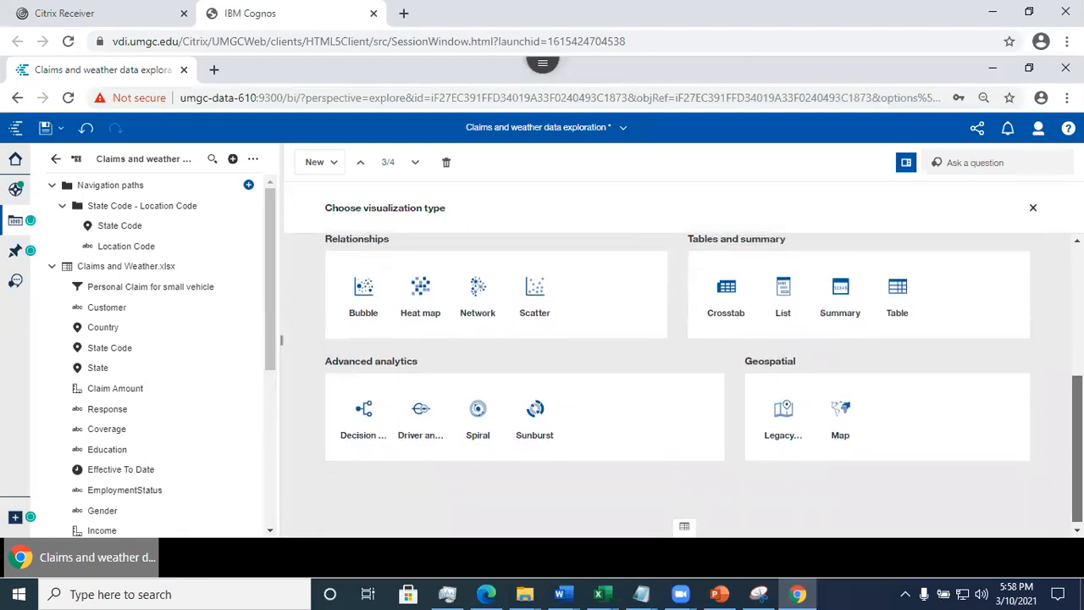
pyautogui.scroll(2, 677, 381)
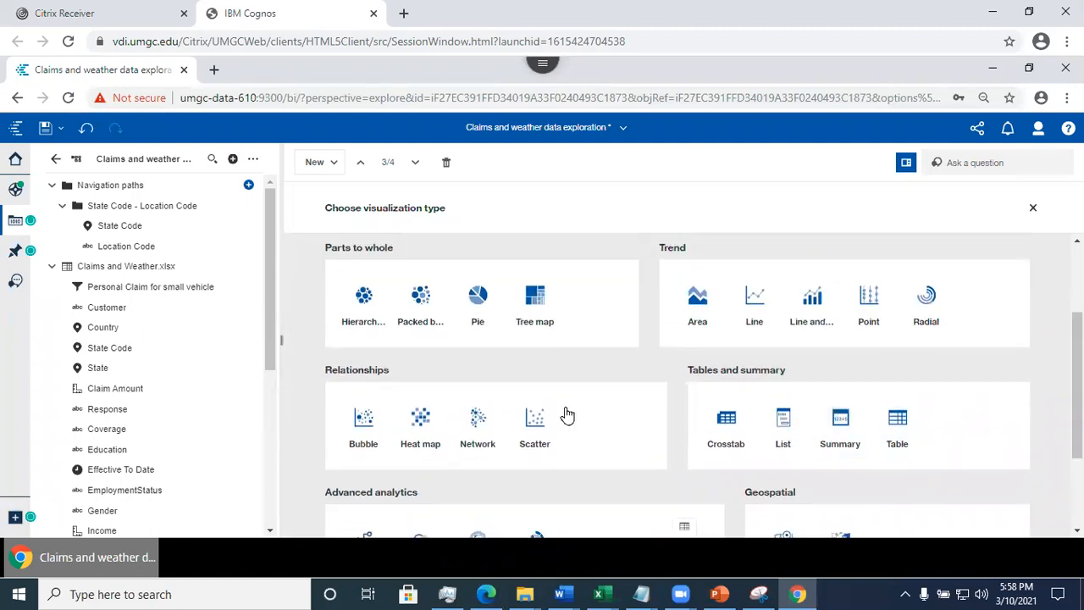
pyautogui.click(547, 315)
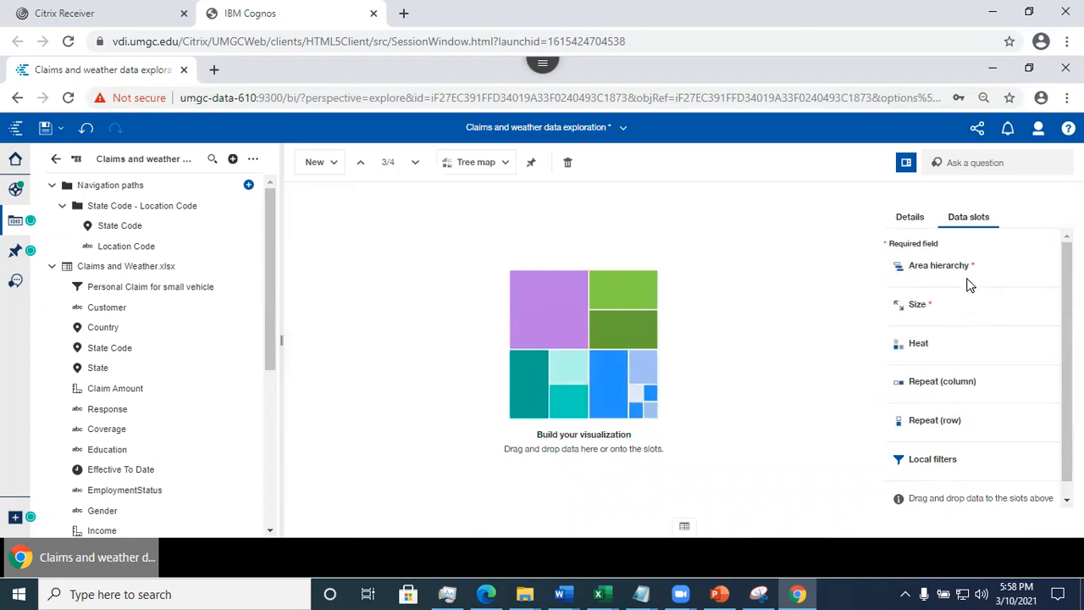
pyautogui.moveTo(106, 233); pyautogui.dragTo(935, 268)
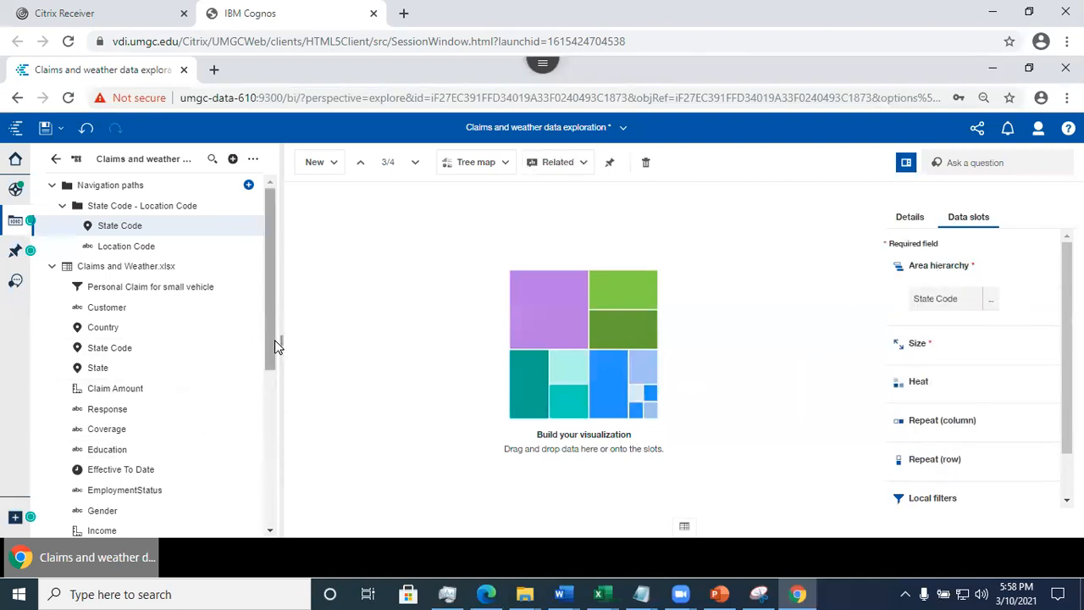
# - Set the aggregate property of the Total Claim Amount field to Average
pyautogui.moveTo(274, 342); pyautogui.dragTo(293, 520)
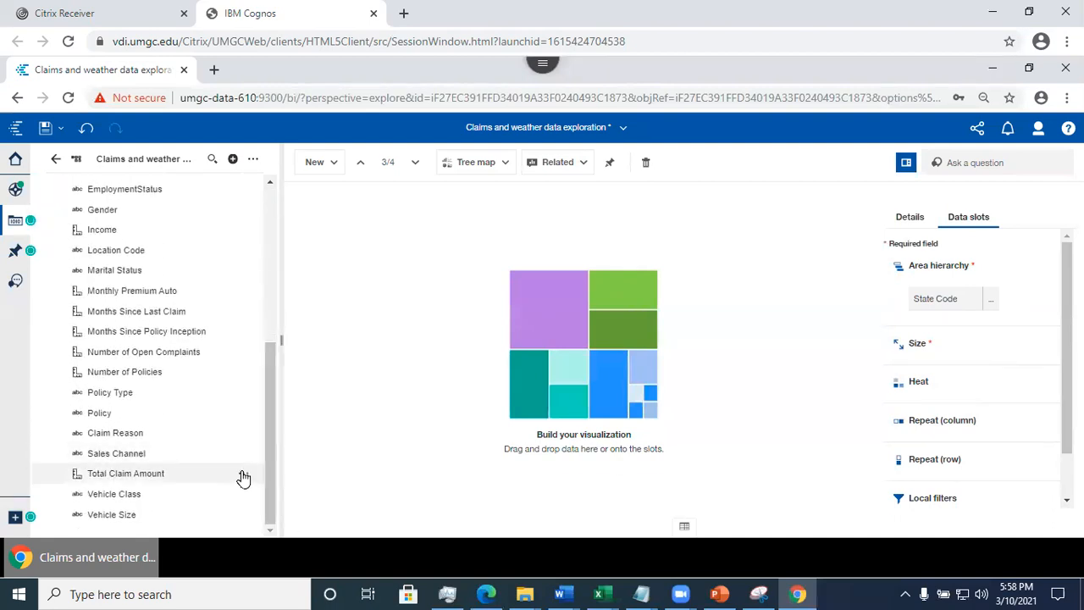
pyautogui.click(242, 475)
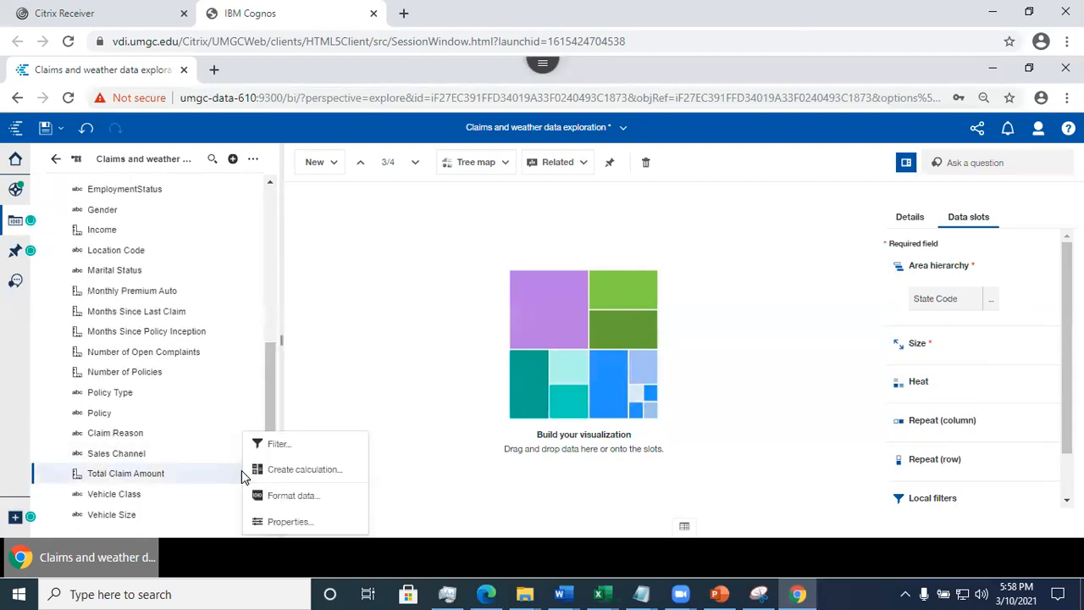
pyautogui.click(289, 523)
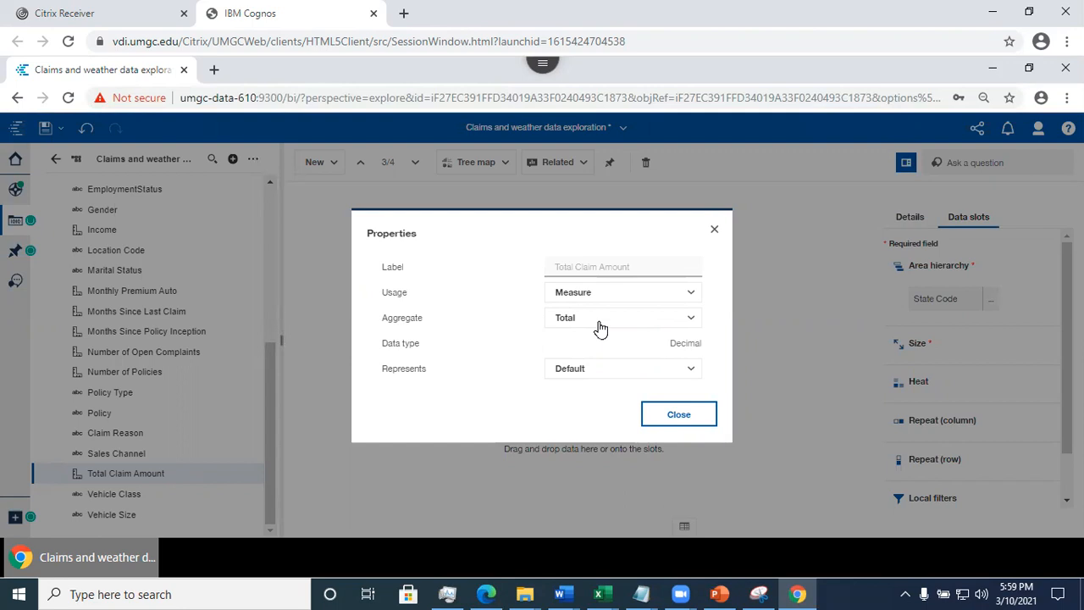
pyautogui.click(684, 331)
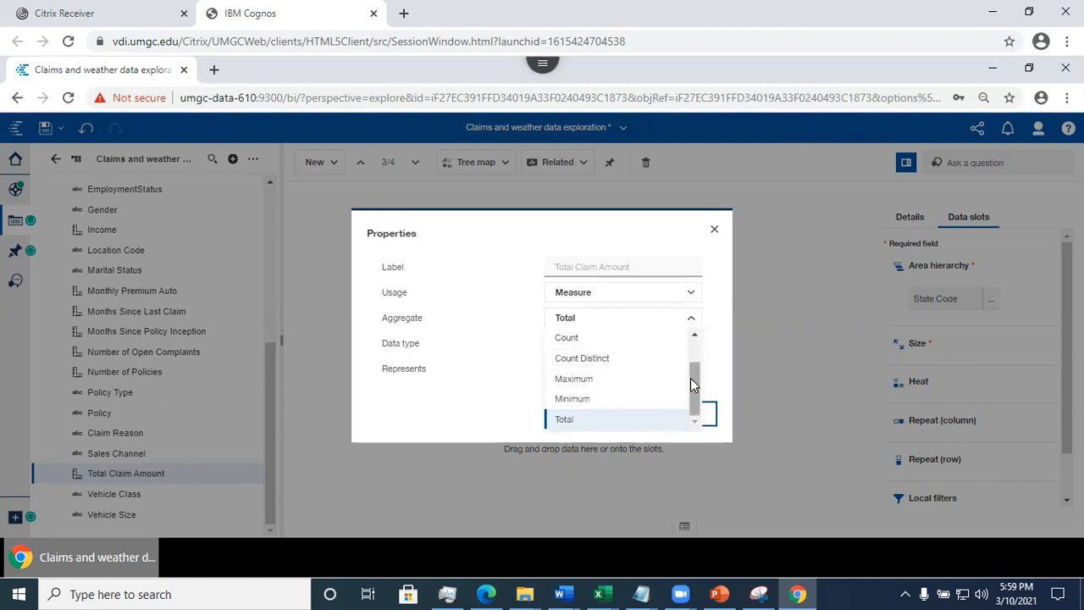
pyautogui.scroll(2, 692, 372)
pyautogui.click(566, 358)
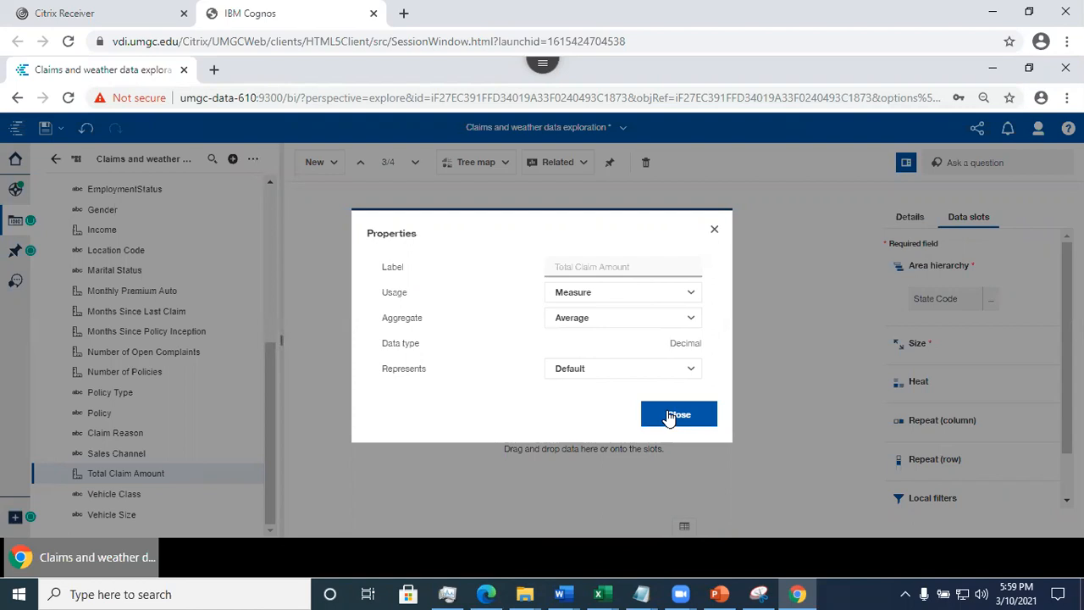
pyautogui.click(669, 415)
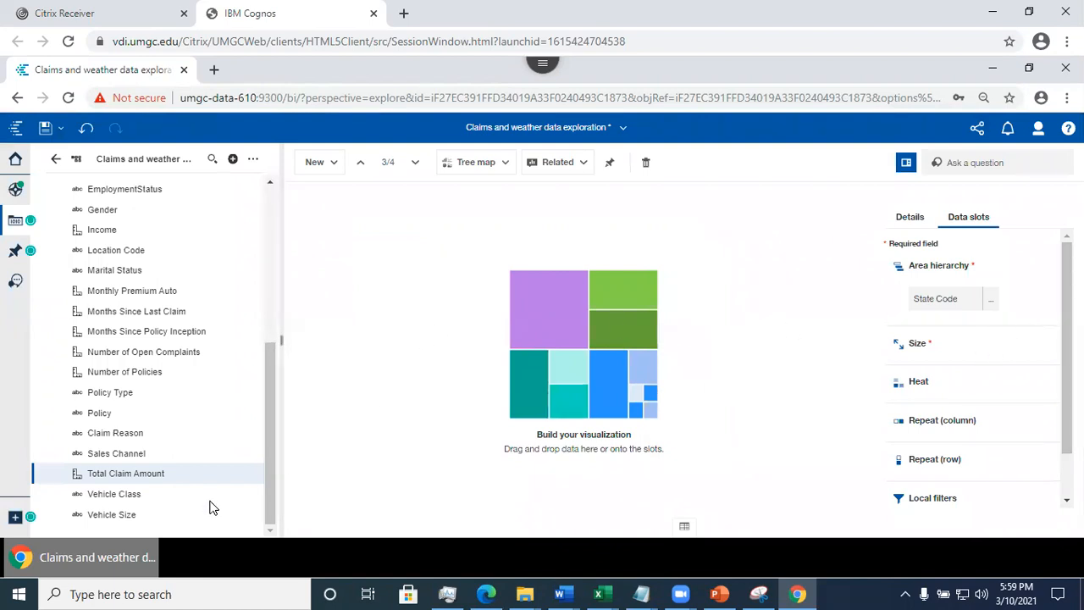
pyautogui.moveTo(145, 475); pyautogui.dragTo(939, 353)
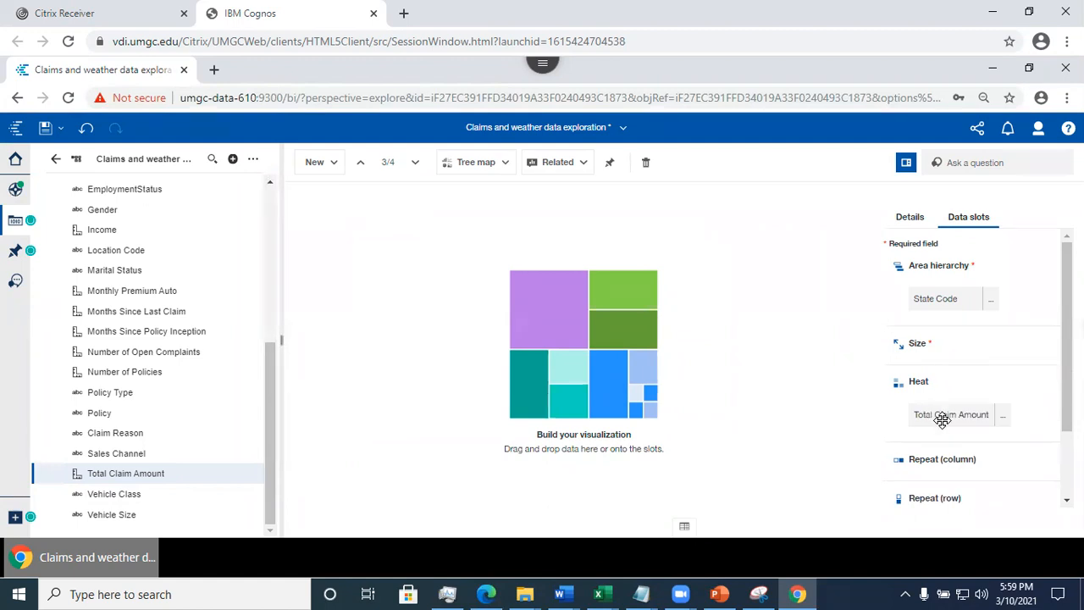
pyautogui.click(1001, 417)
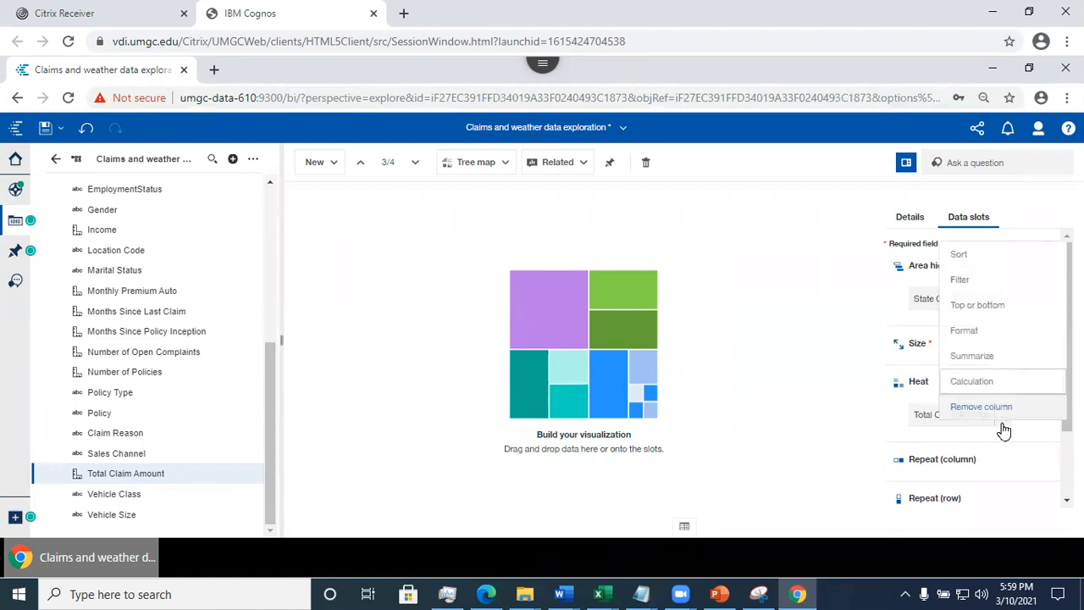
pyautogui.click(981, 407)
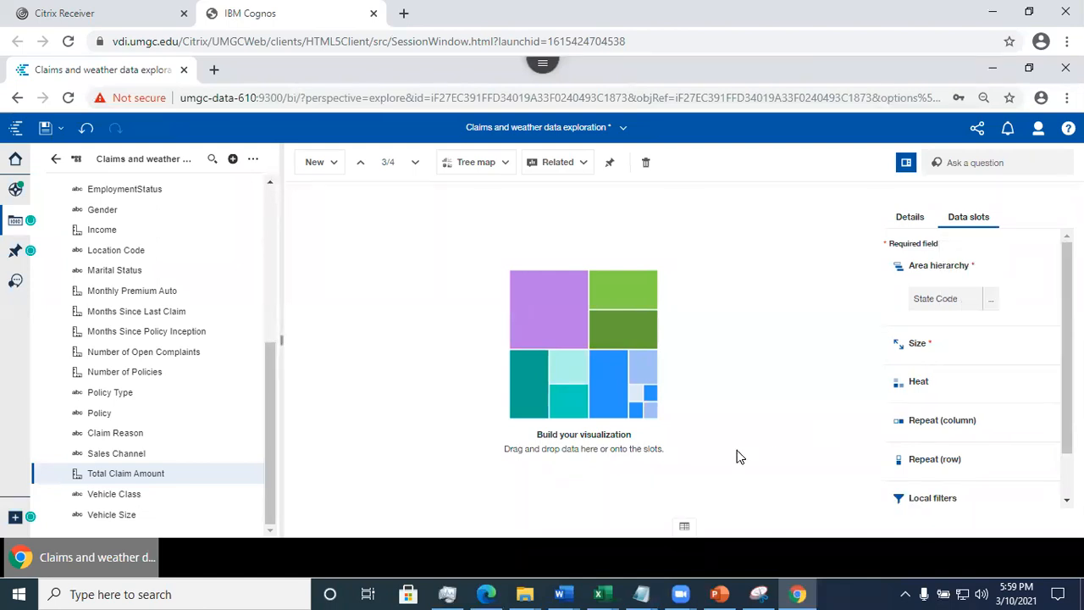
# - Assign Total Claim Amount to the tree map's Size slot, and remove it from that slot again
pyautogui.moveTo(106, 483); pyautogui.dragTo(925, 352)
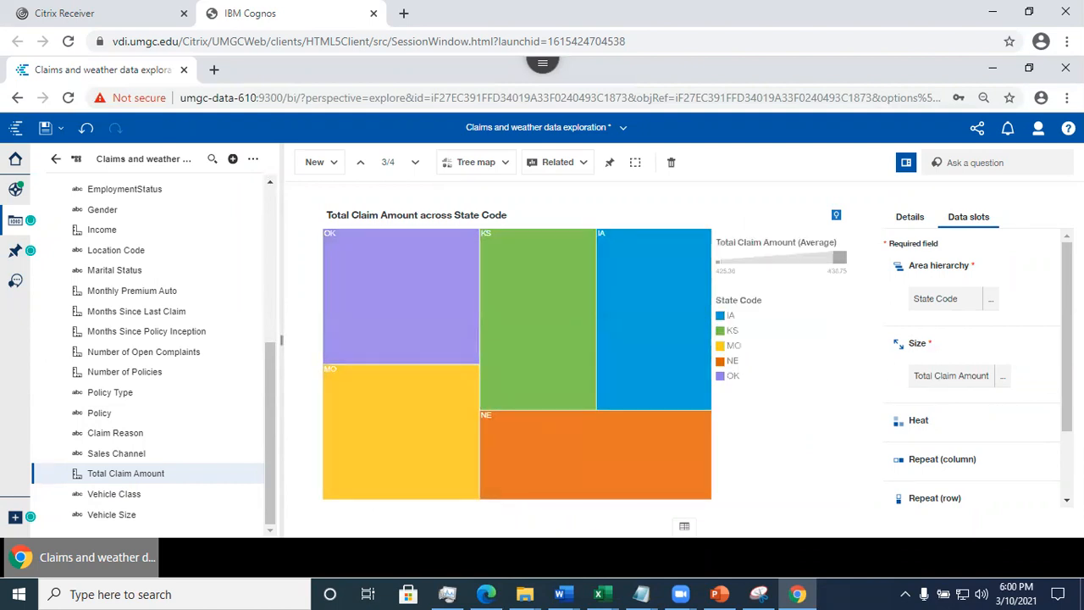
pyautogui.click(1003, 379)
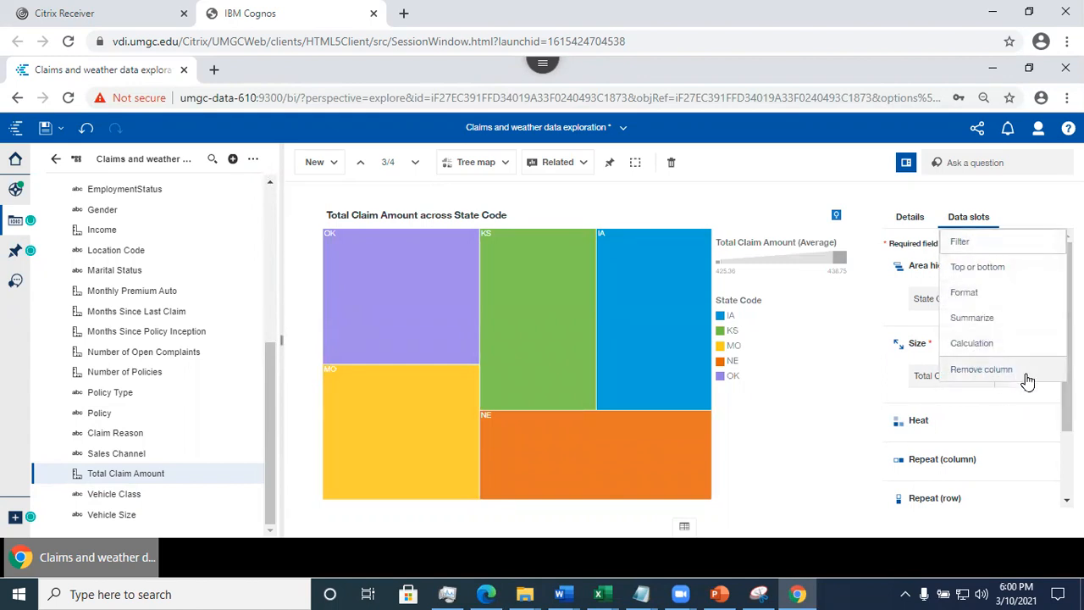
pyautogui.click(1012, 371)
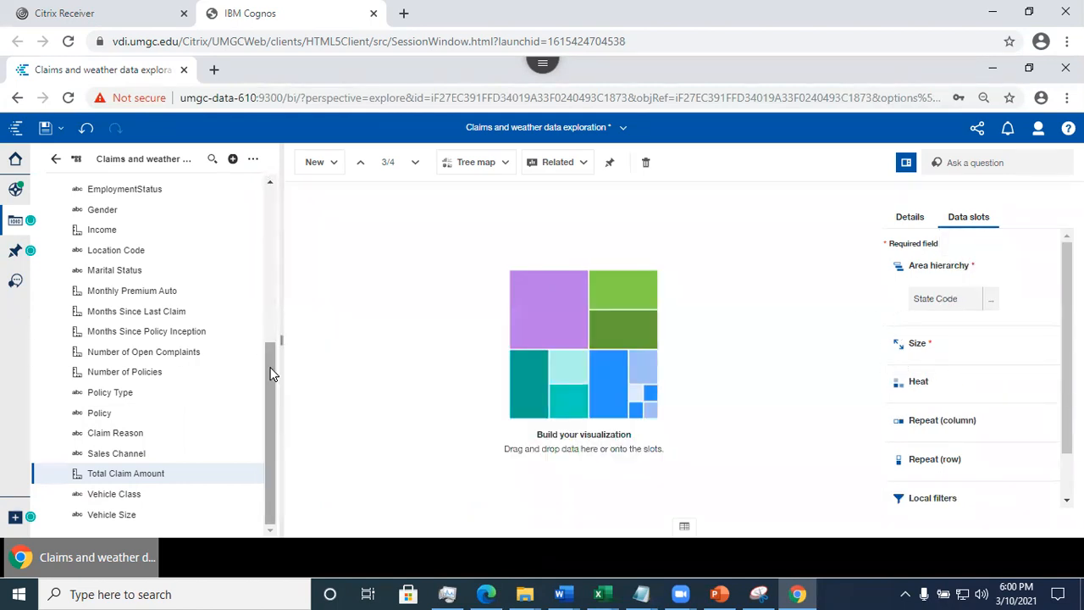
pyautogui.moveTo(268, 370); pyautogui.dragTo(261, 233)
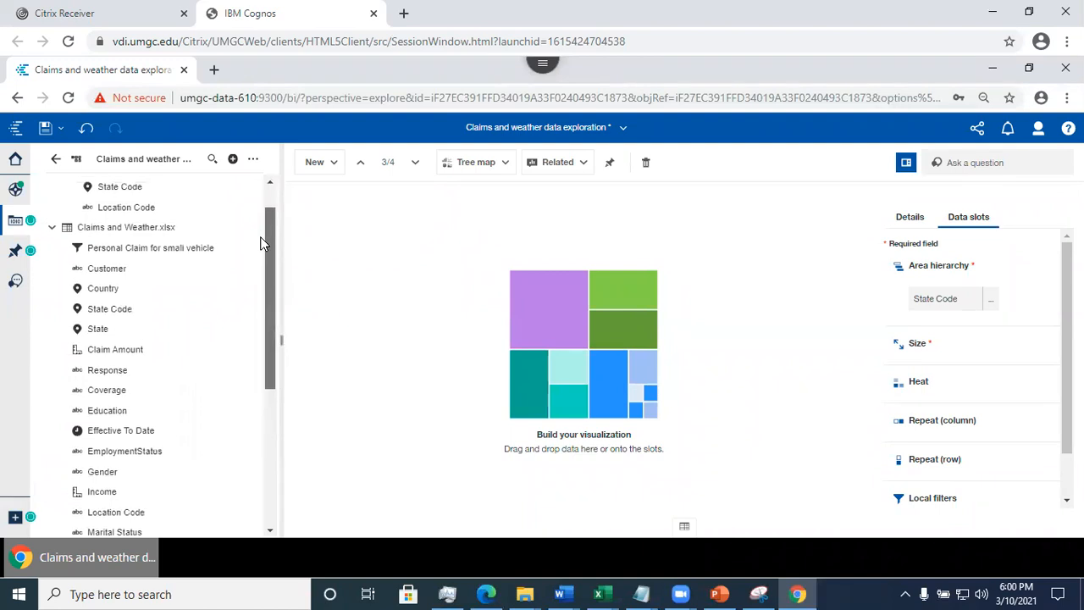
pyautogui.moveTo(215, 283); pyautogui.dragTo(946, 356)
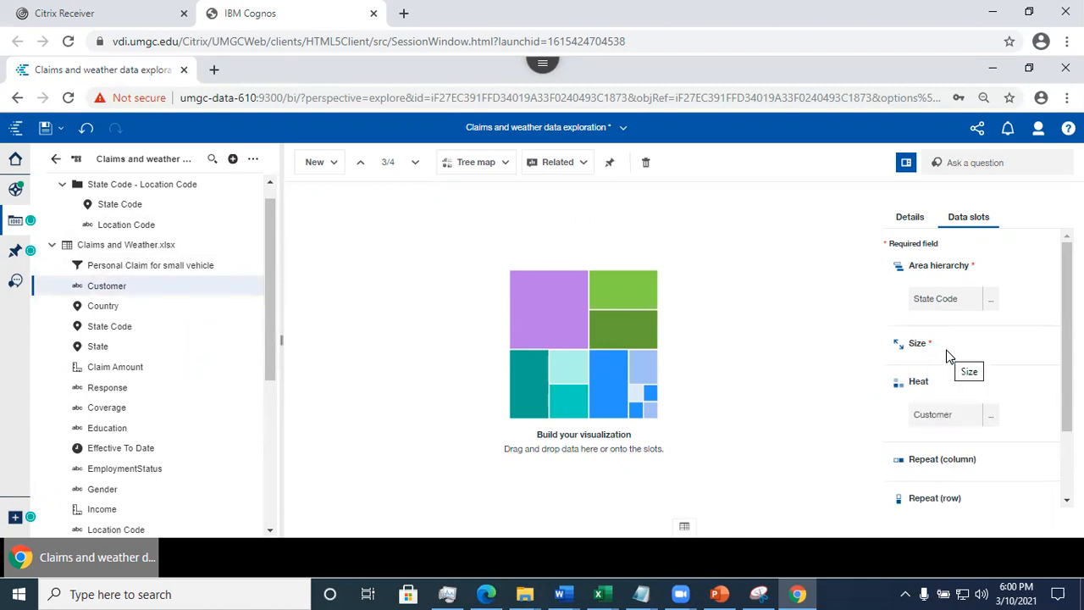
pyautogui.click(991, 424)
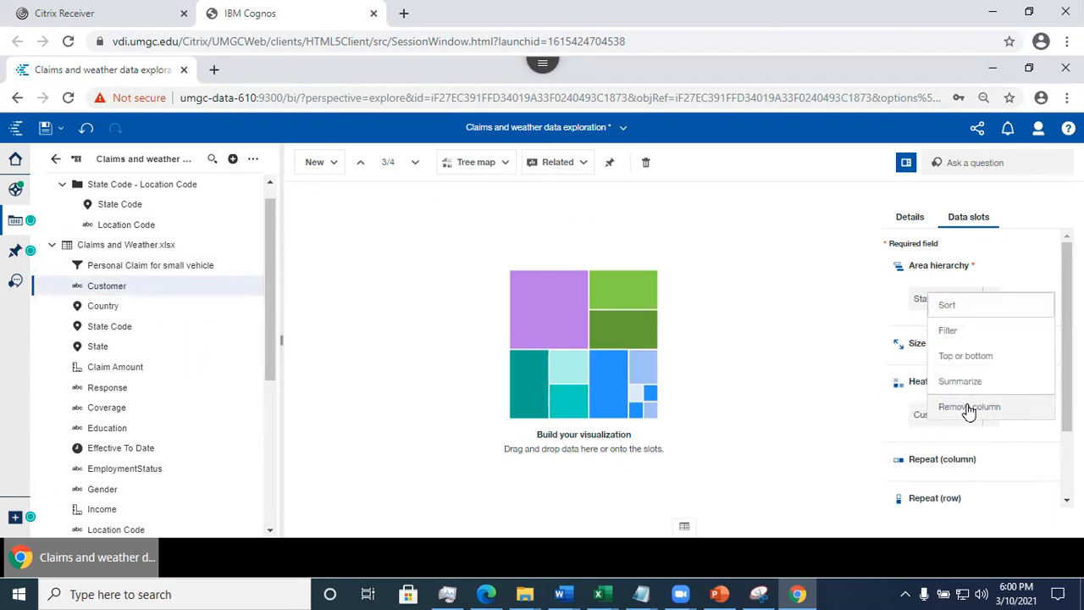
pyautogui.click(968, 409)
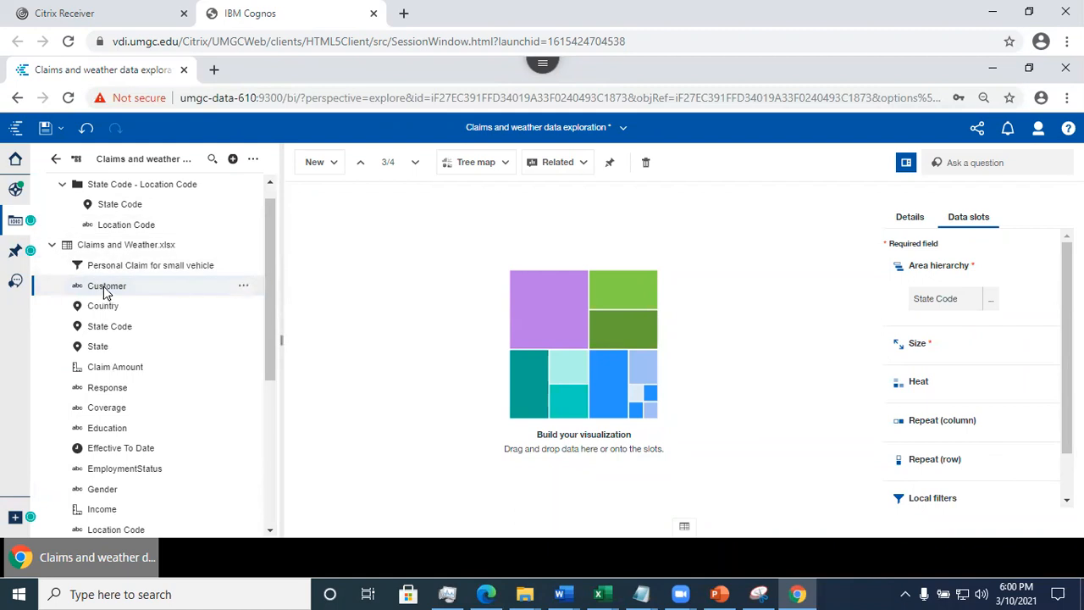
pyautogui.moveTo(623, 235); pyautogui.dragTo(928, 350)
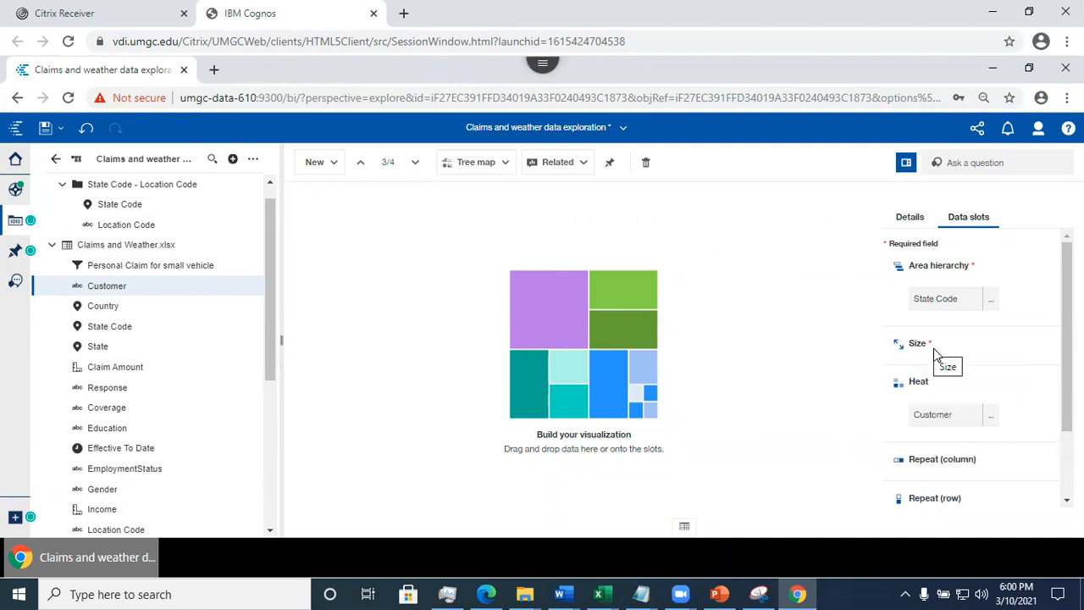
pyautogui.click(989, 415)
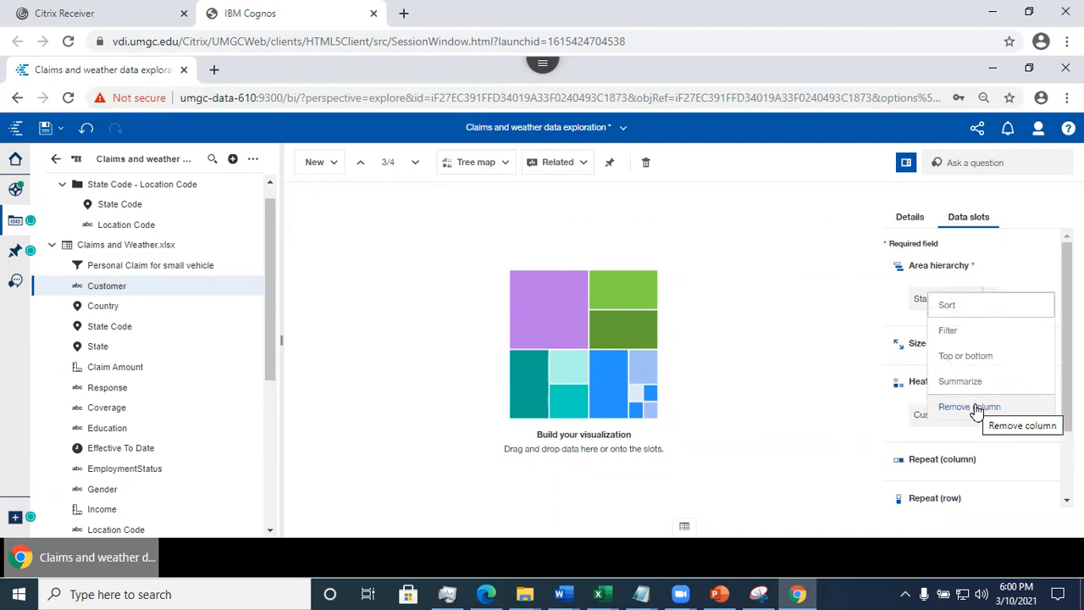
pyautogui.click(981, 407)
# - Assign the Customer field to the tree map's Size slot and inspect the MO area's customer count
pyautogui.moveTo(96, 286); pyautogui.dragTo(916, 354)
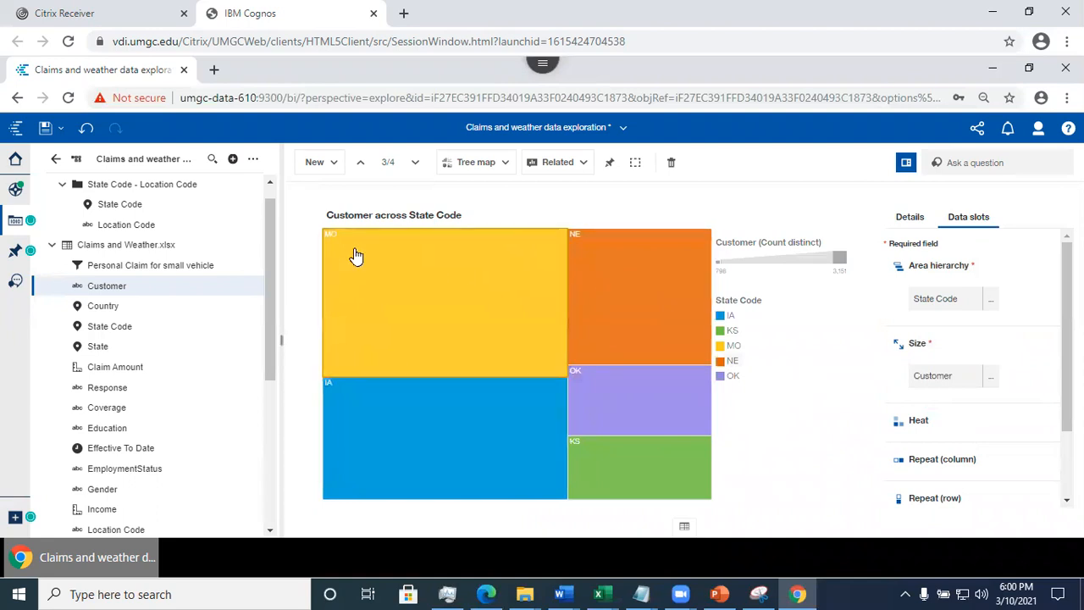
pyautogui.moveTo(372, 247)
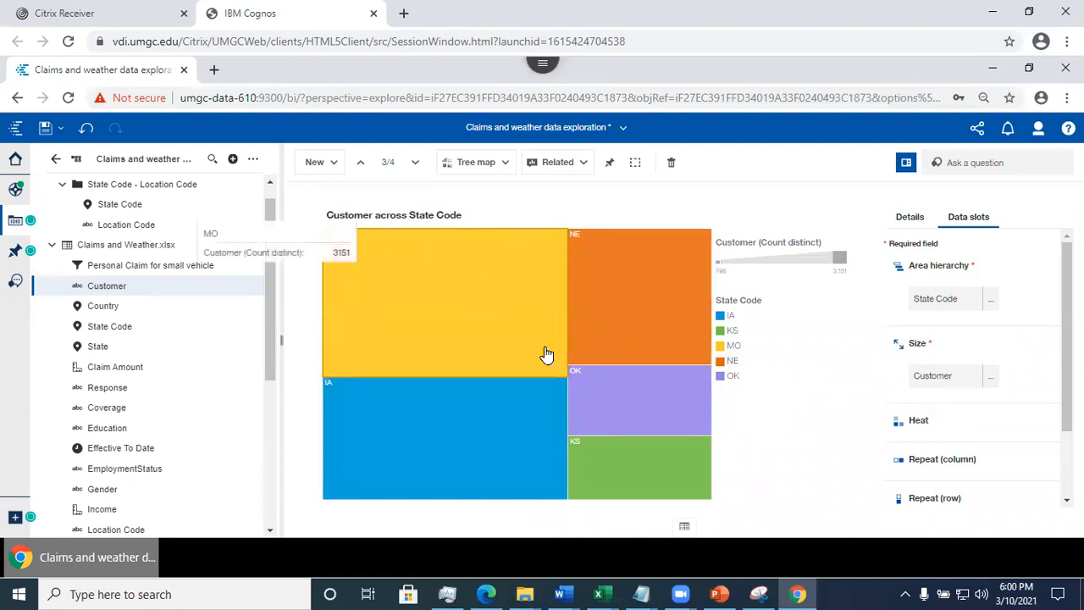
# - Drill down into the MO area to its location codes and display the underlying visualization data
pyautogui.click(503, 269)
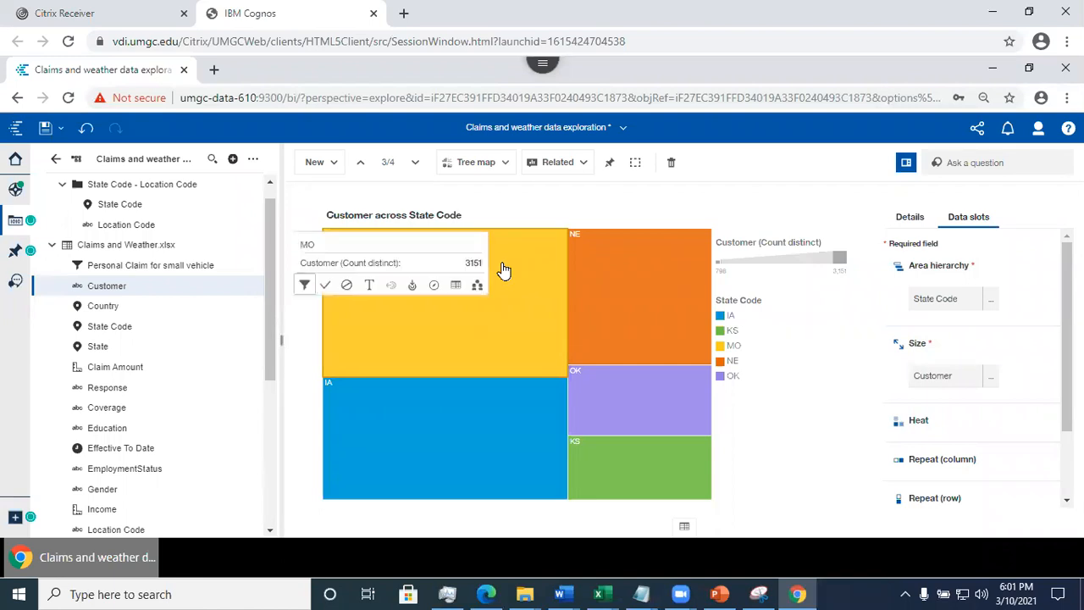
pyautogui.click(413, 287)
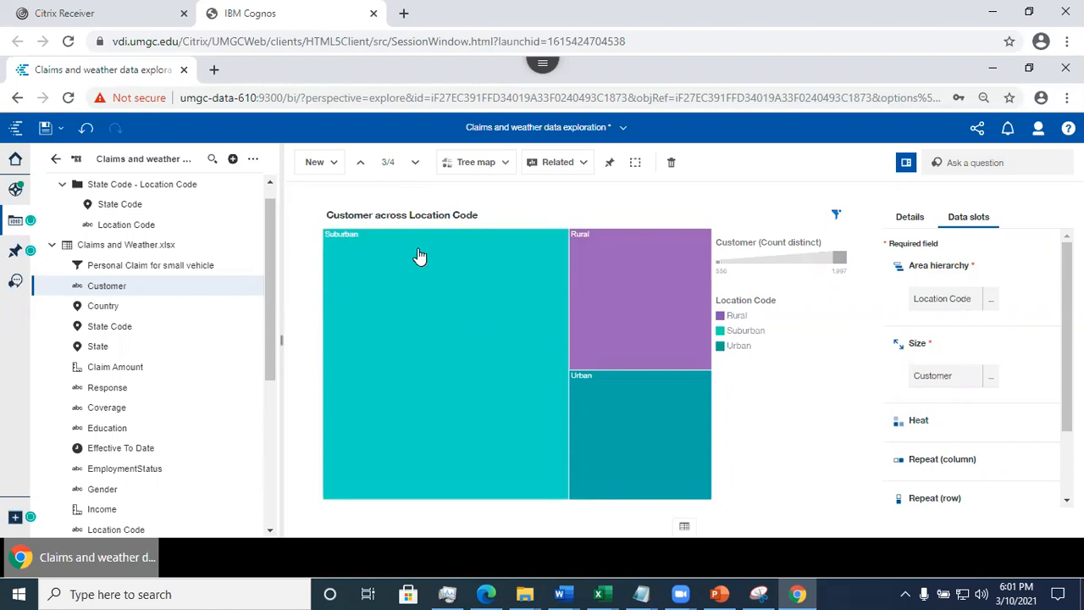
pyautogui.click(685, 530)
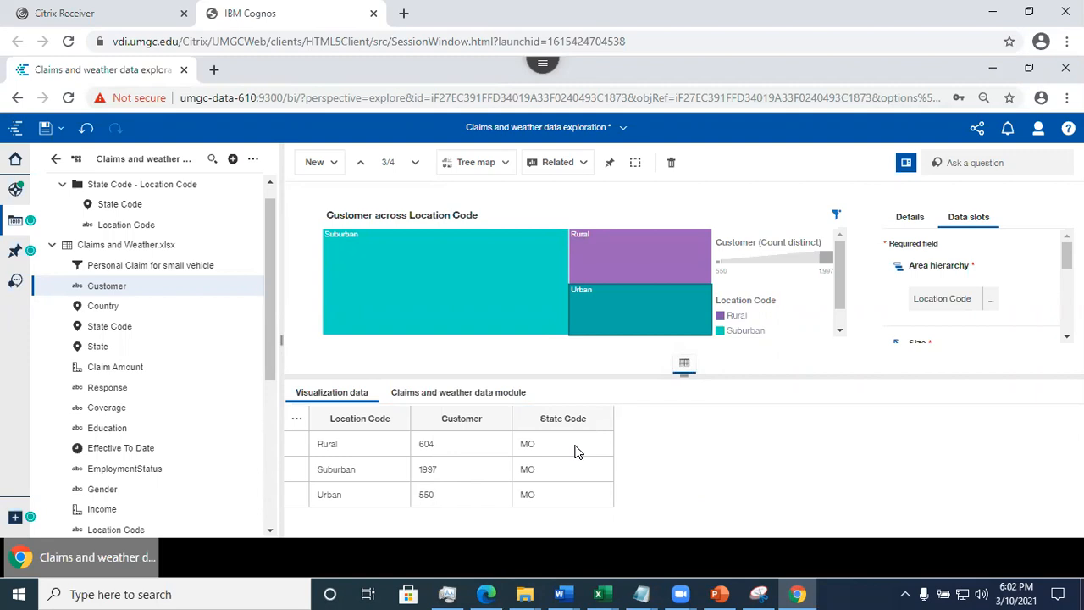
# - Check the usage and aggregate settings in the Customer field's properties
pyautogui.click(244, 288)
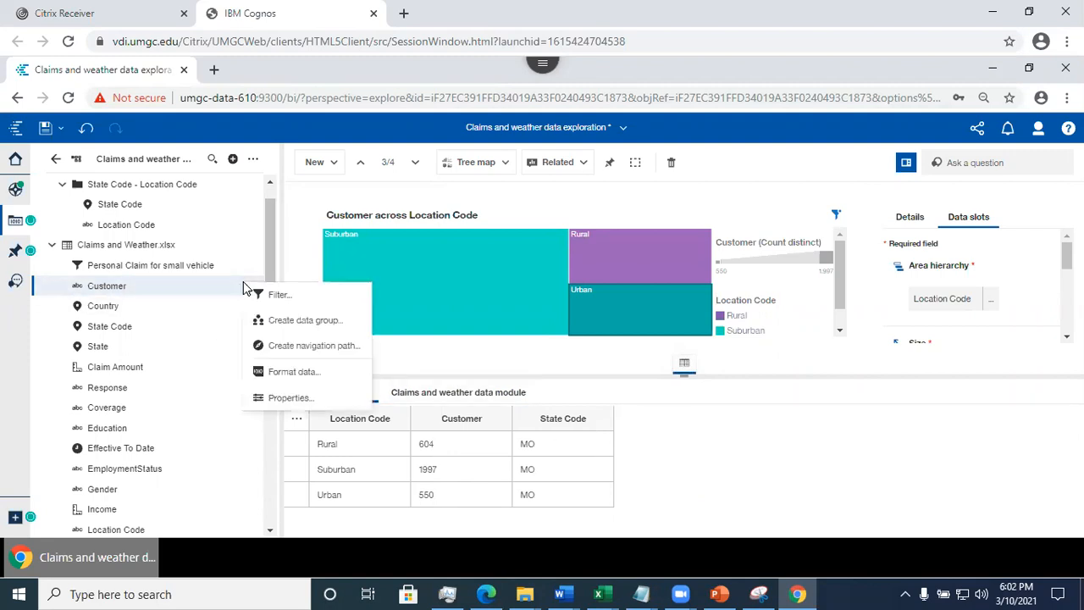
pyautogui.click(300, 402)
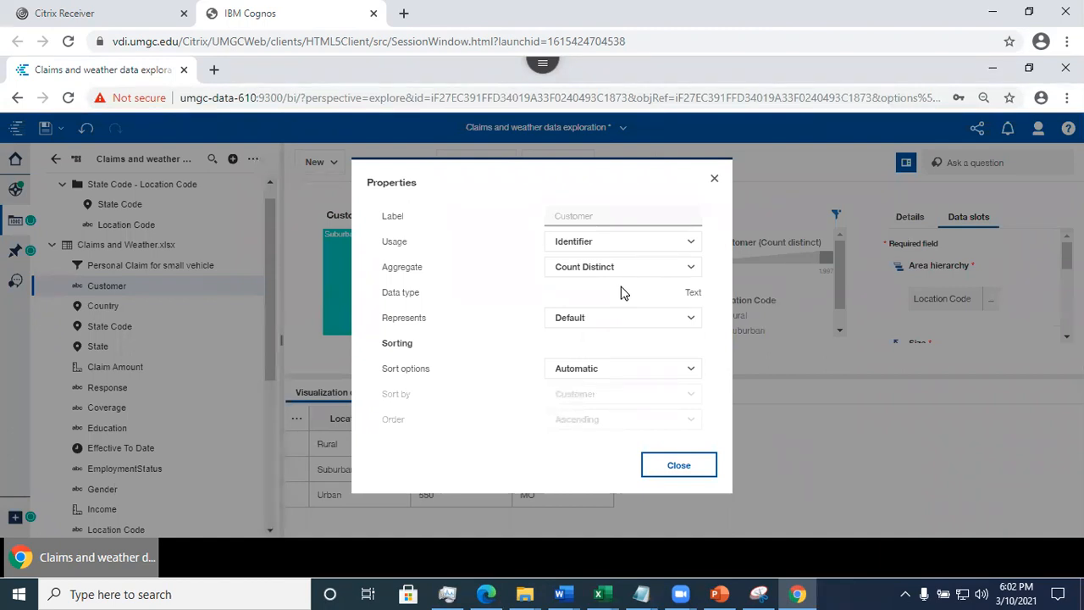
pyautogui.click(670, 464)
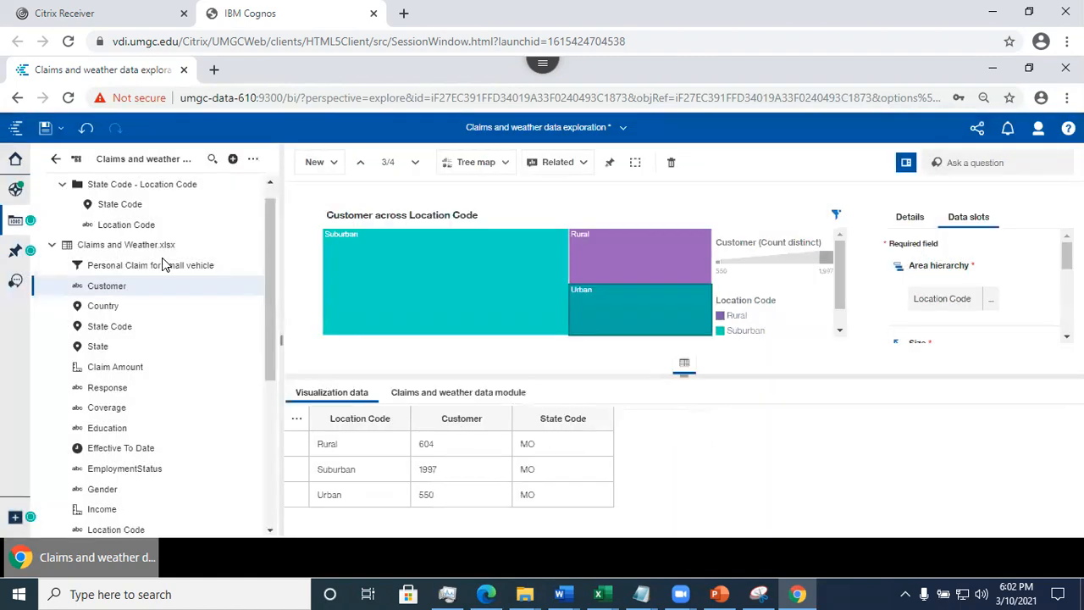
# - Drill up from the Suburban area to return the tree map to the state code level
pyautogui.click(405, 278)
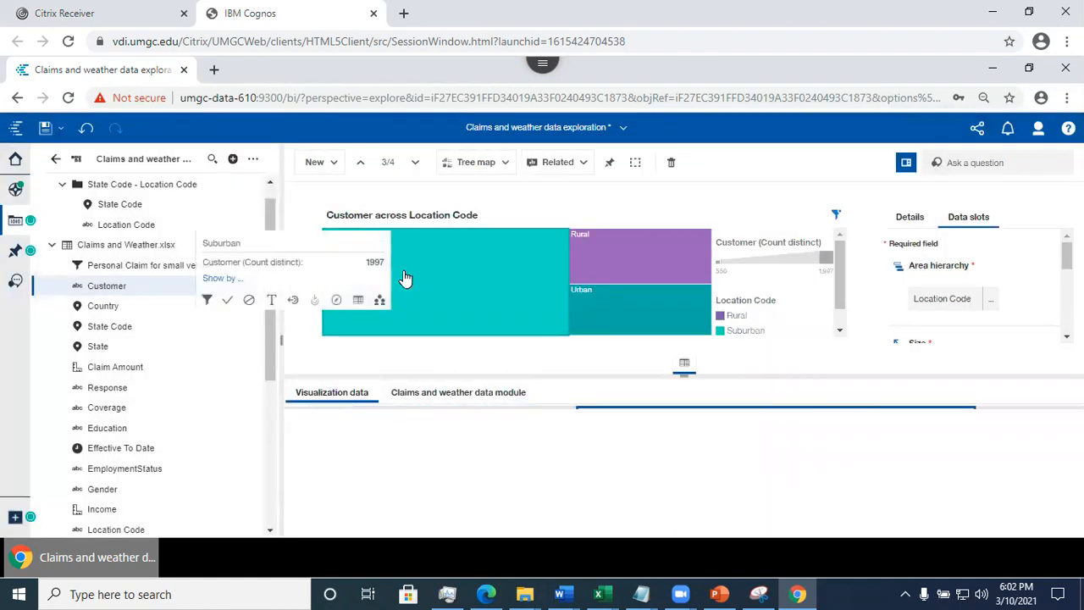
pyautogui.click(293, 303)
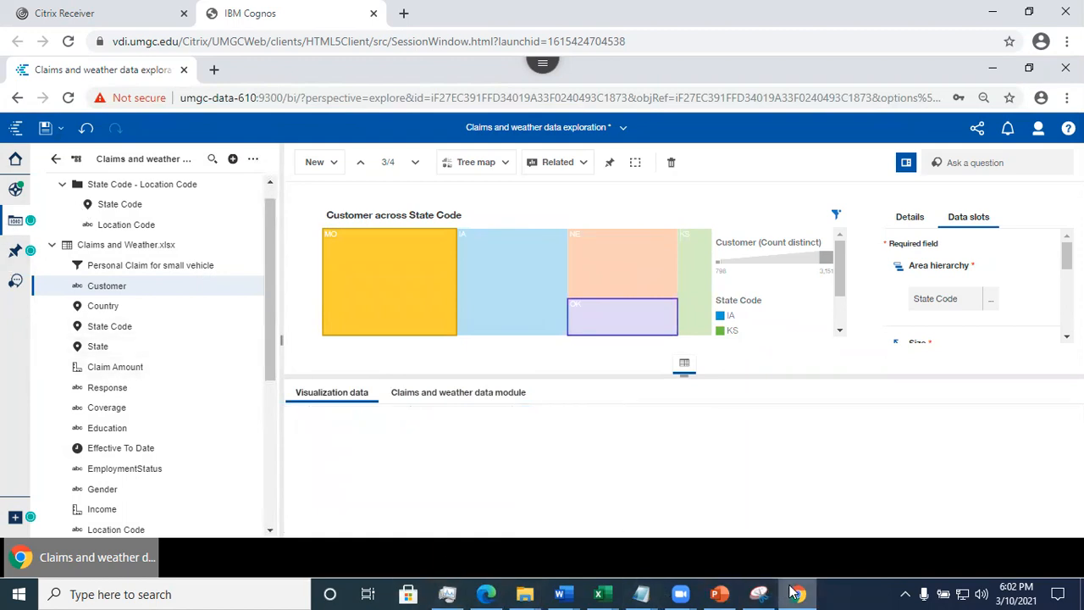
pyautogui.moveTo(796, 592)
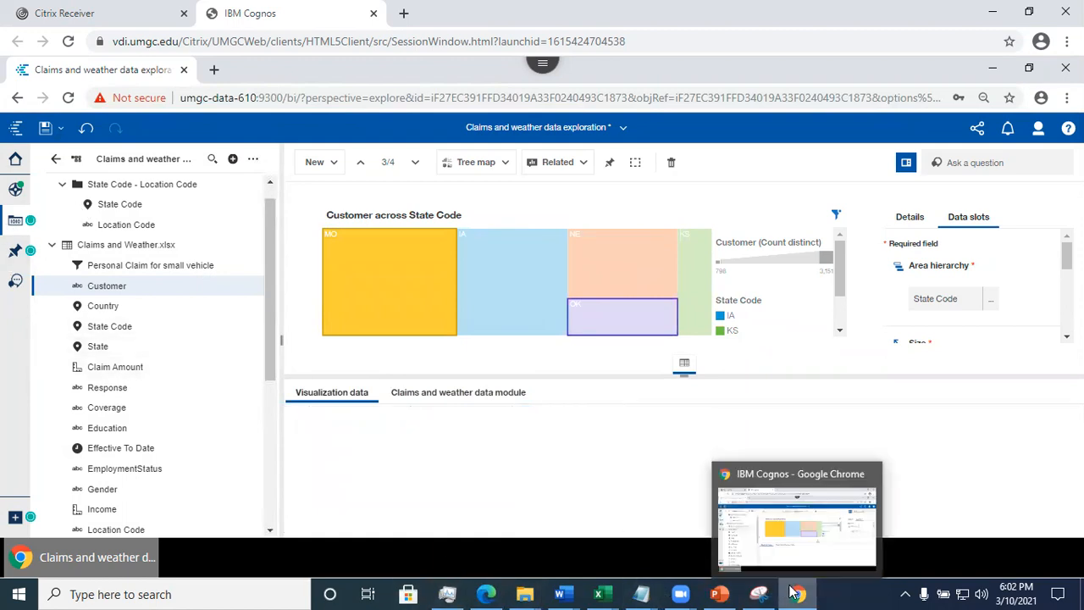
# - Switch to the PowerPoint presentation and view the drill down example on slide 32 and the Calculation slide 33
pyautogui.click(719, 594)
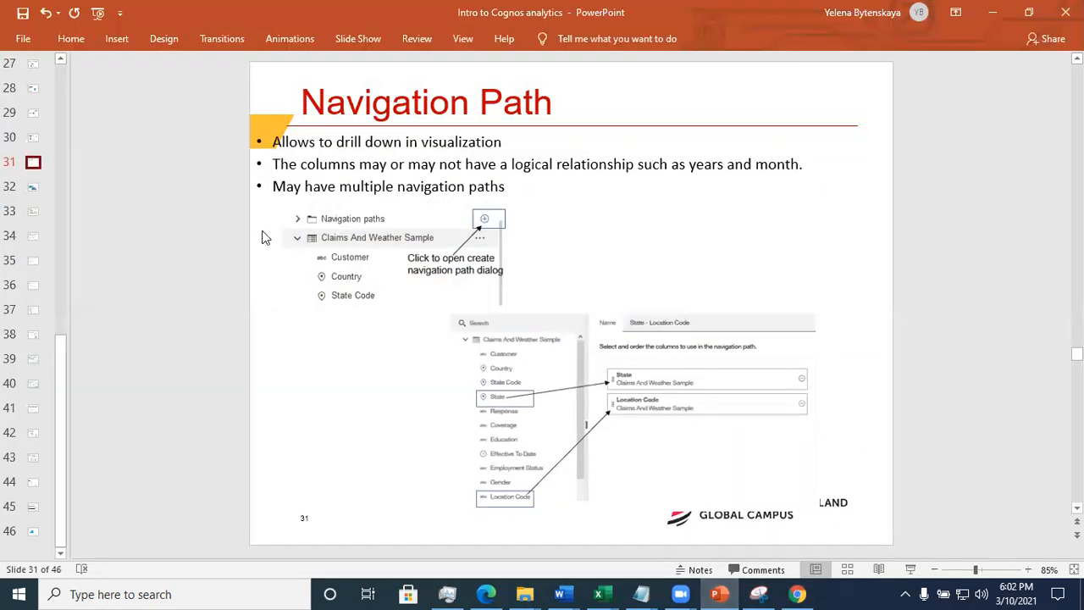
pyautogui.click(32, 194)
pyautogui.click(32, 193)
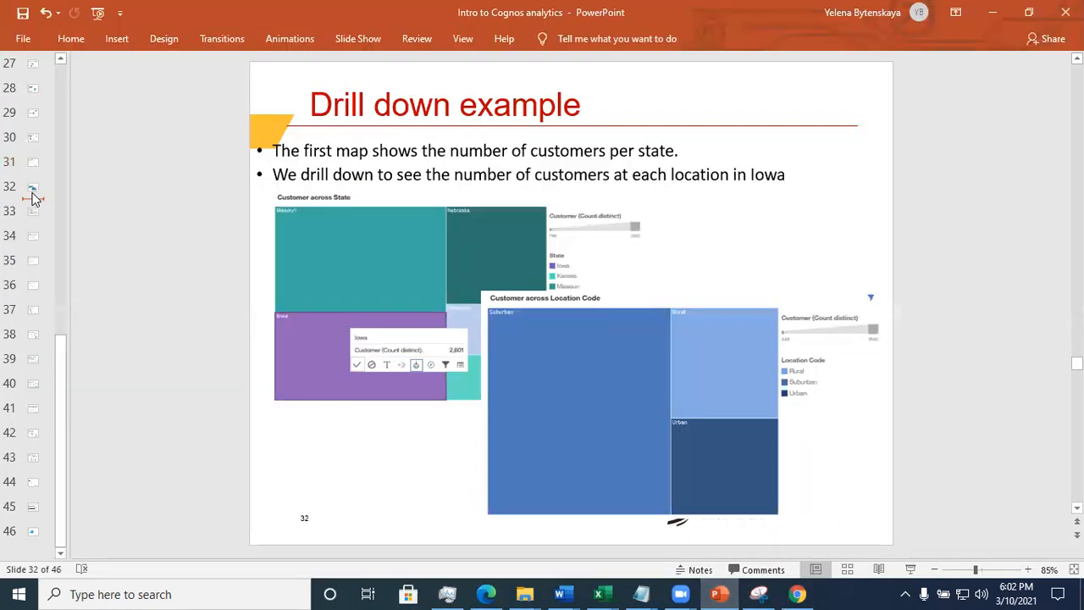
pyautogui.click(34, 213)
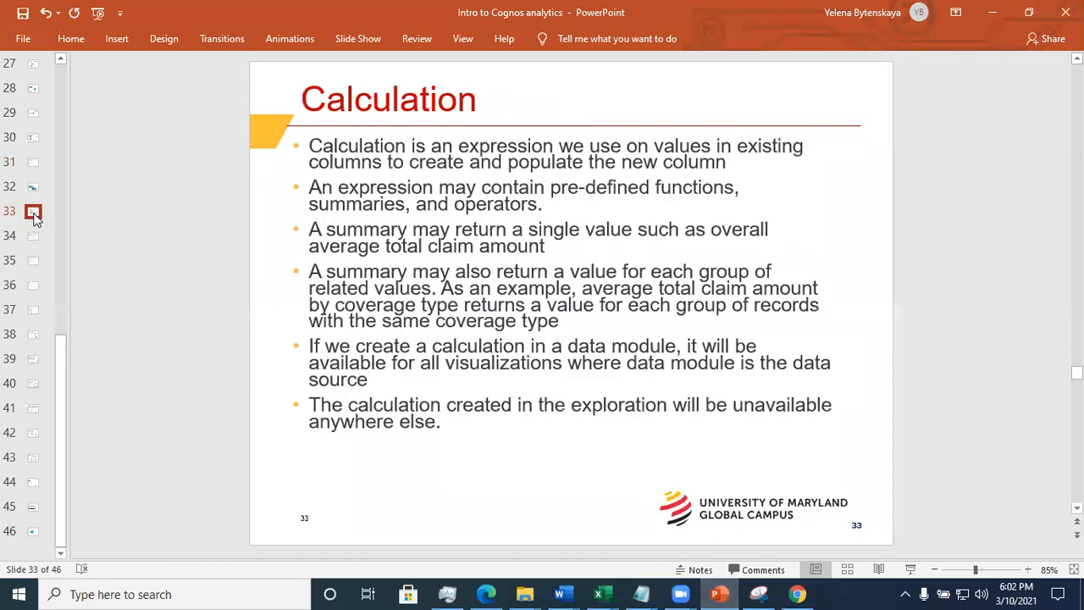
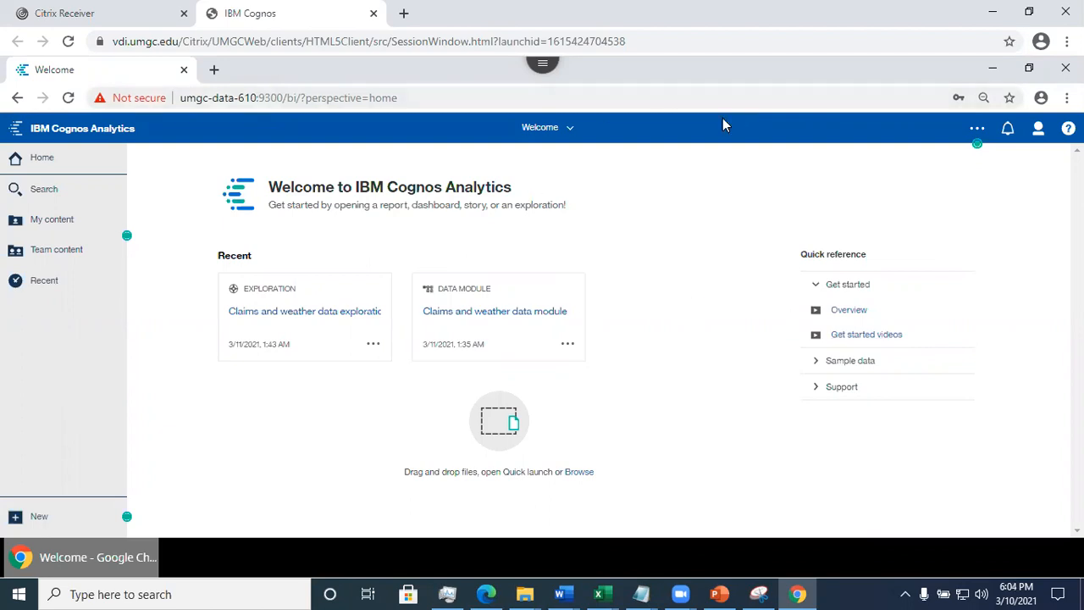
# - Open the Claims and weather data module and start a new calculation named Annual Premium in the Claims and Weather.xlsx table
pyautogui.click(480, 319)
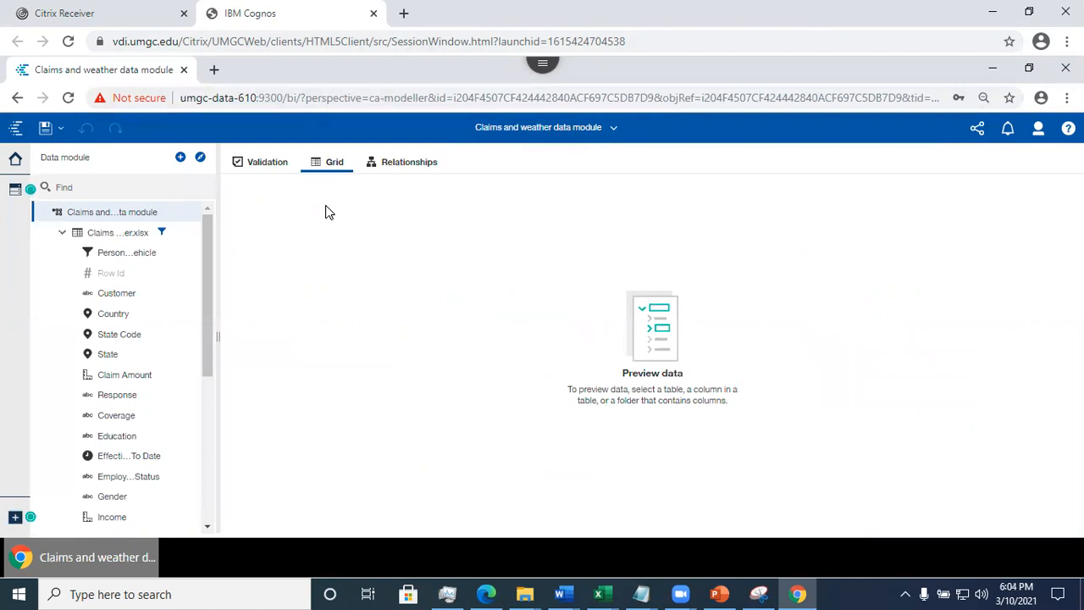
pyautogui.moveTo(132, 236)
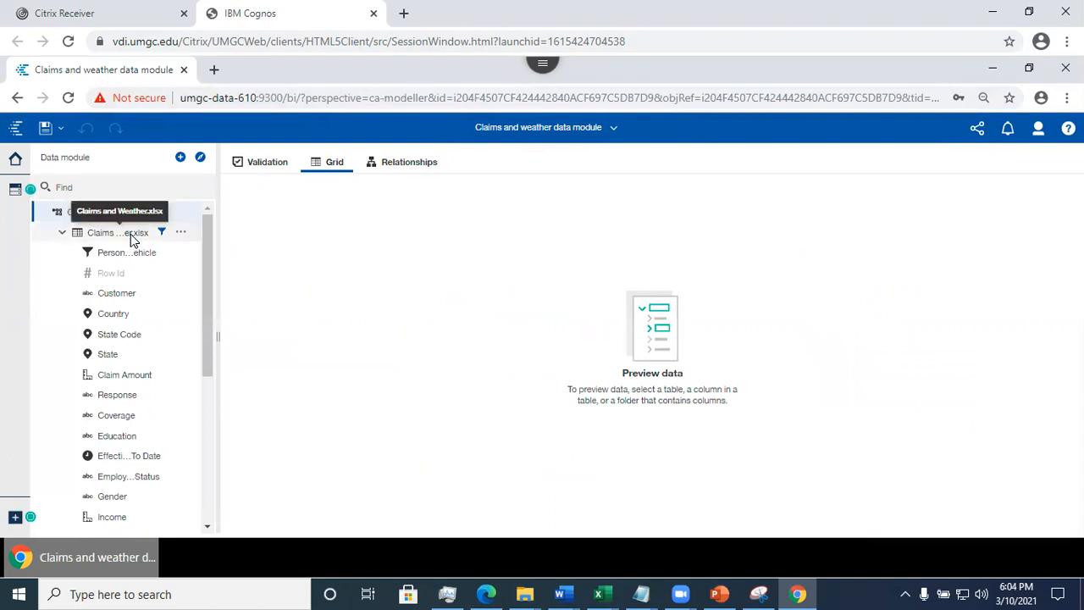
pyautogui.click(183, 235)
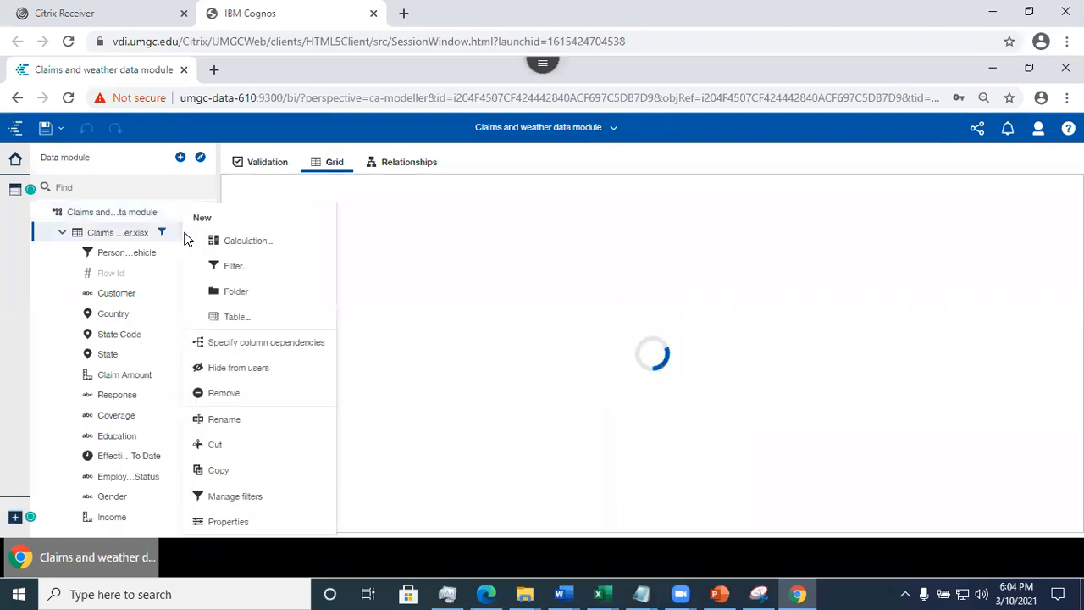
pyautogui.click(243, 244)
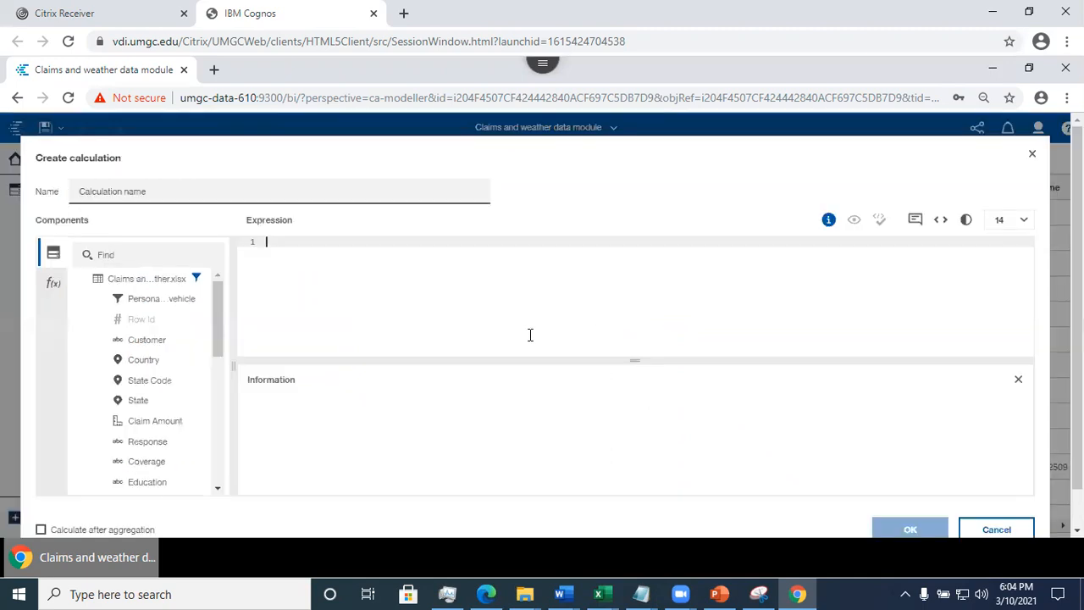
pyautogui.click(192, 195)
pyautogui.moveTo(192, 195); pyautogui.dragTo(19, 195)
pyautogui.write('Annual')
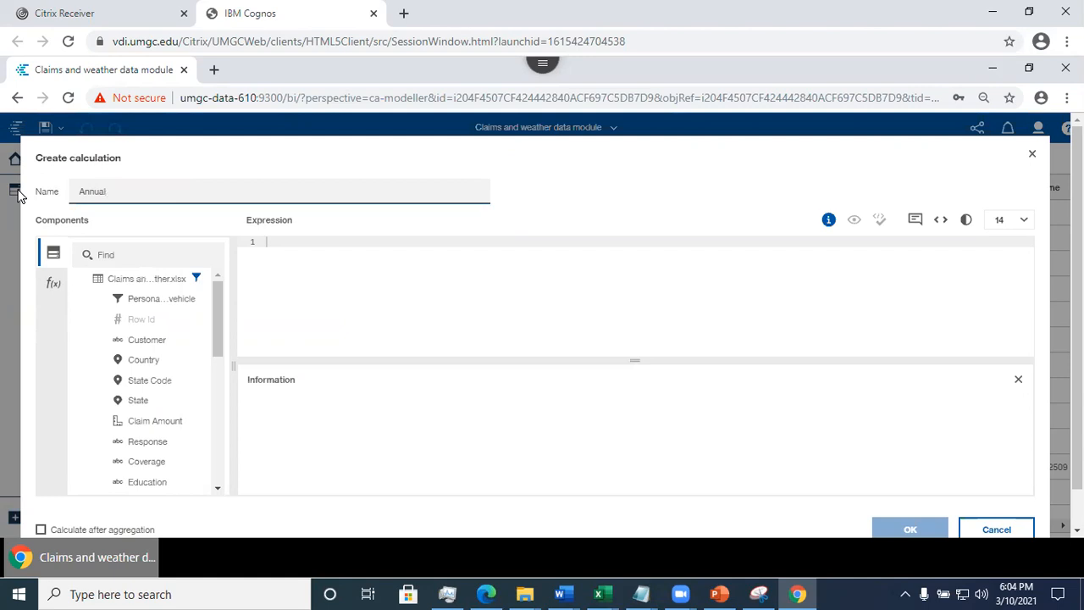
pyautogui.write(' Premium')
# - Define the Annual Premium expression as Monthly_Premium_Auto *12 and create the calculation
pyautogui.click(281, 239)
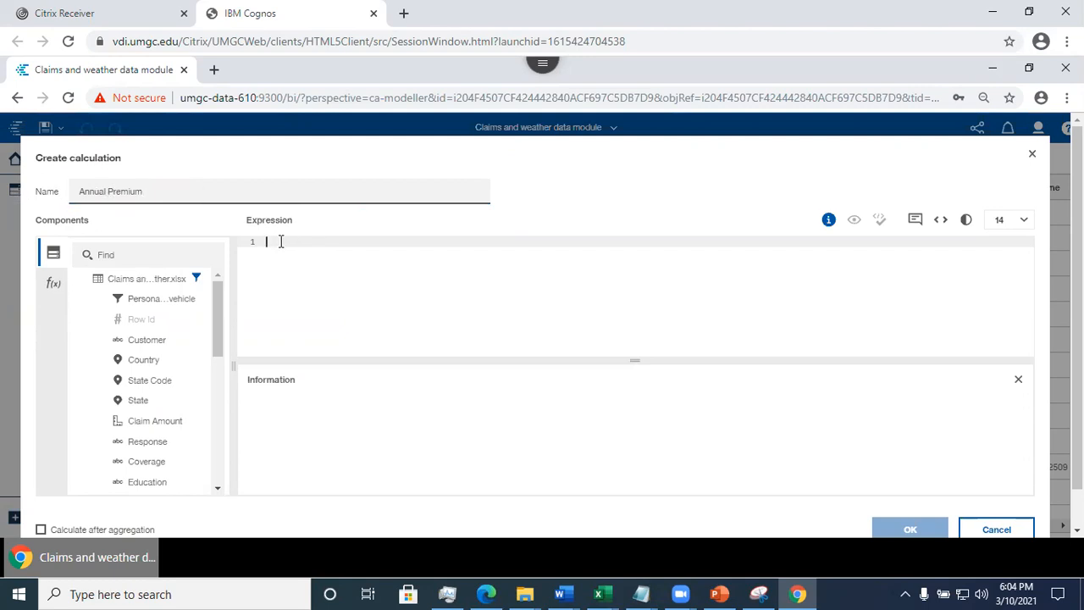
pyautogui.scroll(-1, 214, 318)
pyautogui.moveTo(216, 323); pyautogui.dragTo(229, 399)
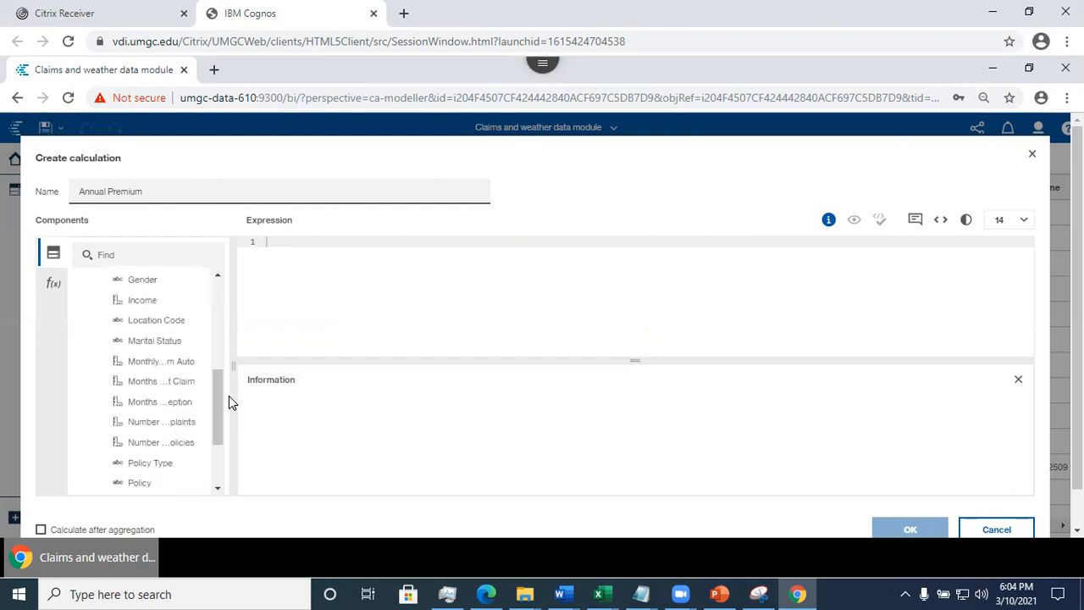
pyautogui.click(145, 362)
pyautogui.moveTo(172, 354); pyautogui.dragTo(294, 245)
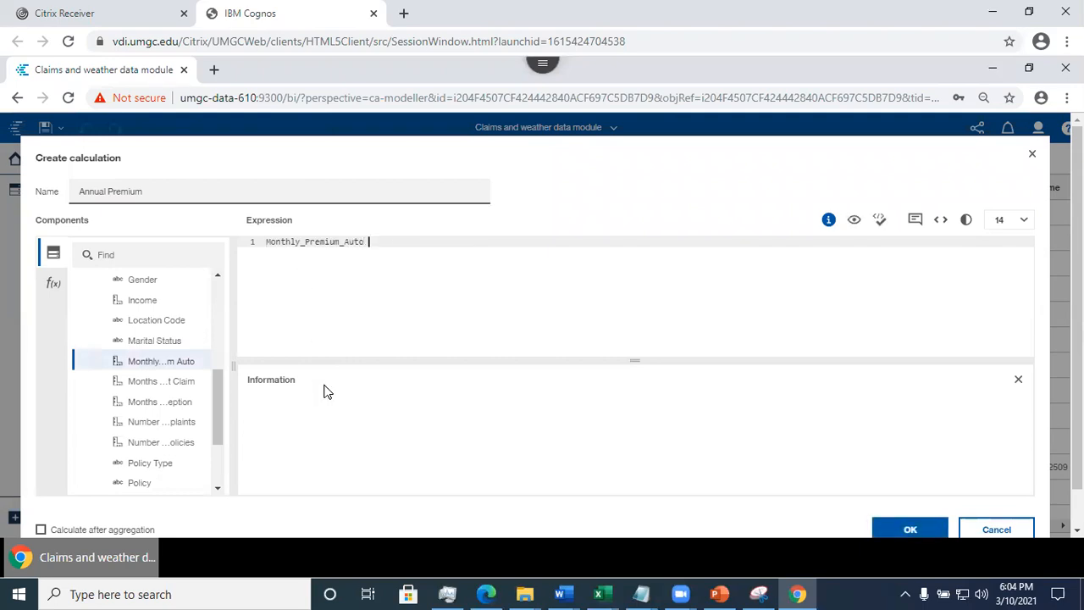
pyautogui.write('*12')
pyautogui.click(148, 198)
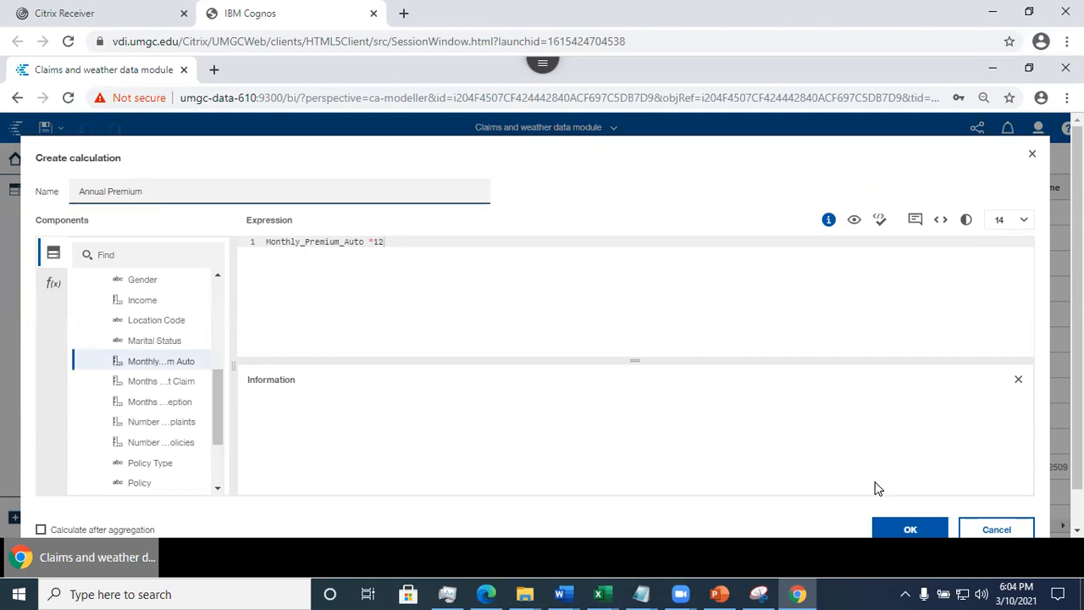
pyautogui.click(904, 532)
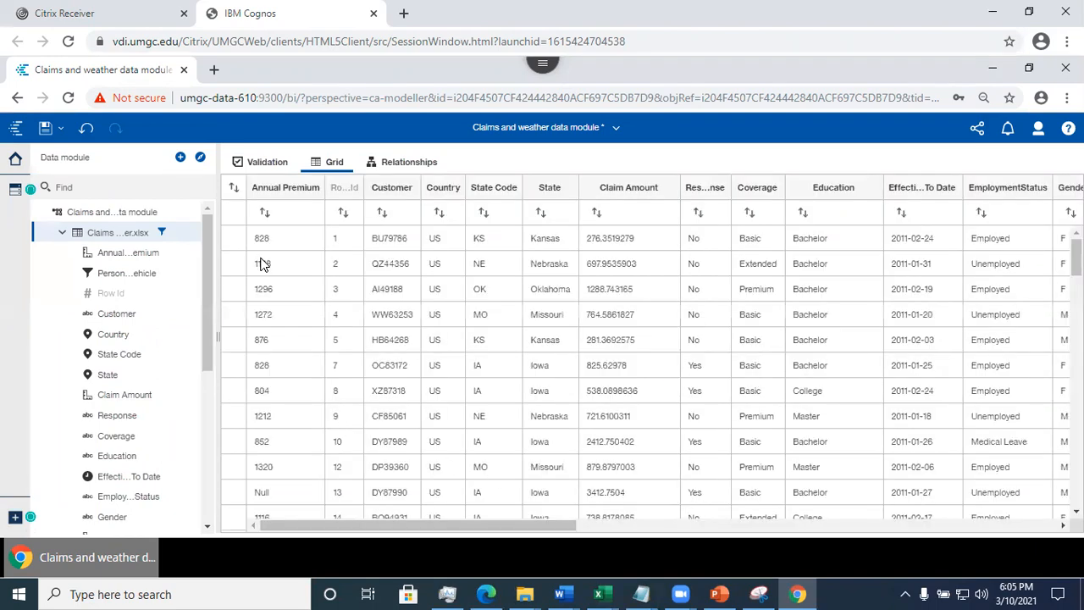
# - Review the Annual Premium calculation's expression and the Monthly Premium Auto column in the data grid
pyautogui.click(283, 190)
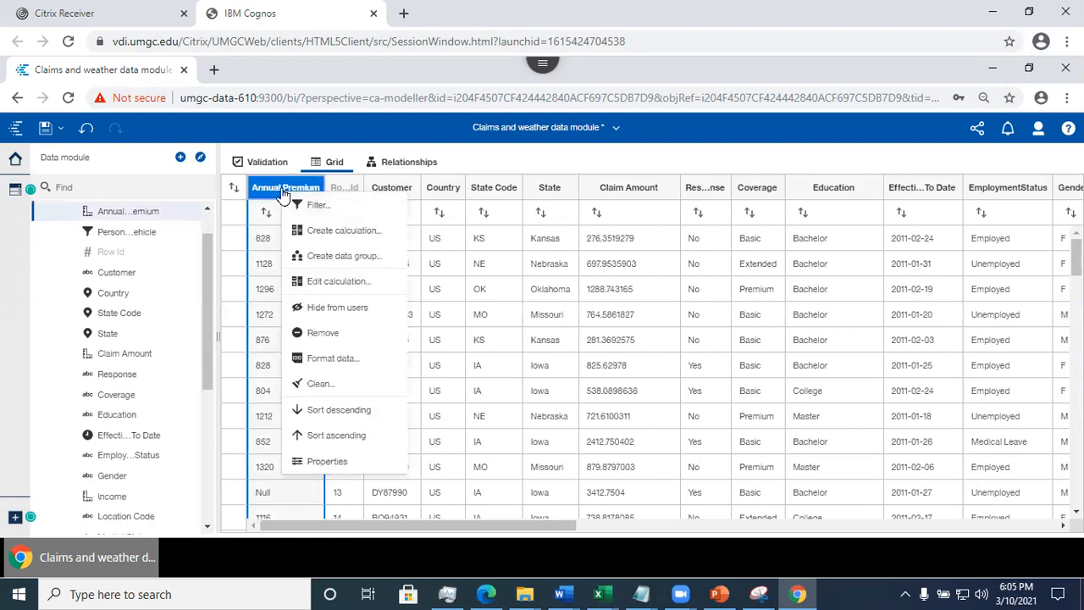
pyautogui.click(322, 283)
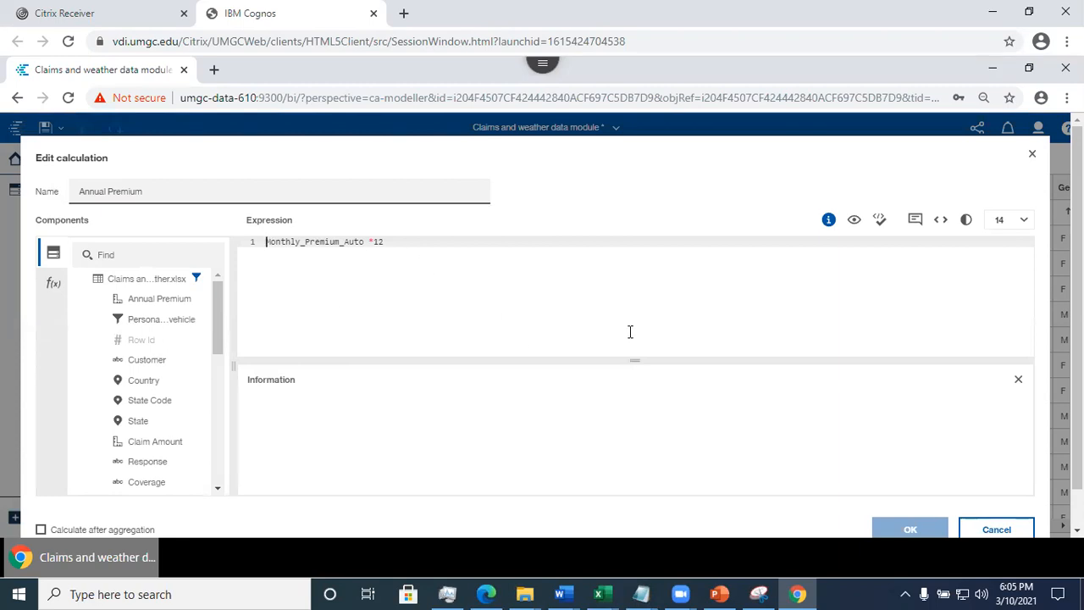
pyautogui.click(1029, 161)
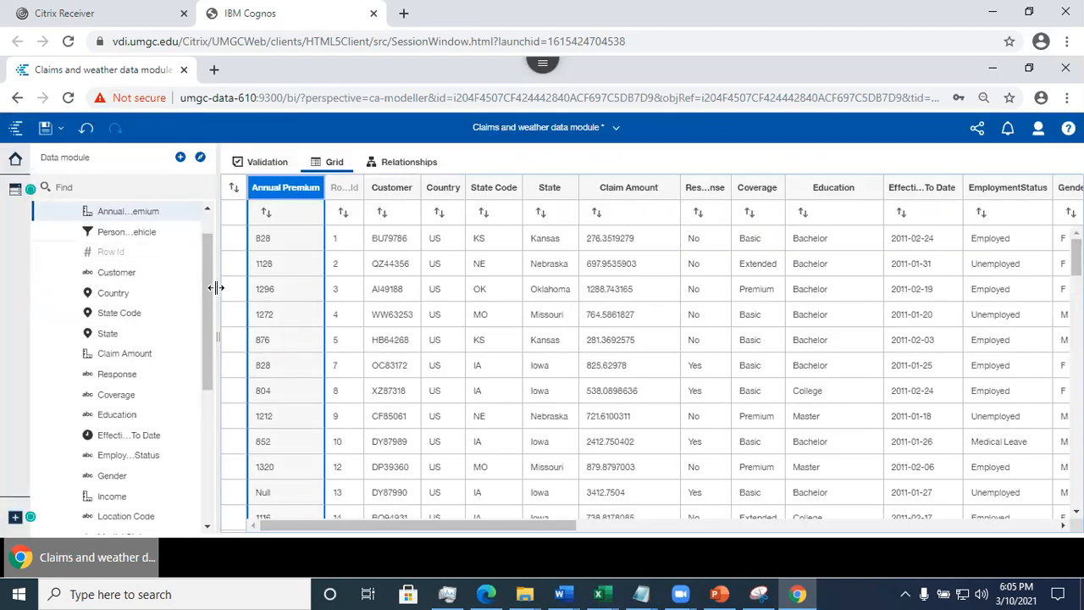
pyautogui.scroll(2, 211, 254)
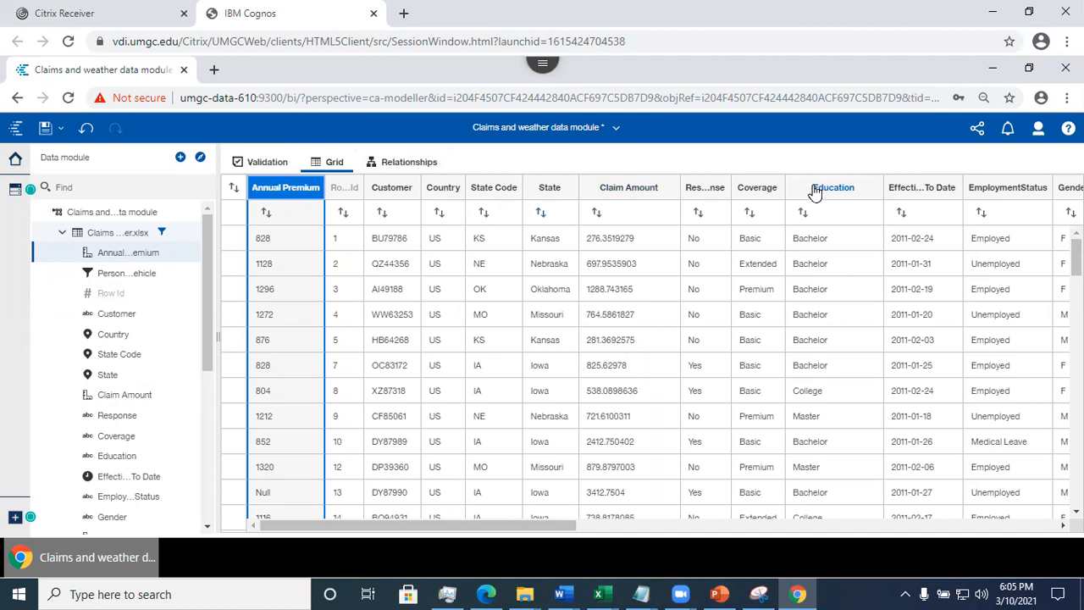
pyautogui.moveTo(494, 530); pyautogui.dragTo(699, 536)
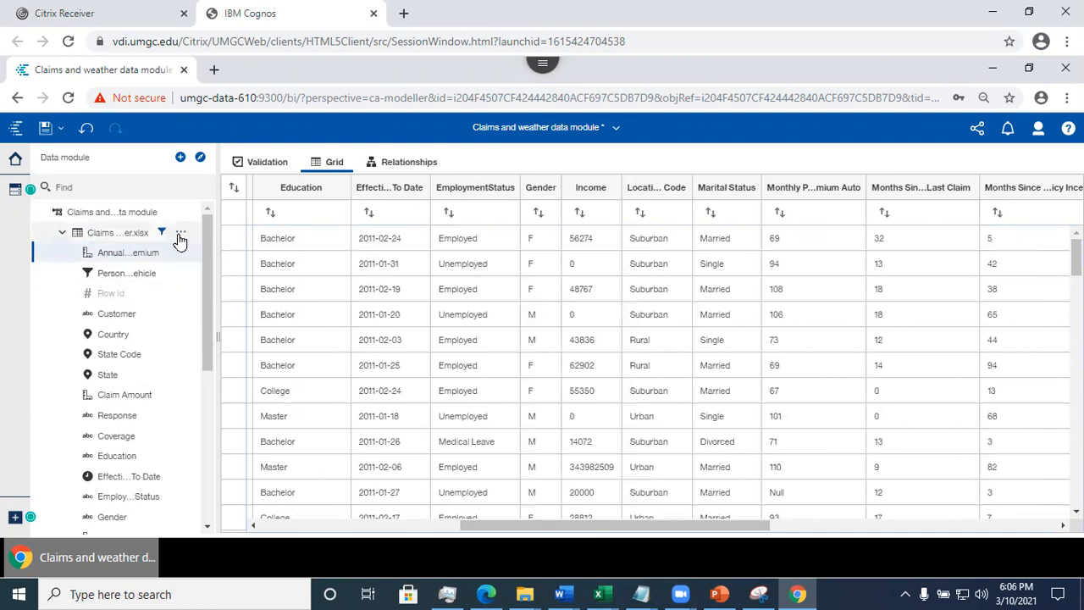
pyautogui.click(180, 232)
pyautogui.rightClick(180, 228)
pyautogui.click(180, 229)
pyautogui.rightClick(180, 230)
pyautogui.click(181, 230)
pyautogui.rightClick(180, 230)
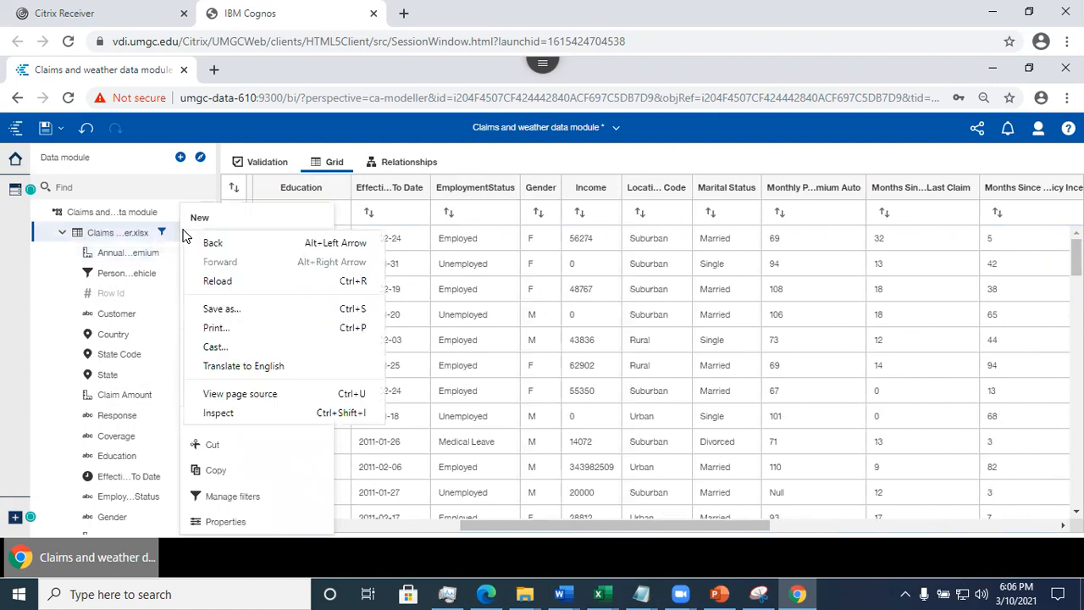
pyautogui.click(379, 140)
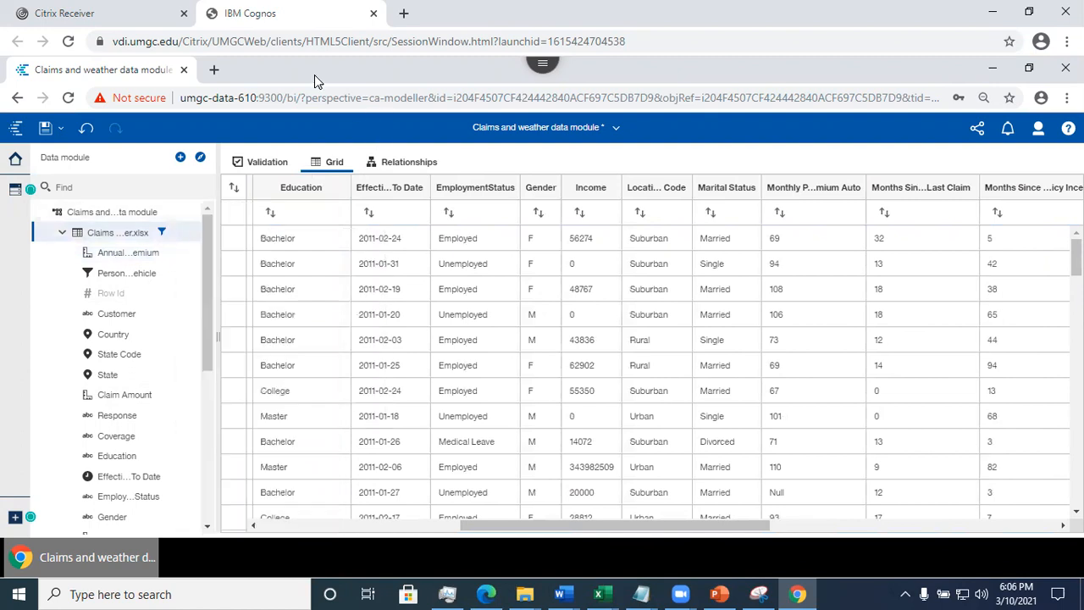
# - Start another calculation in the Claims and Weather.xlsx table and name it Avg ClaimAmount by response
pyautogui.click(182, 233)
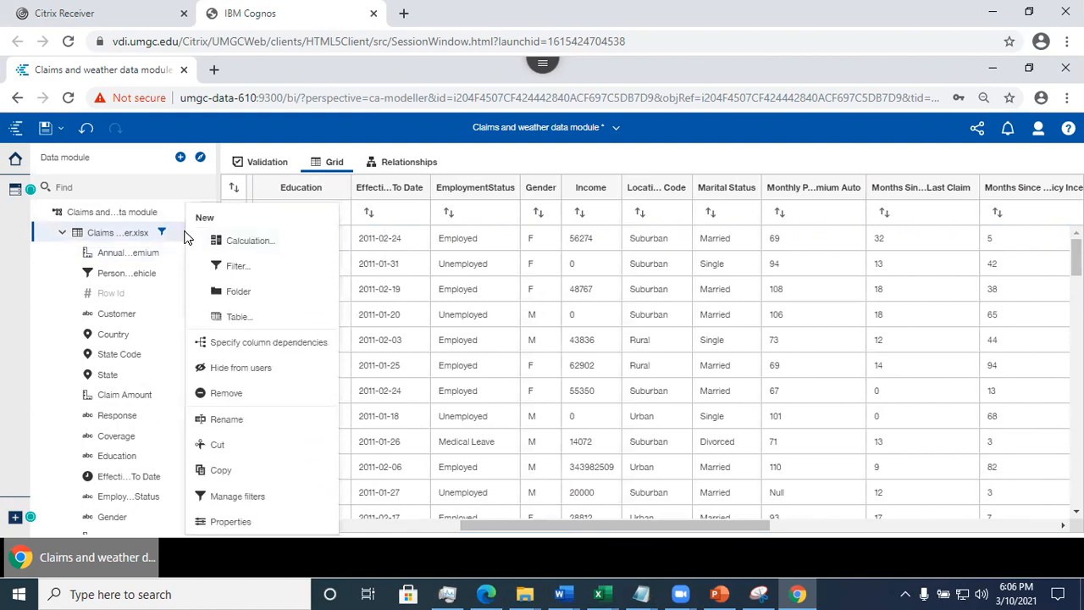
pyautogui.click(243, 241)
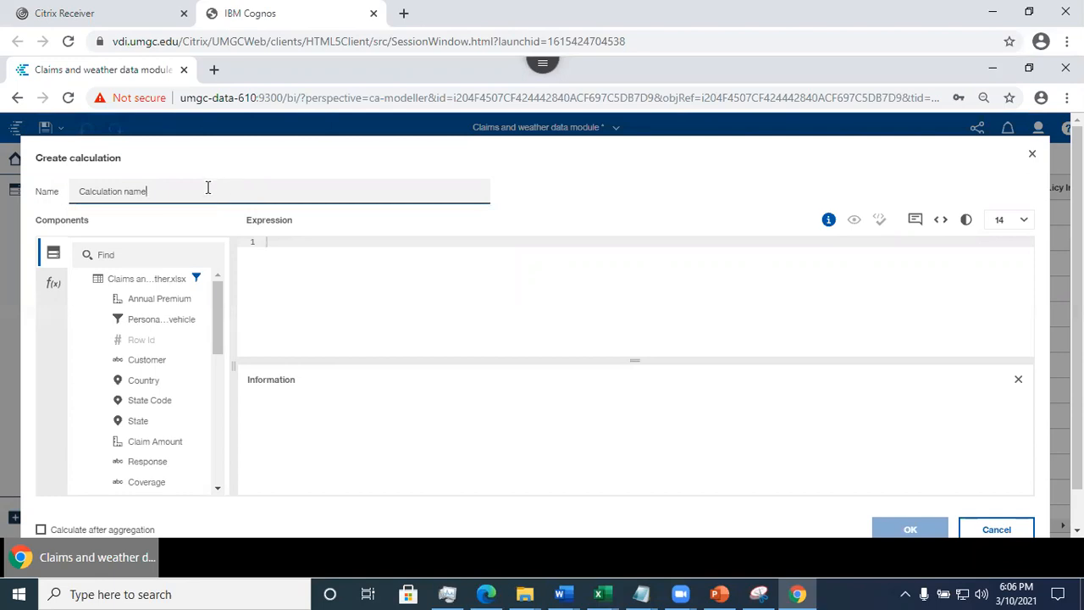
pyautogui.moveTo(191, 187); pyautogui.dragTo(26, 193)
pyautogui.write('Avg ClaimAmount by')
pyautogui.write('response')
# - Insert the average summary function into the calculation's expression
pyautogui.click(264, 242)
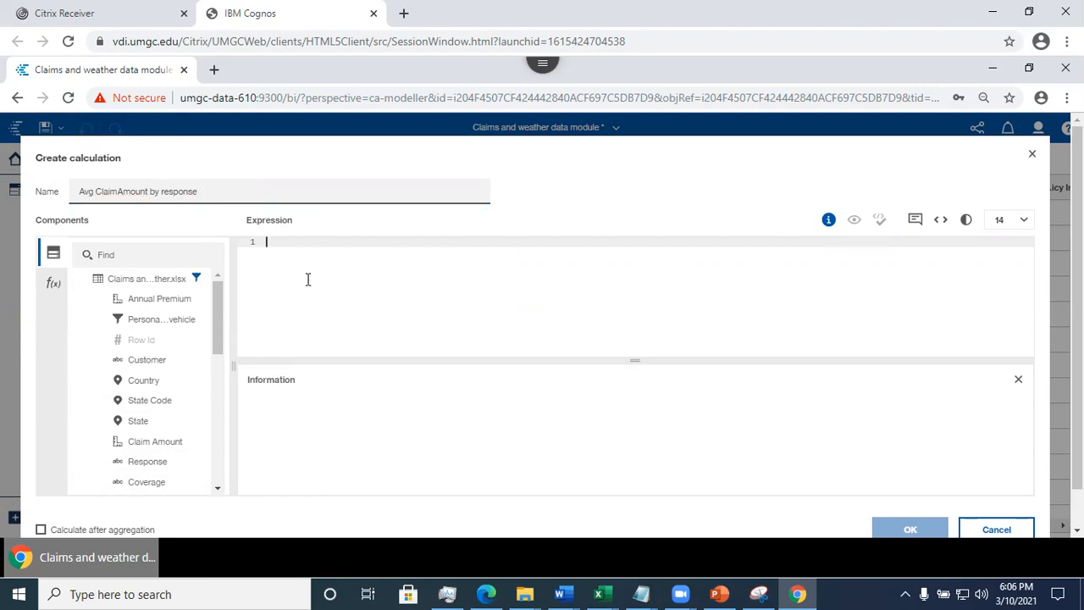
pyautogui.click(49, 287)
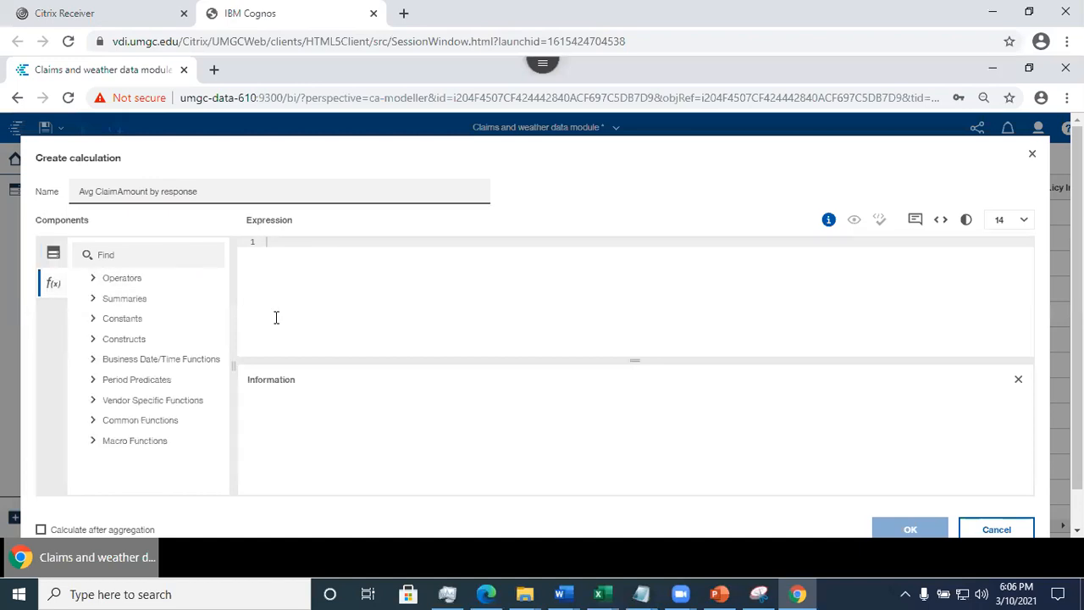
pyautogui.click(95, 279)
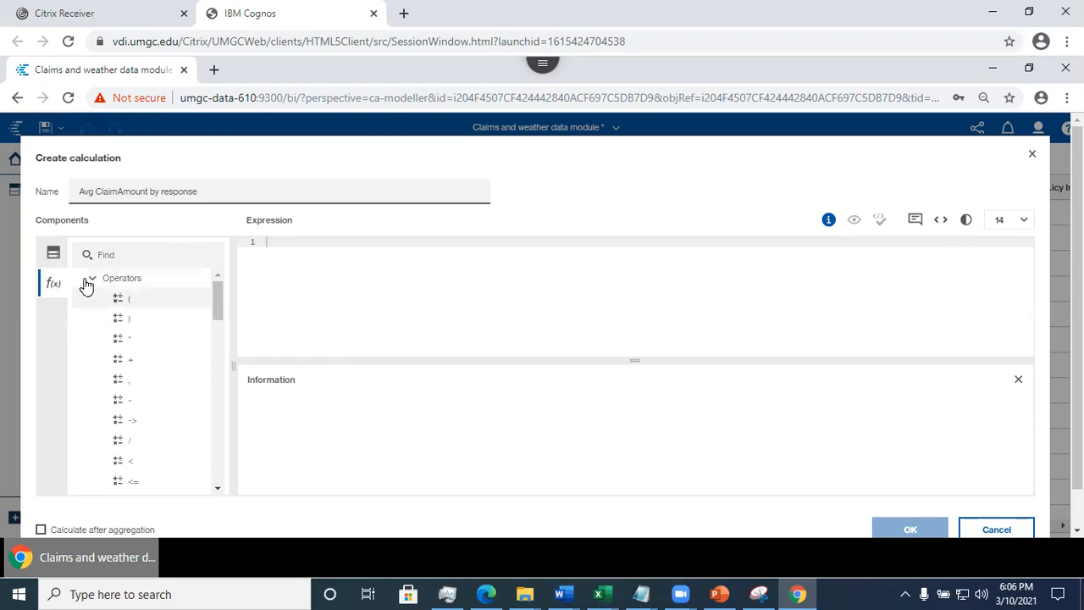
pyautogui.click(93, 281)
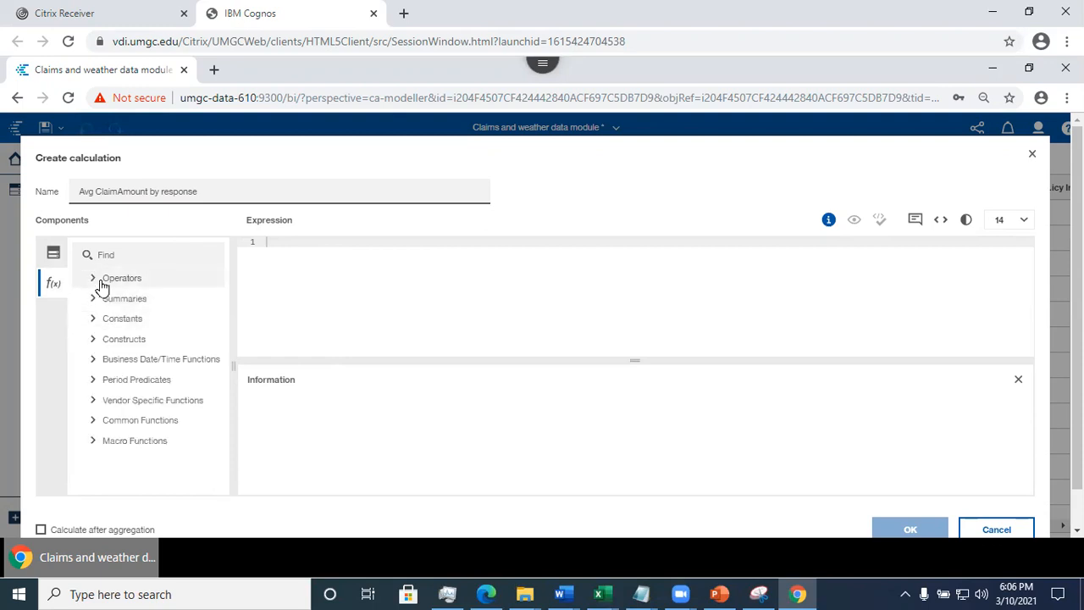
pyautogui.click(92, 301)
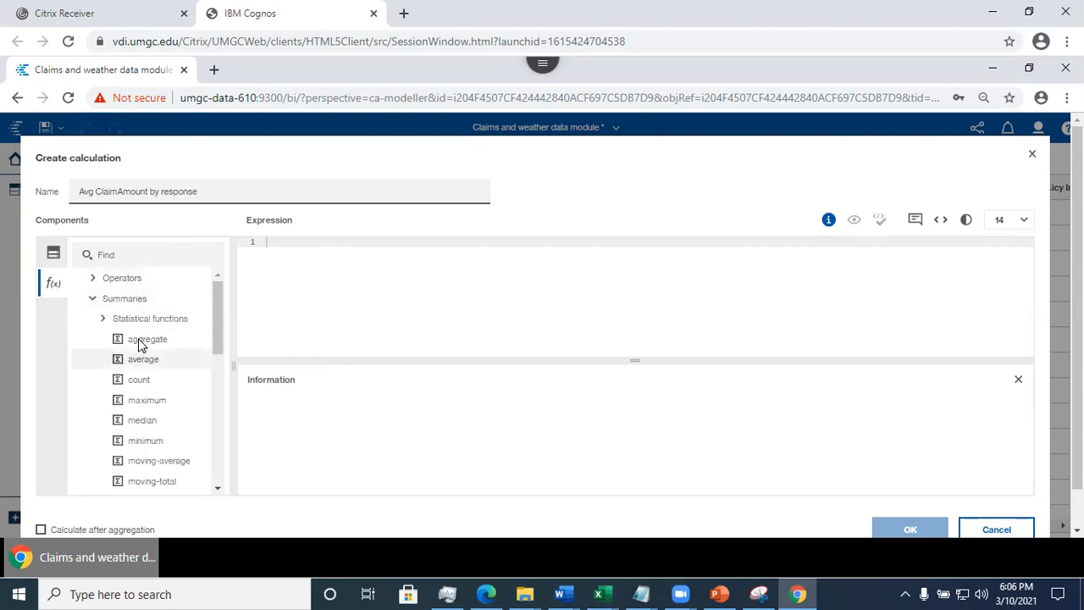
pyautogui.moveTo(142, 359); pyautogui.dragTo(277, 241)
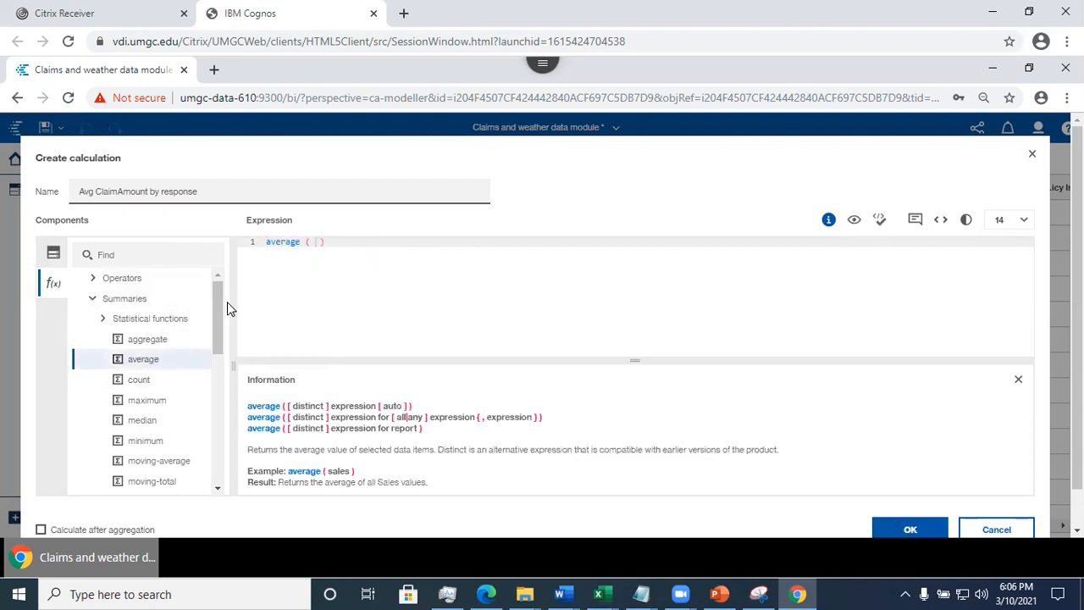
# - Insert the Total Claim Amount column into the average function and add the for operator after it
pyautogui.moveTo(218, 303); pyautogui.dragTo(222, 418)
pyautogui.moveTo(220, 420); pyautogui.dragTo(226, 426)
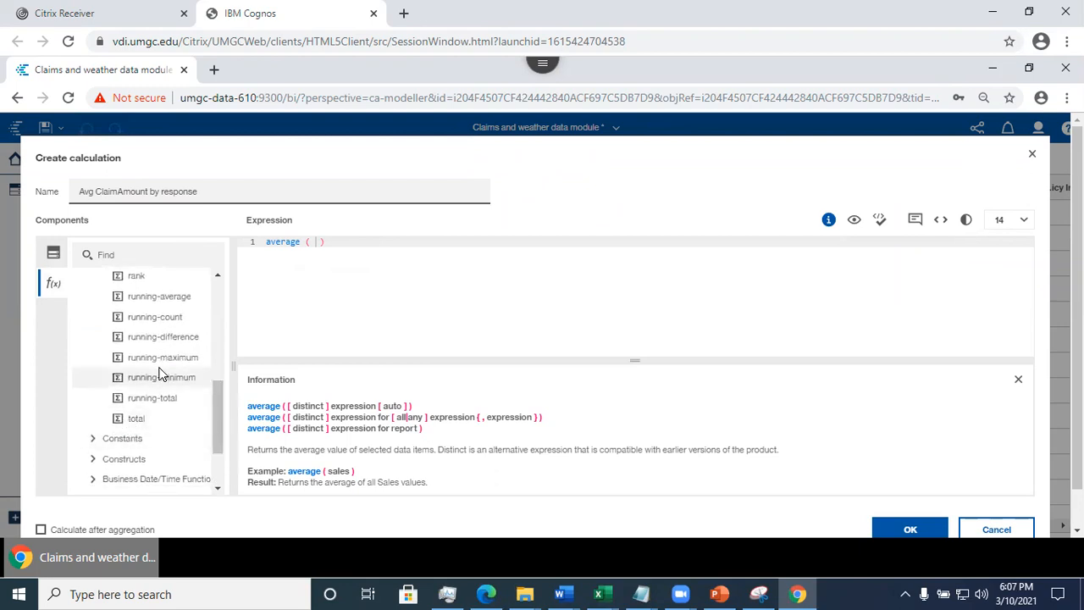
pyautogui.moveTo(218, 434); pyautogui.dragTo(219, 339)
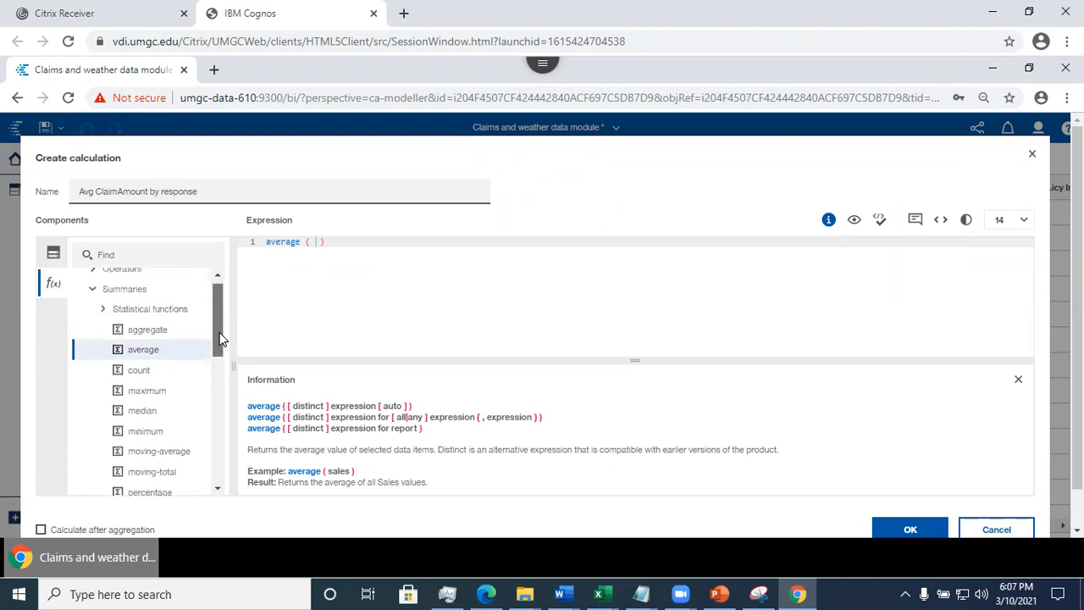
pyautogui.click(53, 253)
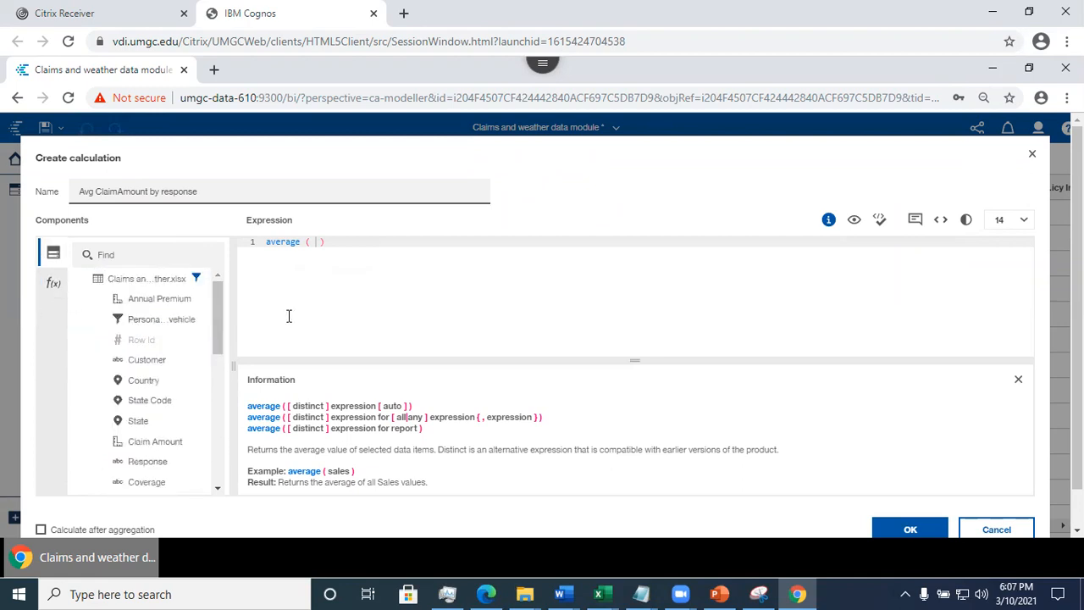
pyautogui.moveTo(219, 332); pyautogui.dragTo(231, 474)
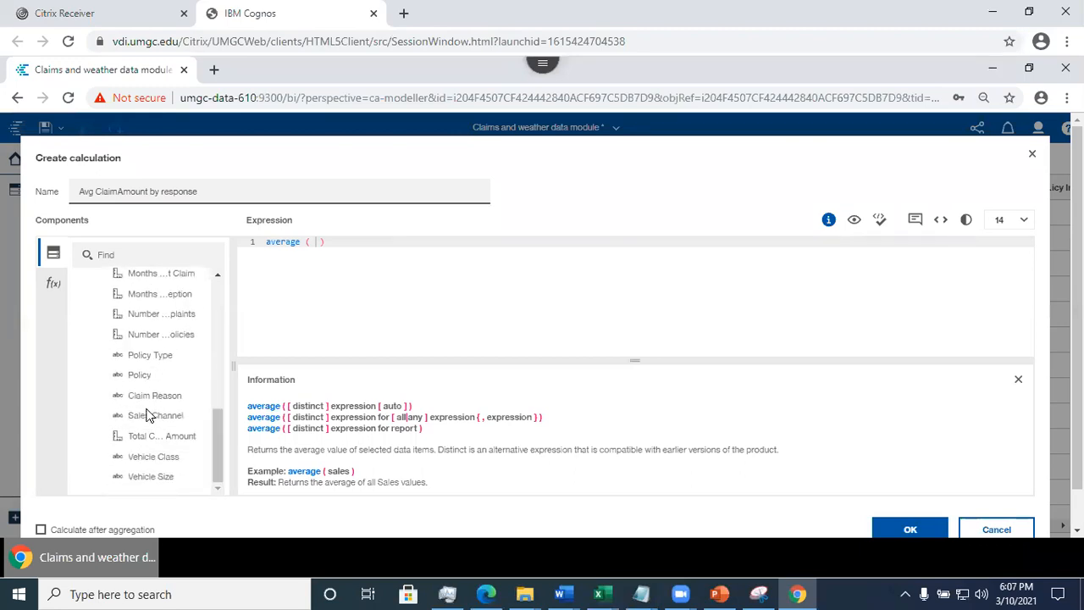
pyautogui.moveTo(154, 433); pyautogui.dragTo(315, 239)
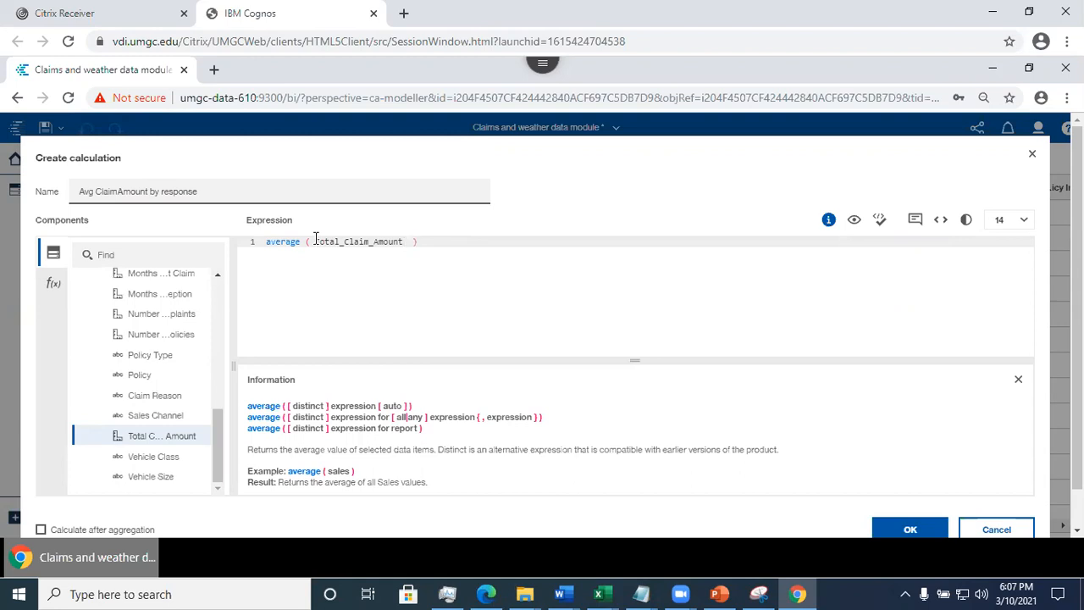
pyautogui.write('for')
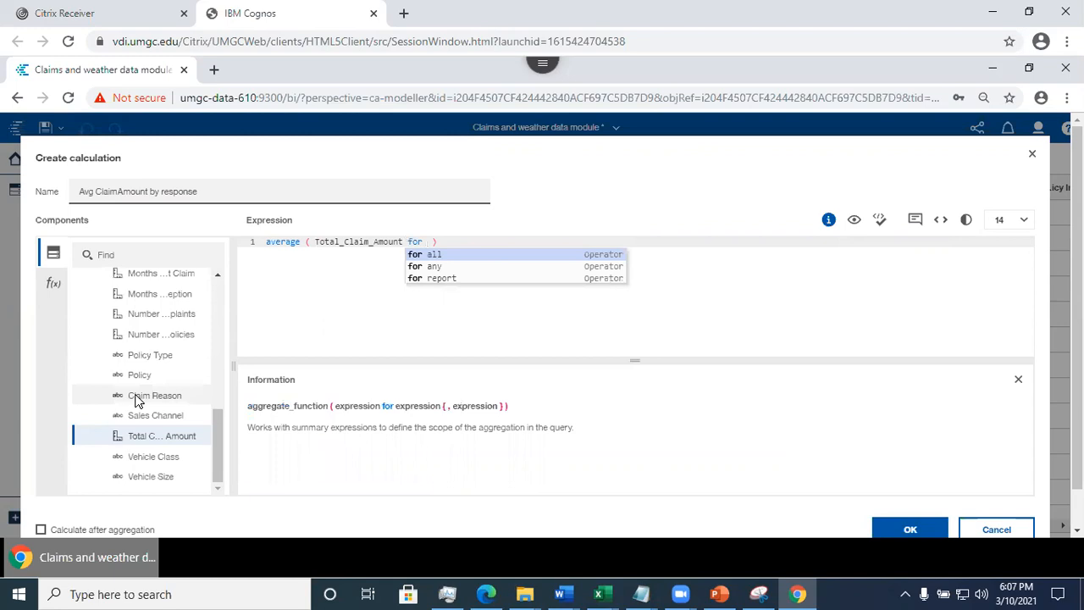
# - Try scoping the average by the Claim Reason column, validate the expression, and remove that column again
pyautogui.moveTo(136, 400); pyautogui.dragTo(433, 244)
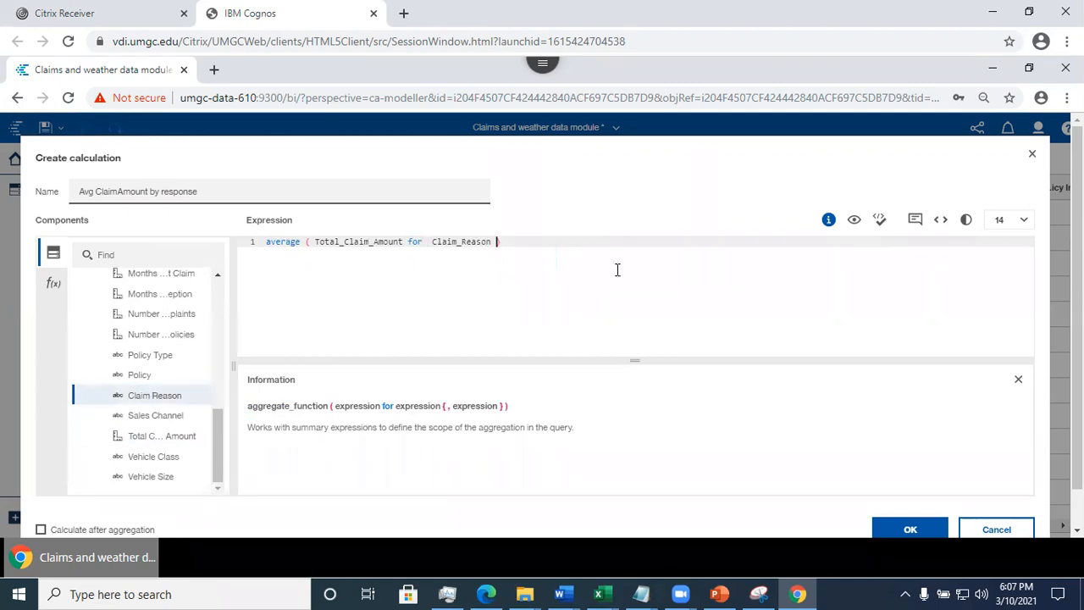
pyautogui.click(883, 220)
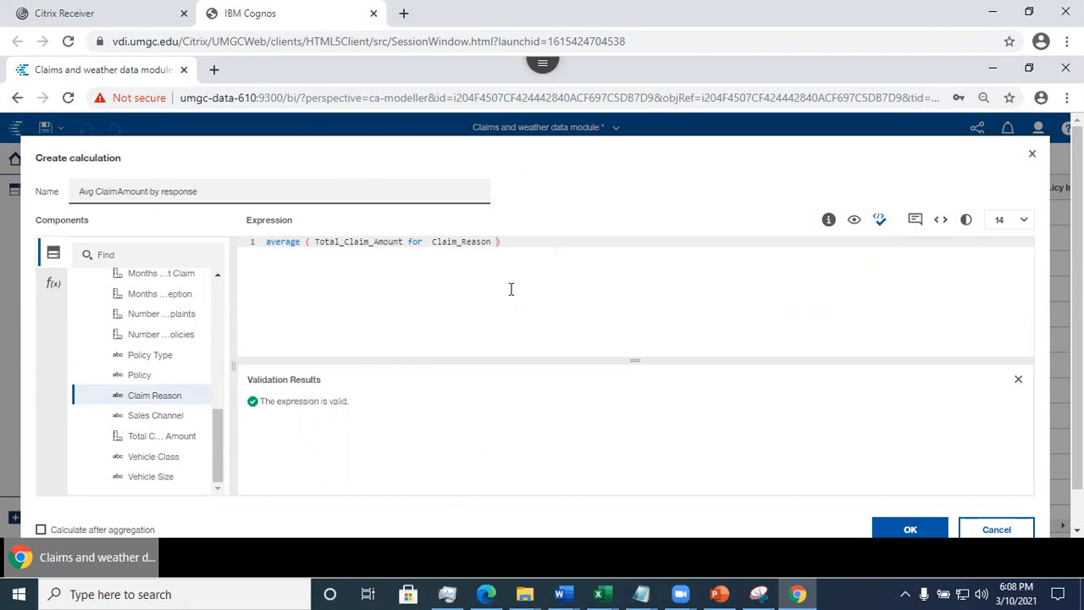
pyautogui.moveTo(432, 242); pyautogui.dragTo(498, 242)
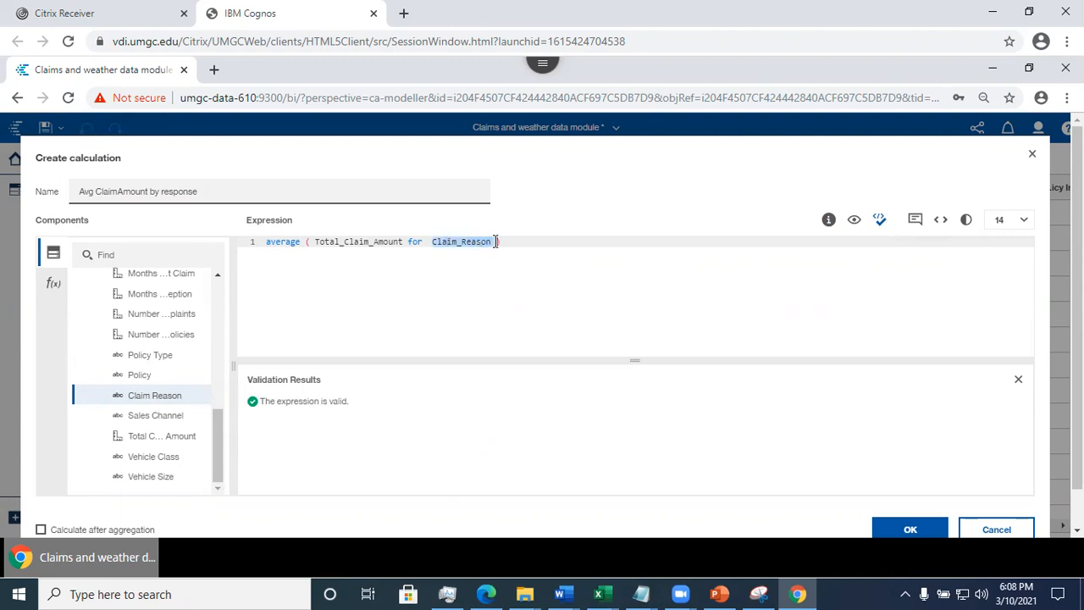
pyautogui.press('BackSpace')
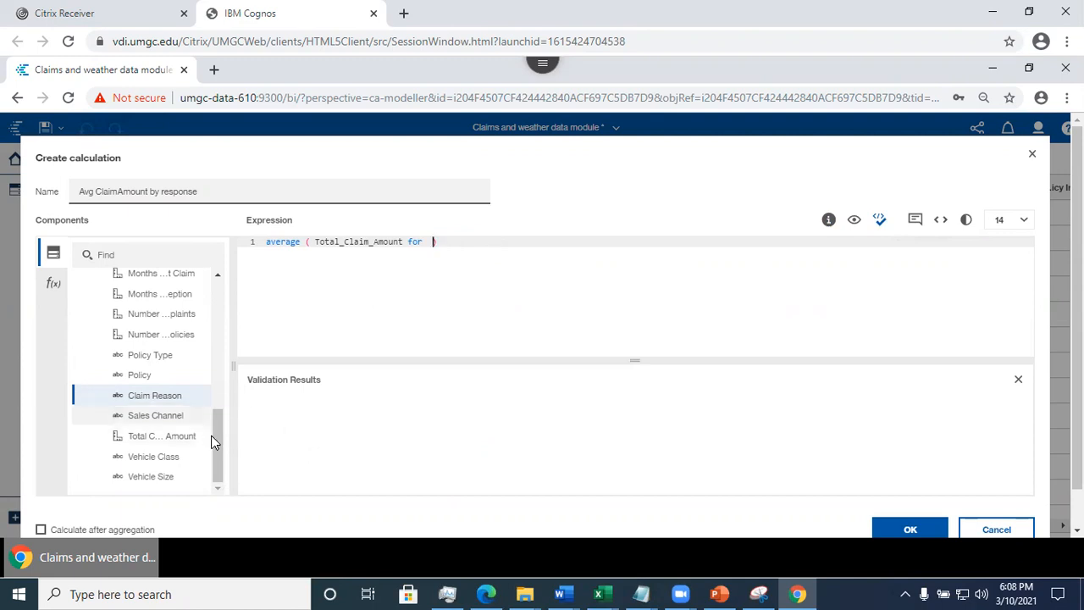
# - Find the Response column and insert it after the for operator in the average expression
pyautogui.scroll(2, 217, 406)
pyautogui.scroll(5, 216, 385)
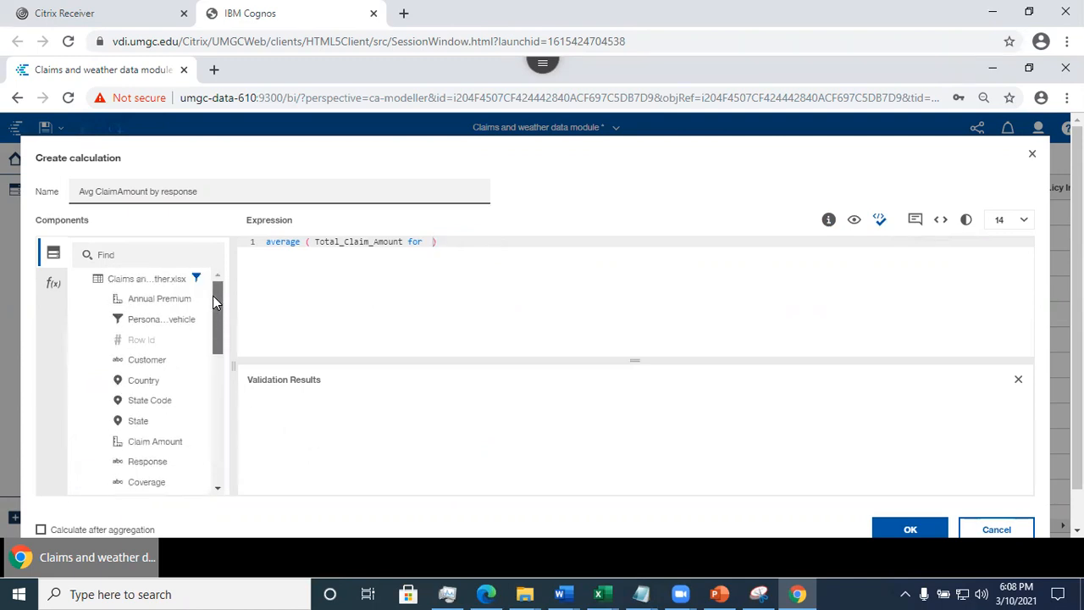
pyautogui.click(161, 255)
pyautogui.write('respo')
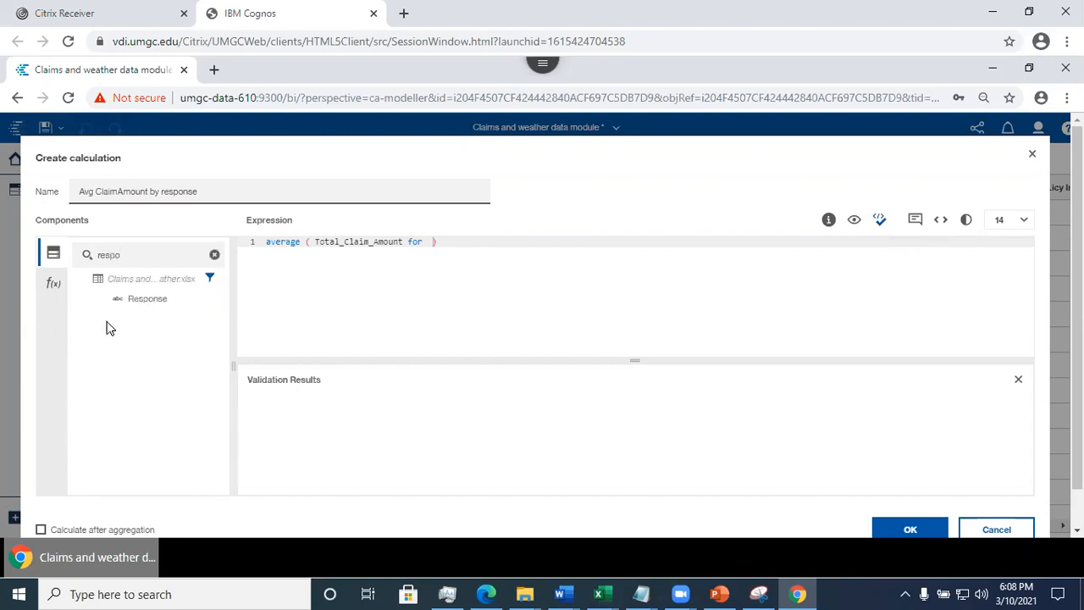
pyautogui.moveTo(141, 298); pyautogui.dragTo(431, 243)
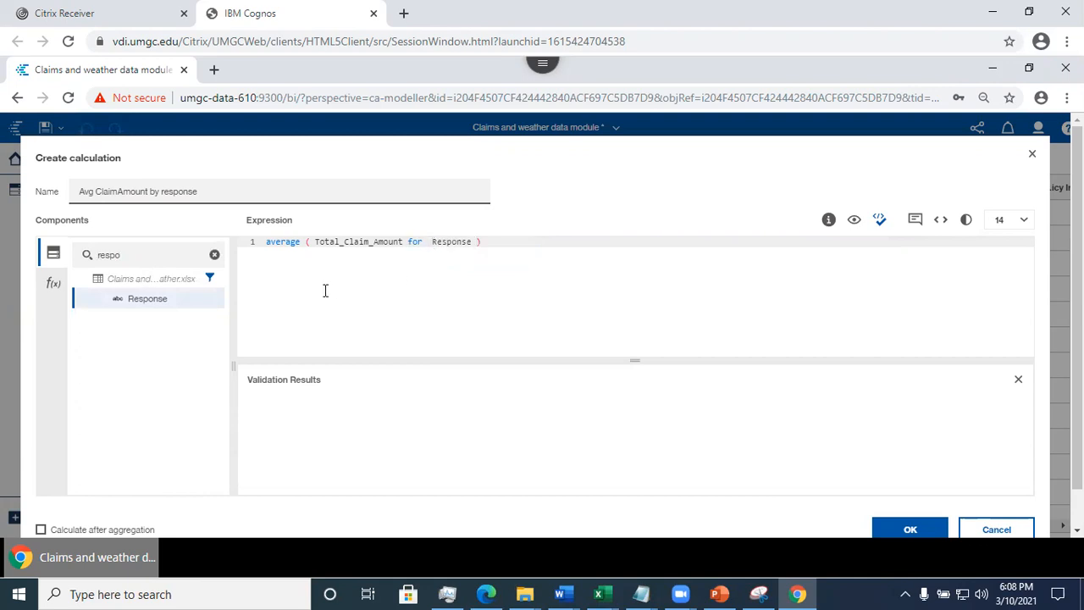
# - Create the calculation after validating its expression, and save the data module
pyautogui.click(850, 249)
pyautogui.click(878, 225)
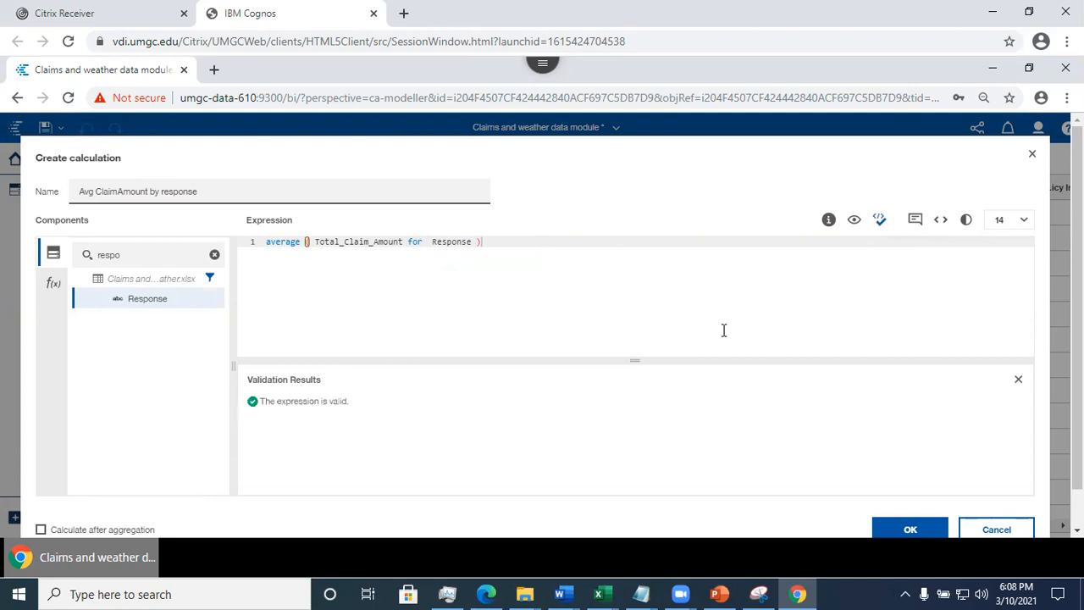
pyautogui.click(909, 530)
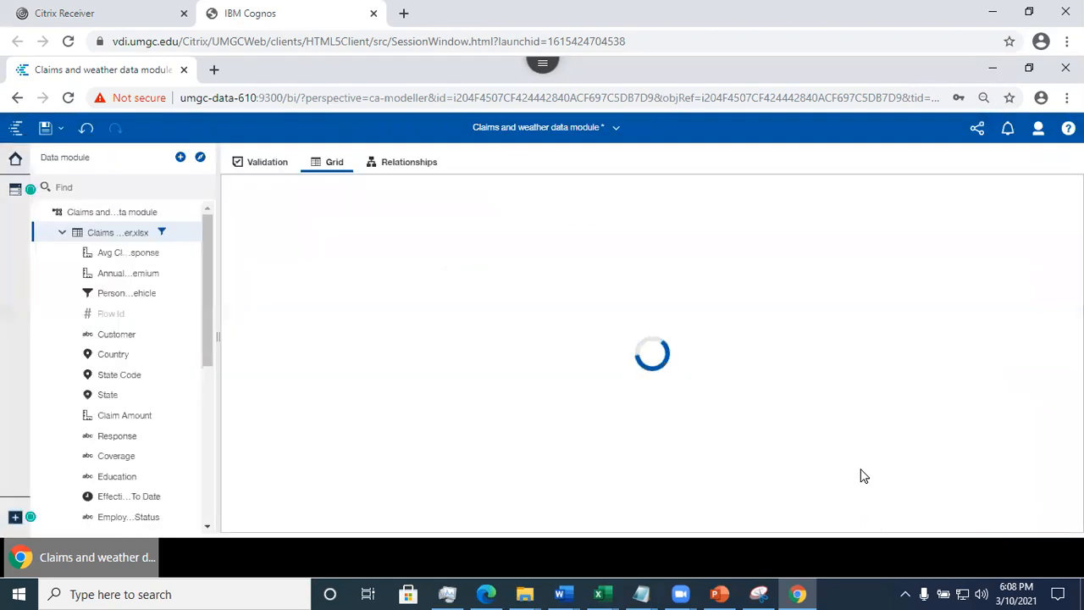
pyautogui.rightClick(531, 337)
pyautogui.click(43, 128)
# - Switch to the PowerPoint presentation and read slide 34 on data groups for numeric variables
pyautogui.click(721, 593)
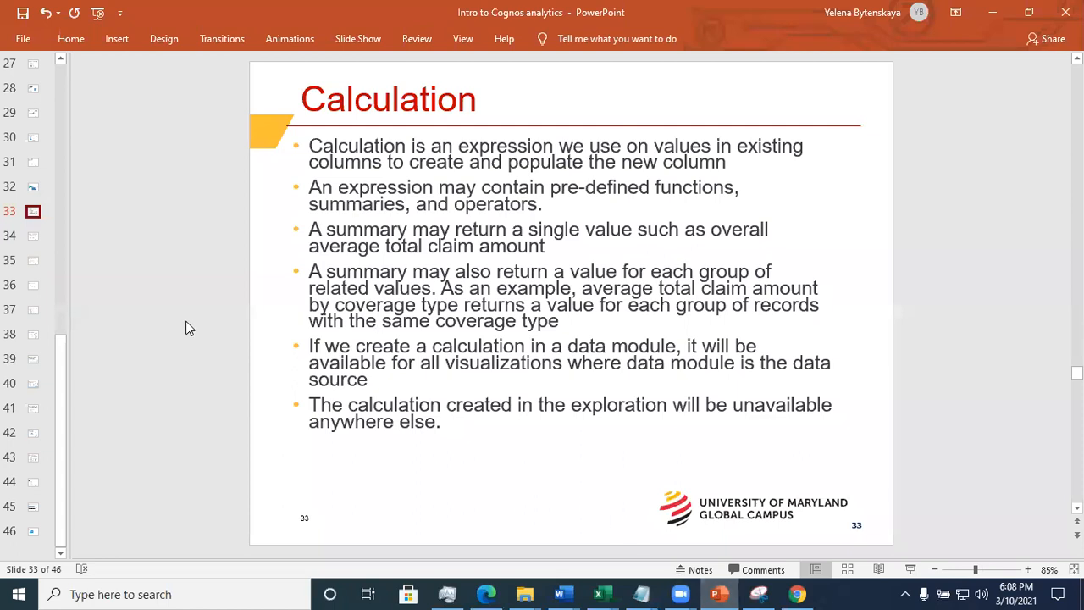
pyautogui.click(29, 238)
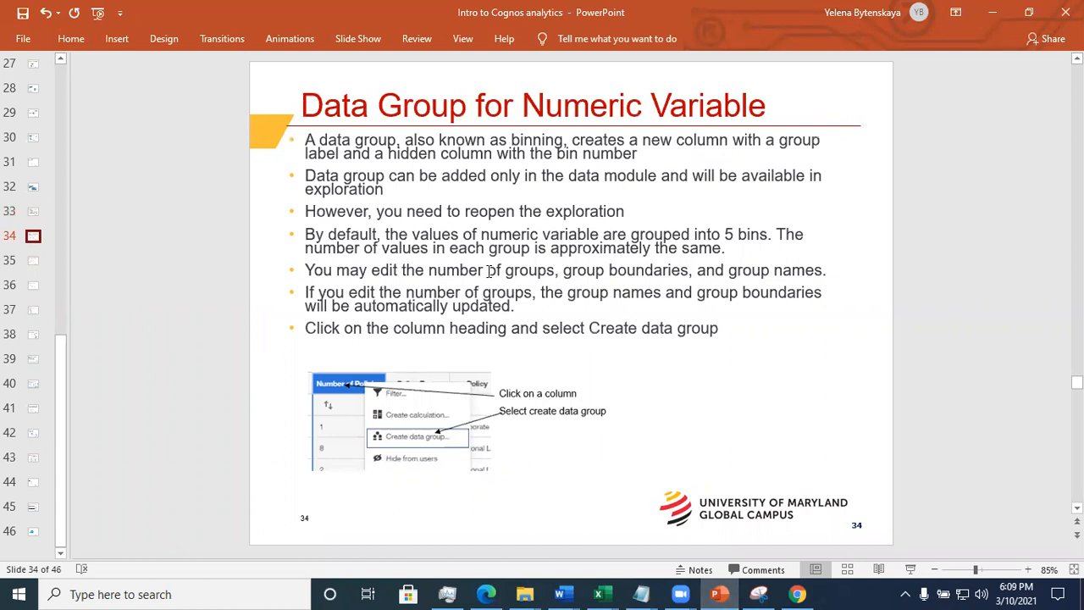
pyautogui.click(995, 14)
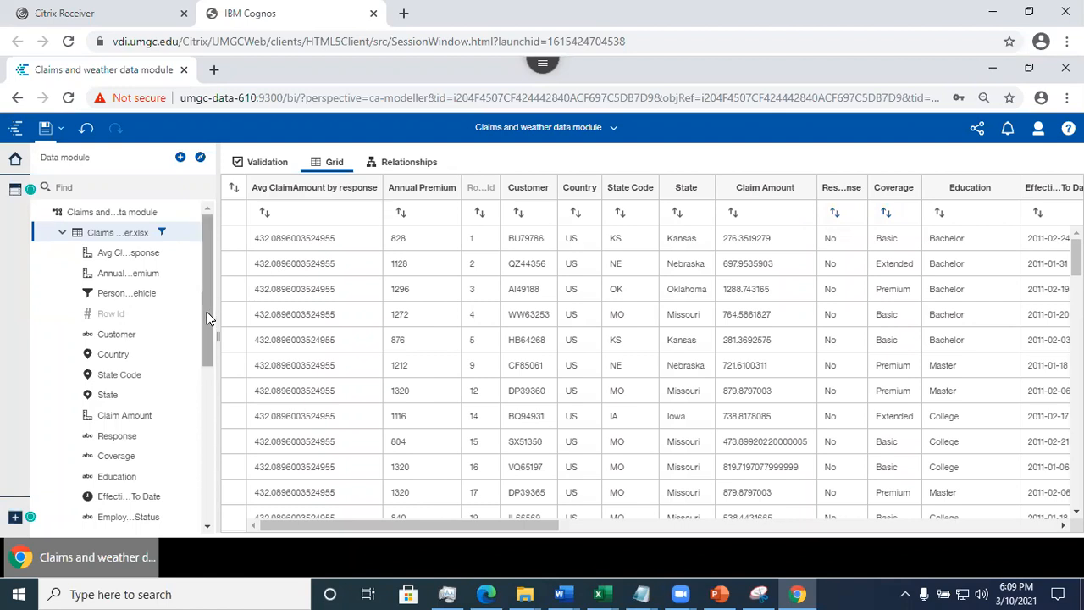
# - Create the grouped column Income (Group) from the Income column with 5 groups and the default range borders
pyautogui.moveTo(207, 312); pyautogui.dragTo(222, 394)
pyautogui.moveTo(154, 374)
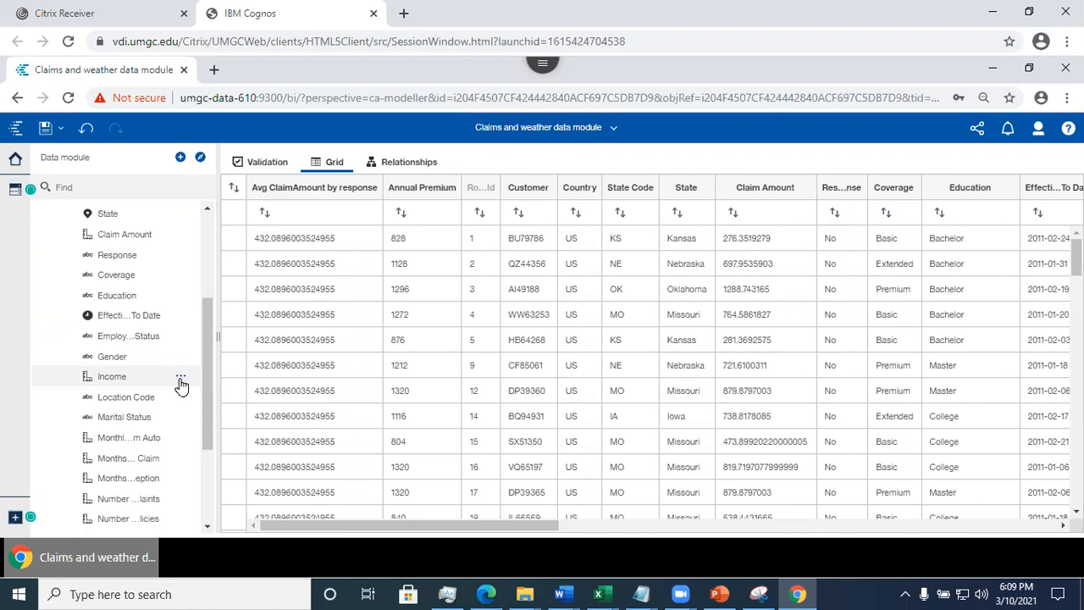
pyautogui.click(180, 378)
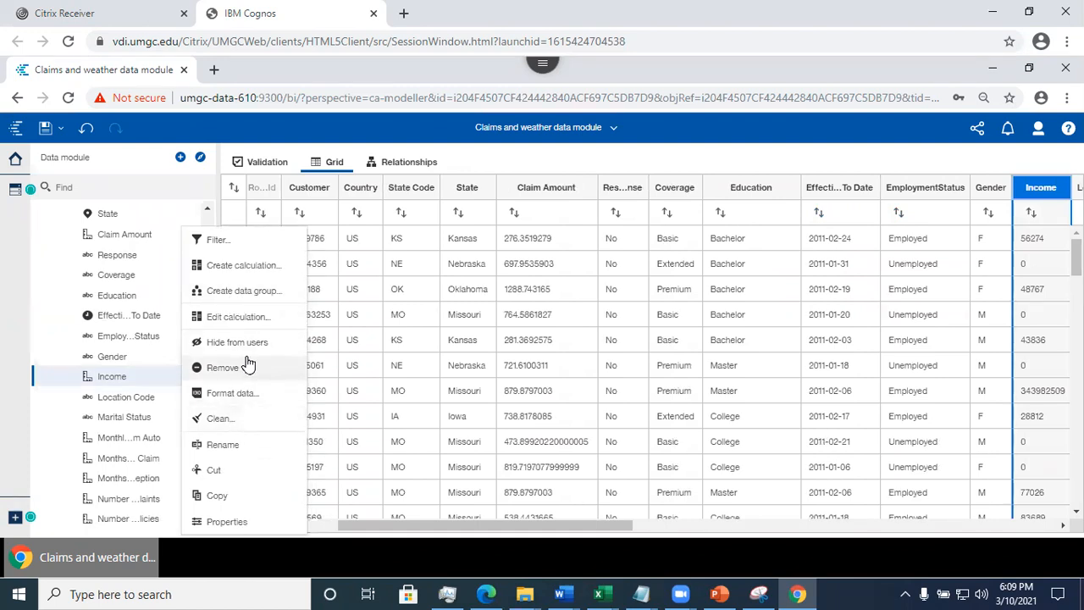
pyautogui.click(237, 292)
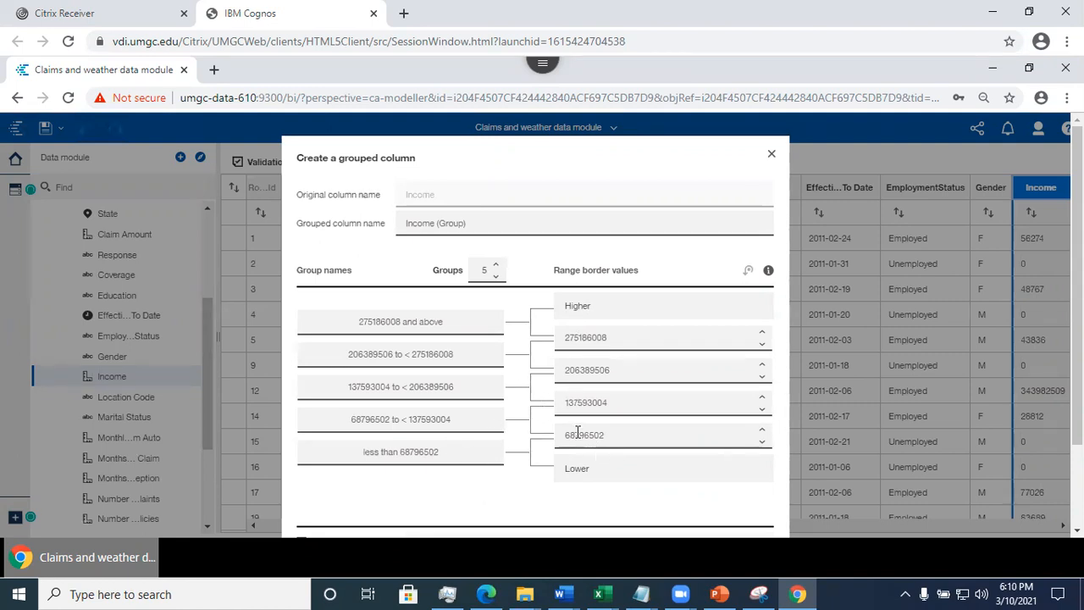
pyautogui.scroll(-3, 535, 339)
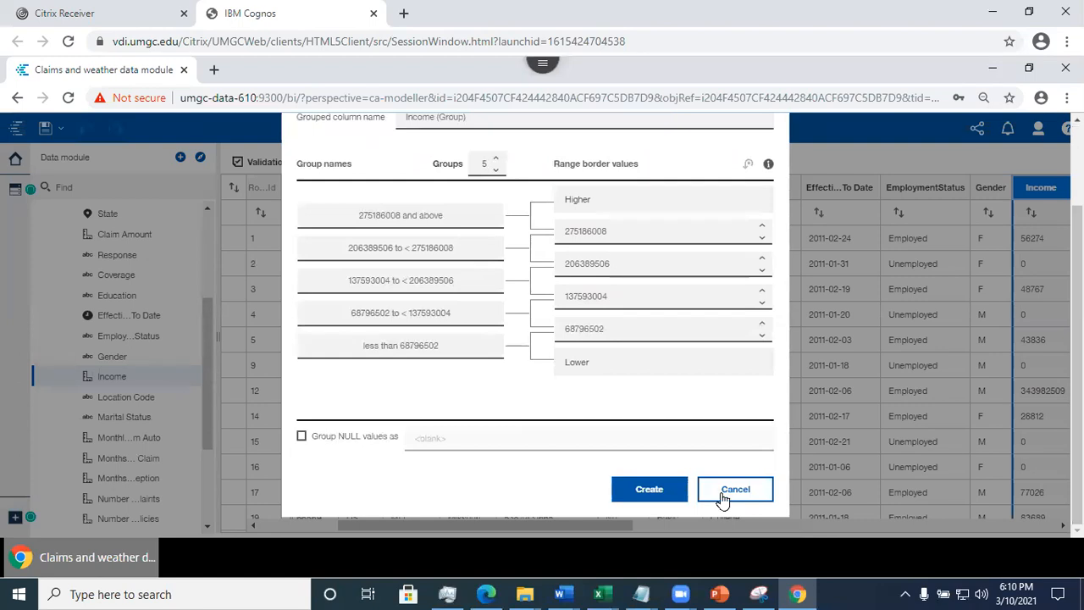
pyautogui.click(635, 495)
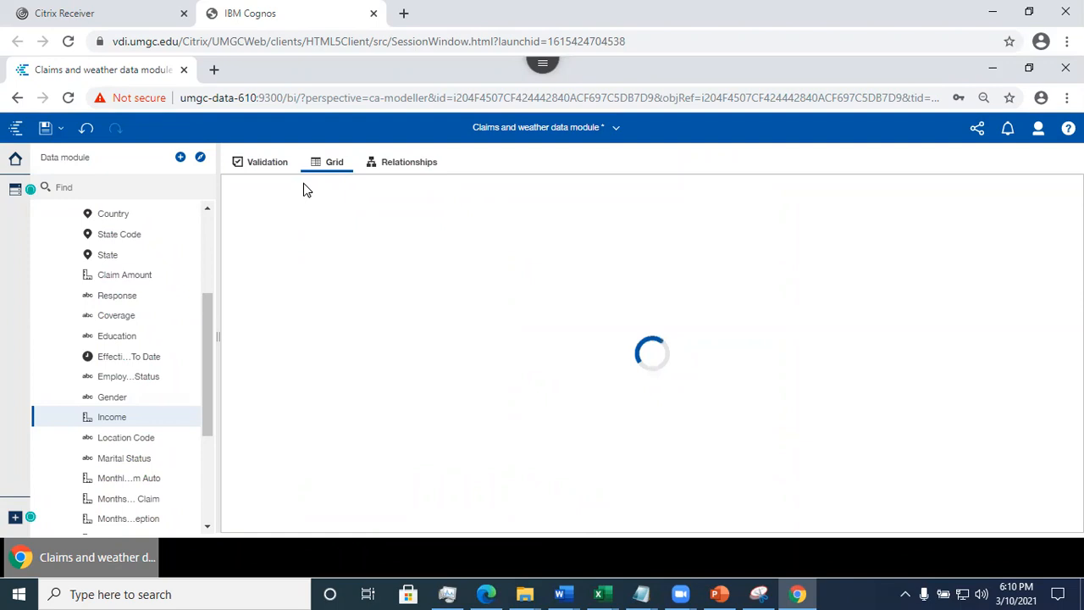
# - Read slide 35 on numeric data groups in PowerPoint and examine the new Income group and bin number columns in the Cognos grid
pyautogui.click(719, 593)
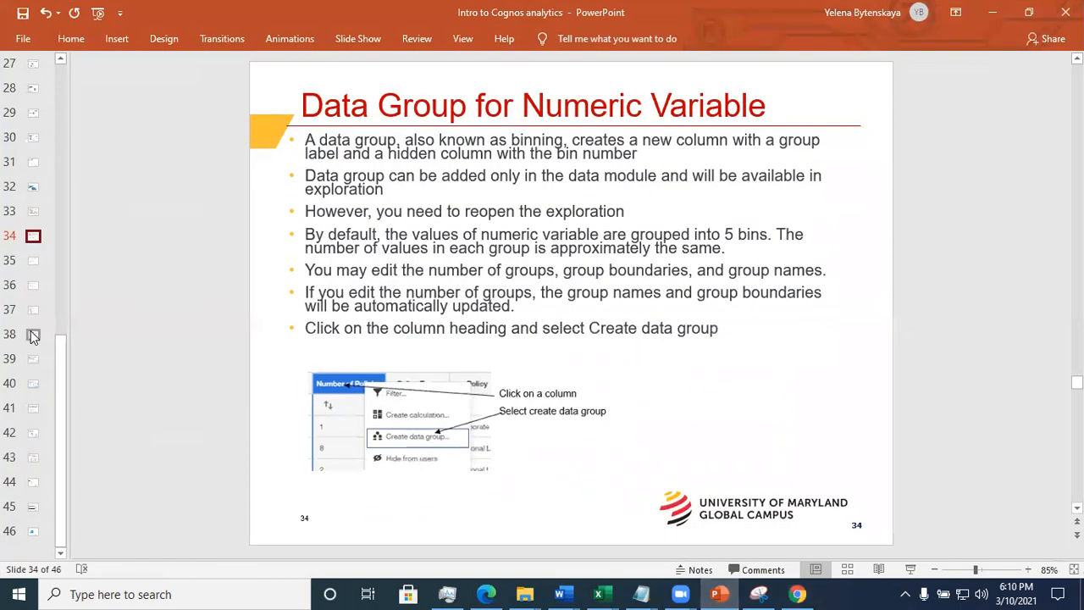
pyautogui.click(34, 266)
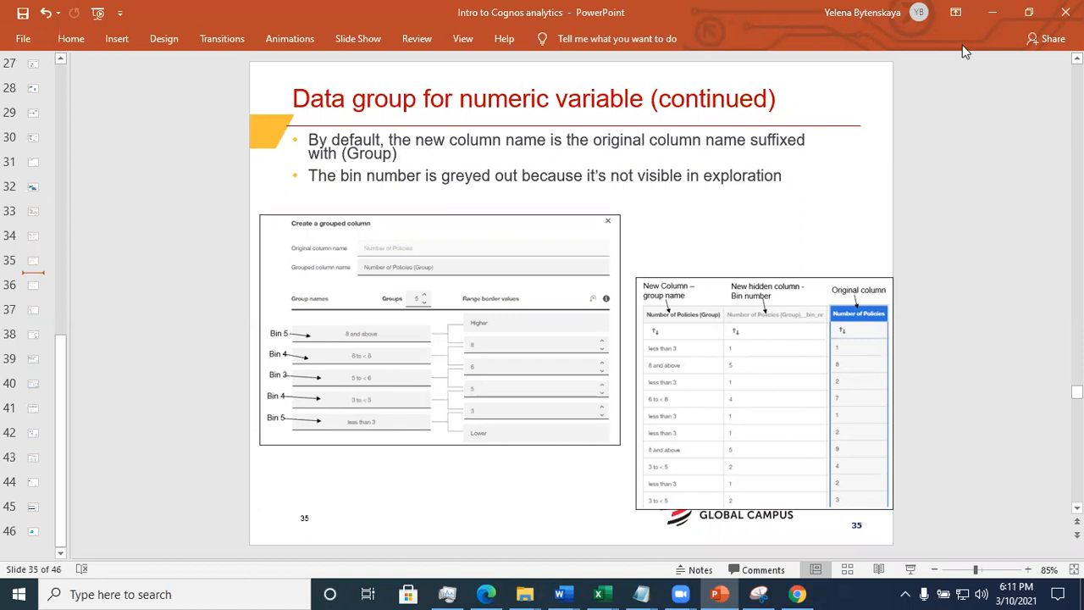
pyautogui.click(996, 12)
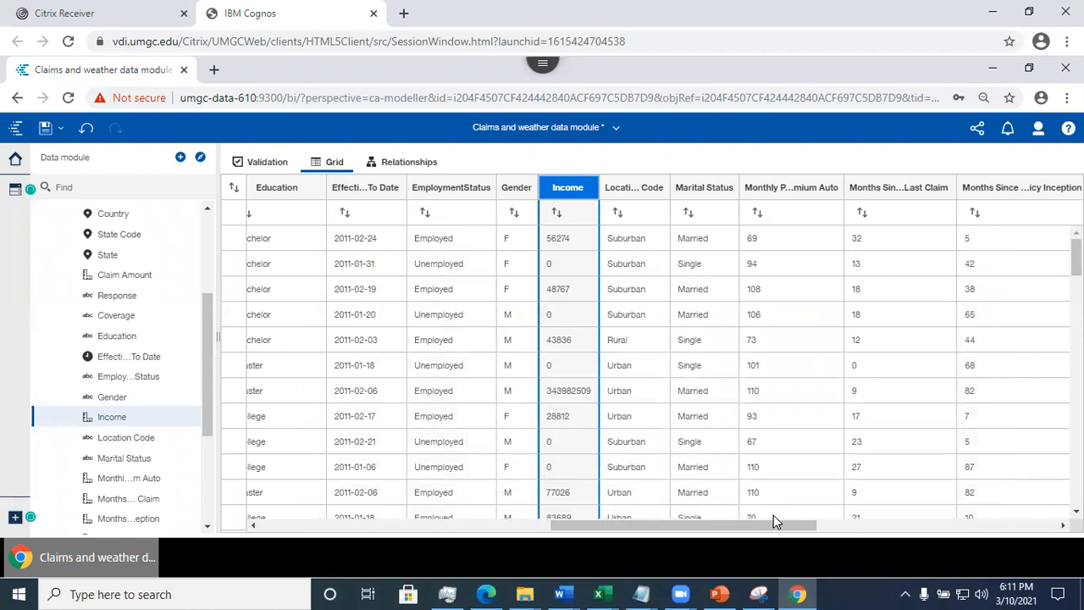
pyautogui.moveTo(754, 524); pyautogui.dragTo(592, 531)
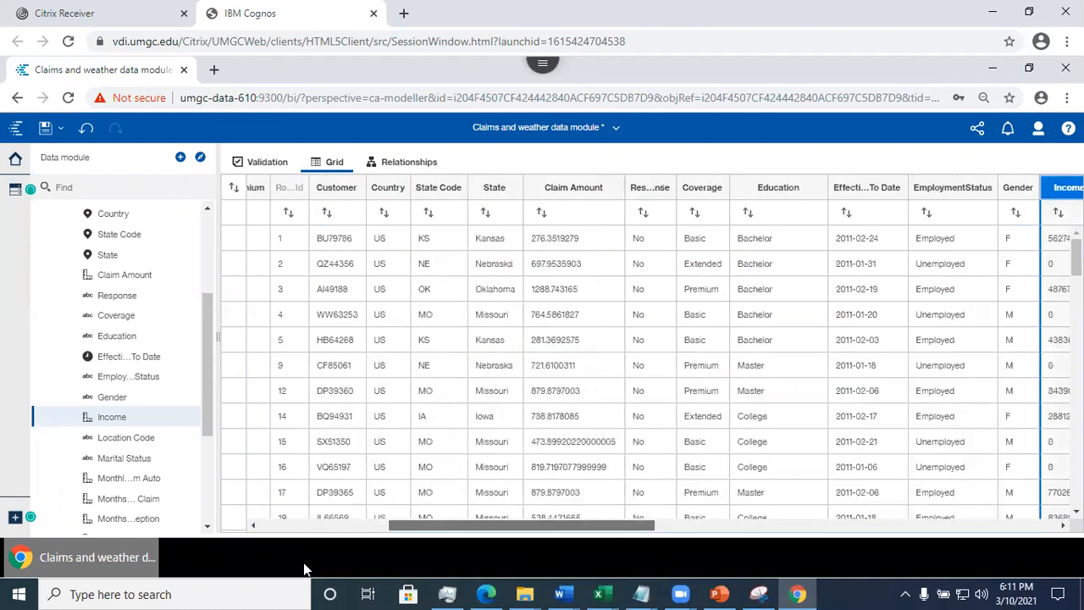
pyautogui.moveTo(221, 541); pyautogui.dragTo(264, 532)
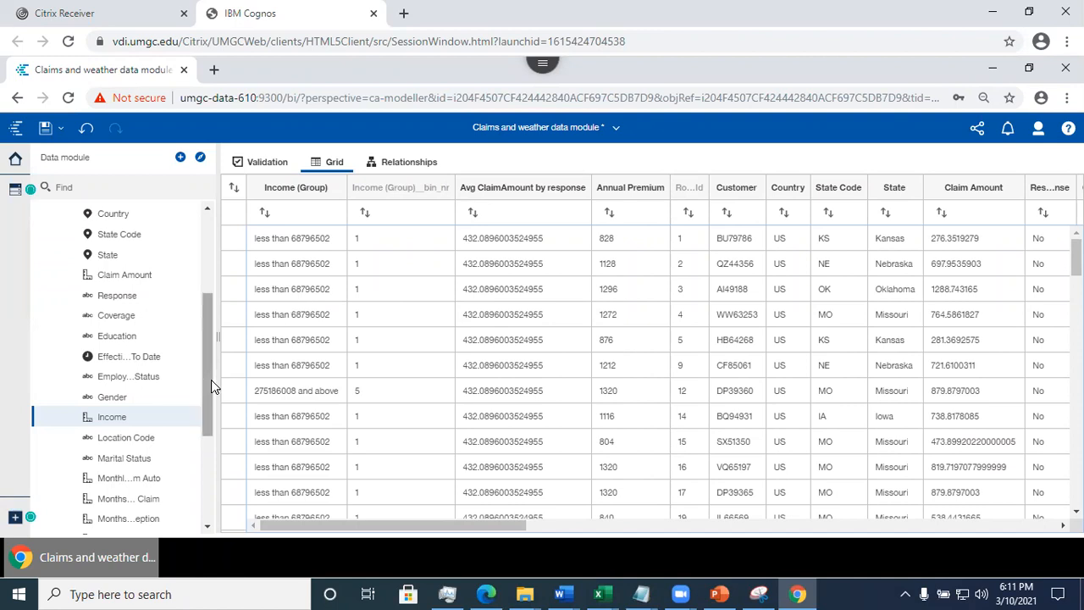
pyautogui.moveTo(209, 396); pyautogui.dragTo(224, 491)
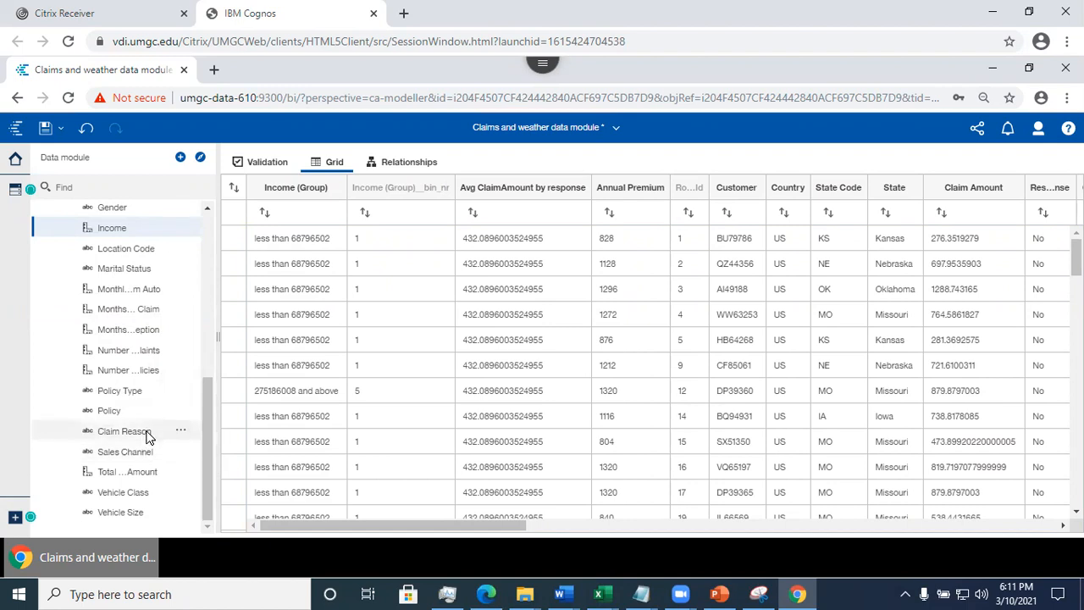
pyautogui.moveTo(204, 419); pyautogui.dragTo(211, 316)
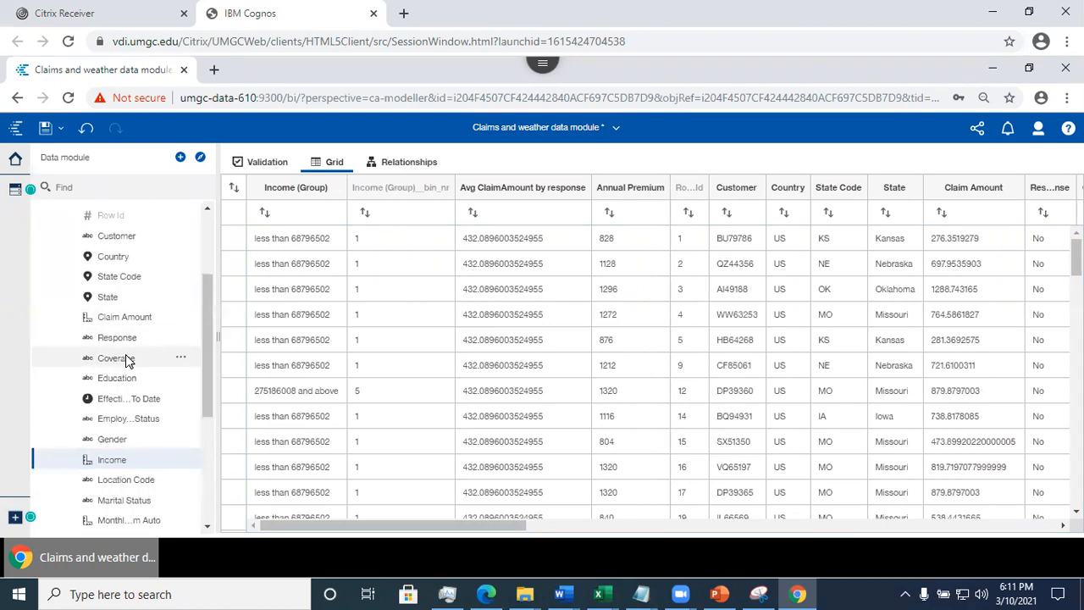
pyautogui.click(182, 359)
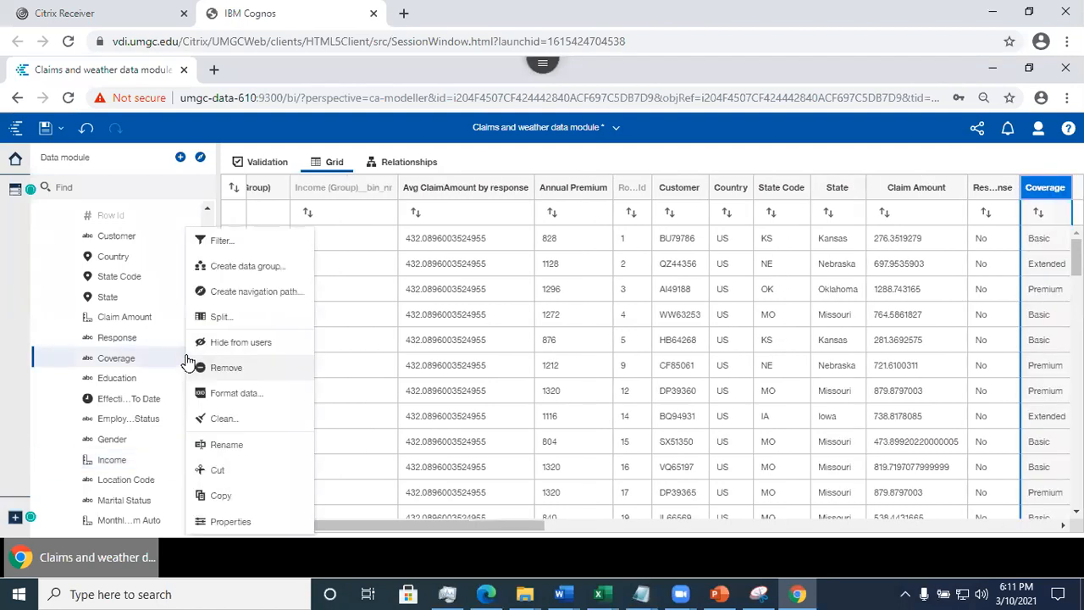
pyautogui.click(222, 268)
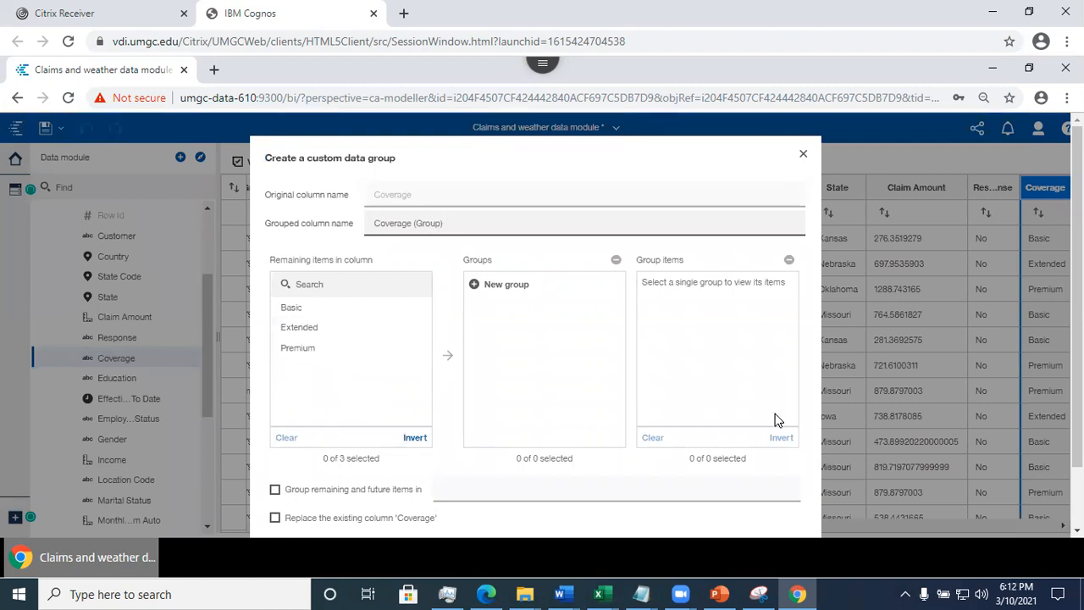
pyautogui.click(804, 158)
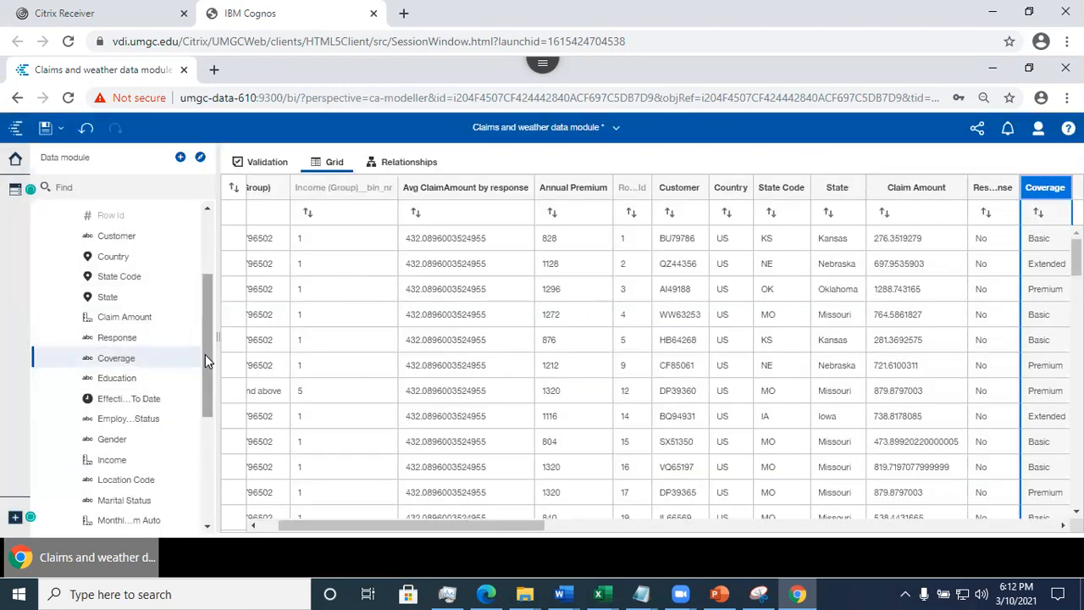
# - Start a custom data group for the Policy column and add a new group named Corporate
pyautogui.moveTo(205, 354); pyautogui.dragTo(222, 472)
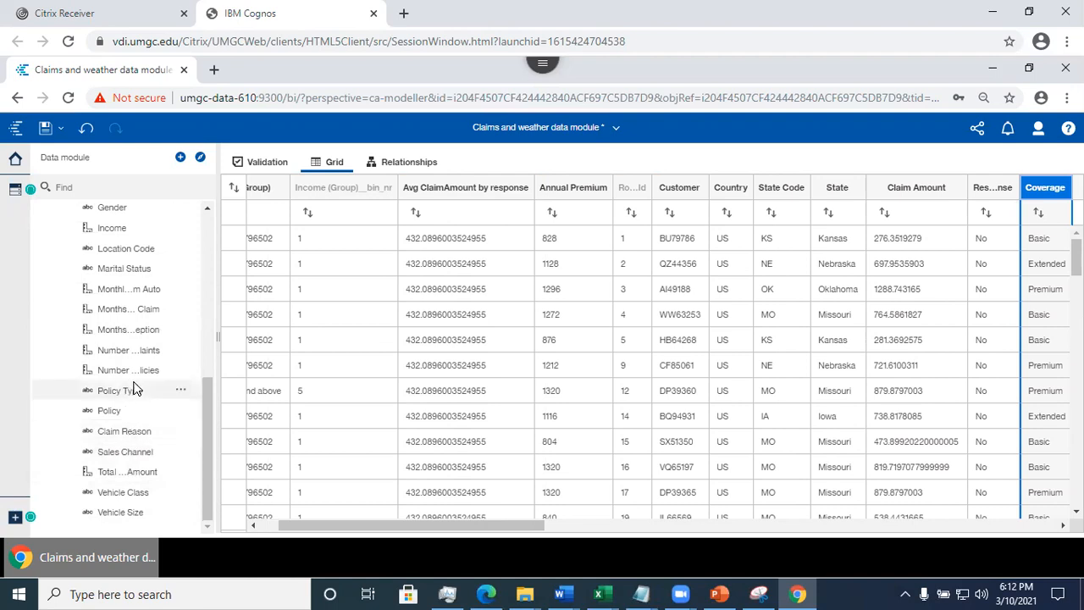
pyautogui.click(185, 412)
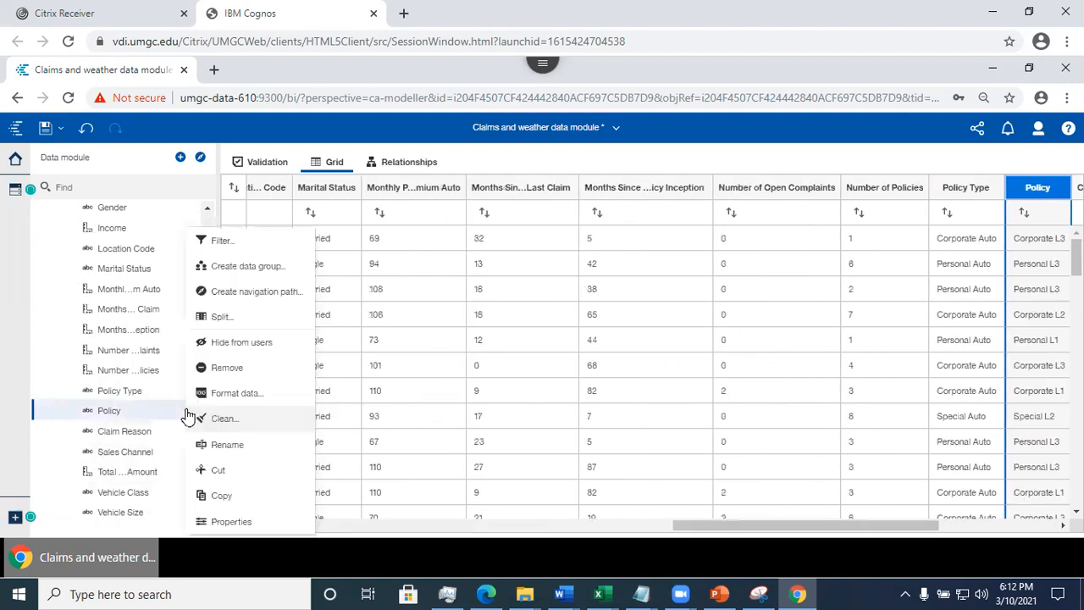
pyautogui.click(247, 268)
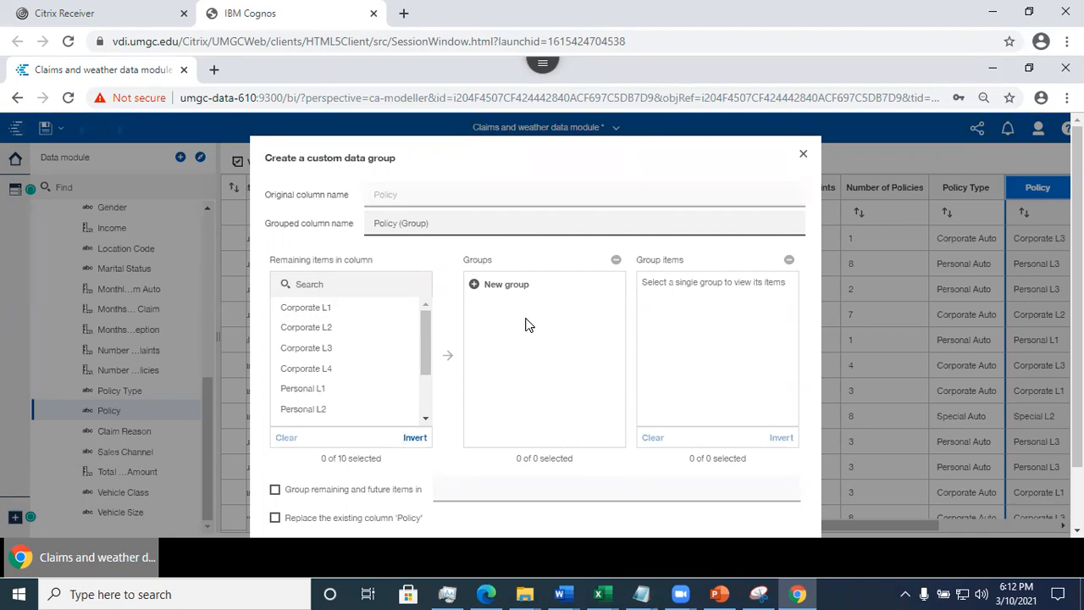
pyautogui.click(491, 284)
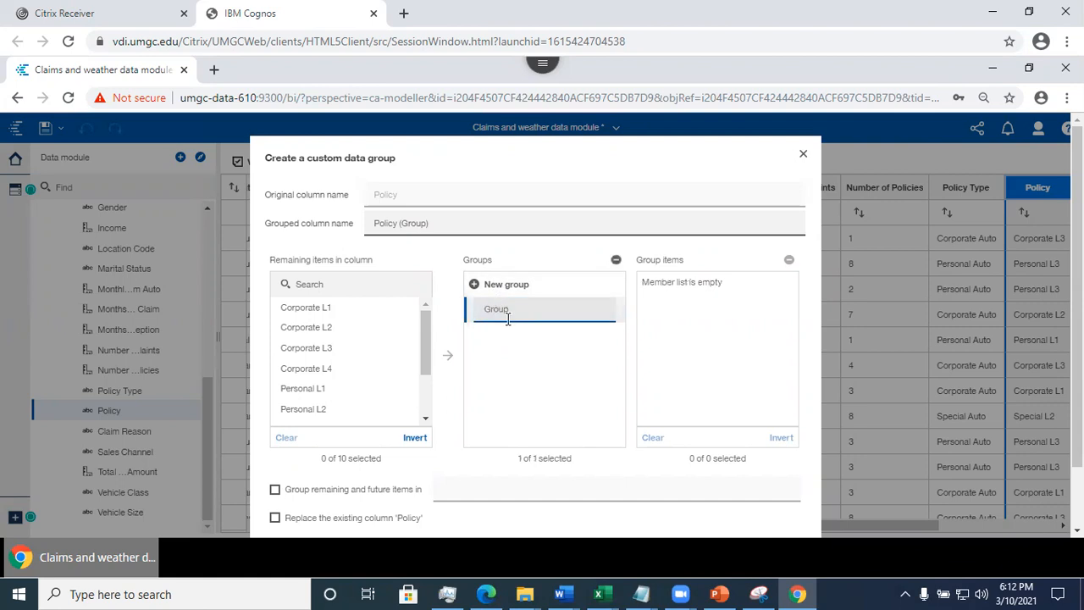
pyautogui.write('Corporate')
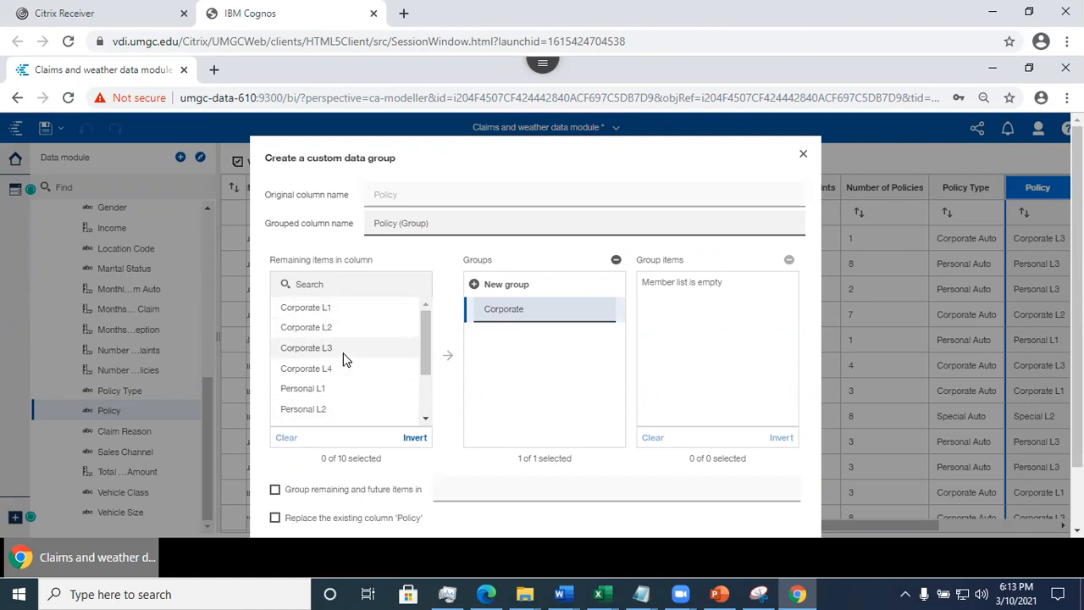
# - Assign Corporate L1, Corporate L2, Corporate L3 and Corporate L4 to the Corporate group
pyautogui.click(303, 310)
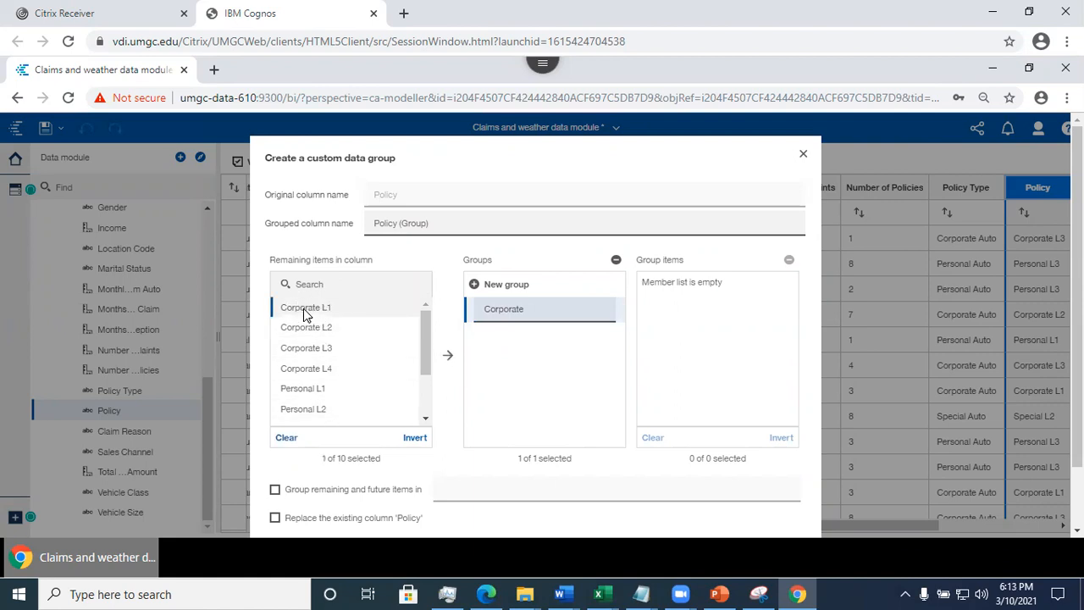
pyautogui.click(447, 356)
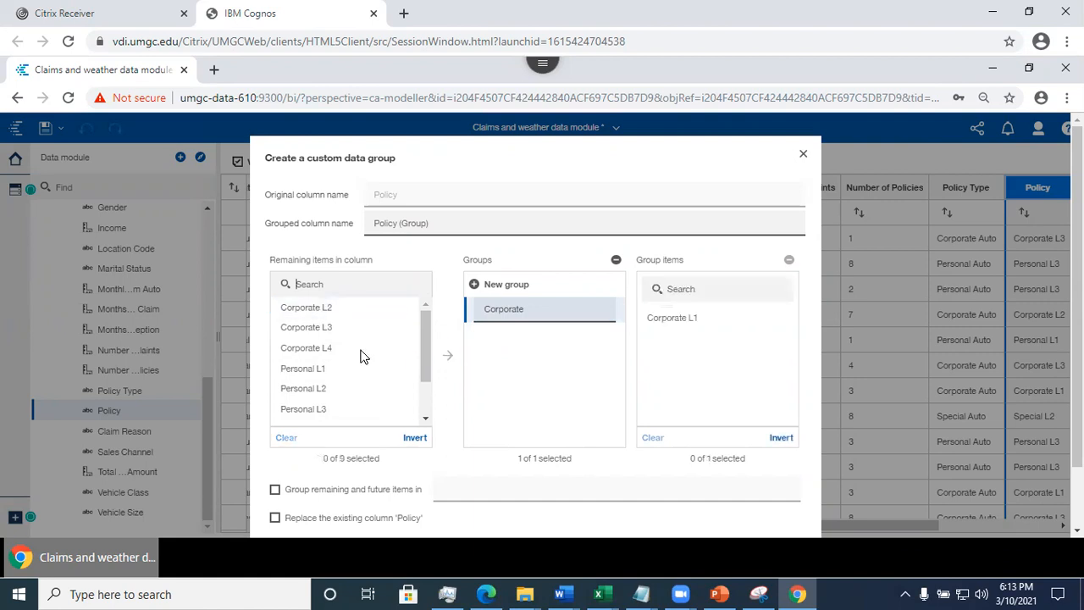
pyautogui.click(314, 307)
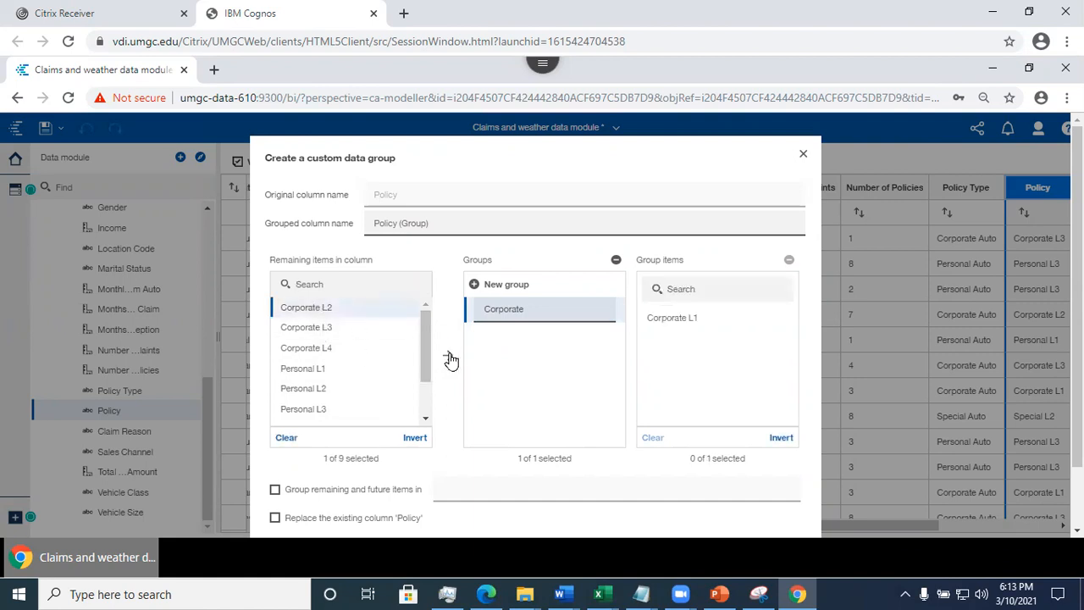
pyautogui.click(449, 360)
pyautogui.click(329, 308)
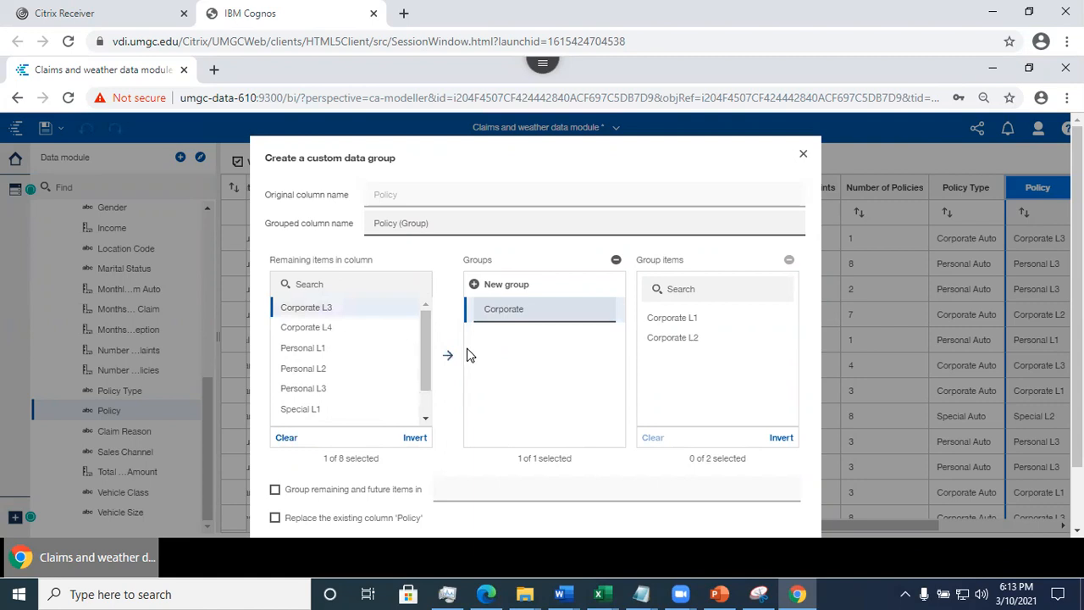
pyautogui.click(450, 355)
pyautogui.click(339, 308)
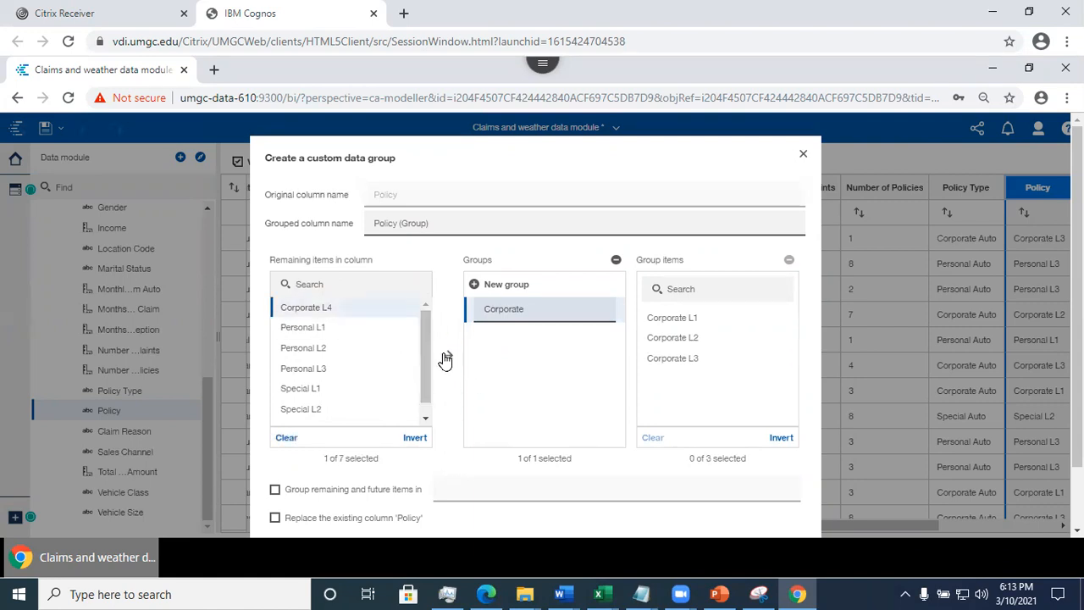
pyautogui.click(447, 358)
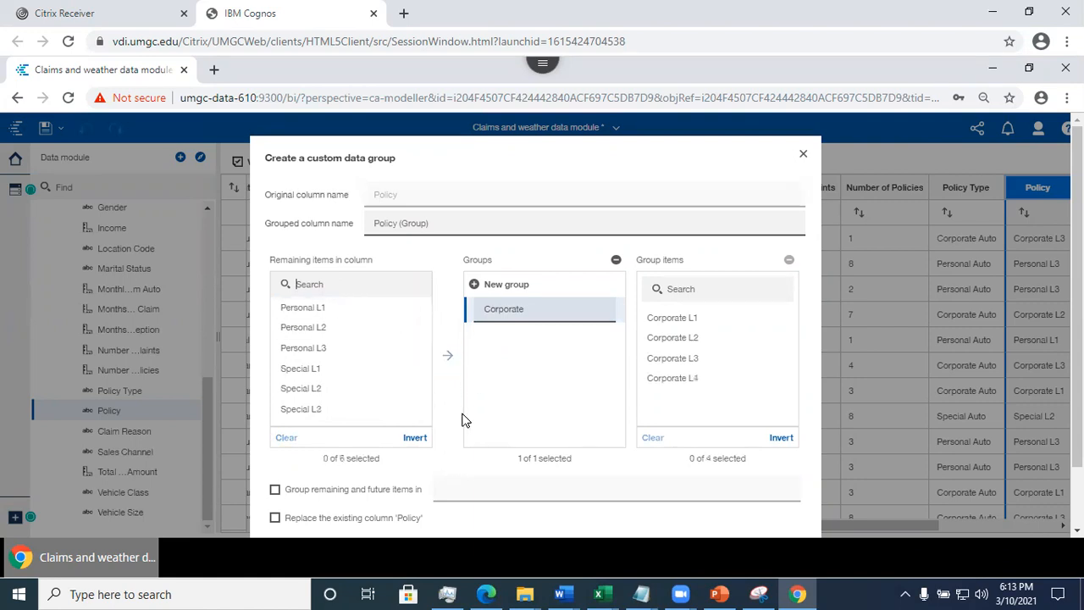
# - Add a group named Personal and assign Personal L1, Personal L2 and Personal L3 to it
pyautogui.click(483, 289)
pyautogui.write('Personal')
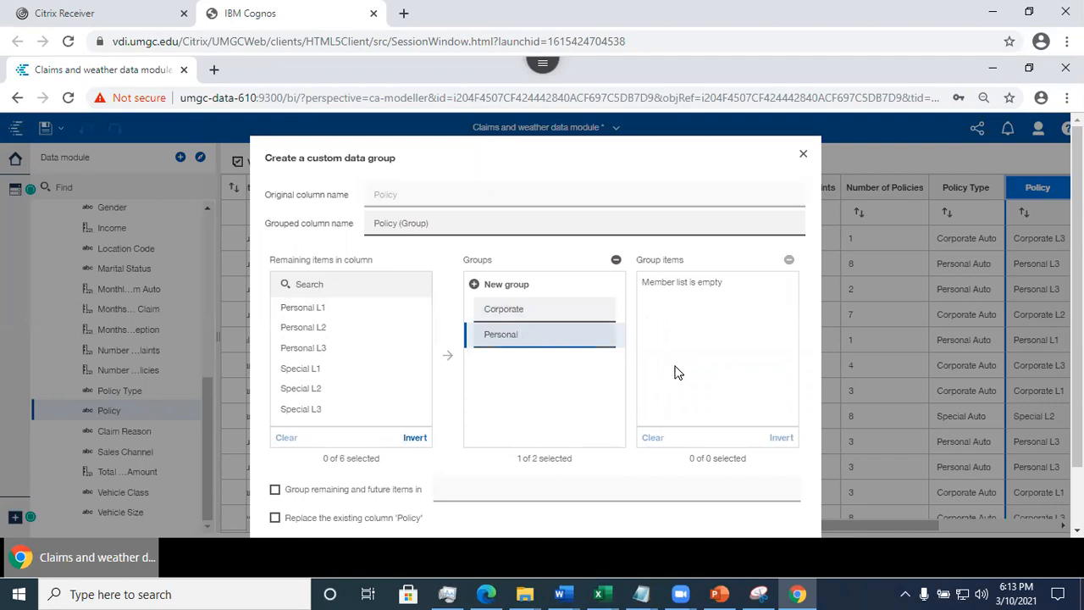
pyautogui.click(291, 305)
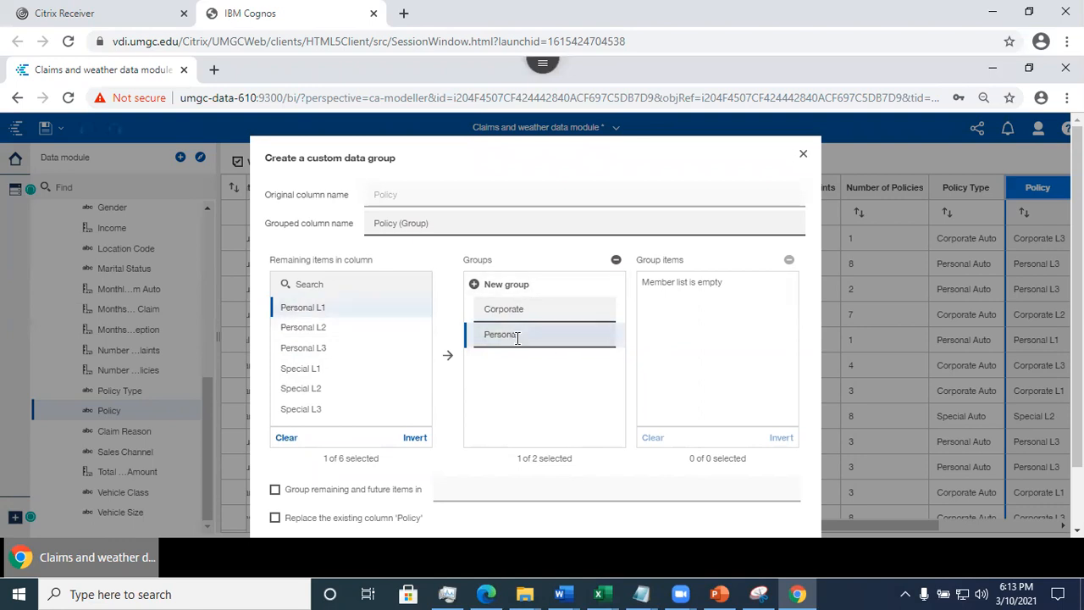
pyautogui.click(511, 309)
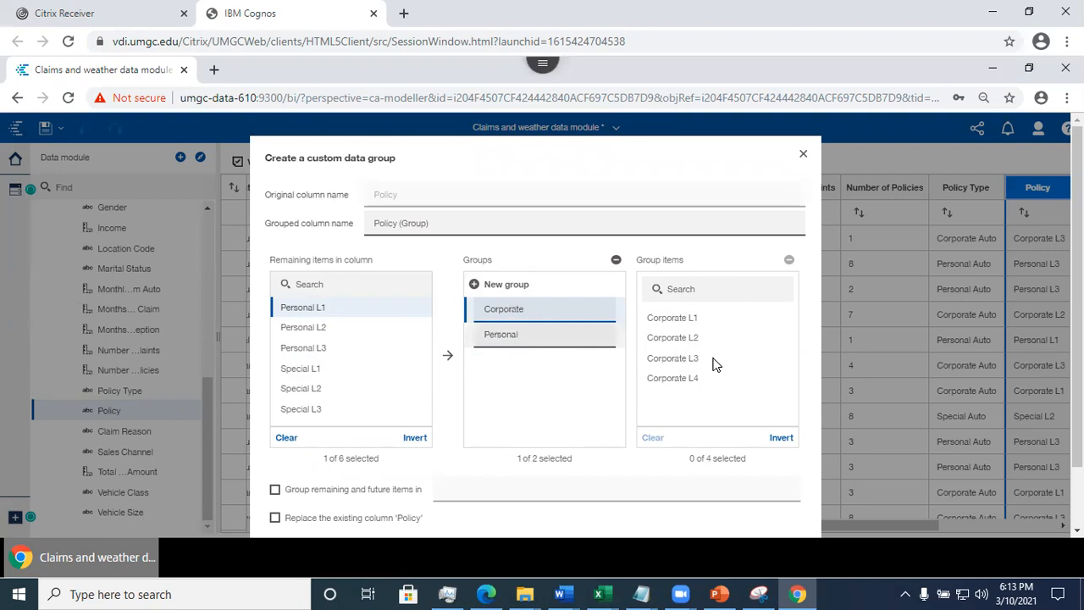
pyautogui.click(532, 336)
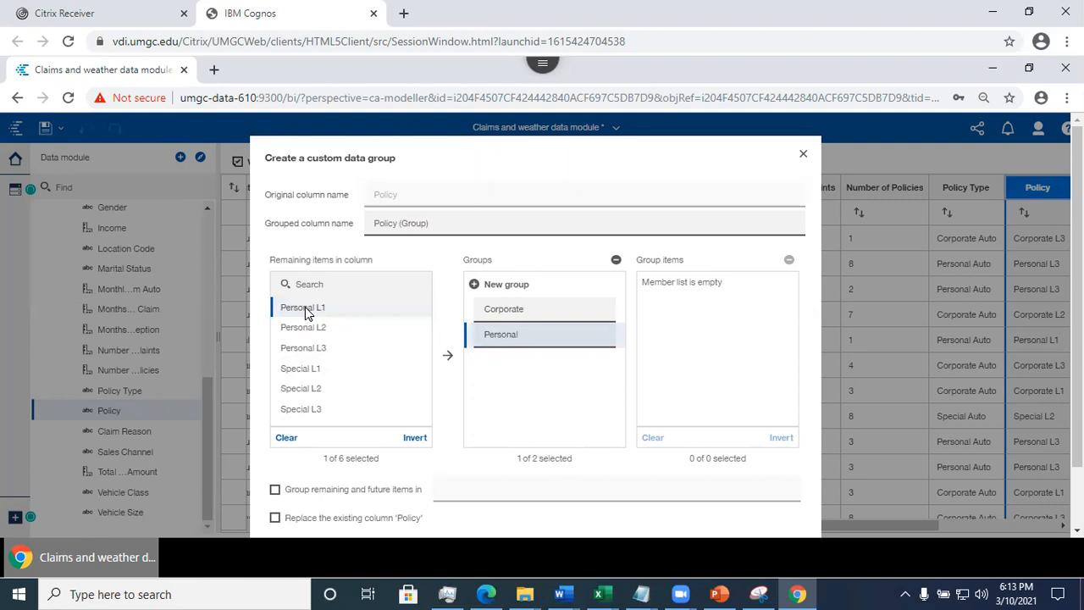
pyautogui.click(448, 360)
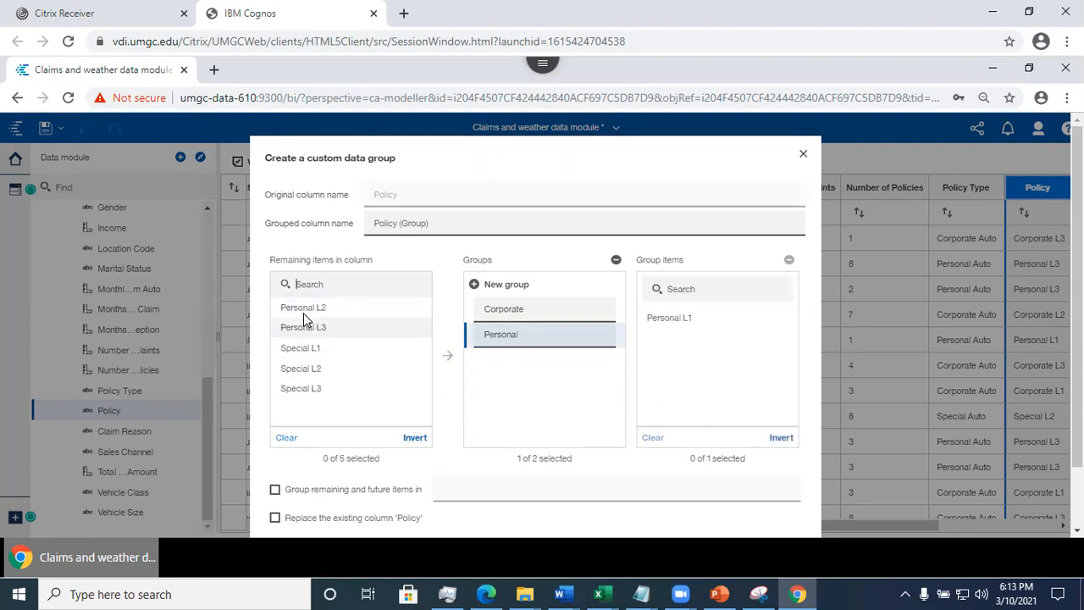
pyautogui.click(303, 309)
pyautogui.click(448, 355)
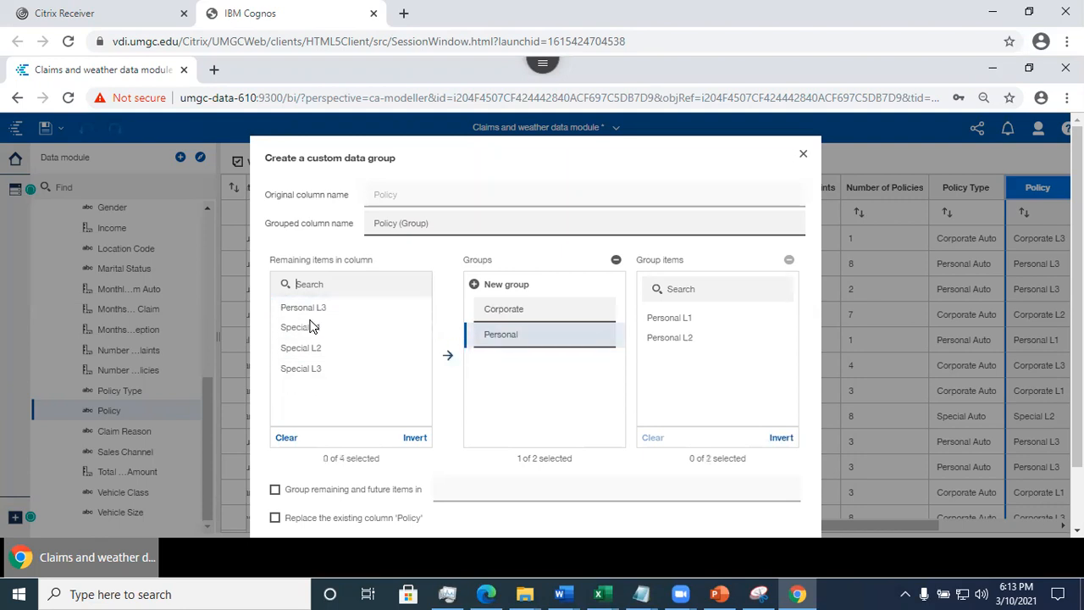
pyautogui.click(303, 308)
pyautogui.click(446, 357)
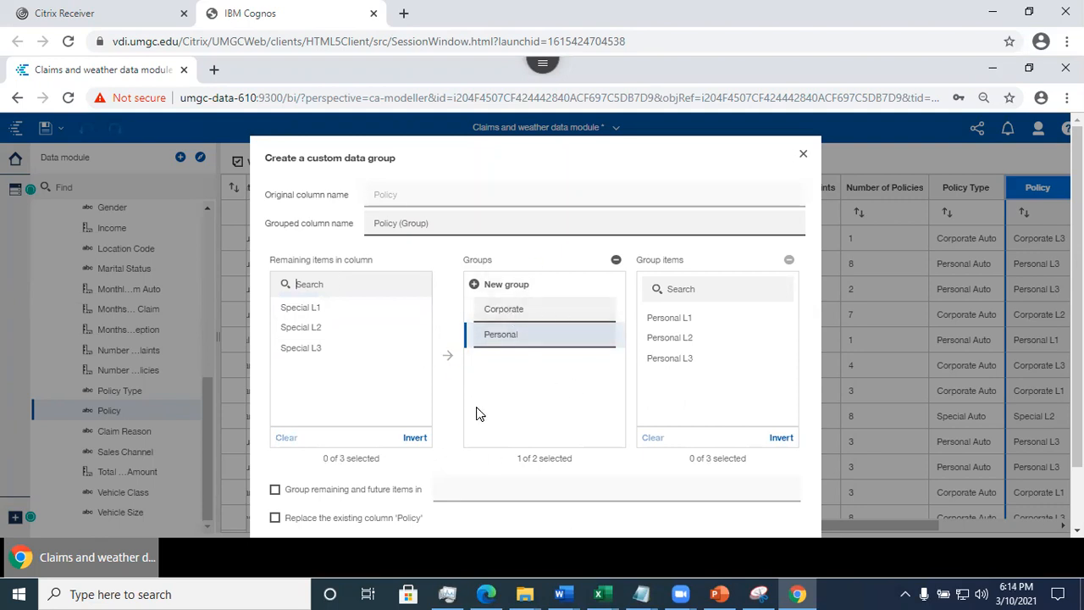
# - Add a group named Speccial with Special L1, Special L2 and Special L3, and create the Policy (Group) column
pyautogui.click(481, 286)
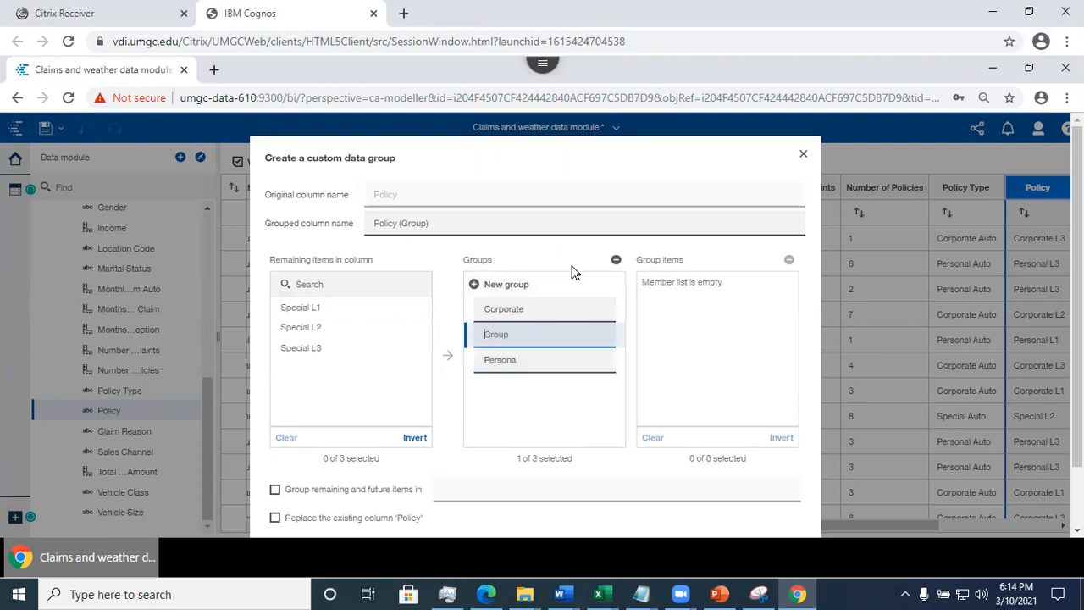
pyautogui.write('Speccial')
pyautogui.click(514, 416)
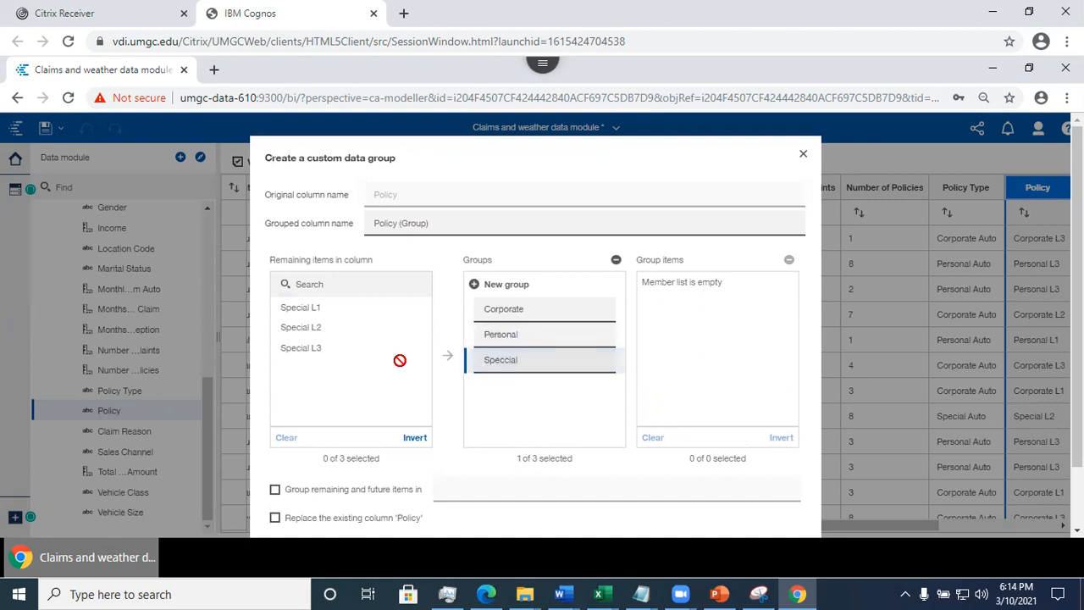
pyautogui.click(305, 310)
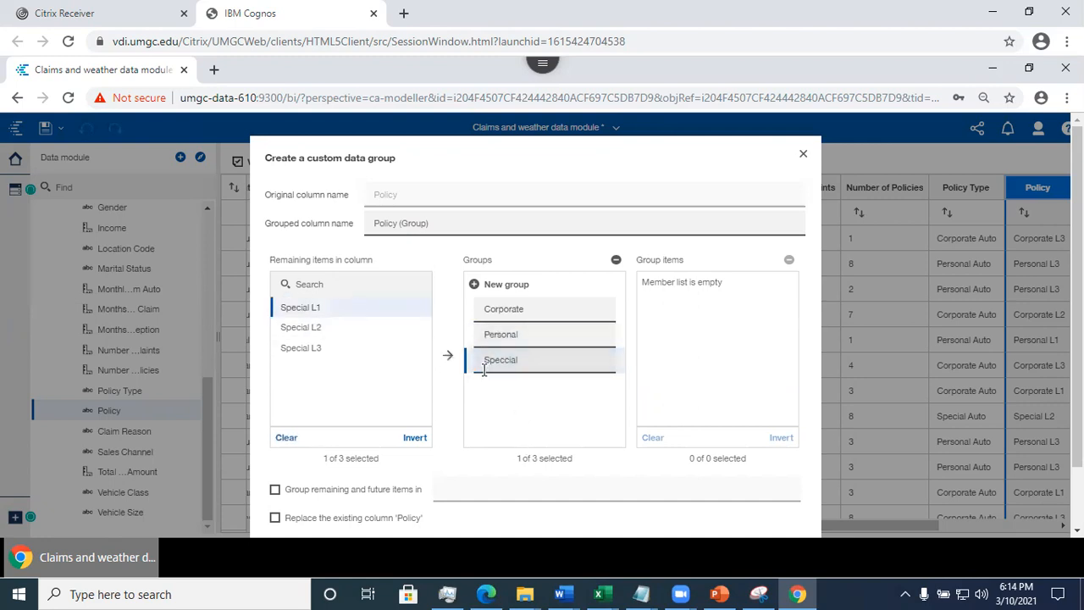
pyautogui.click(448, 356)
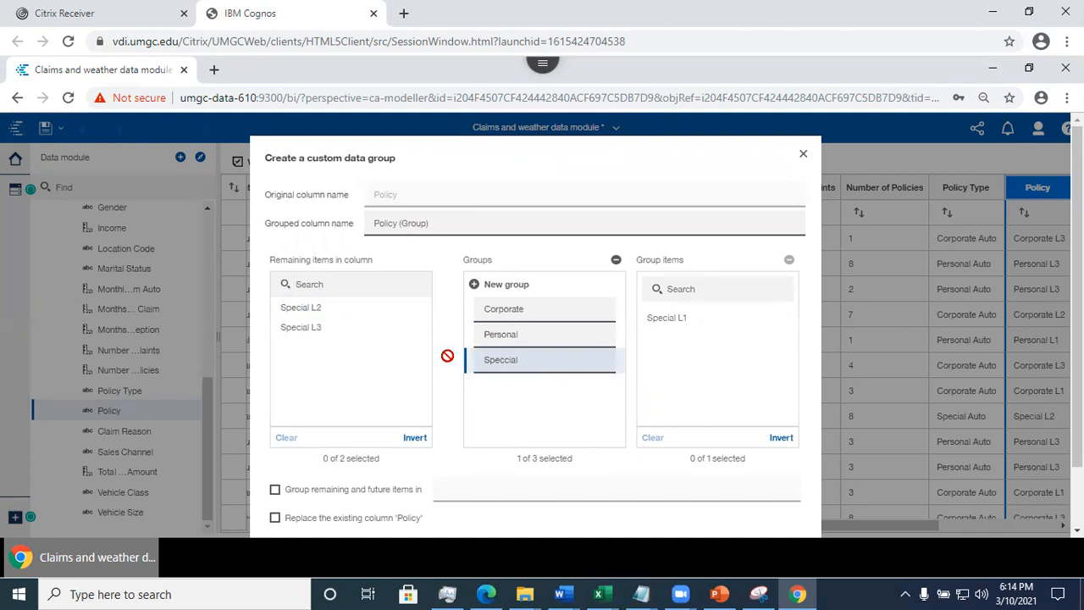
pyautogui.click(327, 308)
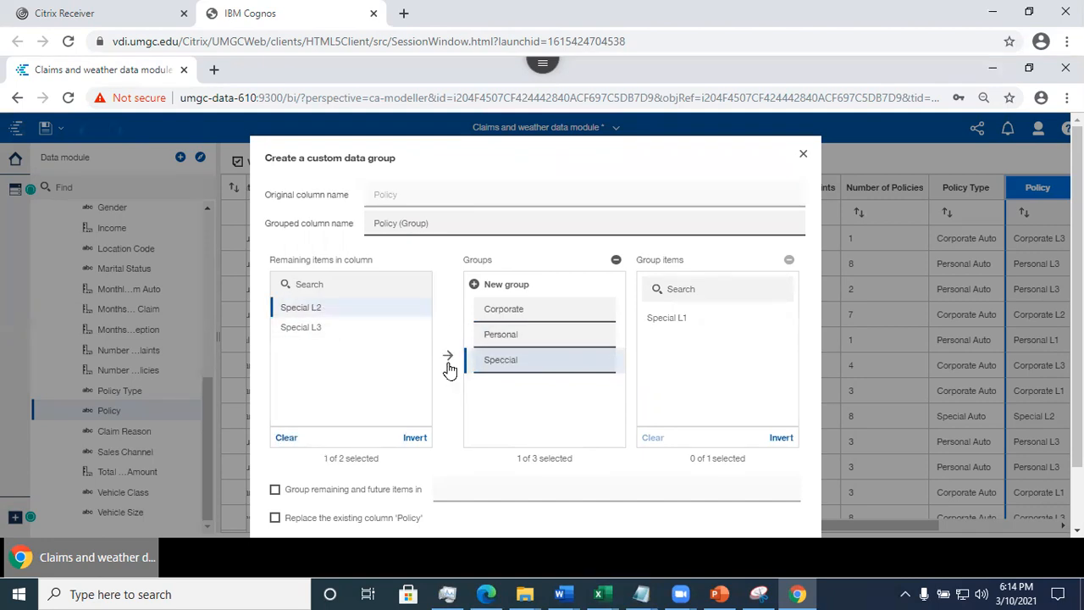
pyautogui.click(448, 355)
pyautogui.click(307, 308)
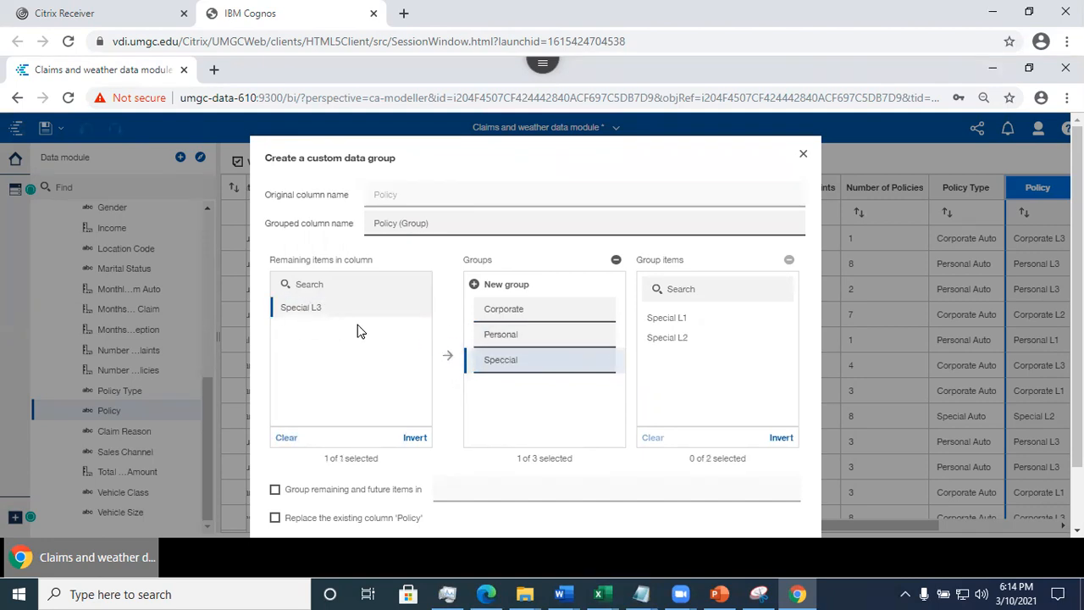
pyautogui.click(448, 356)
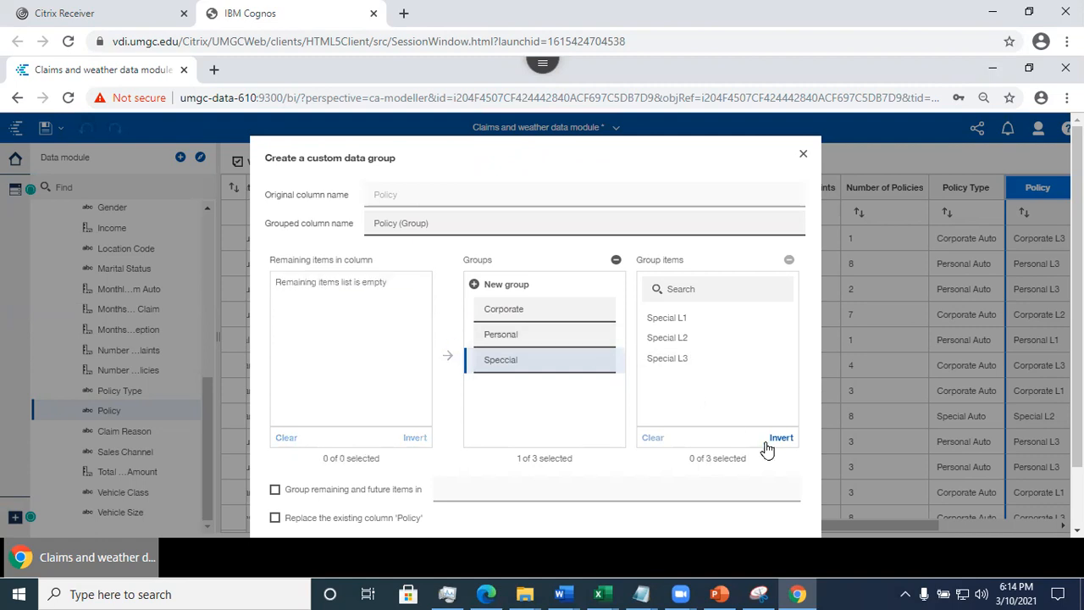
pyautogui.scroll(-1, 678, 398)
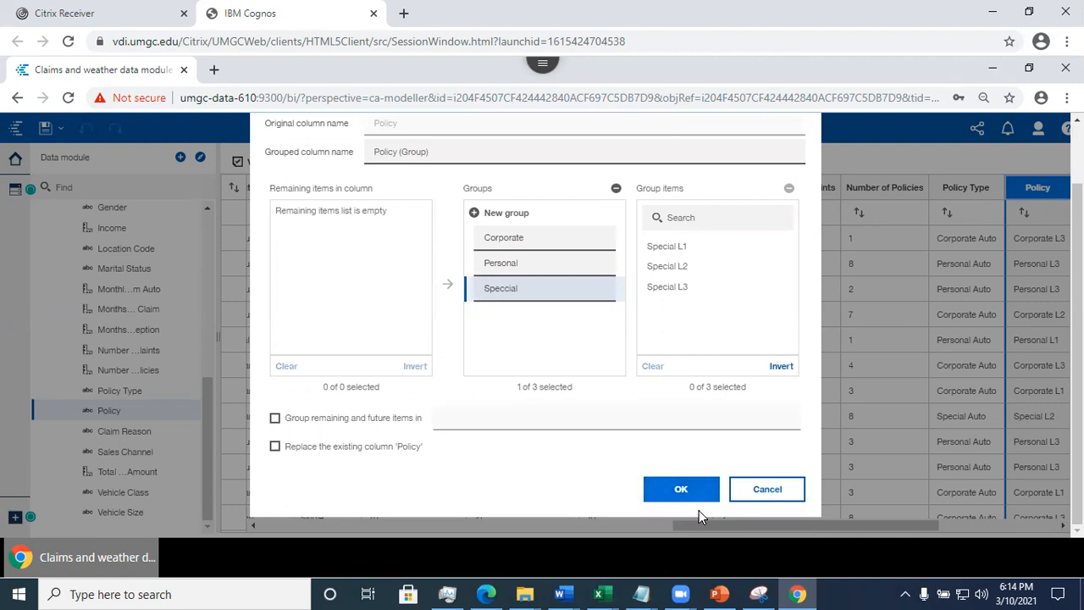
pyautogui.click(682, 491)
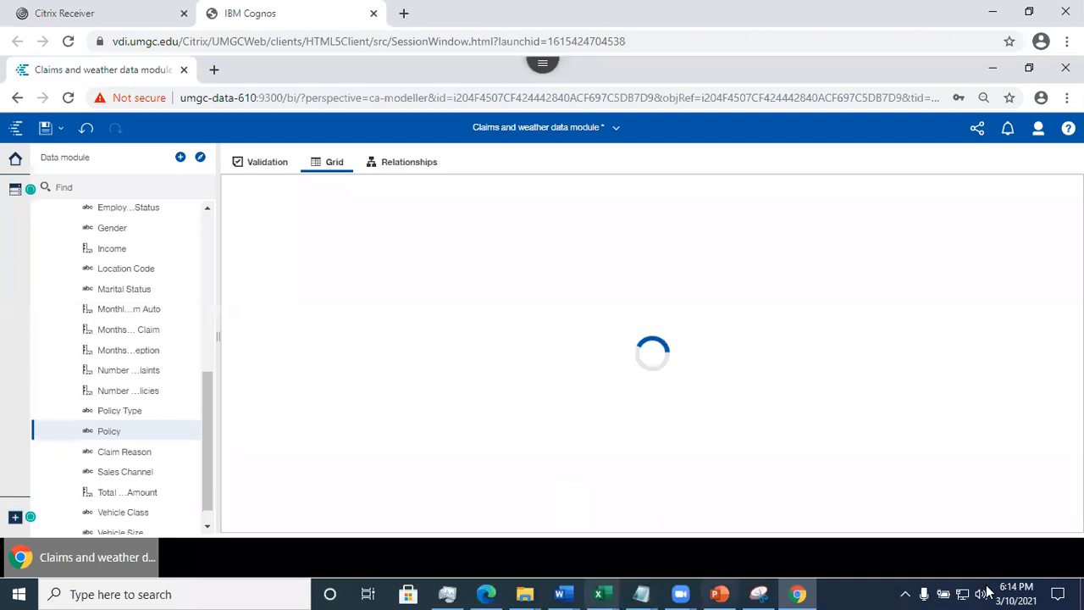
# - Switch to the PowerPoint presentation, read slide 36 on categorical data groups and slide 37 on the spiral model, and return to Cognos
pyautogui.click(719, 593)
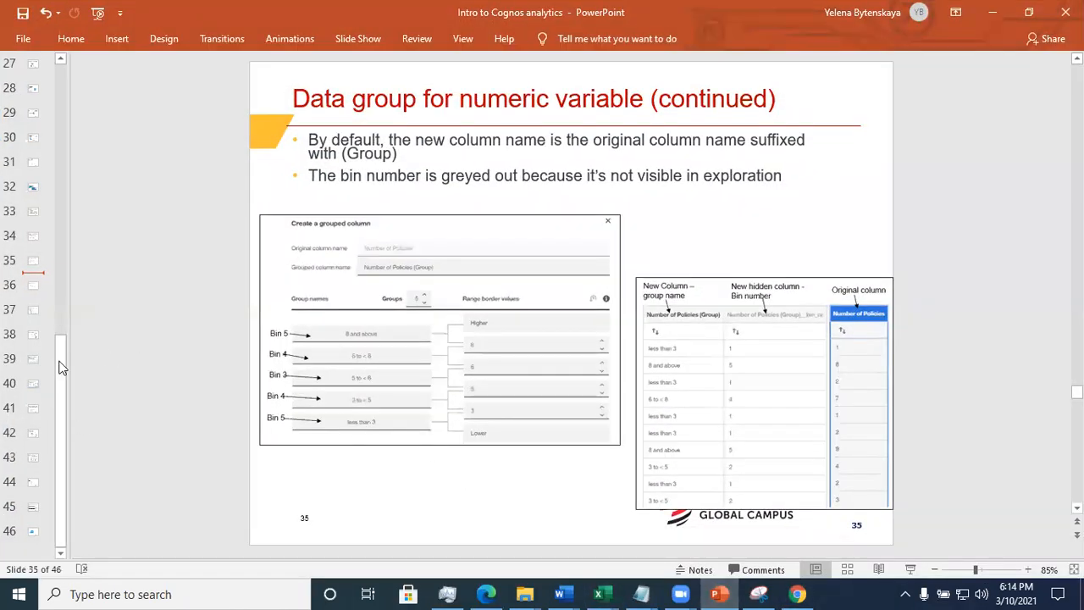
pyautogui.click(33, 286)
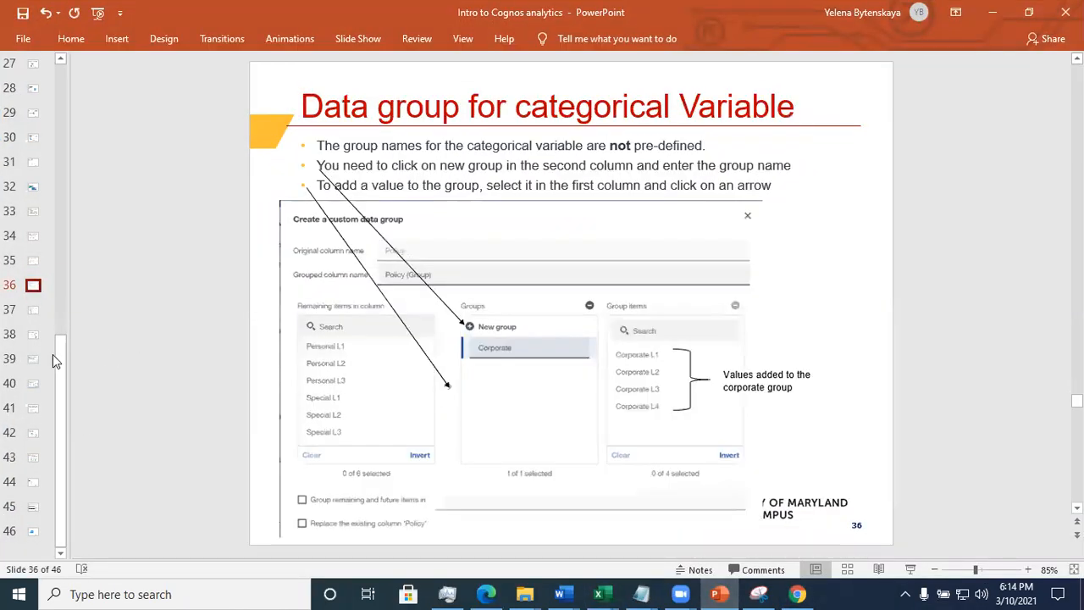
pyautogui.click(31, 312)
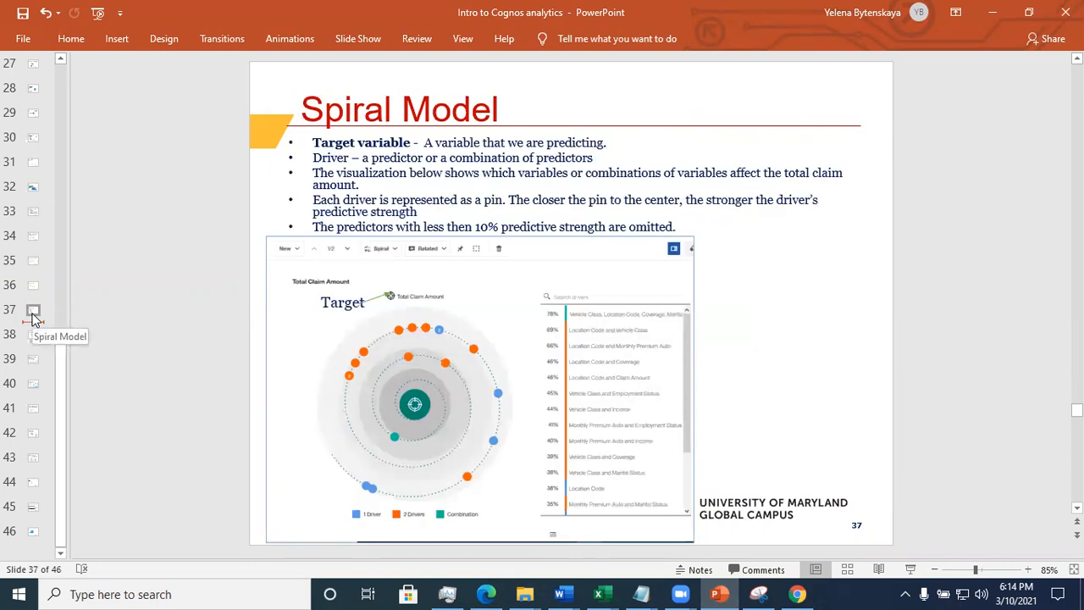
pyautogui.click(992, 12)
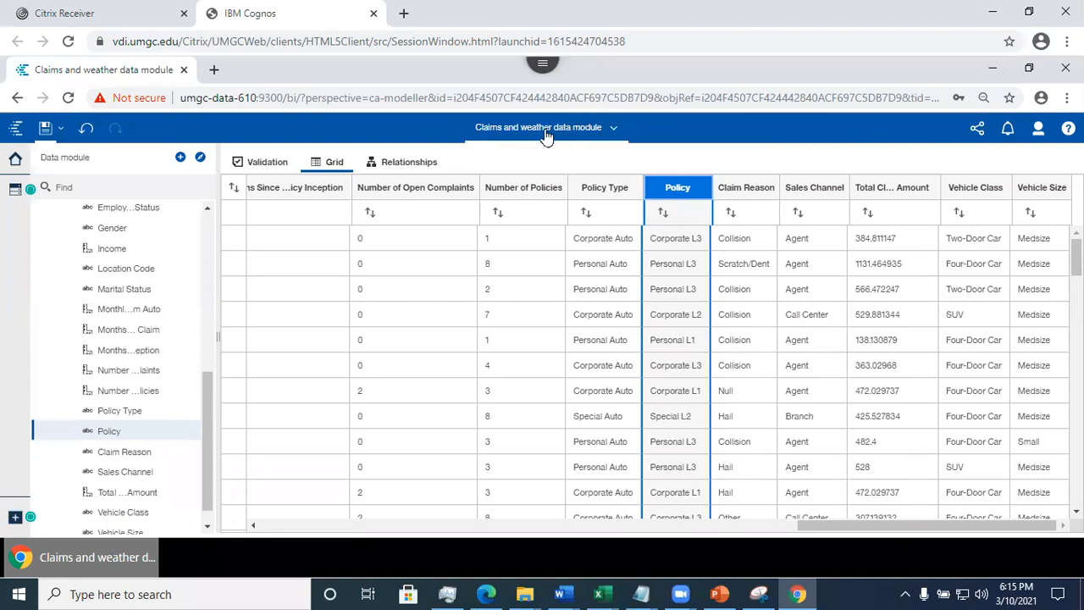
# - Leave the data module for the Cognos home page and open the recent Claims and weather data exploration
pyautogui.click(614, 128)
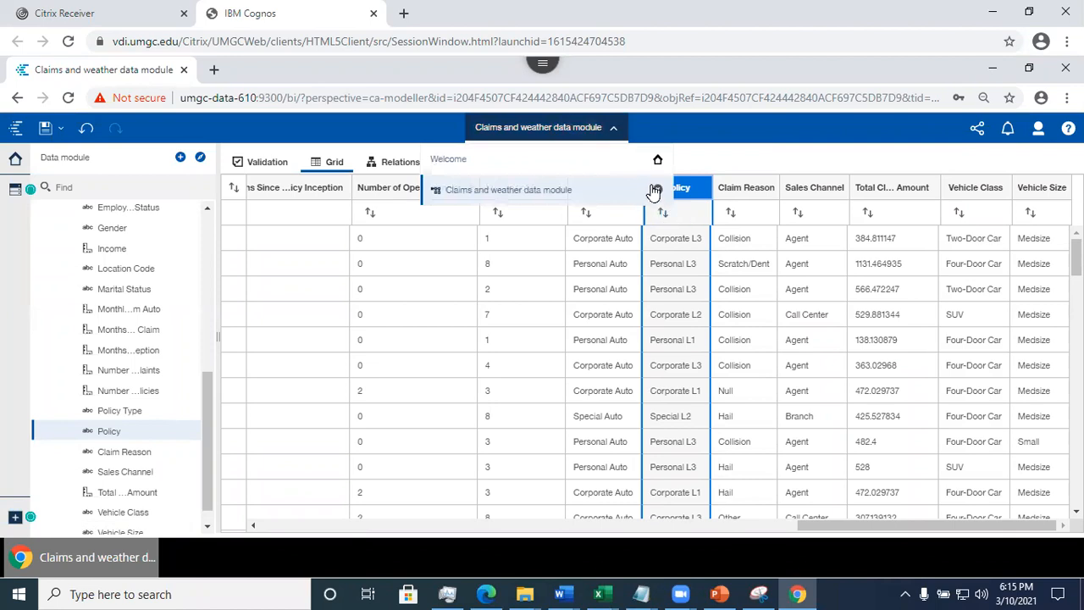
pyautogui.click(649, 194)
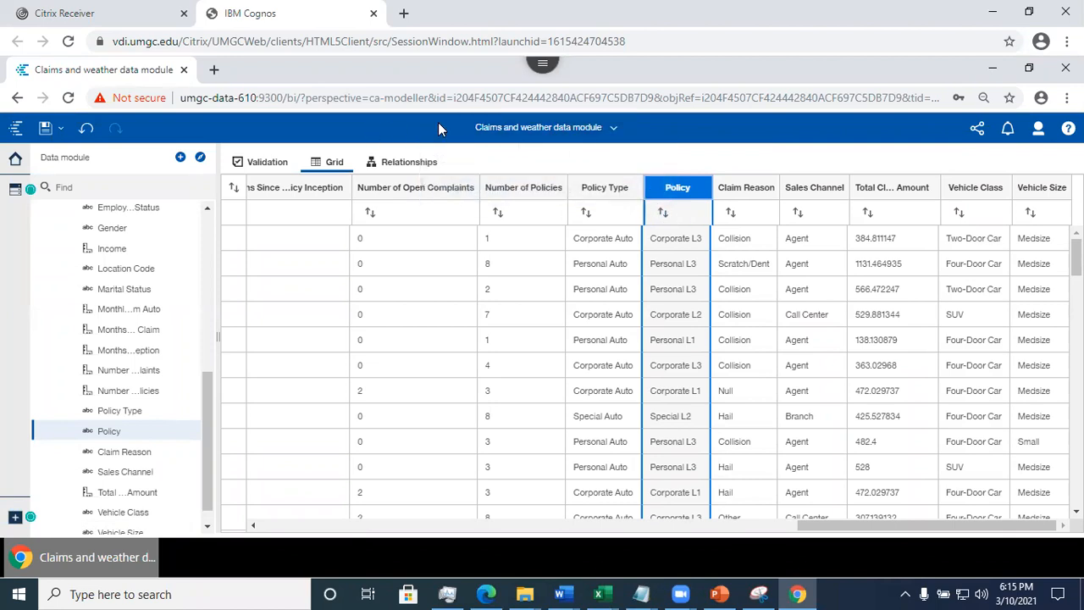
pyautogui.click(520, 126)
pyautogui.click(615, 133)
pyautogui.click(14, 161)
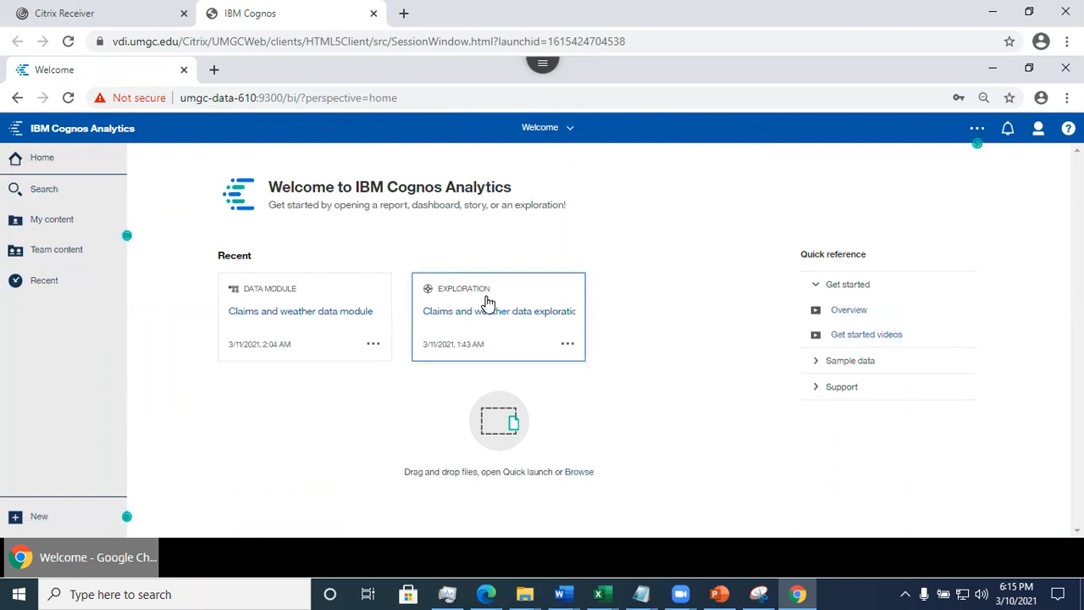
pyautogui.click(568, 346)
pyautogui.click(574, 346)
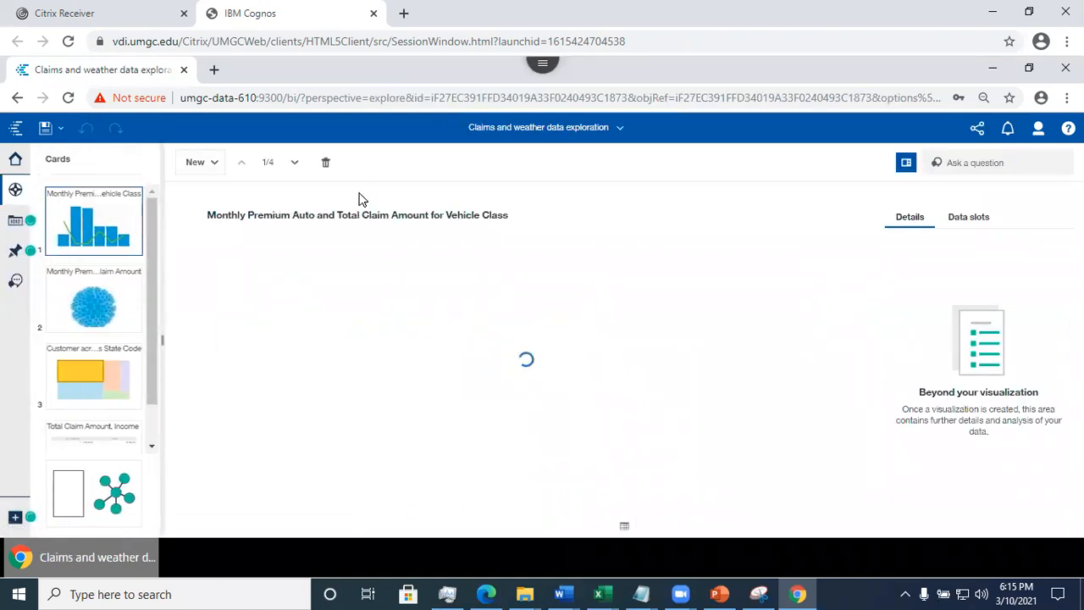
# - Show the exploration's data sources and review the full column list of the claims and weather table, including the new groups and calculations
pyautogui.click(20, 225)
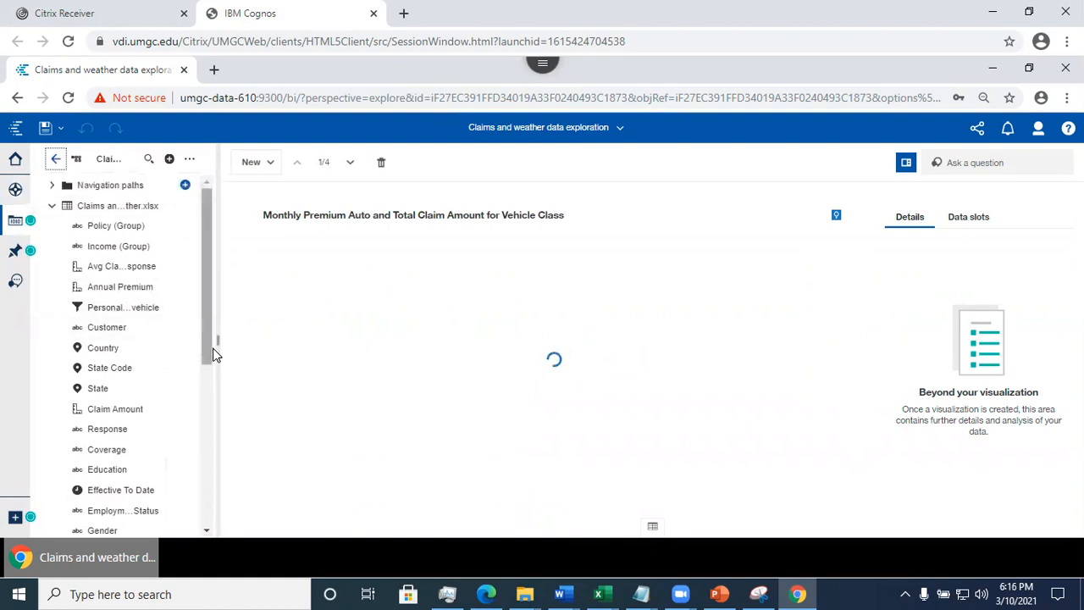
pyautogui.scroll(-1, 209, 383)
pyautogui.moveTo(207, 378); pyautogui.dragTo(200, 448)
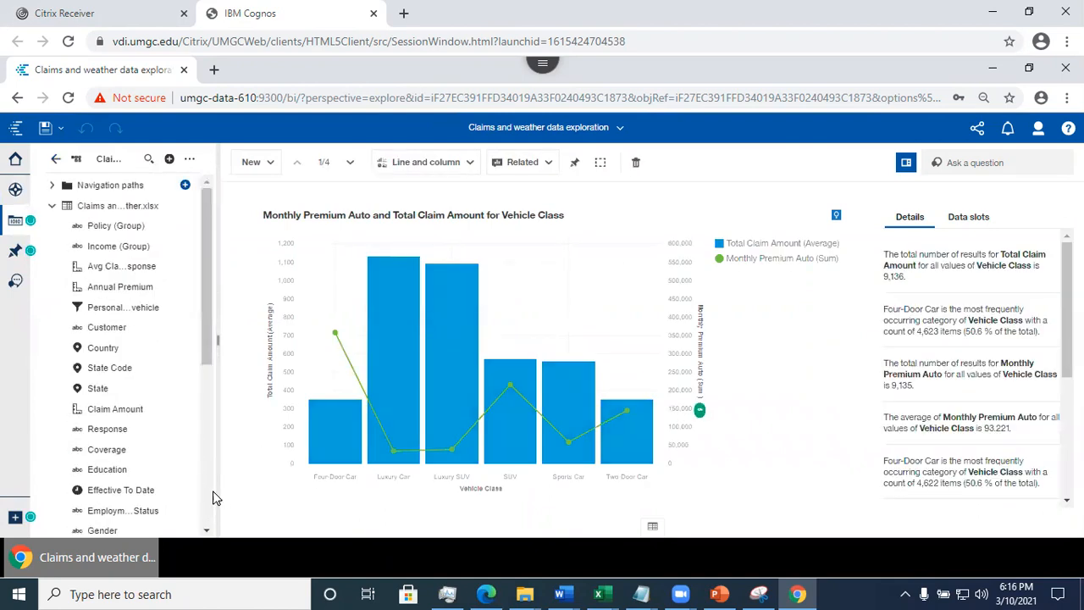
pyautogui.scroll(-5, 212, 502)
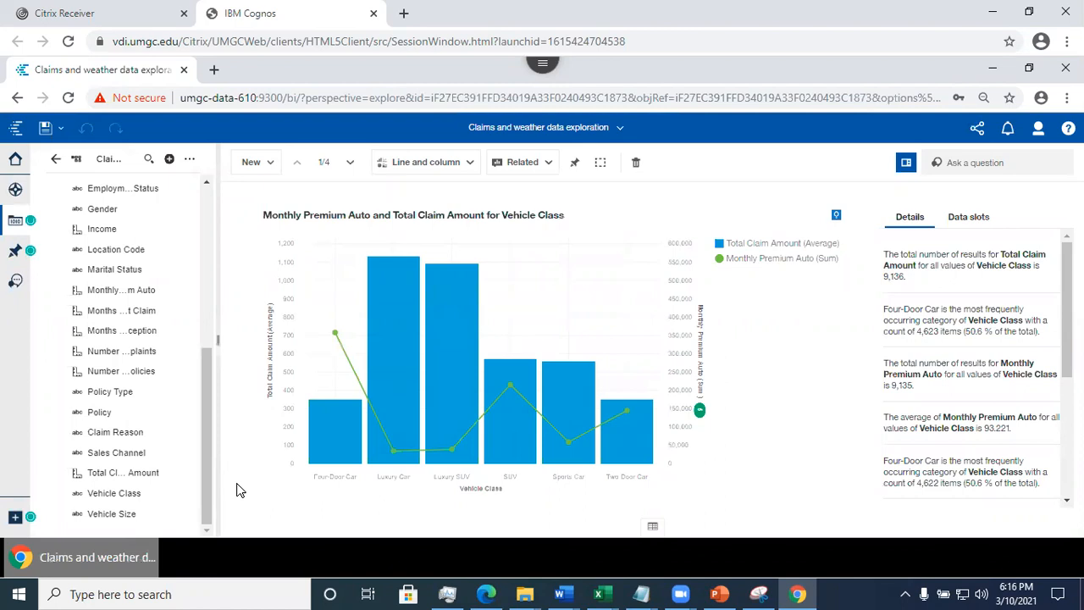
pyautogui.moveTo(213, 496); pyautogui.dragTo(235, 277)
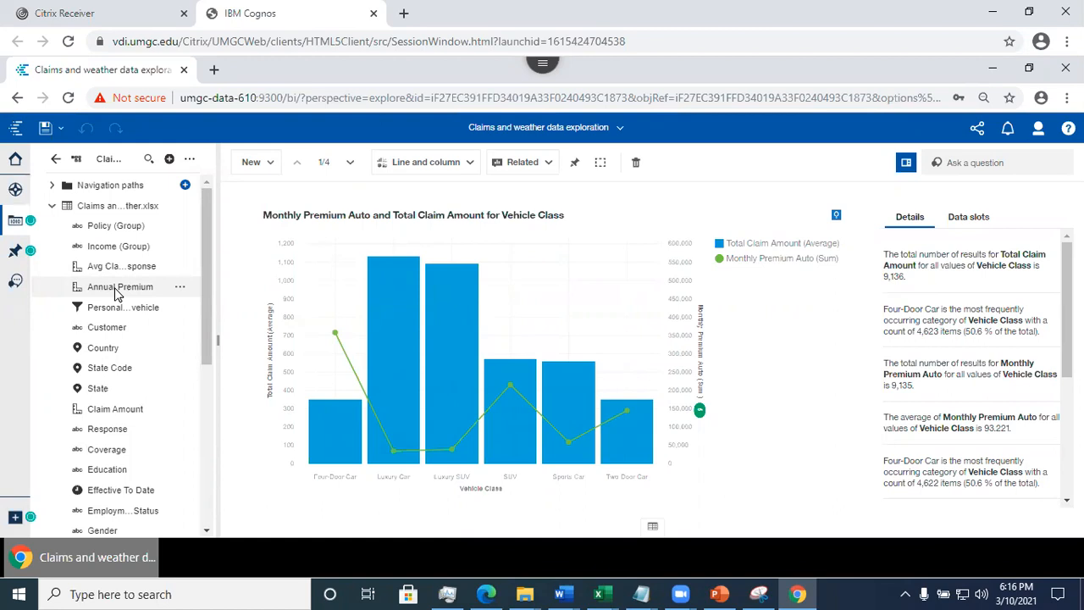
pyautogui.scroll(-3, 119, 288)
pyautogui.scroll(3, 118, 288)
pyautogui.scroll(-5, 119, 288)
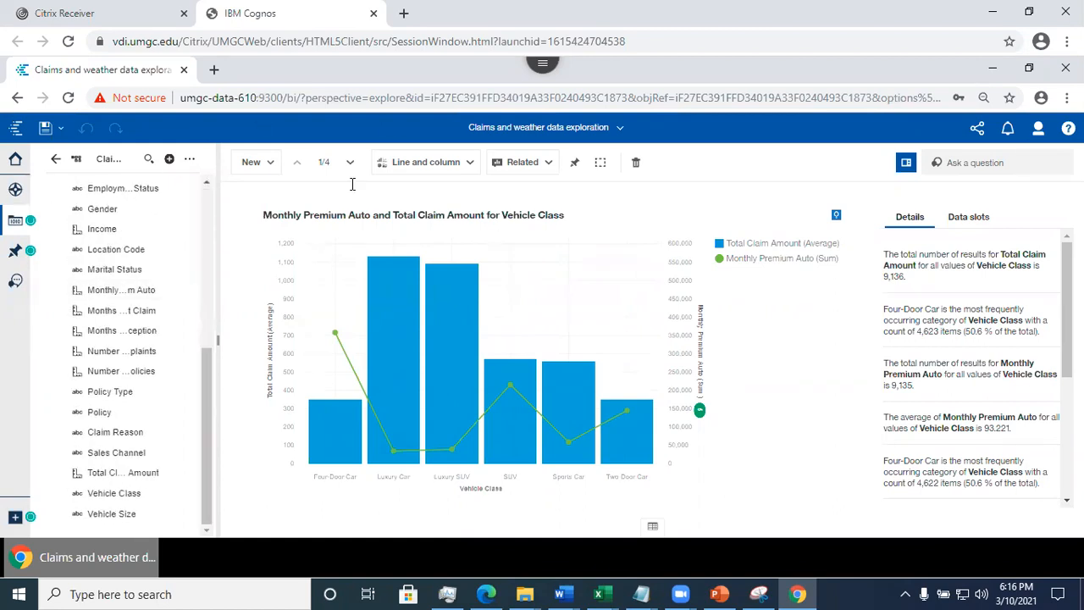
# - Add a new single card with a Spiral visualization and set Total Claim Amount as its target
pyautogui.click(250, 166)
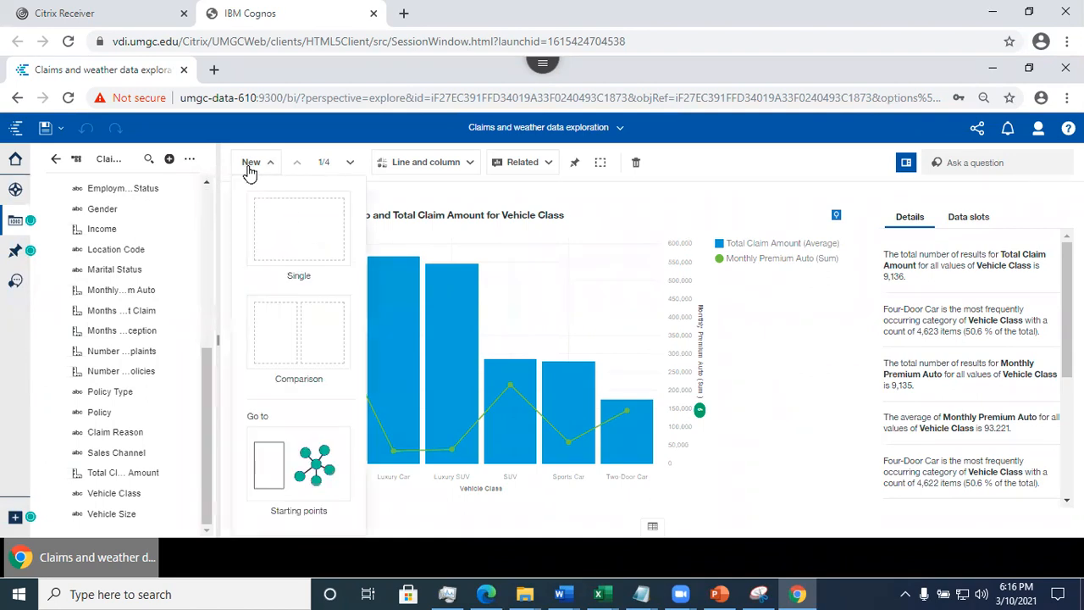
pyautogui.click(291, 224)
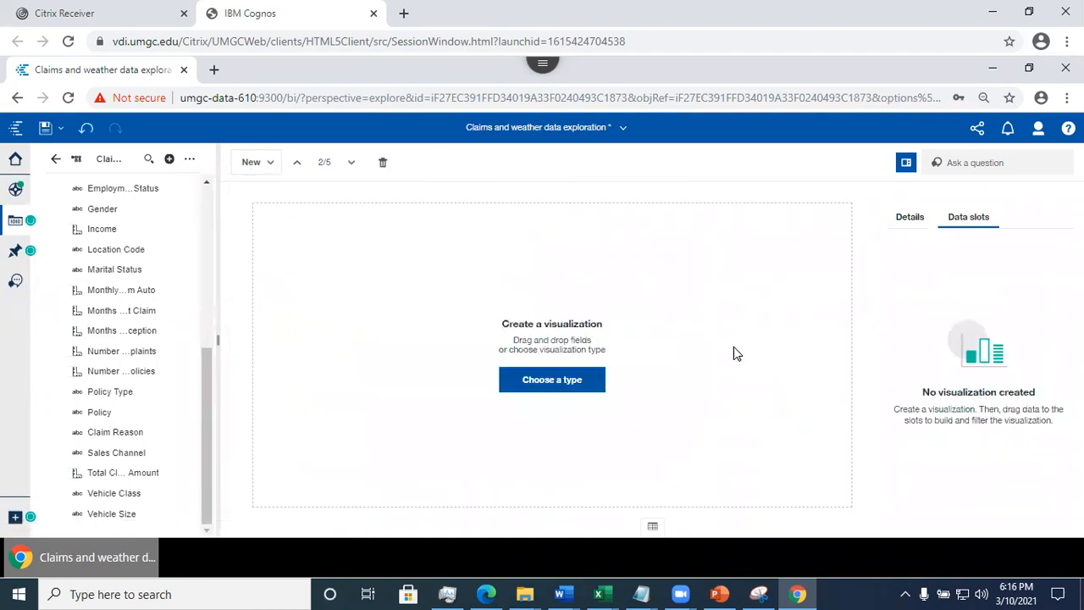
pyautogui.click(576, 380)
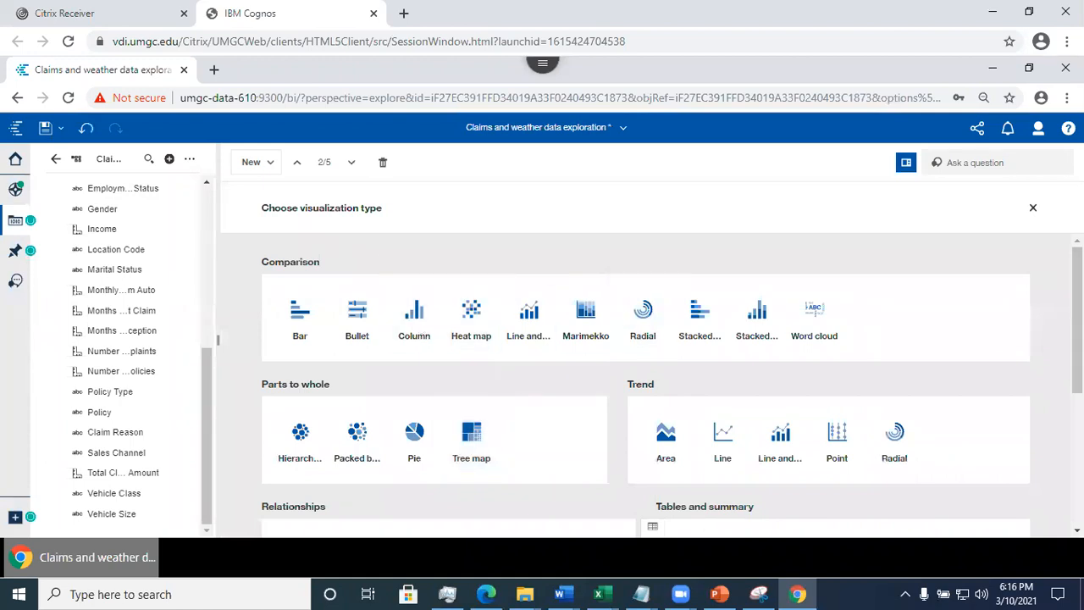
pyautogui.scroll(-3, 1056, 320)
pyautogui.scroll(-1, 645, 386)
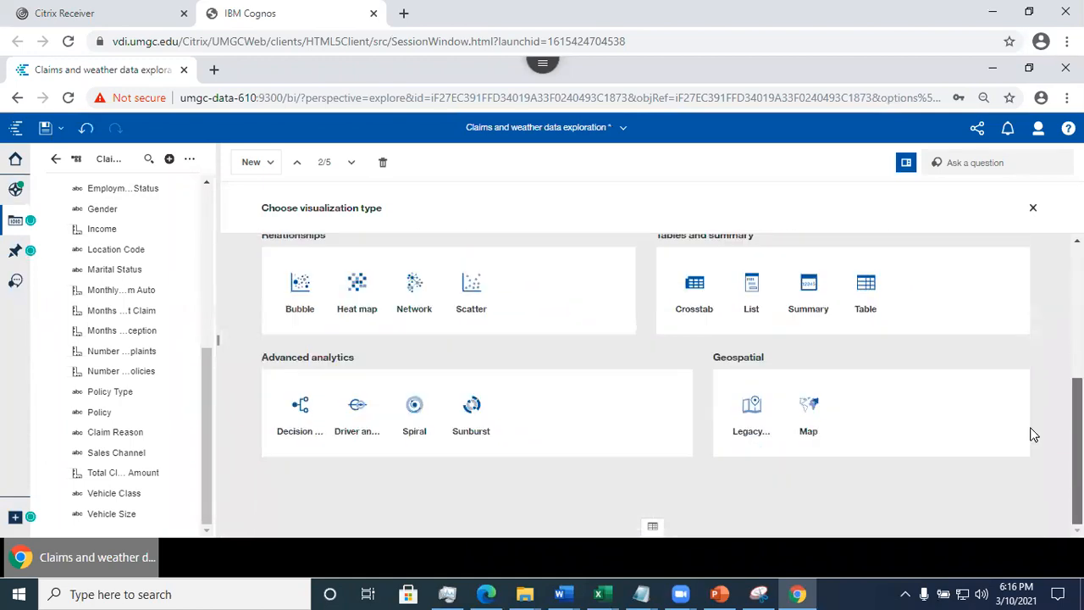
pyautogui.click(414, 413)
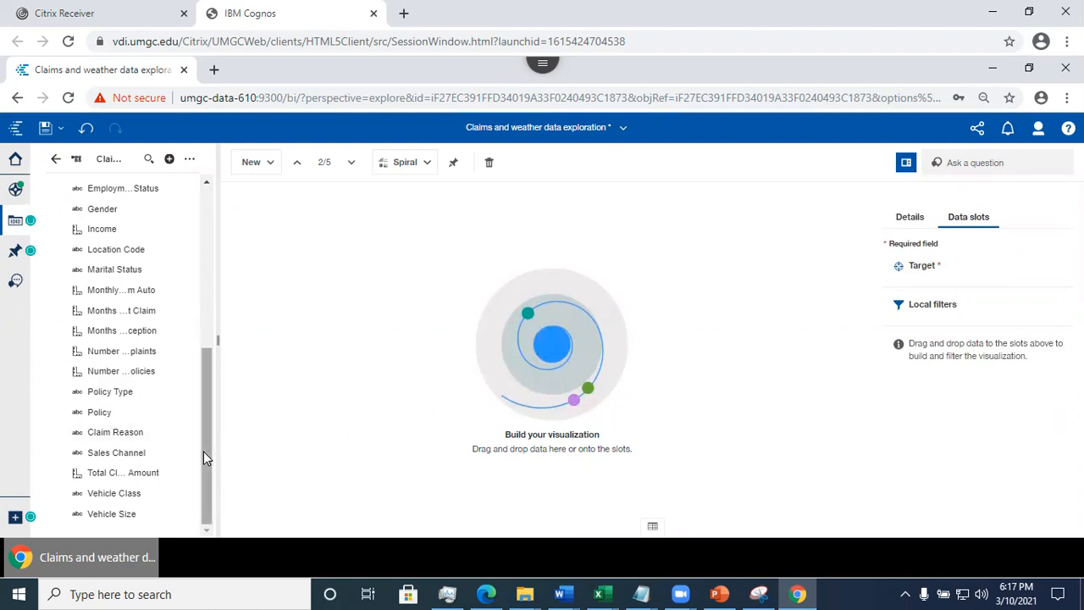
pyautogui.scroll(1, 205, 464)
pyautogui.scroll(-1, 211, 466)
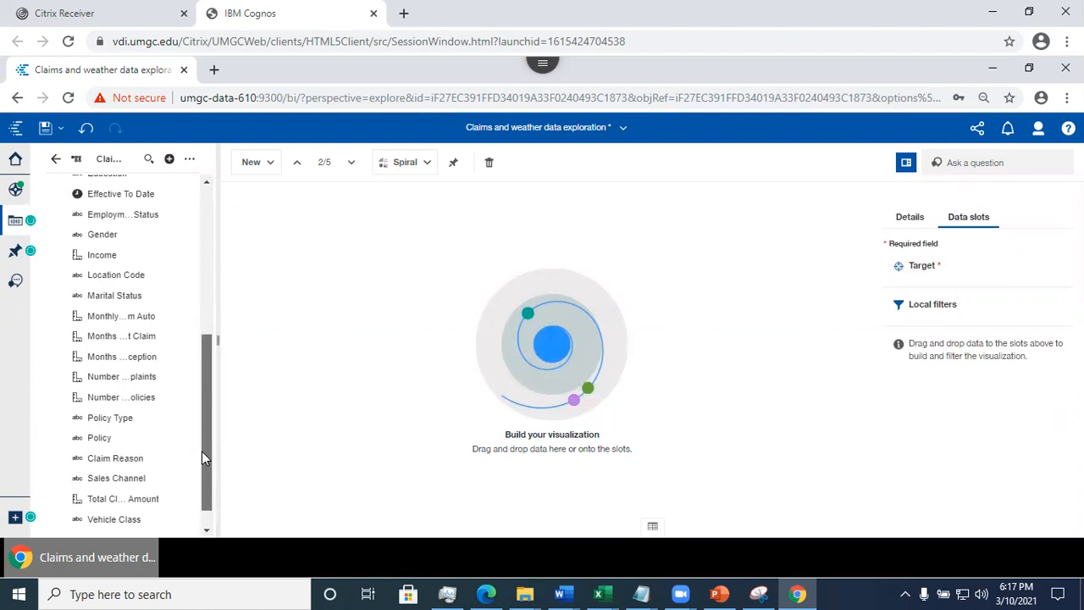
pyautogui.moveTo(108, 474); pyautogui.dragTo(946, 267)
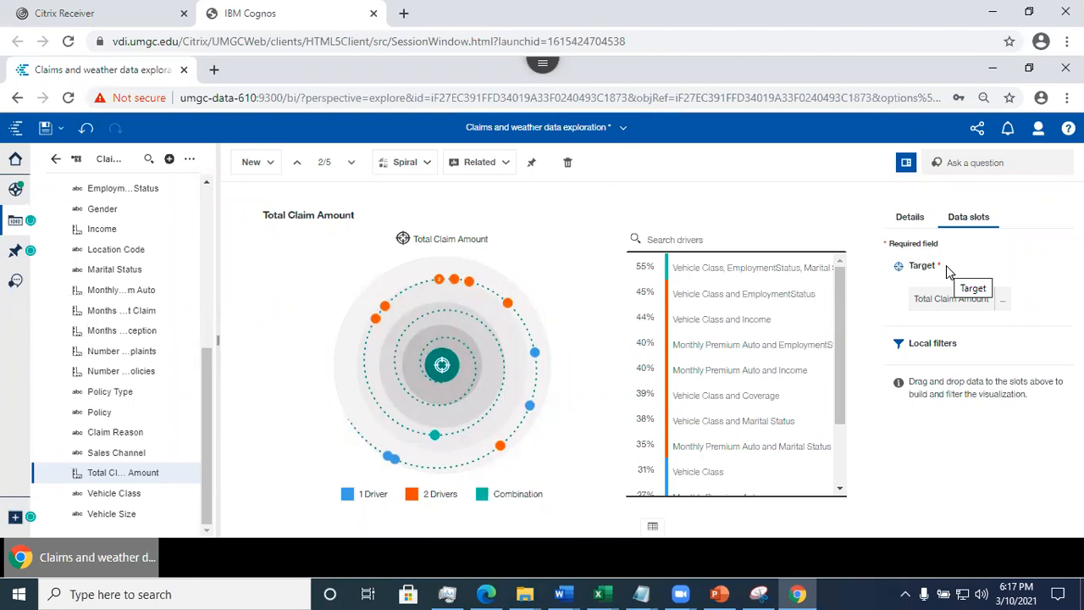
# - Hide the Combination and 2 Drivers predictors in the spiral, and inspect the remaining single drivers and the target's options
pyautogui.click(484, 494)
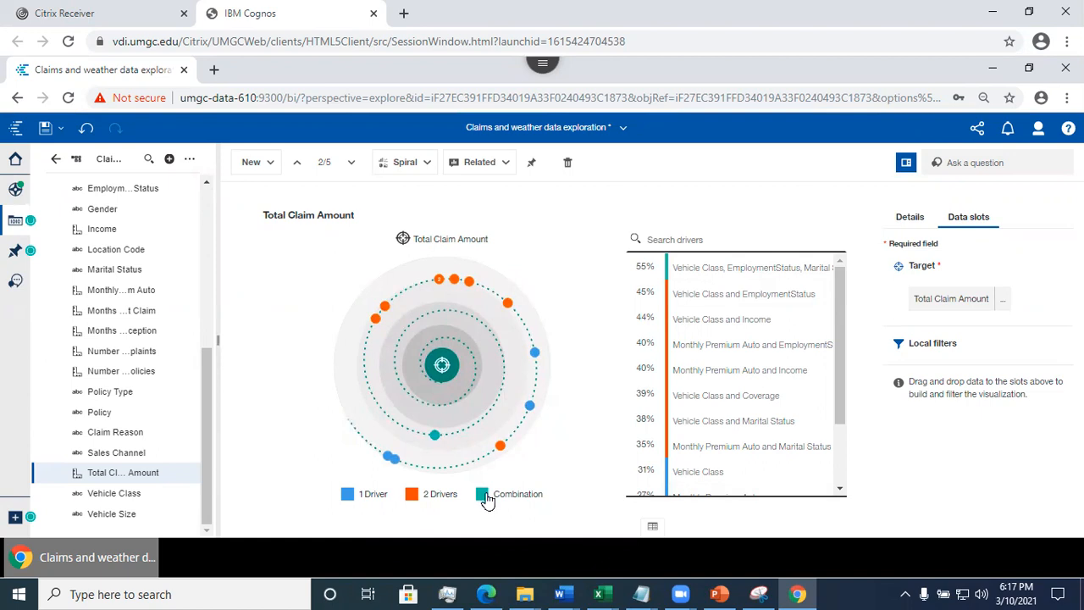
pyautogui.click(414, 498)
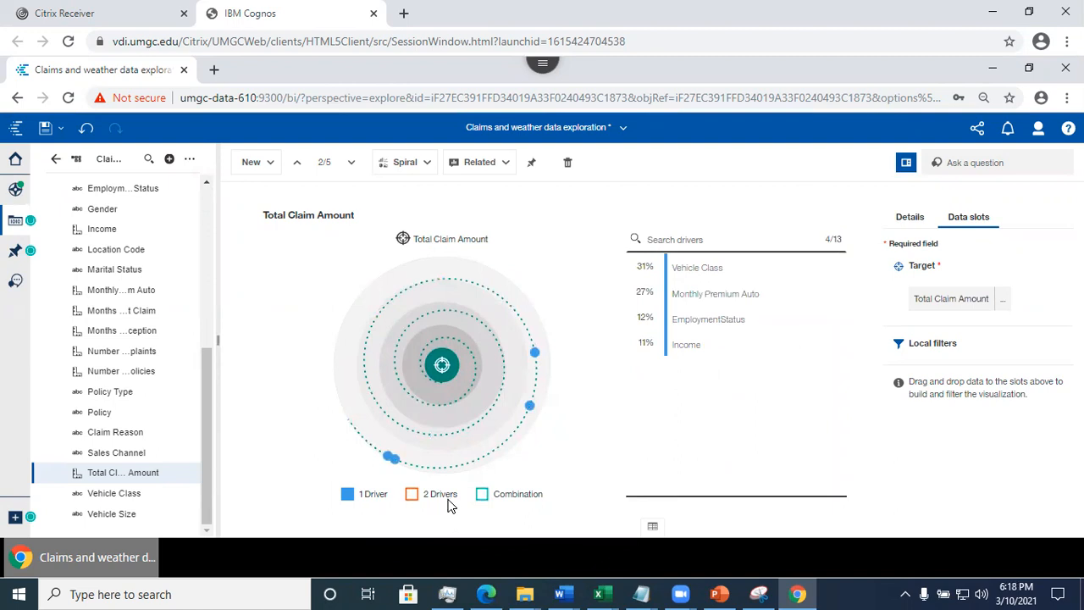
pyautogui.moveTo(699, 270)
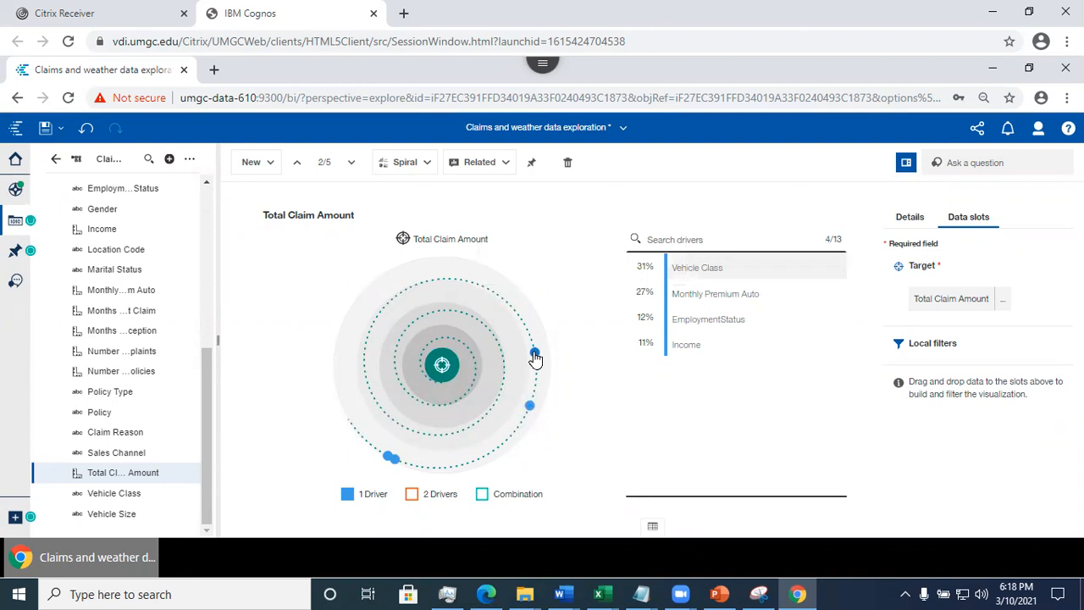
pyautogui.moveTo(535, 355)
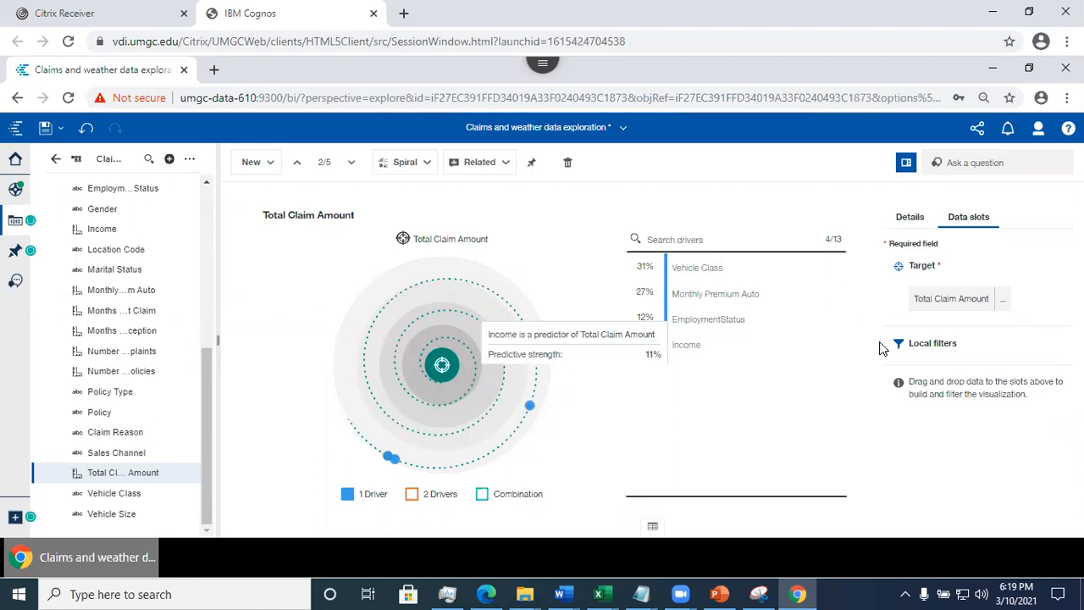
pyautogui.click(1003, 303)
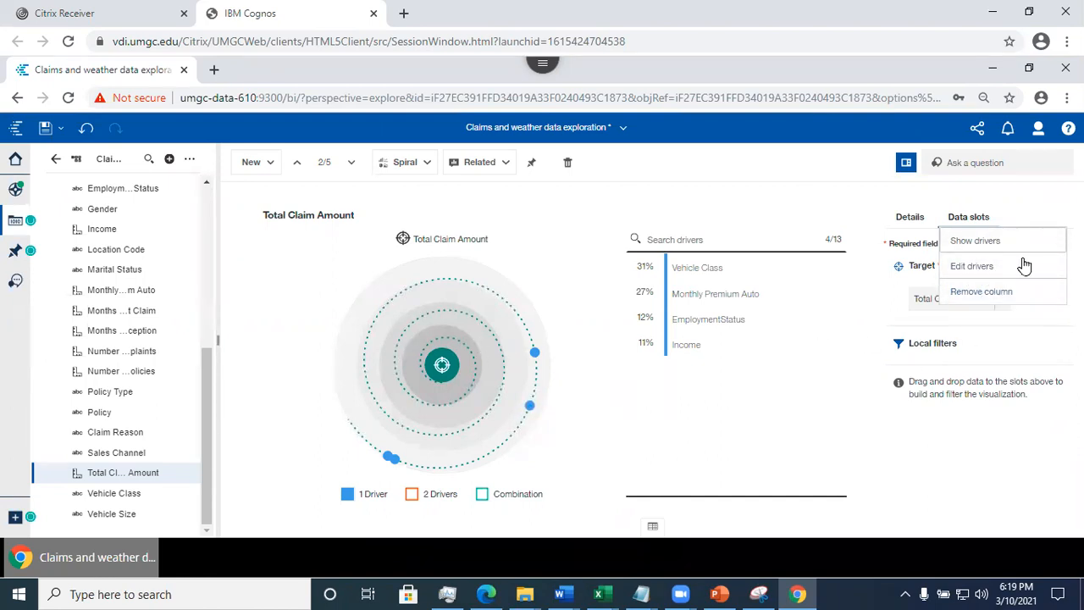
pyautogui.click(833, 404)
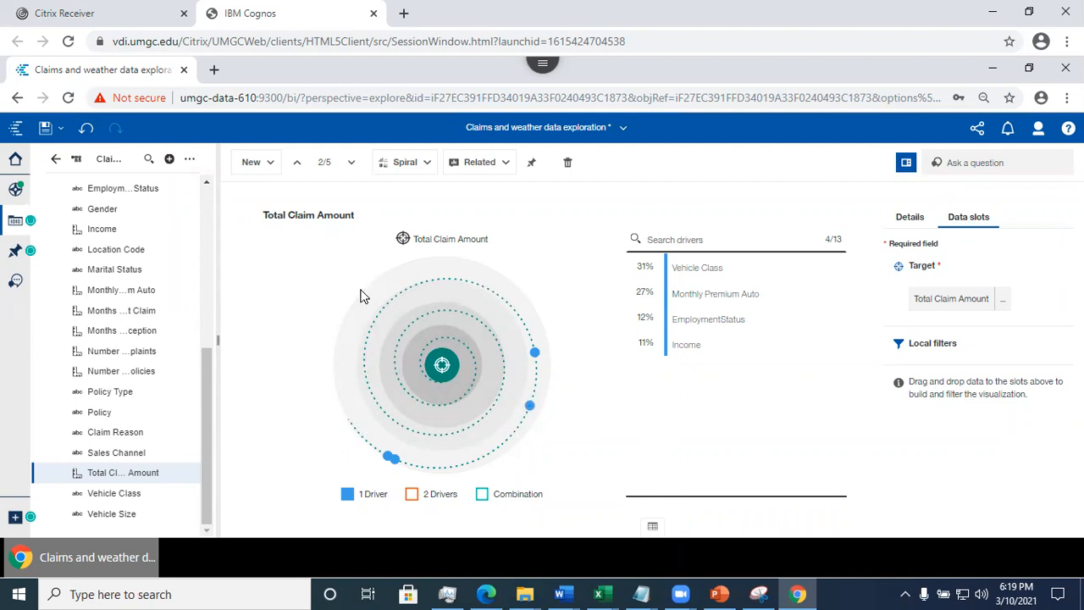
# - Add a new single card with a Driver analysis visualization and set Total Claim Amount as its target
pyautogui.click(246, 163)
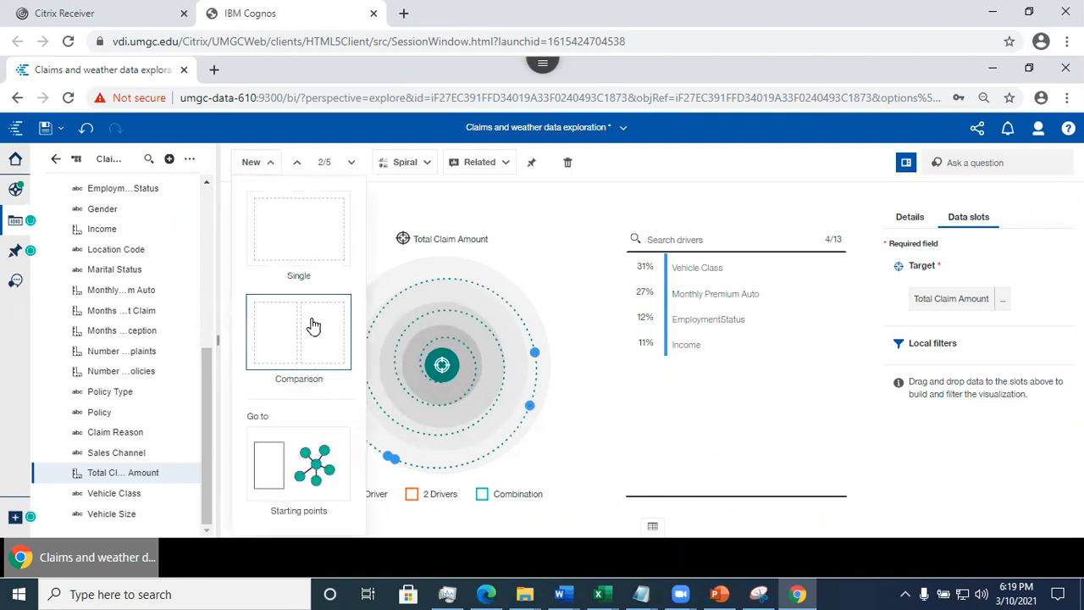
pyautogui.click(310, 237)
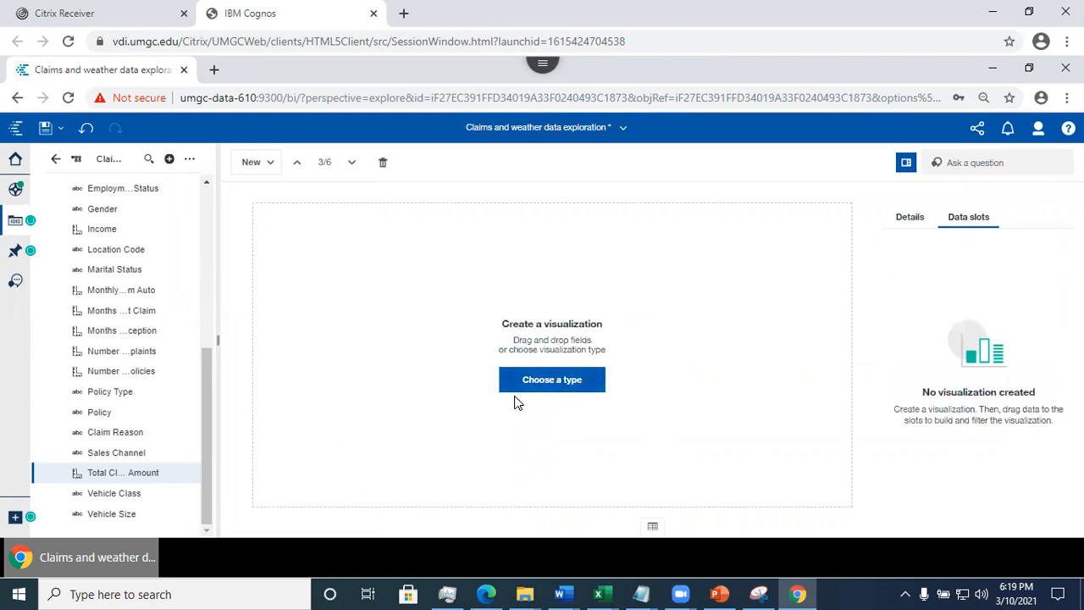
pyautogui.click(506, 385)
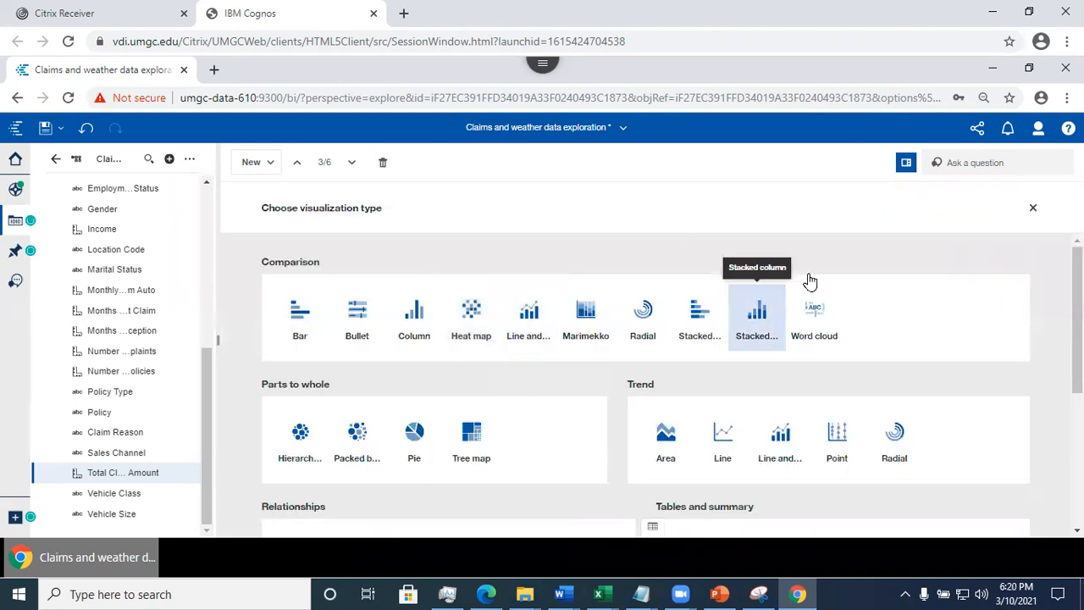
pyautogui.scroll(-3, 645, 381)
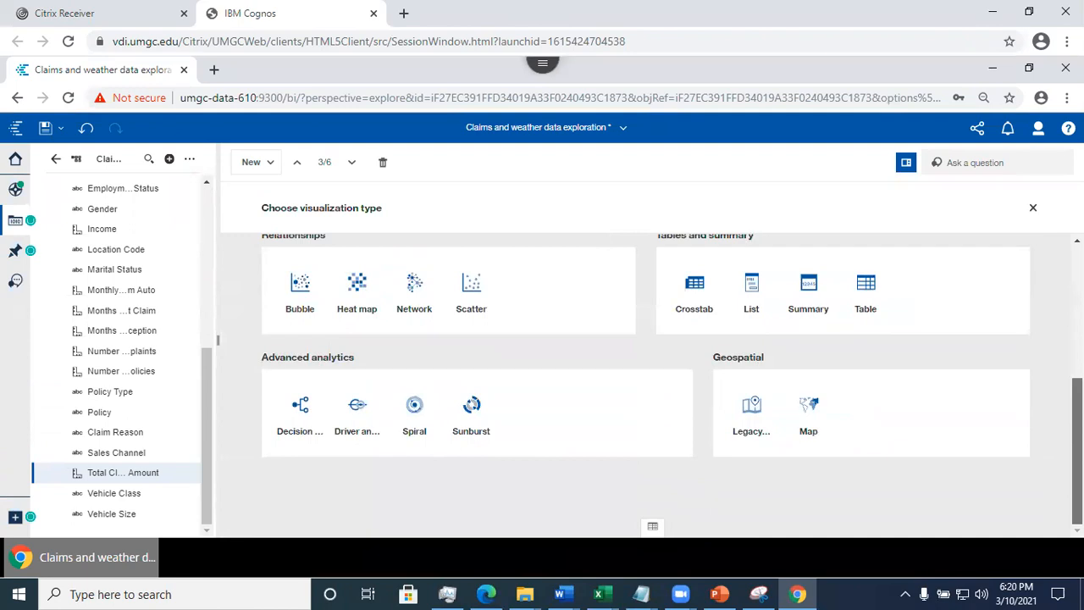
pyautogui.scroll(1, 672, 379)
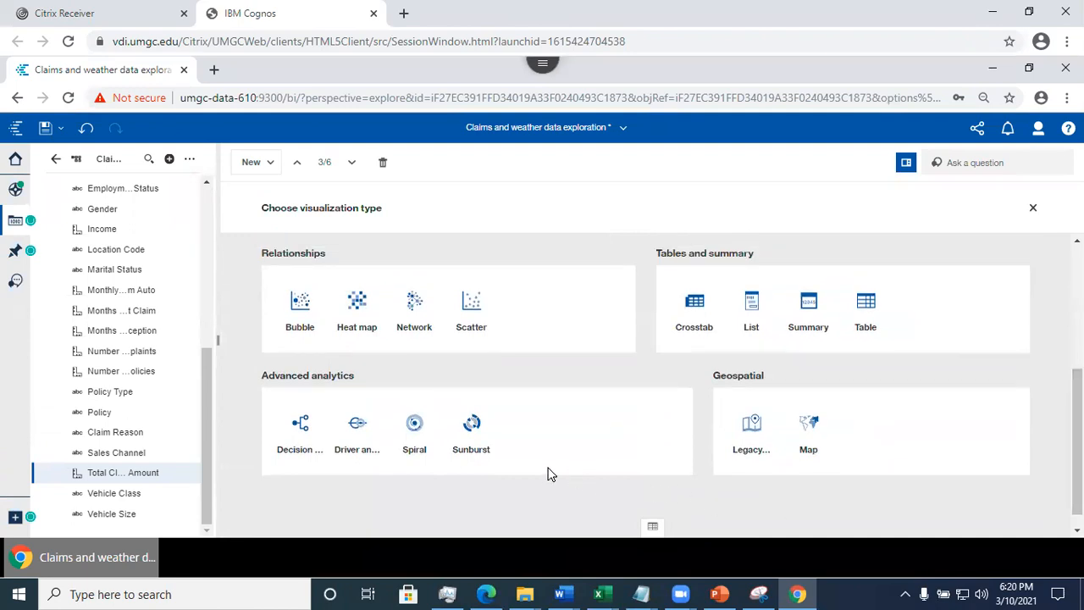
pyautogui.click(346, 431)
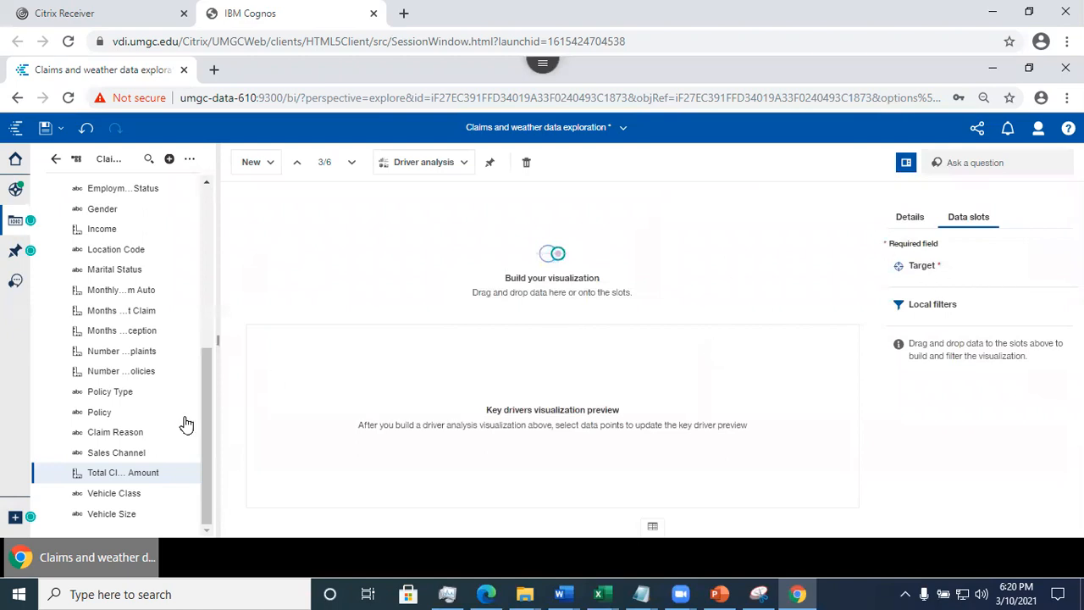
pyautogui.moveTo(567, 362); pyautogui.dragTo(934, 279)
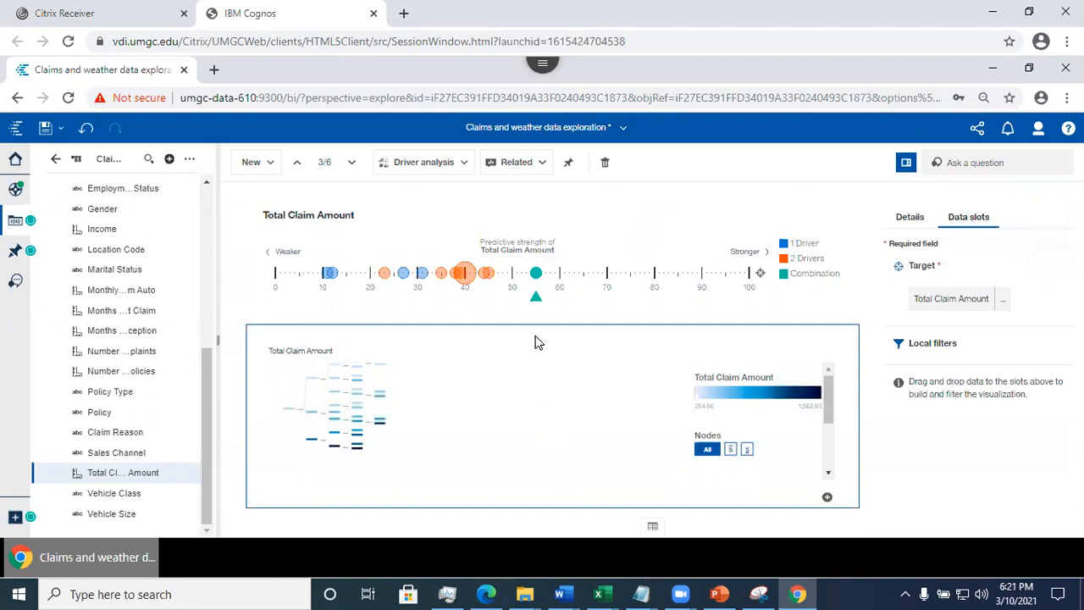
# - Preview the key driver charts for EmploymentStatus and for Claim Amount combined with Number of Policies, and look through the source columns
pyautogui.click(330, 275)
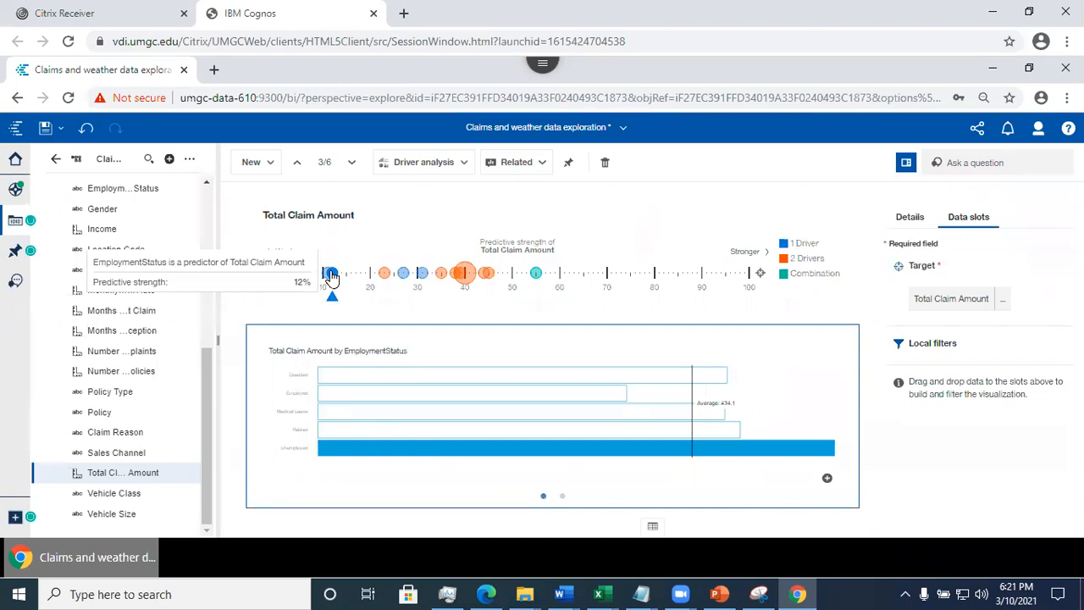
pyautogui.click(386, 274)
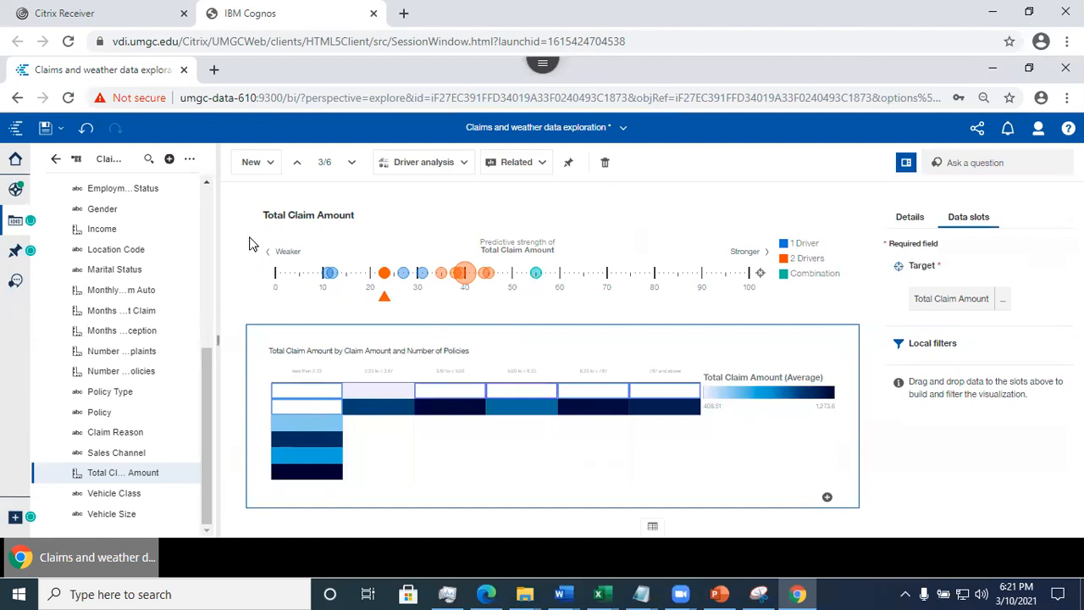
pyautogui.scroll(1, 200, 429)
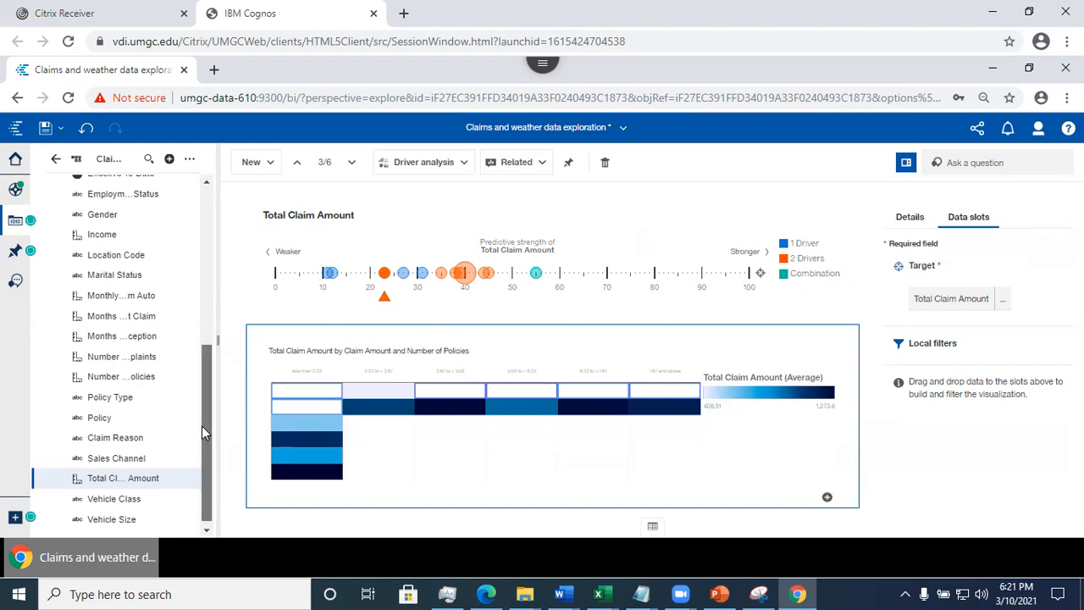
pyautogui.moveTo(202, 428); pyautogui.dragTo(217, 334)
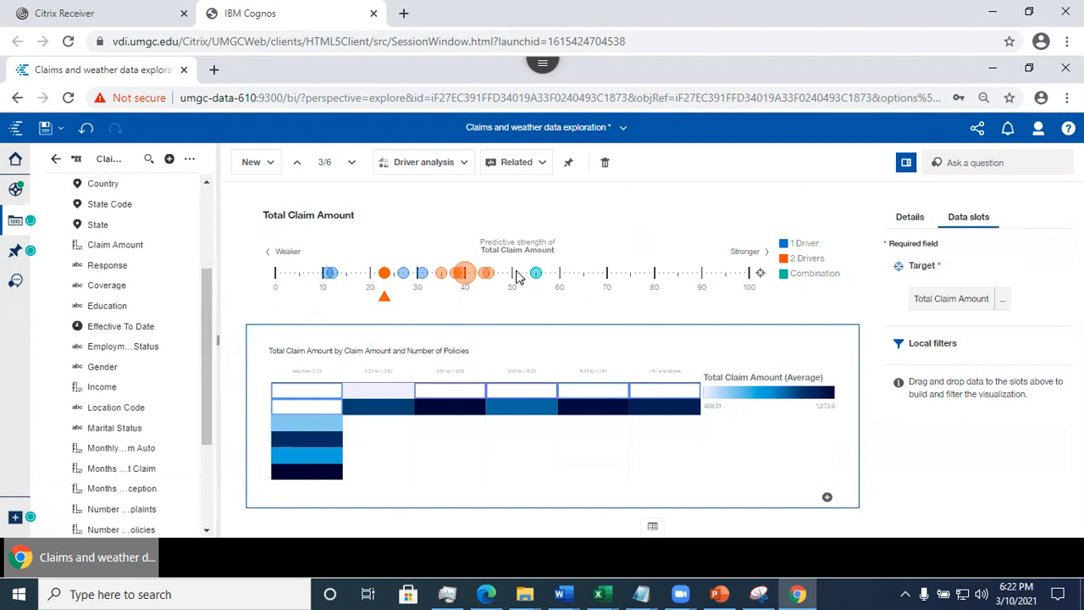
# - Add a new single card with a Decision tree visualization and set Total Claim Amount as its target
pyautogui.click(263, 169)
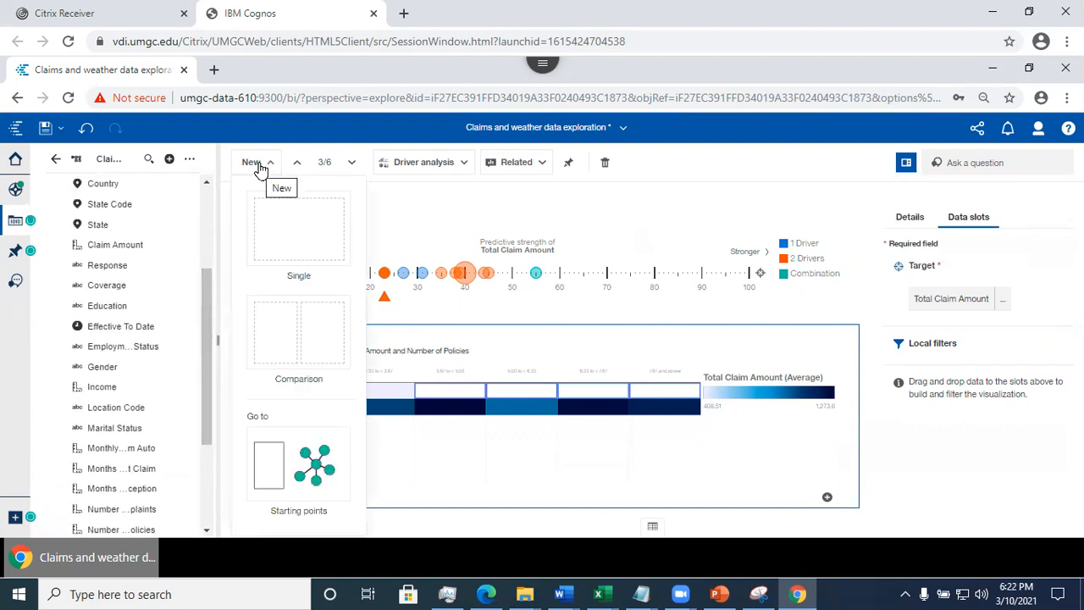
pyautogui.click(283, 229)
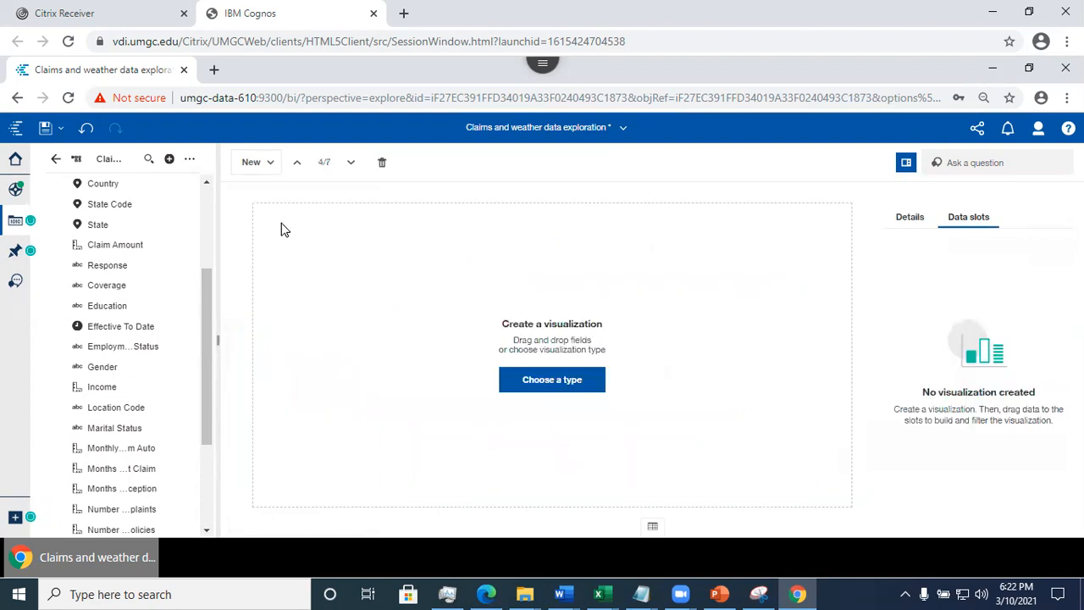
pyautogui.click(538, 381)
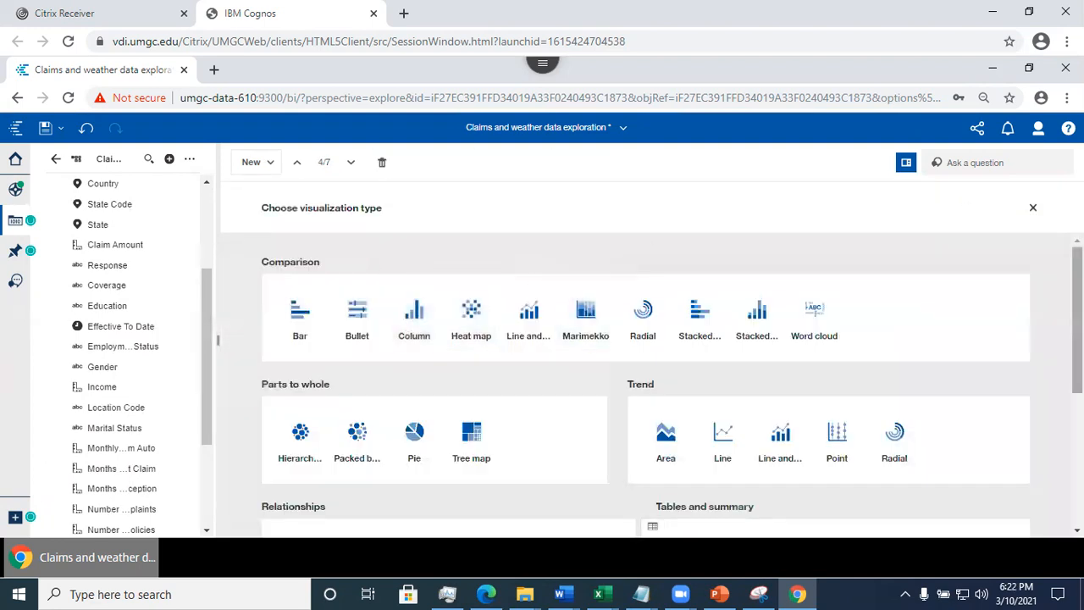
pyautogui.scroll(-3, 407, 319)
pyautogui.moveTo(1078, 419); pyautogui.dragTo(1077, 451)
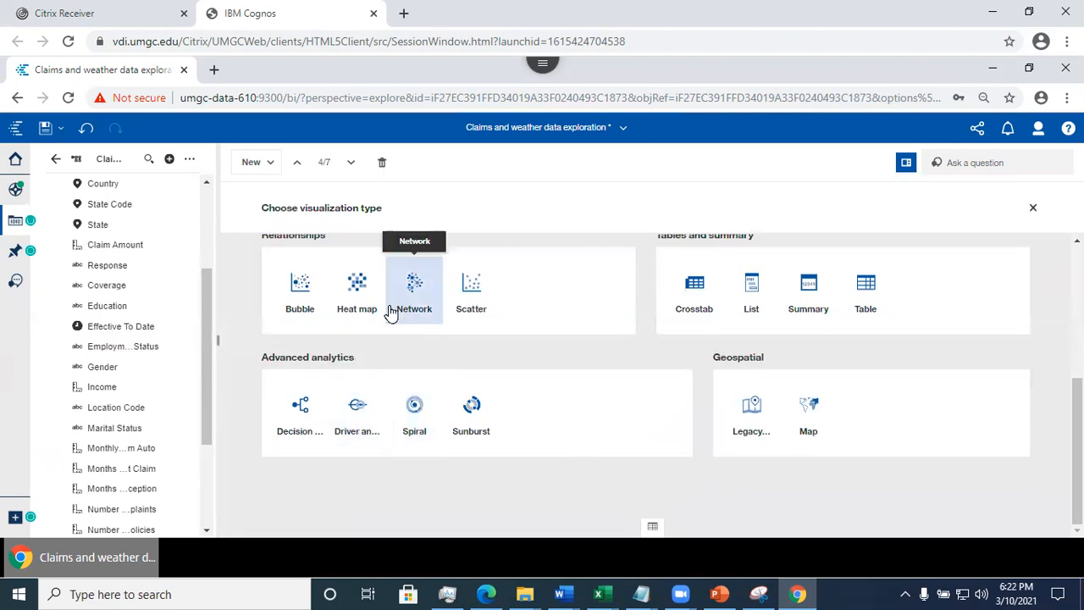
pyautogui.click(302, 428)
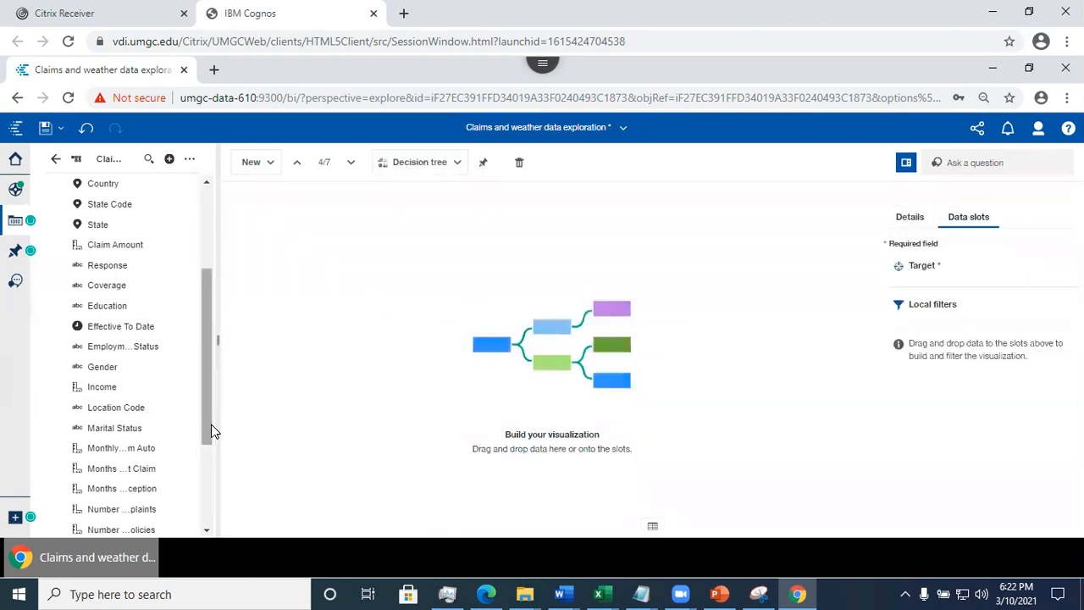
pyautogui.moveTo(211, 430); pyautogui.dragTo(222, 514)
pyautogui.moveTo(651, 414); pyautogui.dragTo(949, 270)
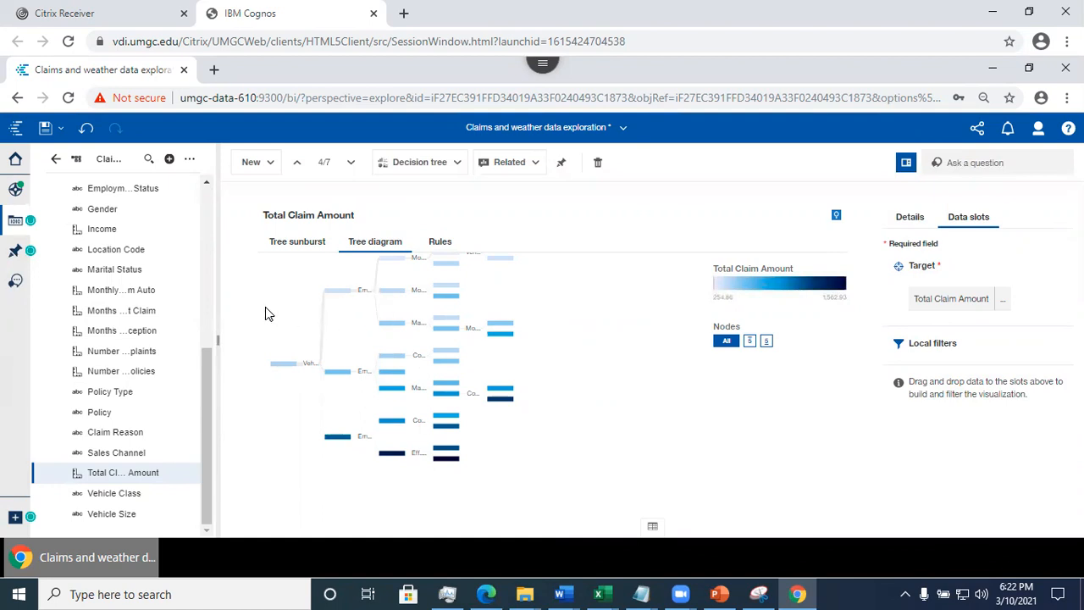
# - Collapse the Luxury SUV, Luxury Car branch and the Unemployed branch under SUV, Sports Car in the tree diagram
pyautogui.click(449, 398)
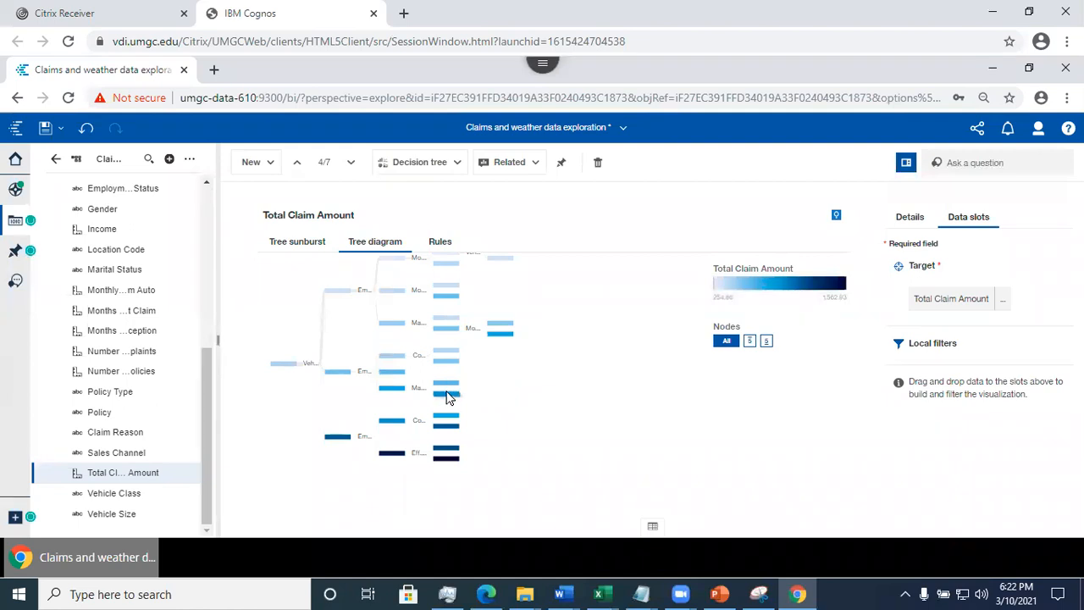
pyautogui.click(387, 394)
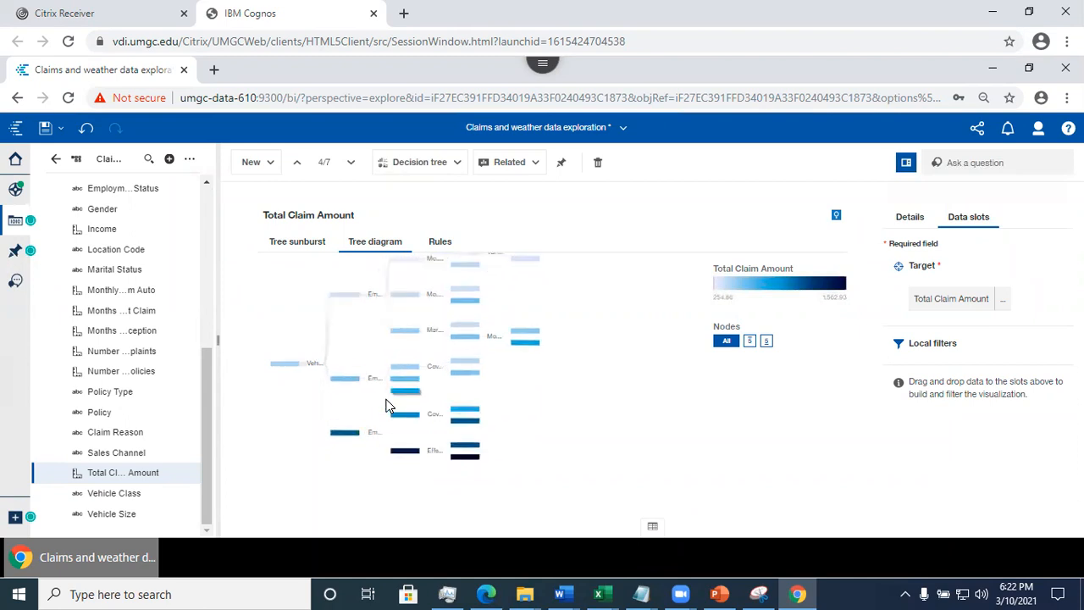
pyautogui.click(350, 432)
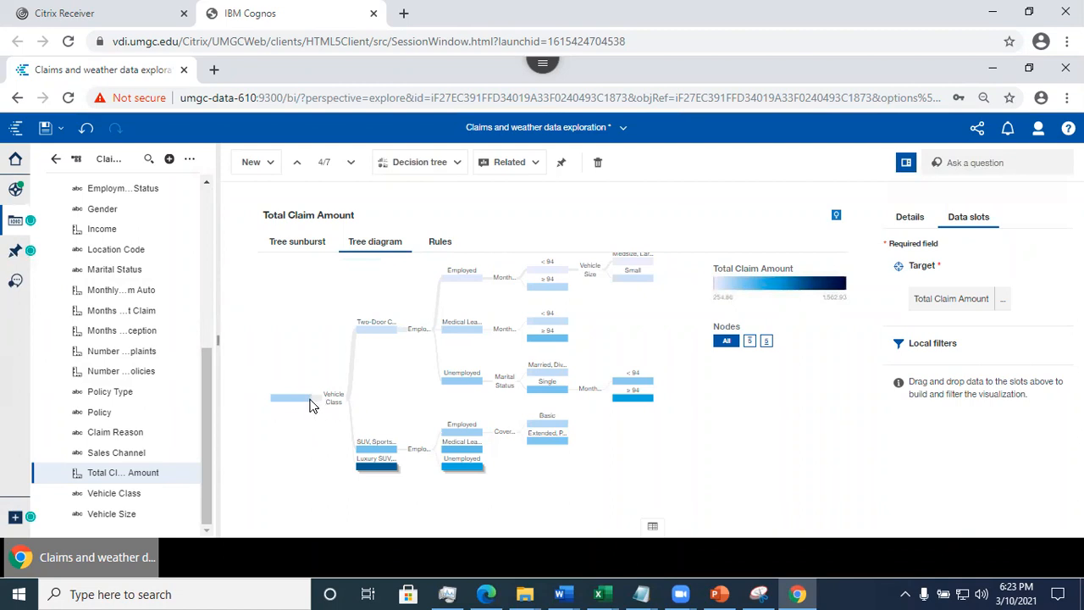
pyautogui.moveTo(311, 405)
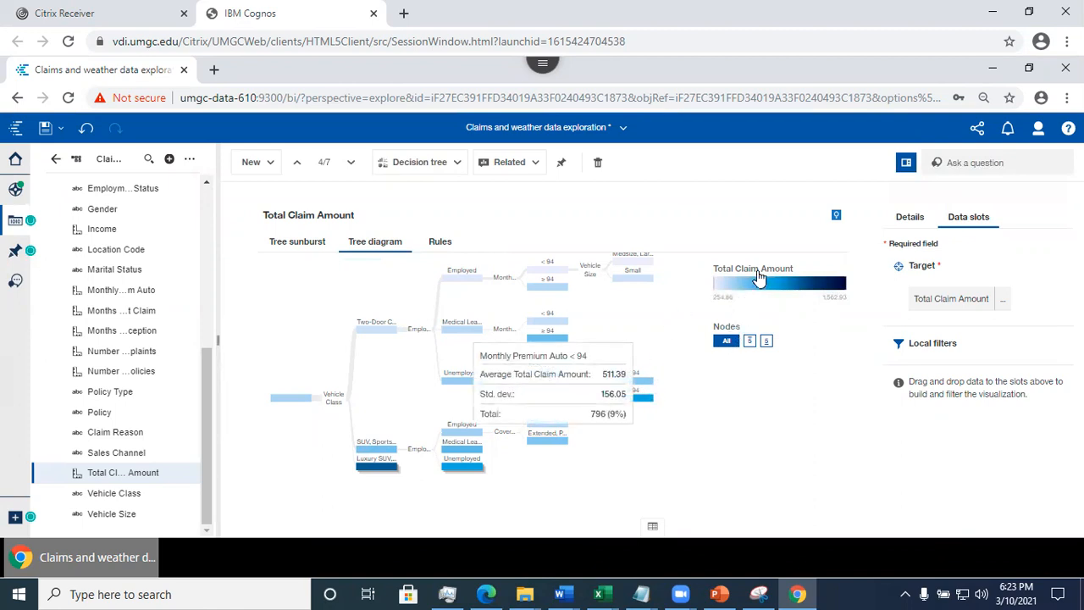
# - Mark the nodes with the top 5 and the bottom 5 target values, and read the decision rules through to the end
pyautogui.click(751, 341)
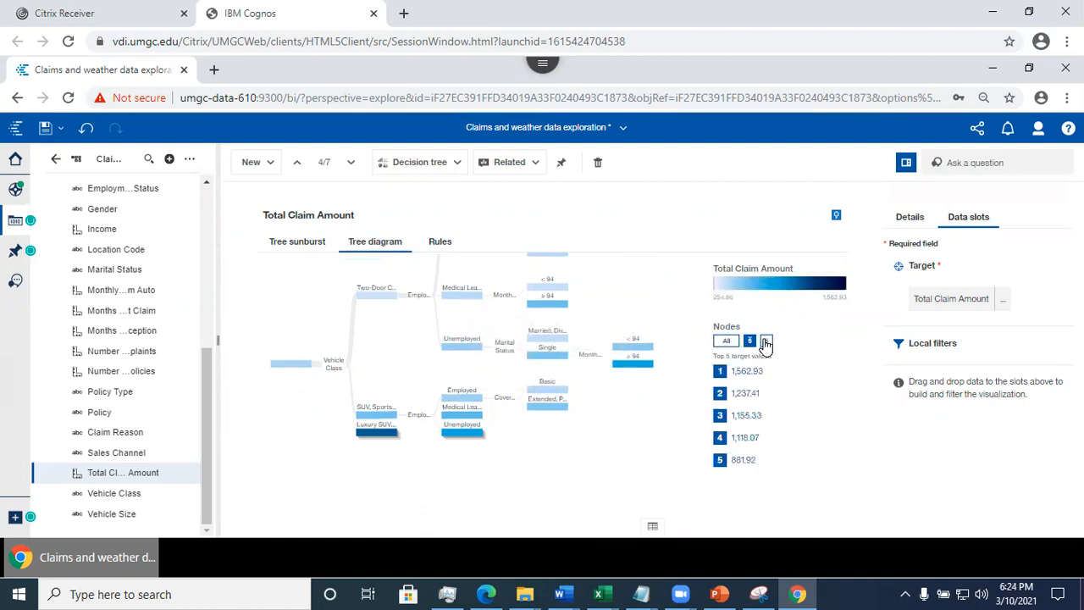
pyautogui.click(767, 341)
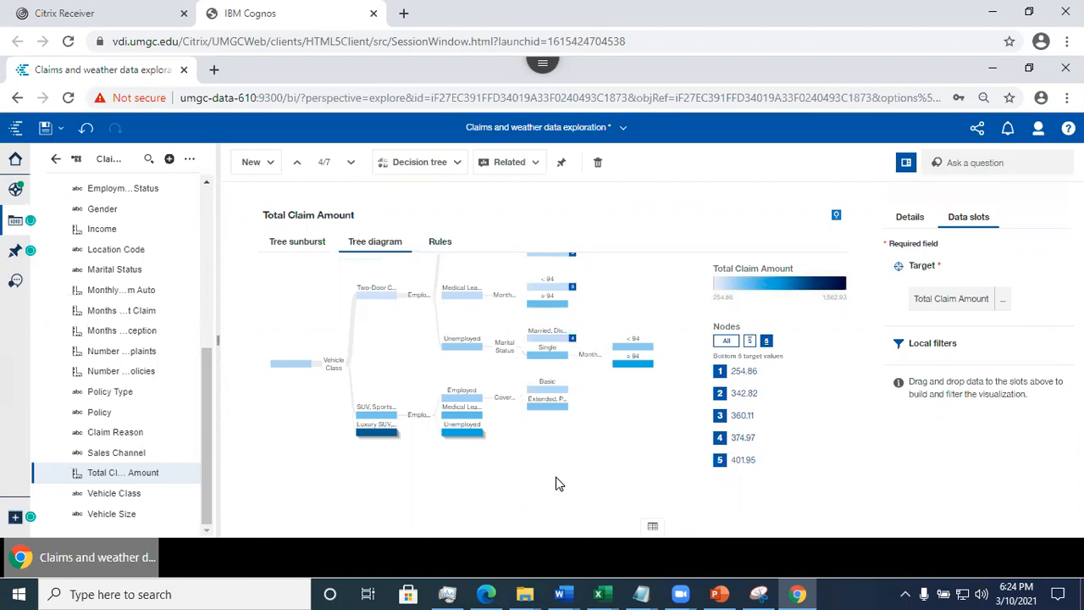
pyautogui.click(440, 243)
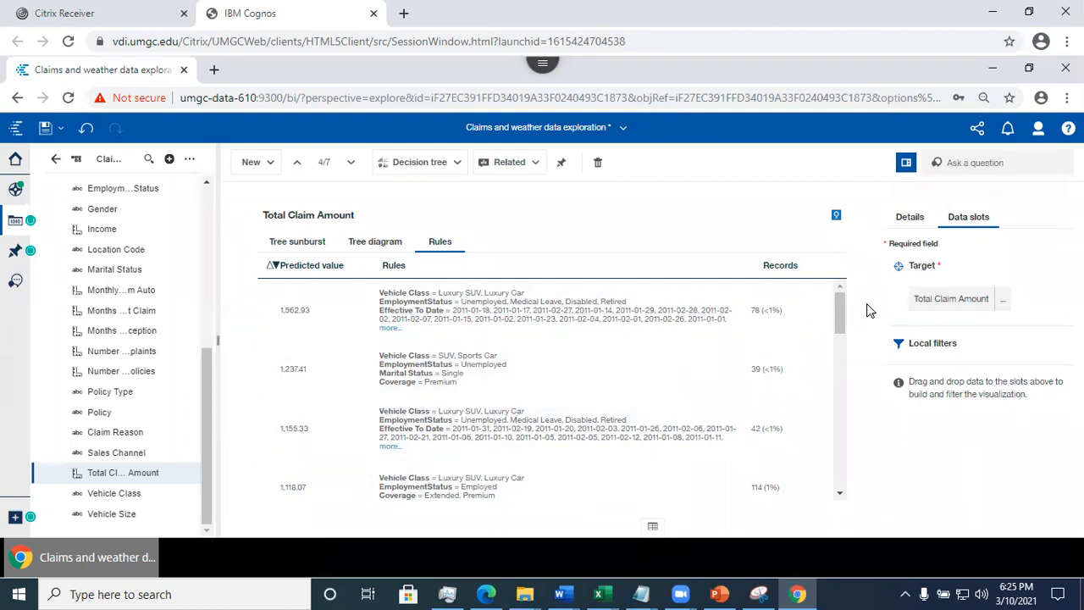
pyautogui.moveTo(841, 319); pyautogui.dragTo(881, 481)
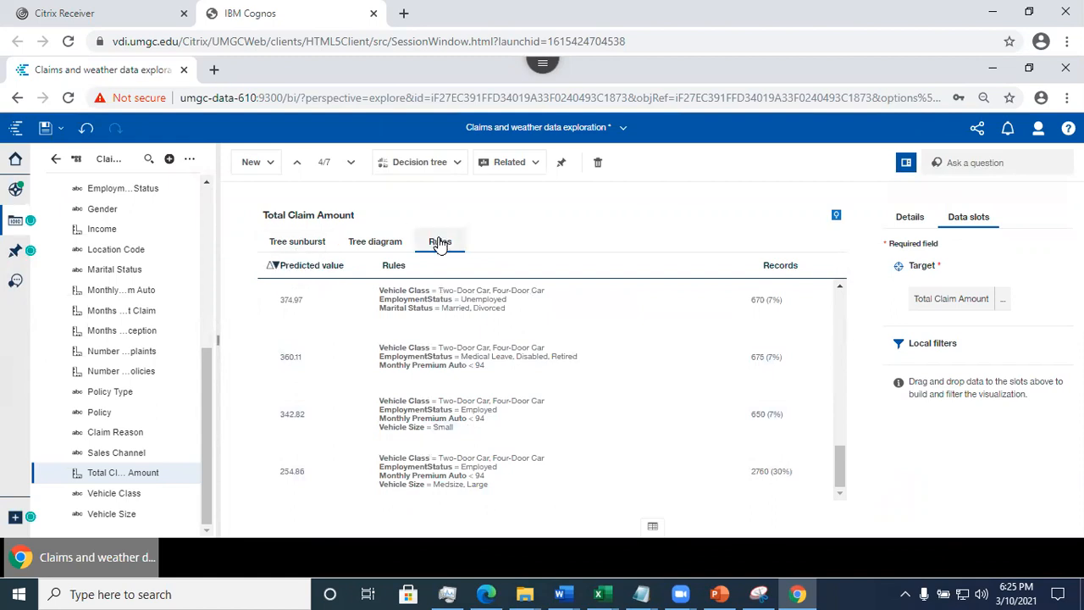
# - Collapse the Two-Door Car, Four-Door Car and the SUV, Sports Car branches so the tree diagram stops at Vehicle Class
pyautogui.click(380, 247)
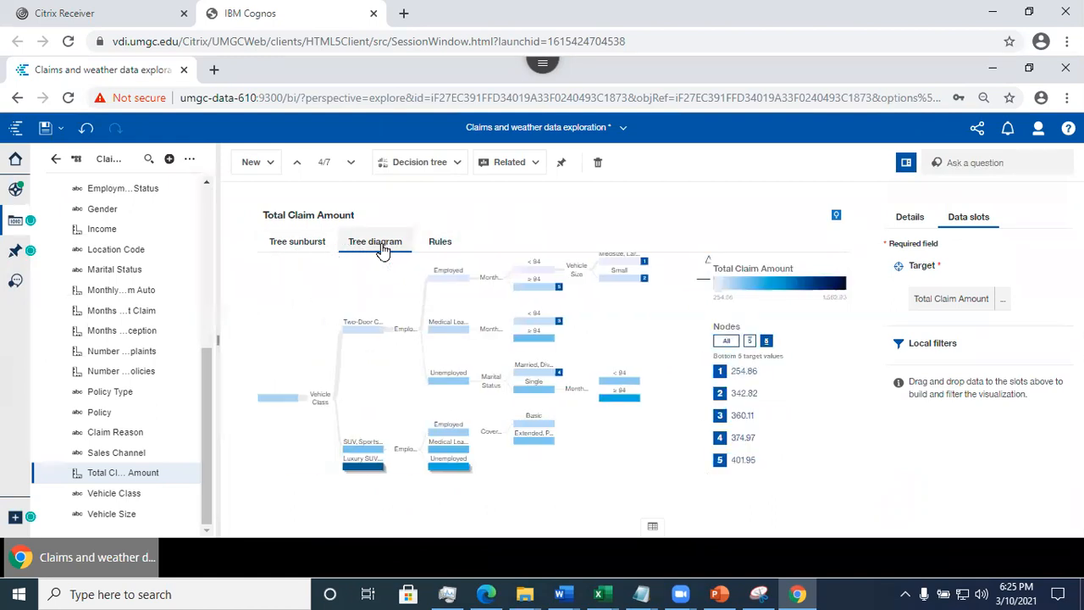
pyautogui.click(377, 293)
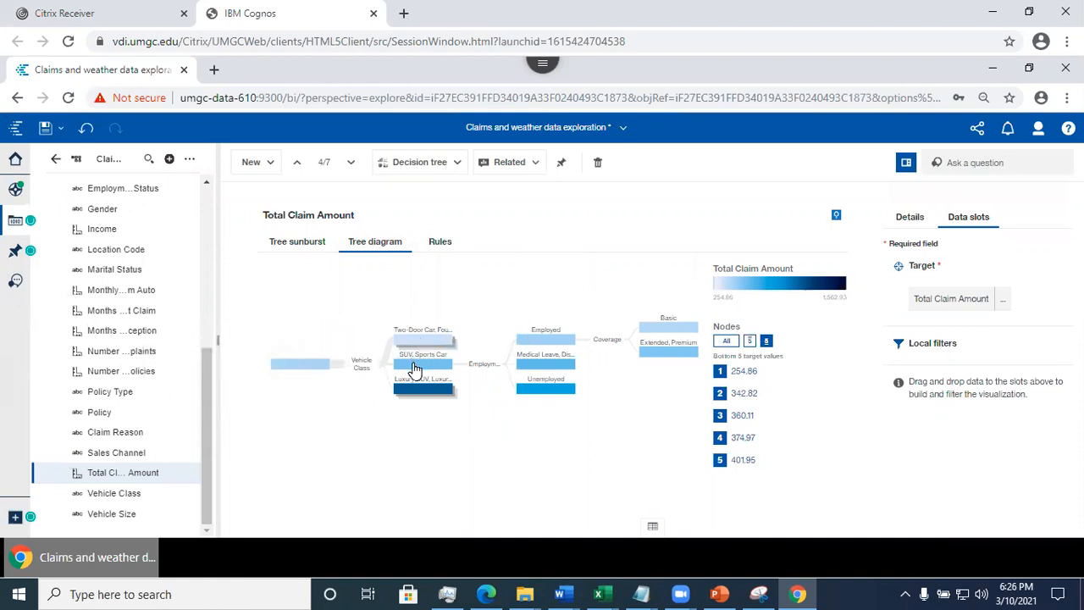
pyautogui.moveTo(414, 369)
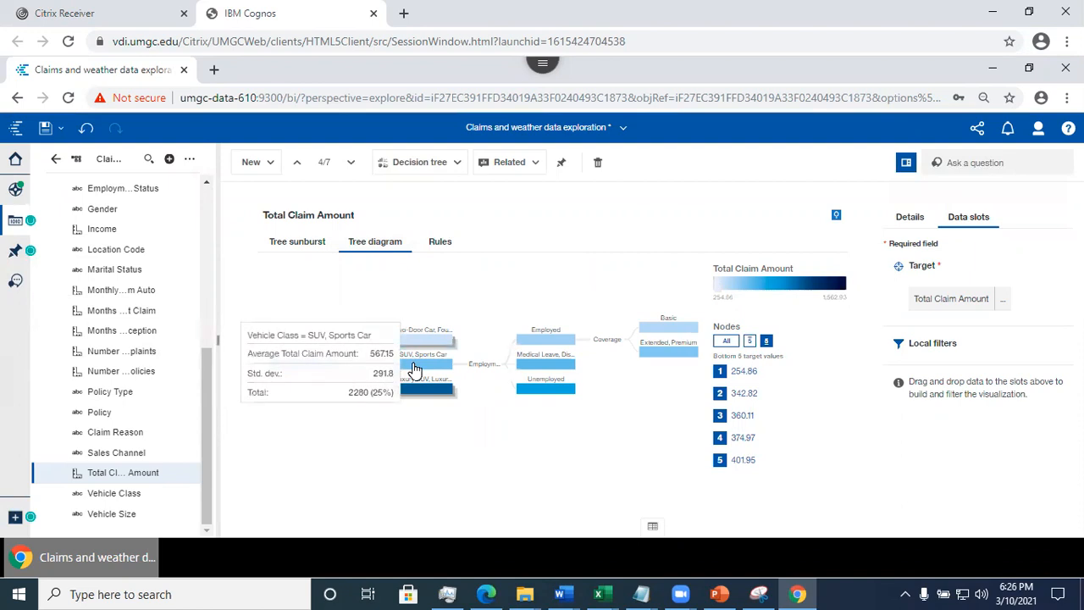
pyautogui.click(546, 340)
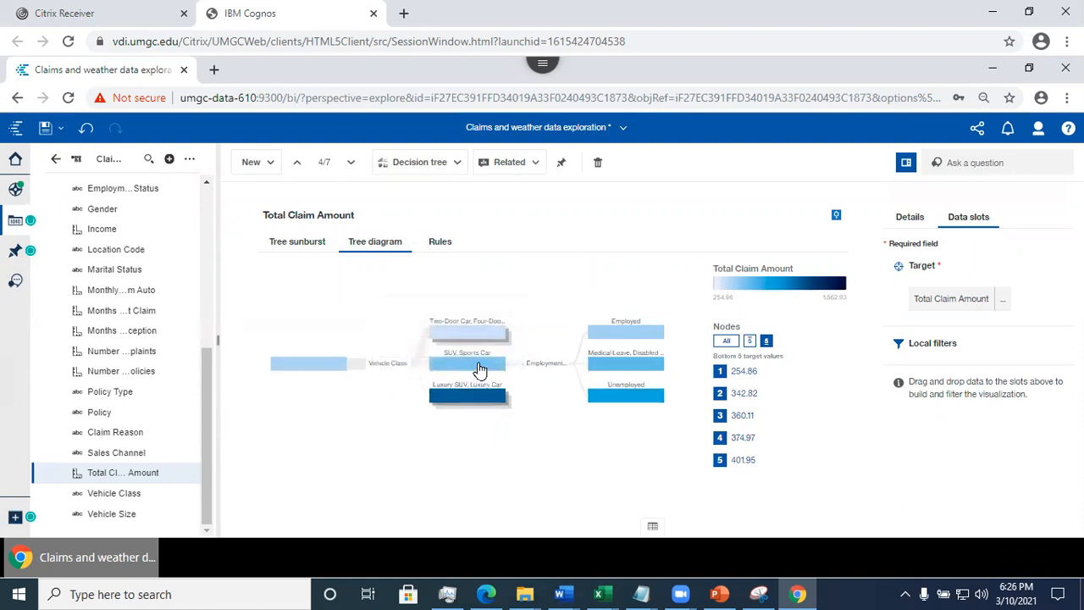
pyautogui.click(480, 370)
pyautogui.moveTo(524, 594)
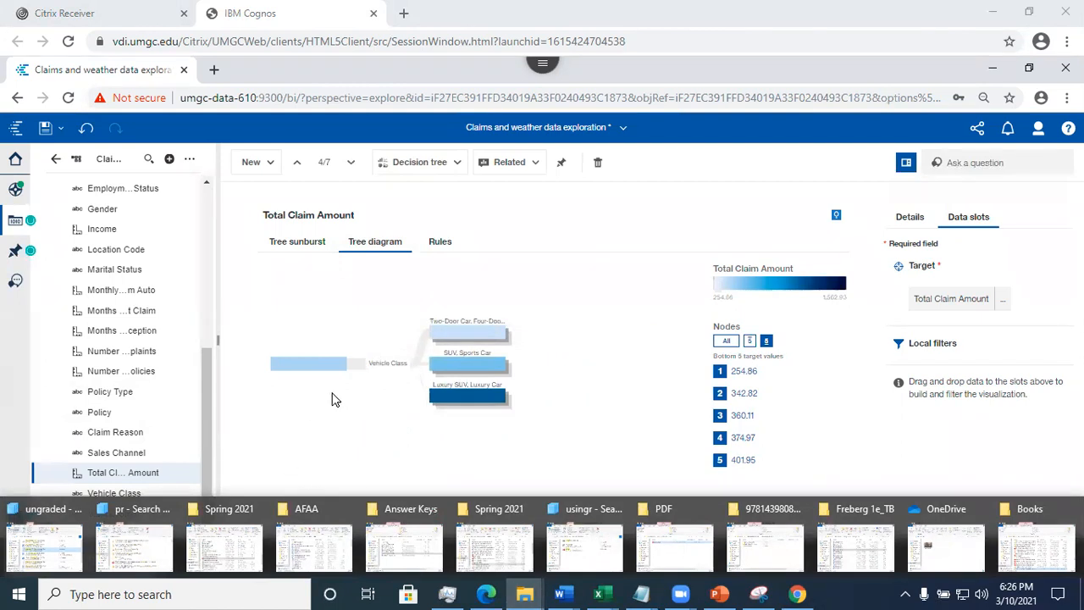
# - View the collapsed tree as a sunburst, and inspect the details of the vehicle class nodes in the tree diagram
pyautogui.click(284, 243)
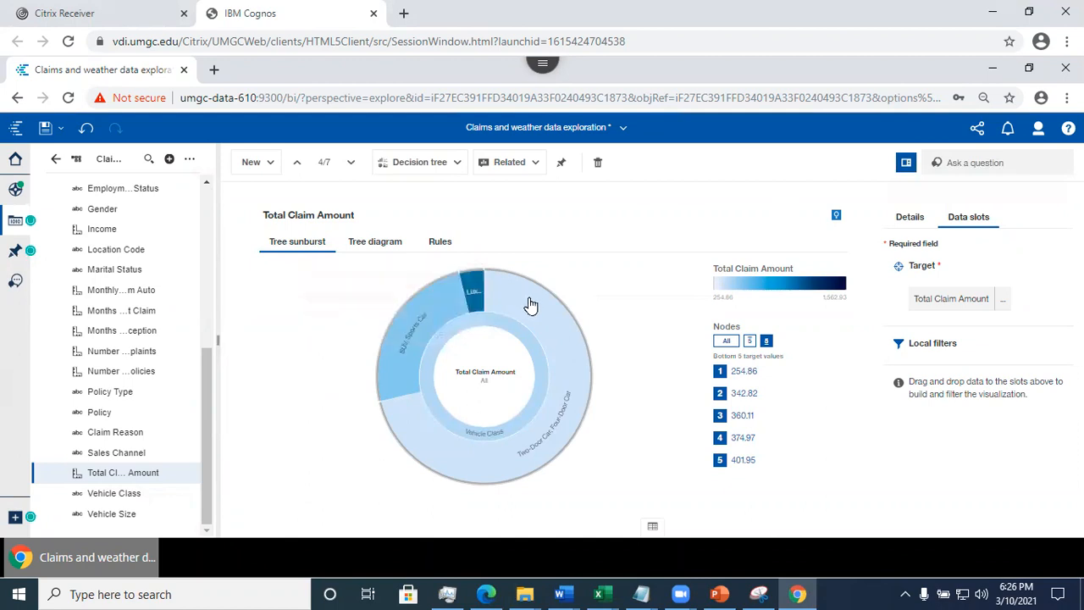
pyautogui.moveTo(554, 350)
pyautogui.moveTo(474, 297)
pyautogui.click(384, 244)
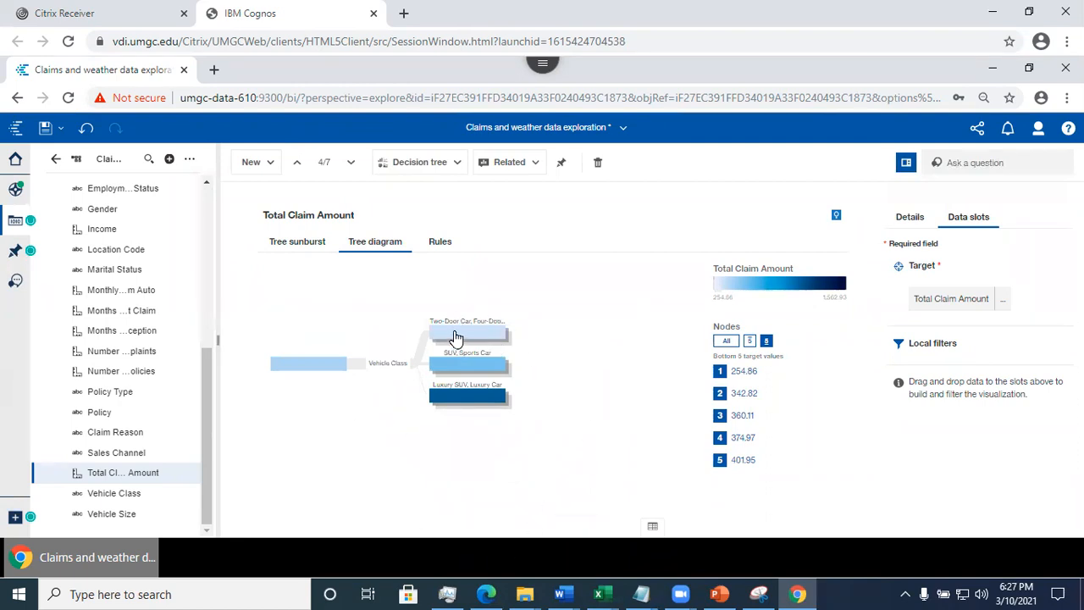
pyautogui.moveTo(467, 339)
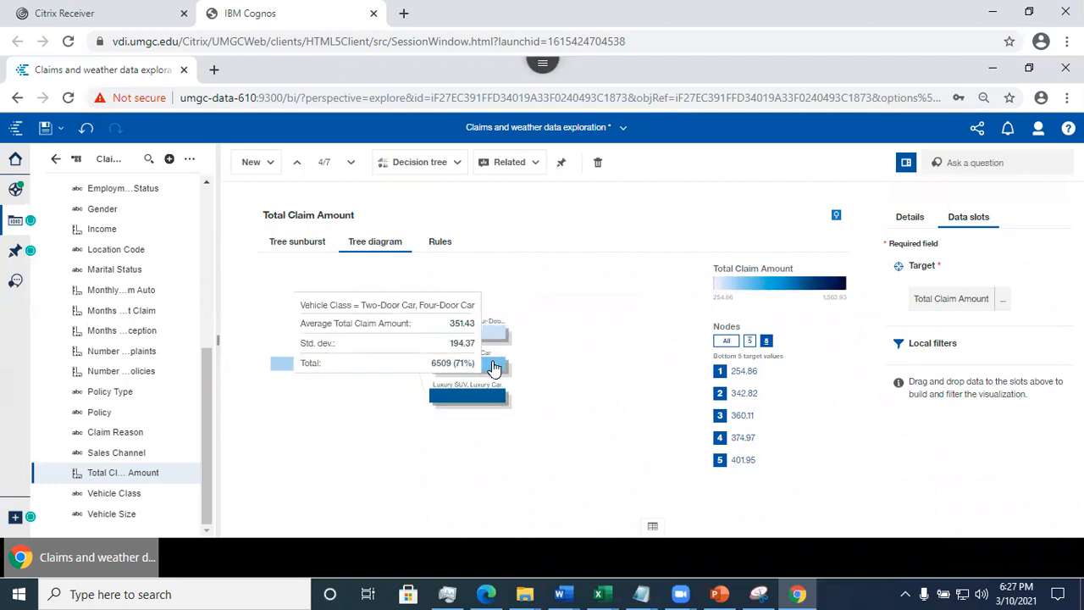
pyautogui.moveTo(495, 368)
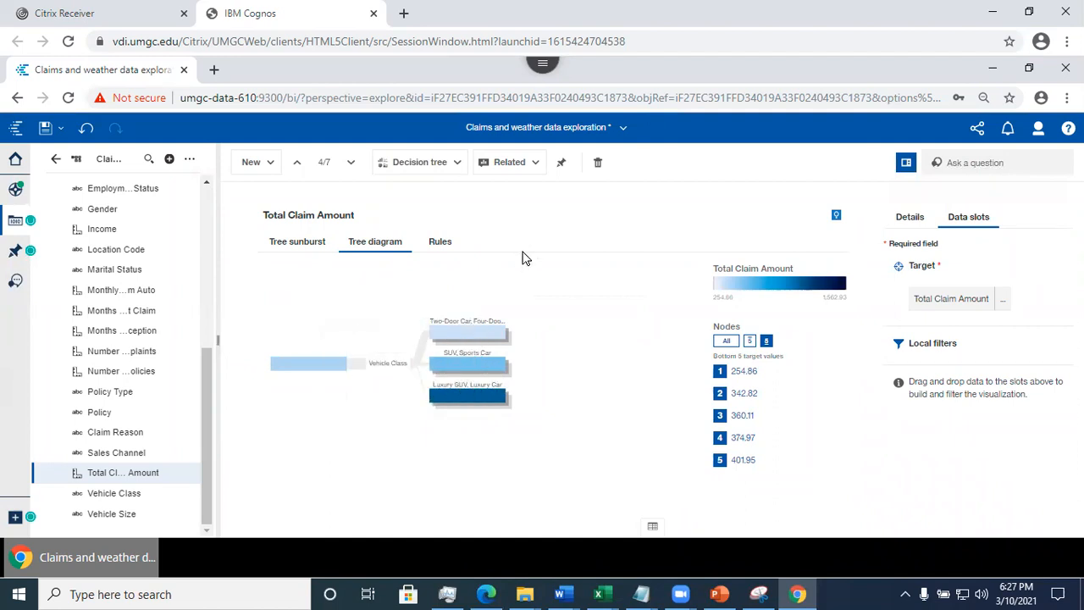
# - Expand the Two-Door Car, Four-Door Car branch and collapse its Employed, Medical Leave and Unemployed sub-branches
pyautogui.click(459, 337)
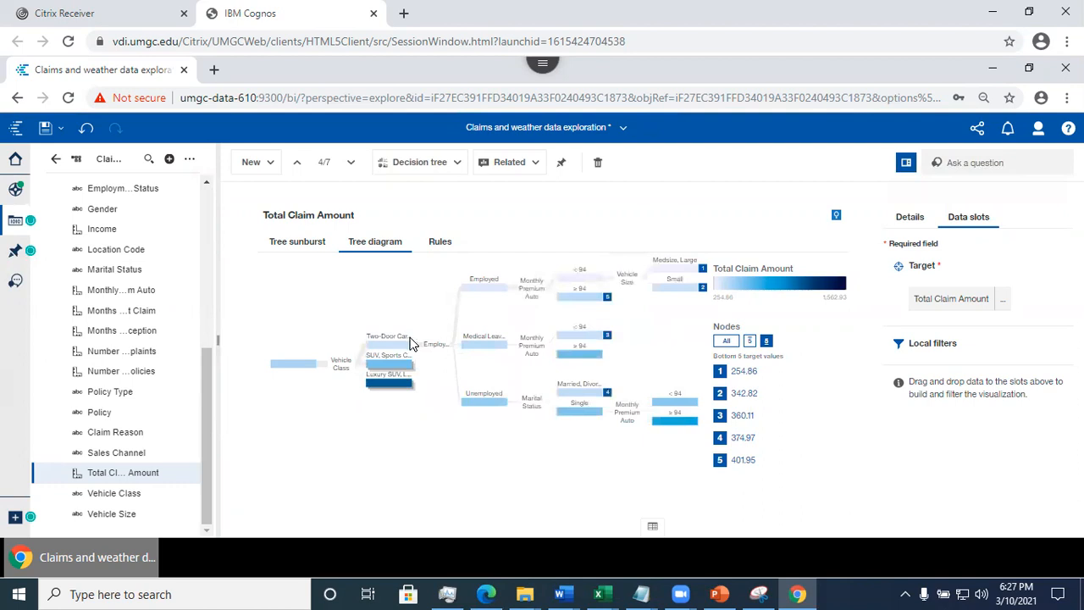
pyautogui.click(585, 282)
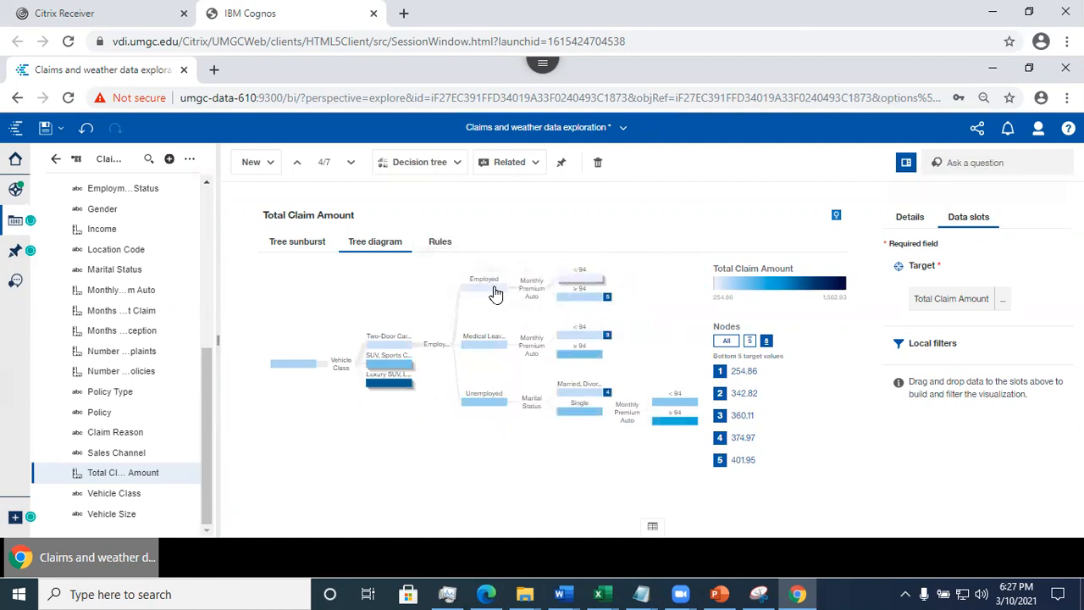
pyautogui.click(496, 291)
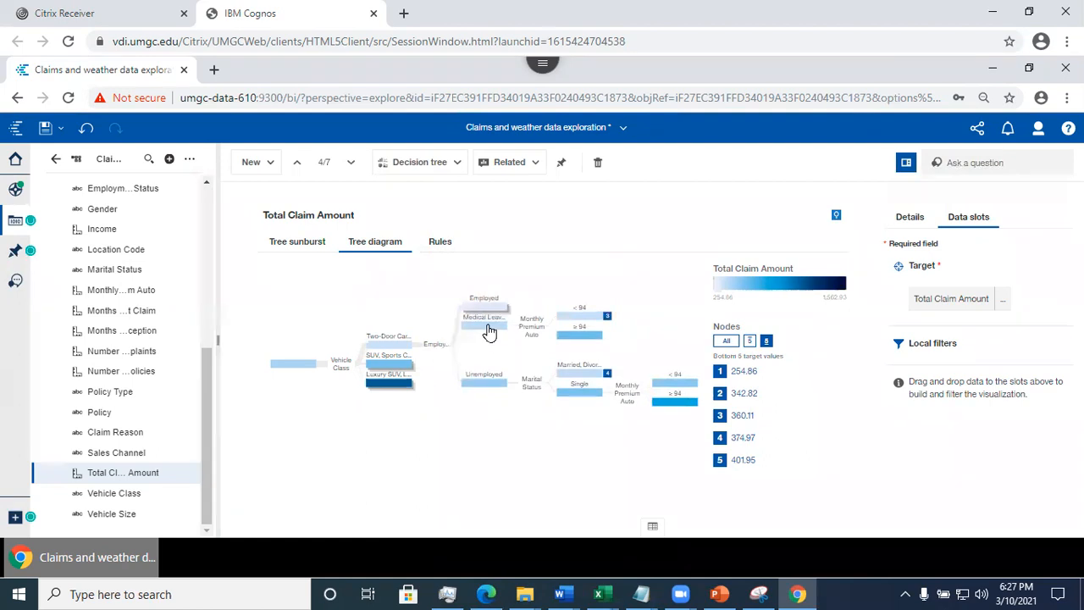
pyautogui.click(497, 381)
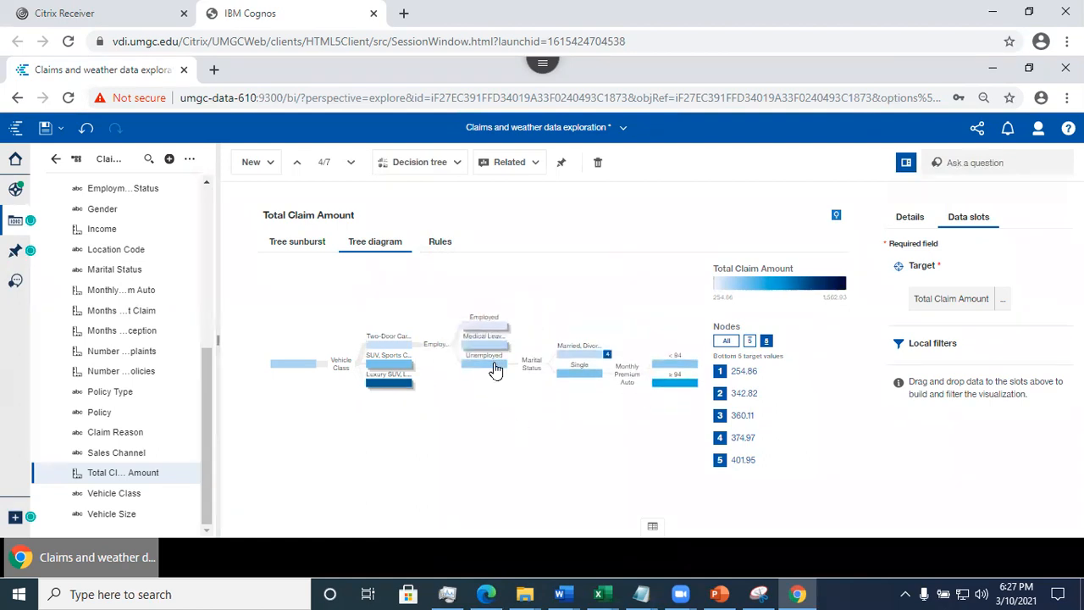
pyautogui.click(495, 370)
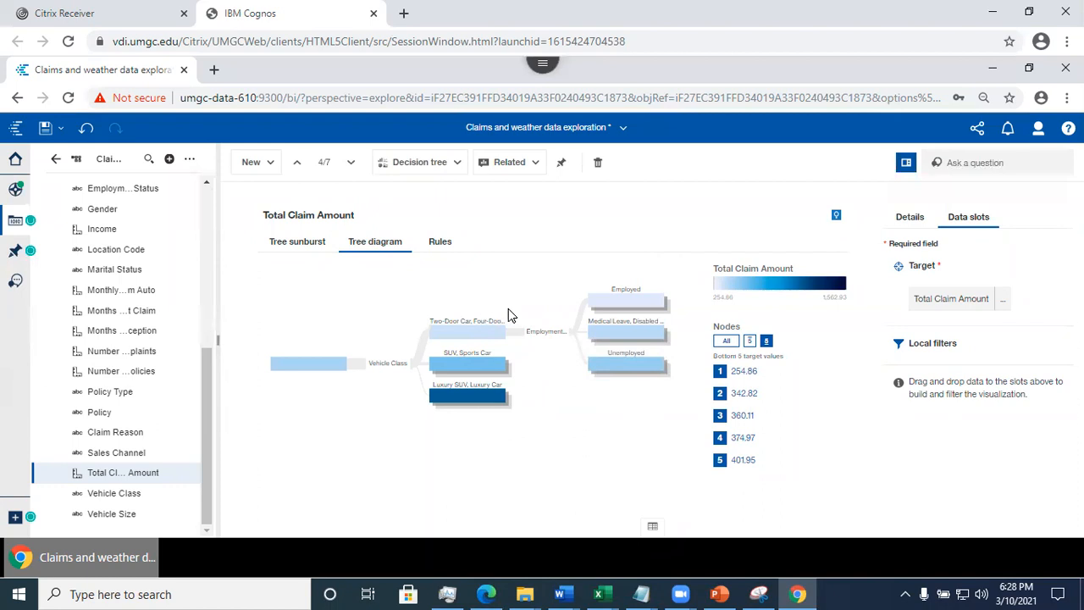
# - Inspect the two-level tree as a sunburst, and expand the Employed branch in the tree diagram
pyautogui.click(297, 242)
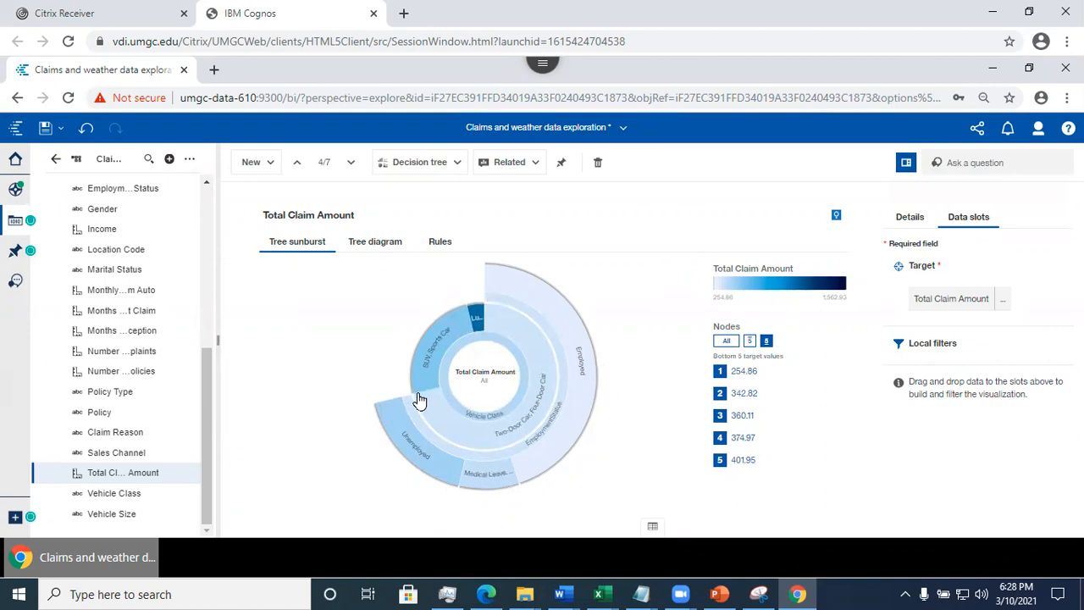
pyautogui.moveTo(419, 400)
pyautogui.click(373, 243)
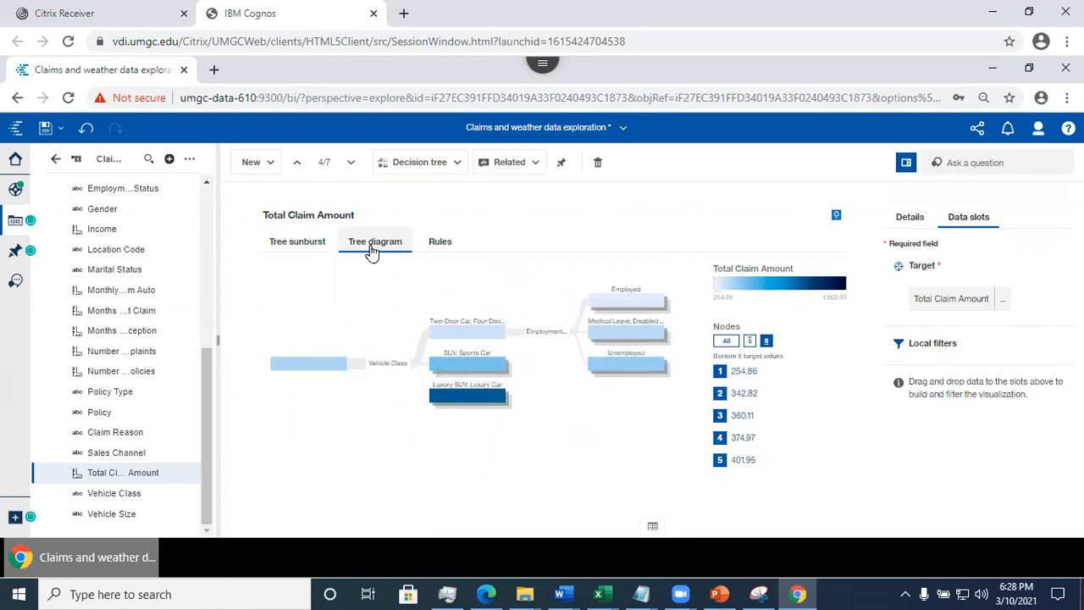
pyautogui.click(625, 302)
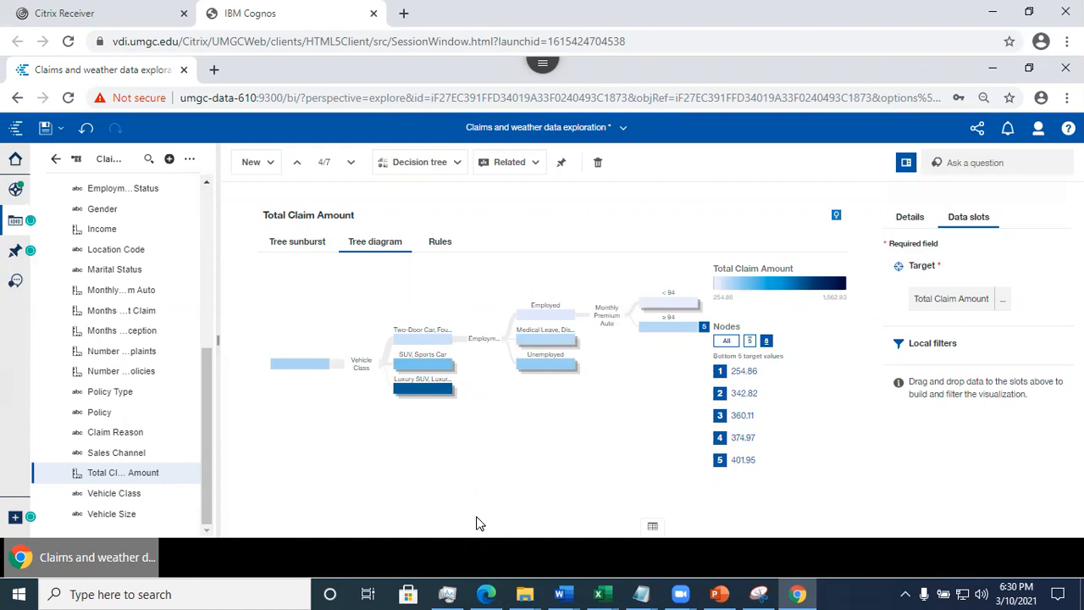
# - Edit the drivers of the Total Claim Amount target to exclude Income
pyautogui.click(1001, 303)
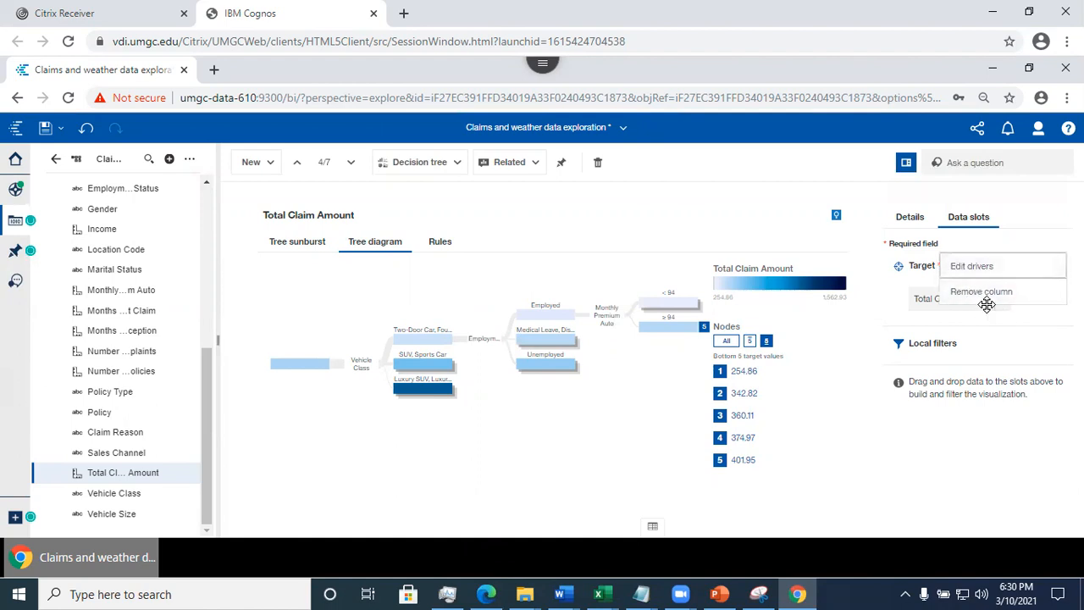
pyautogui.moveTo(916, 315)
pyautogui.mouseDown()
pyautogui.moveTo(682, 229)
pyautogui.moveTo(732, 232)
pyautogui.mouseUp()
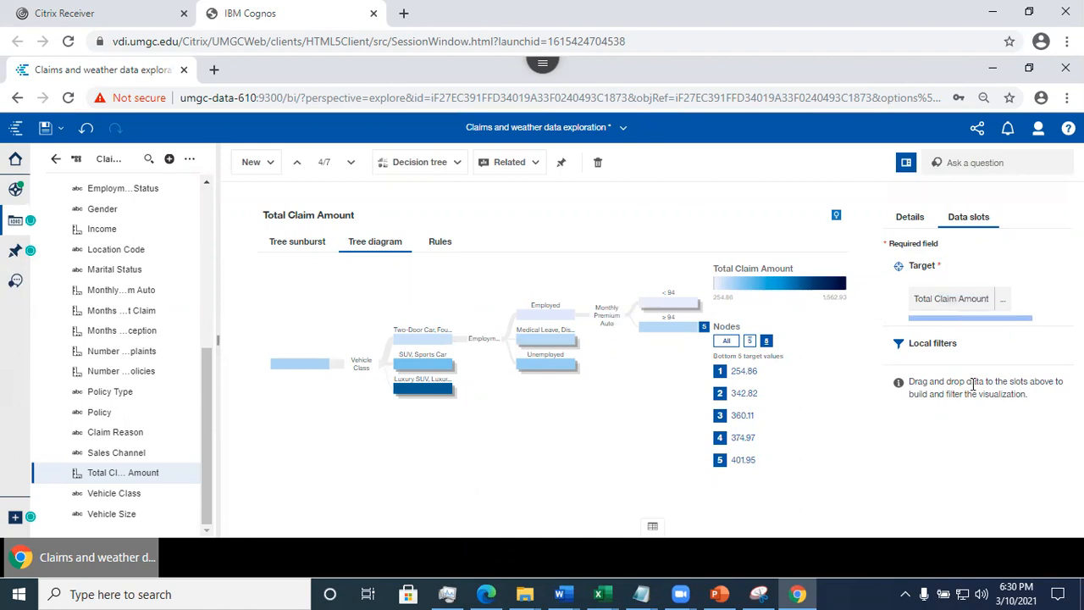
pyautogui.click(999, 303)
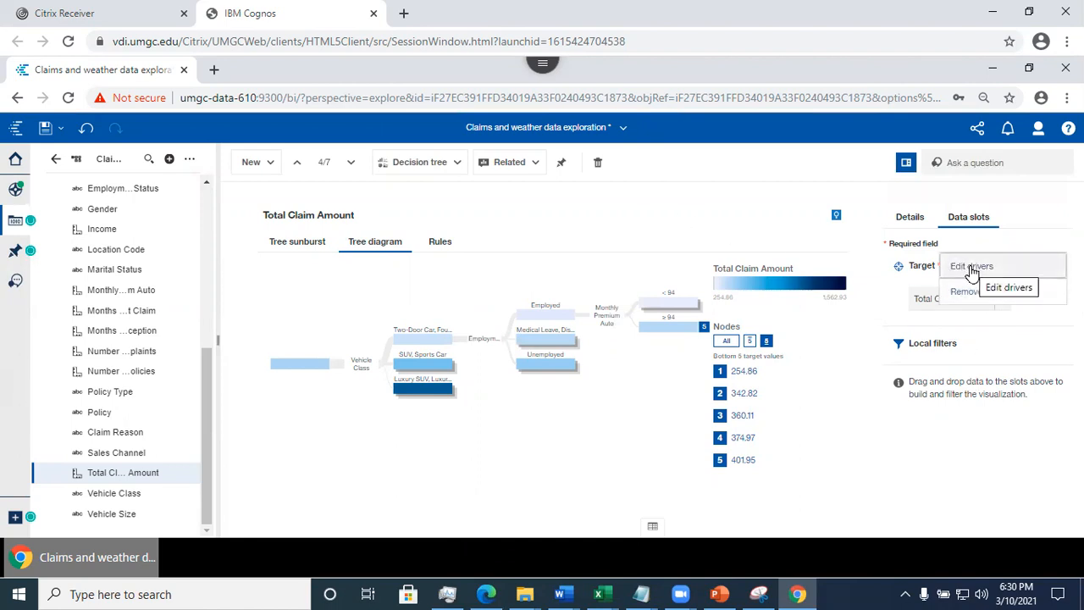
pyautogui.click(972, 268)
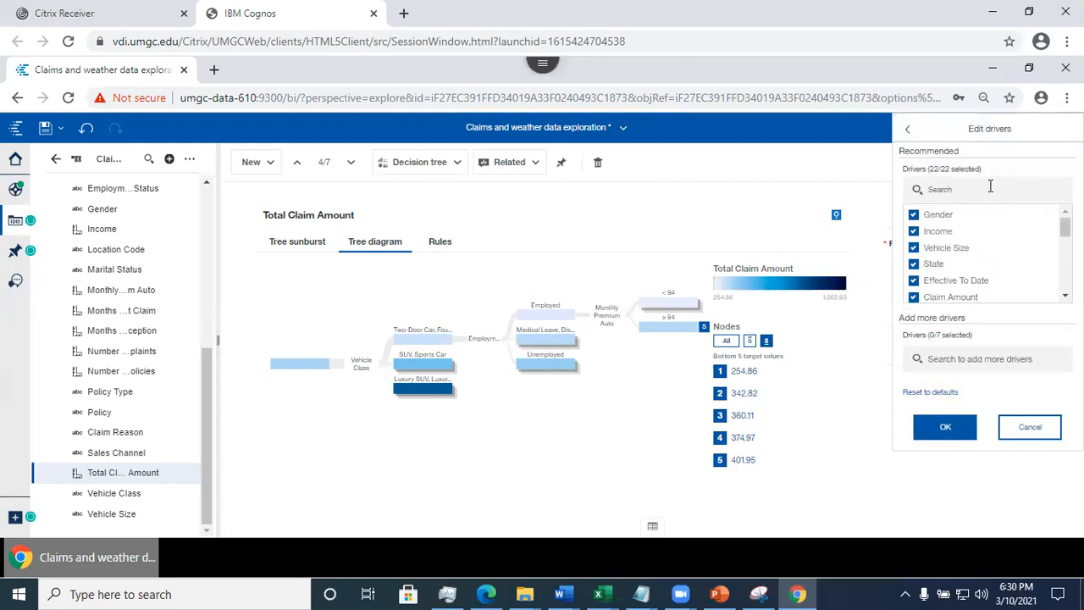
pyautogui.click(914, 232)
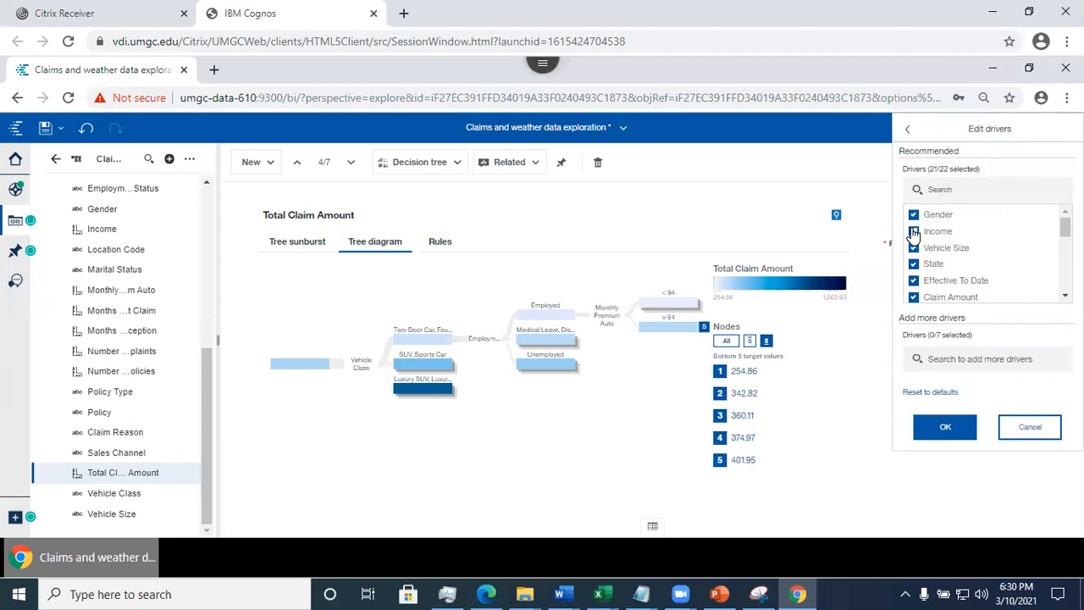
pyautogui.click(945, 426)
pyautogui.click(947, 425)
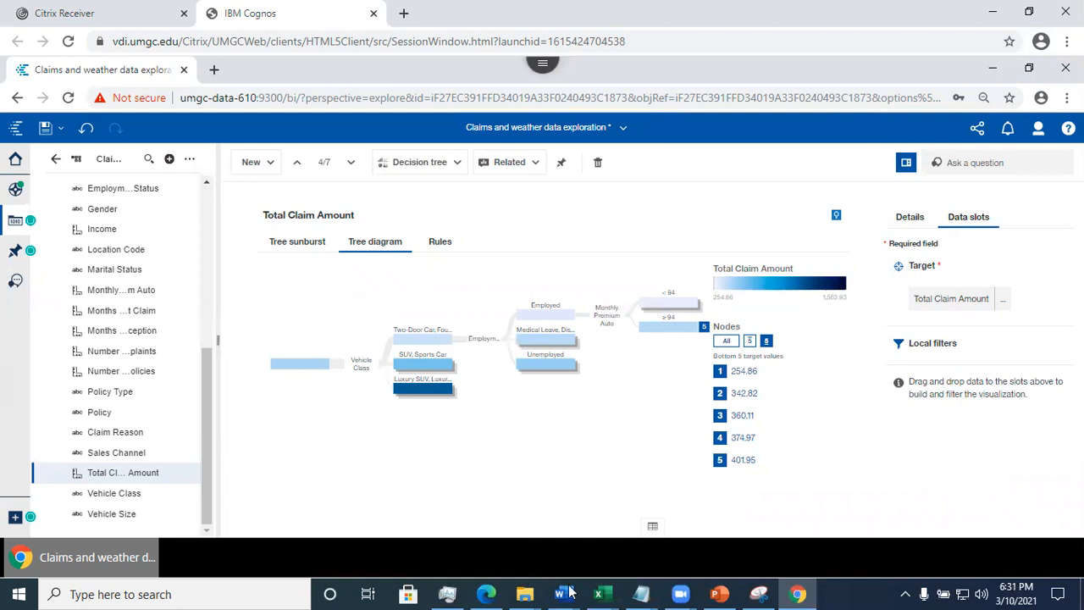
# - Switch to the Intro to Cognos analytics presentation in PowerPoint and advance to slide 40, Decision Tree Visualization
pyautogui.click(729, 587)
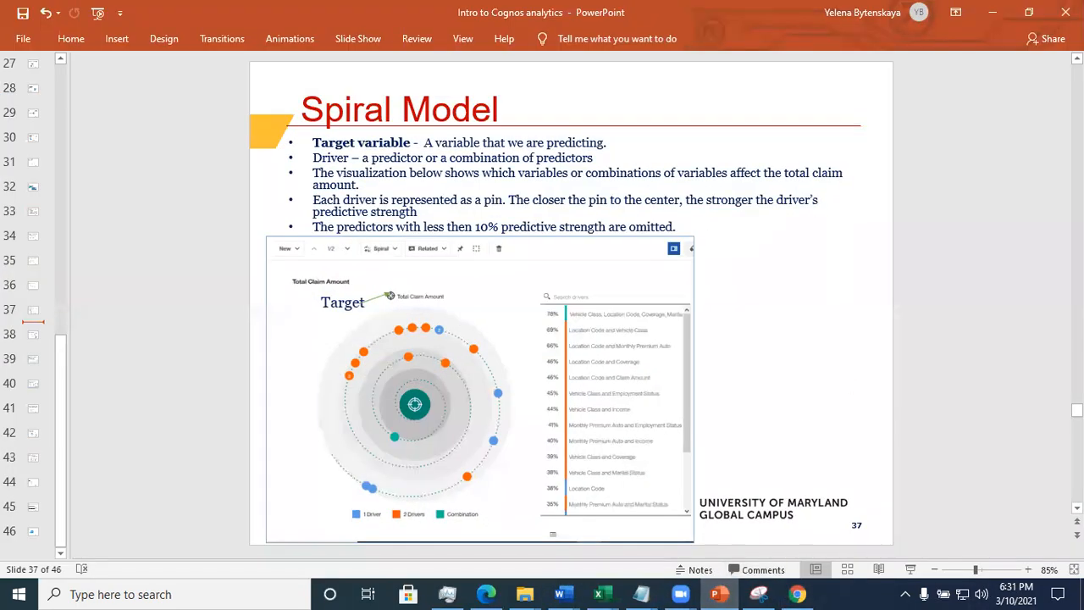
pyautogui.press('Down')
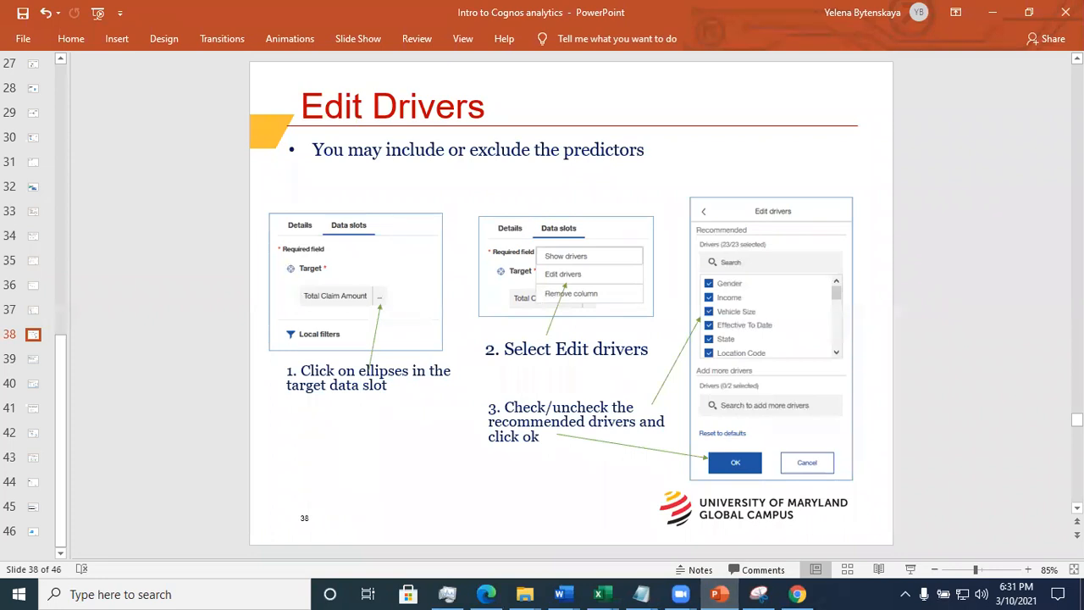
pyautogui.press('Down')
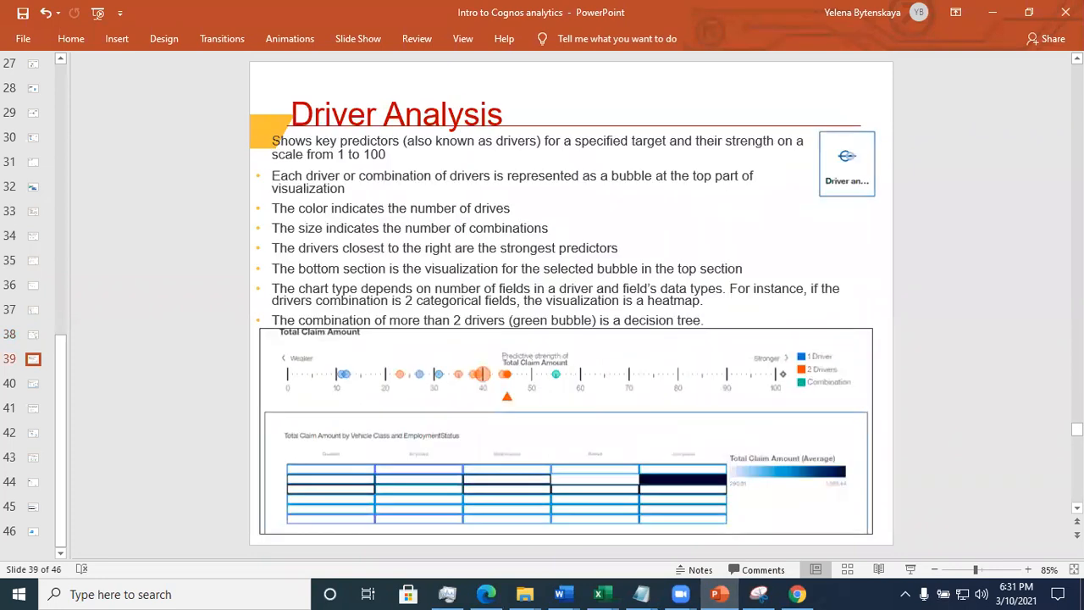
pyautogui.press('Down')
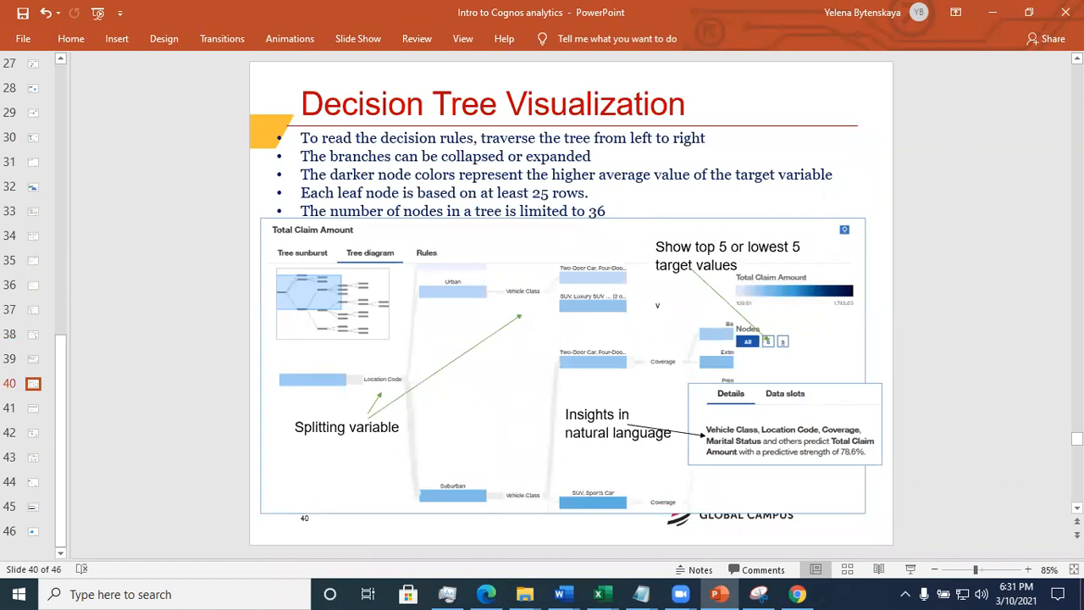
# - Advance the presentation to slide 43, Comparison Card
pyautogui.press('Down')
pyautogui.press('Down')
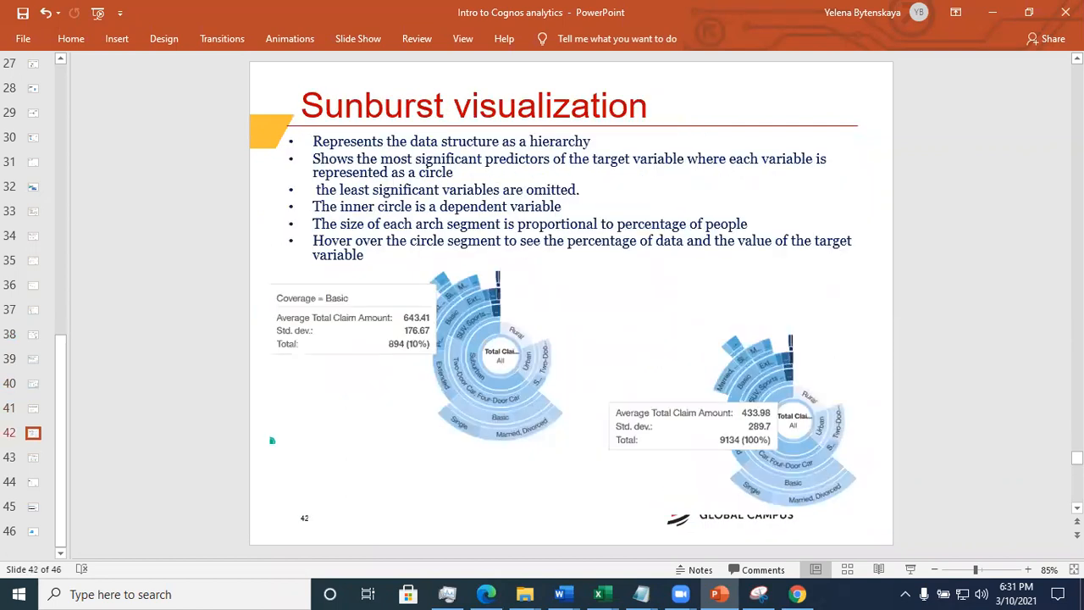
pyautogui.press('Down')
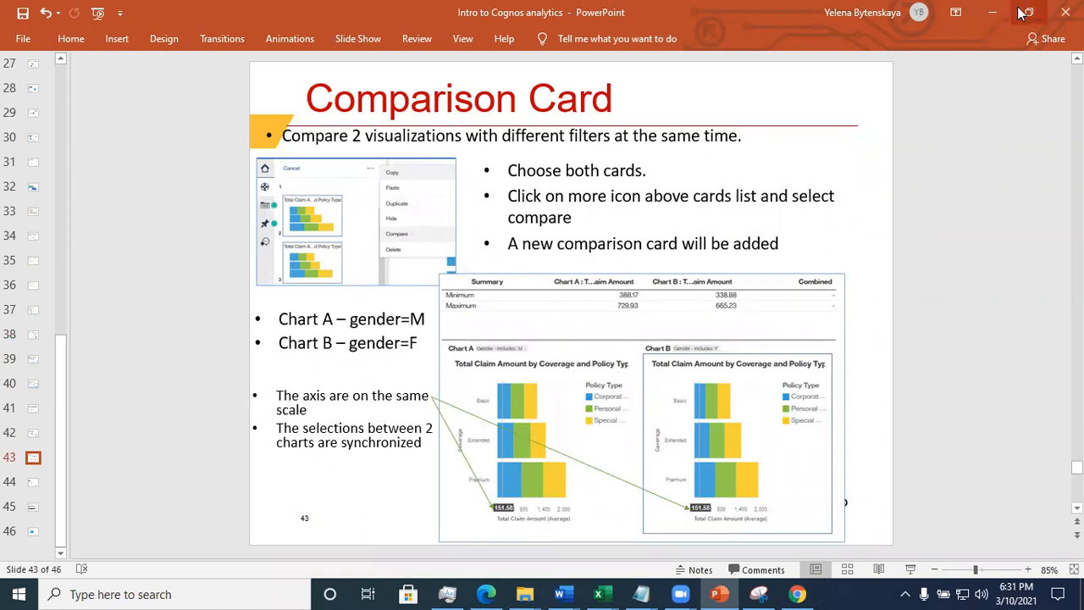
# - Switch back to the Cognos exploration and open the first card, Monthly Premium Auto and Total Claim Amount for Vehicle Class
pyautogui.click(993, 12)
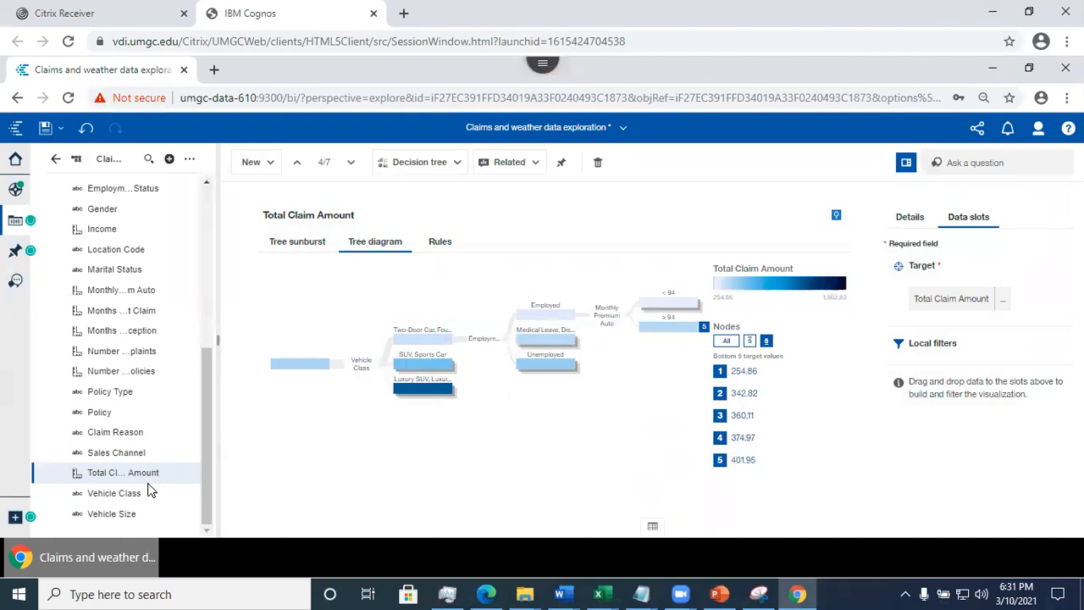
pyautogui.click(16, 191)
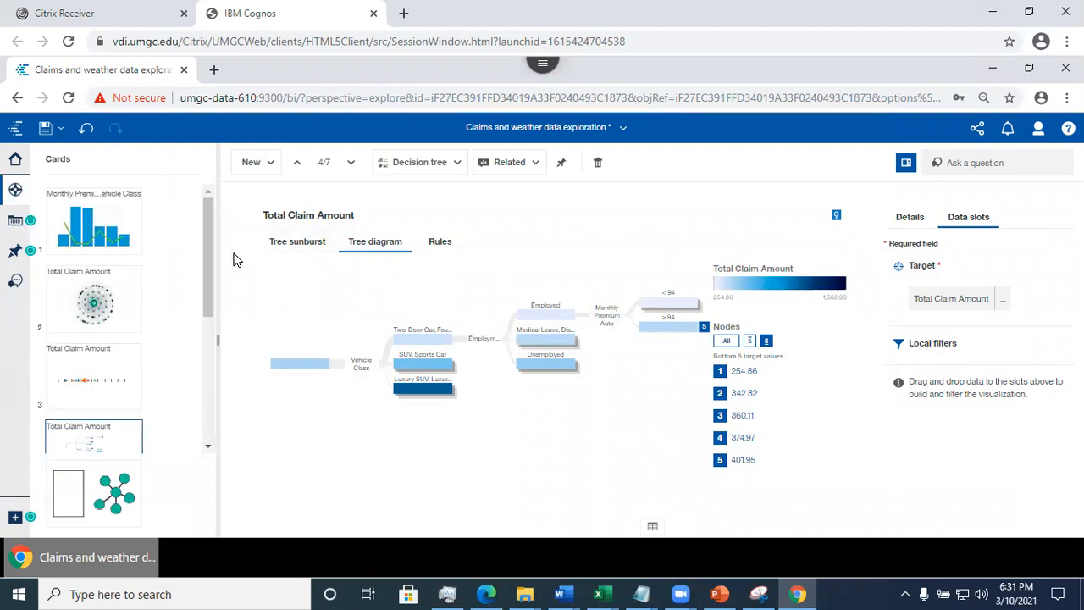
pyautogui.click(77, 234)
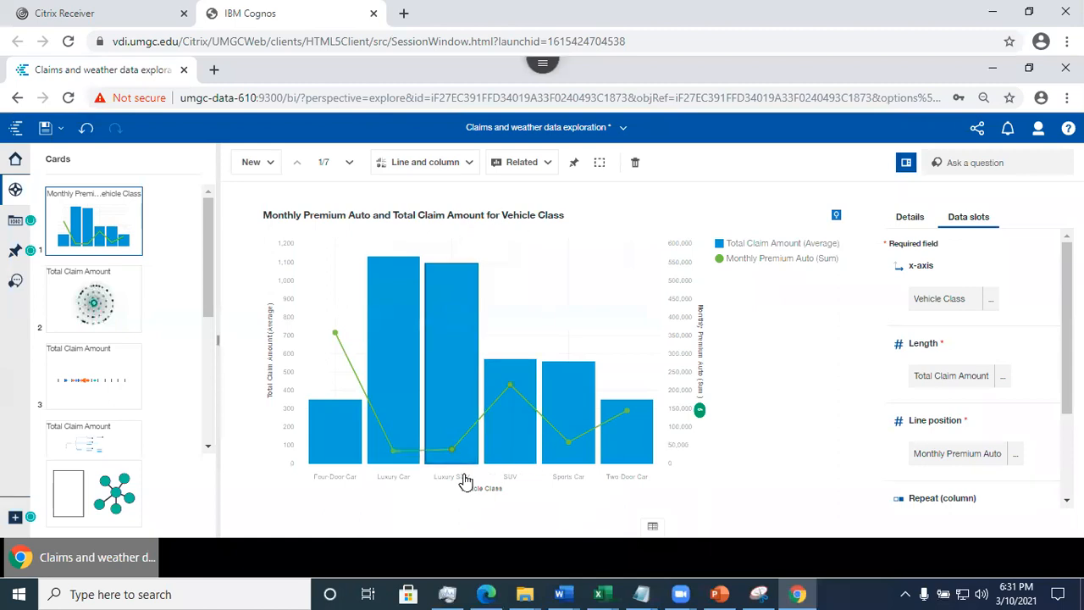
pyautogui.moveTo(468, 481)
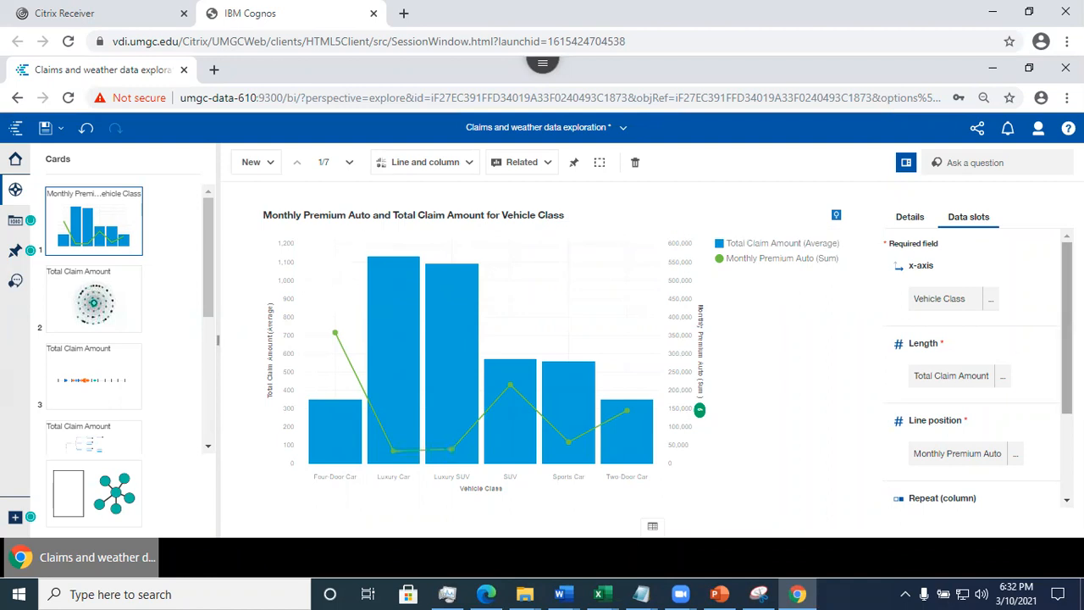
# - Add a local filter on Gender to the line and column card, including only F
pyautogui.scroll(-3, 957, 449)
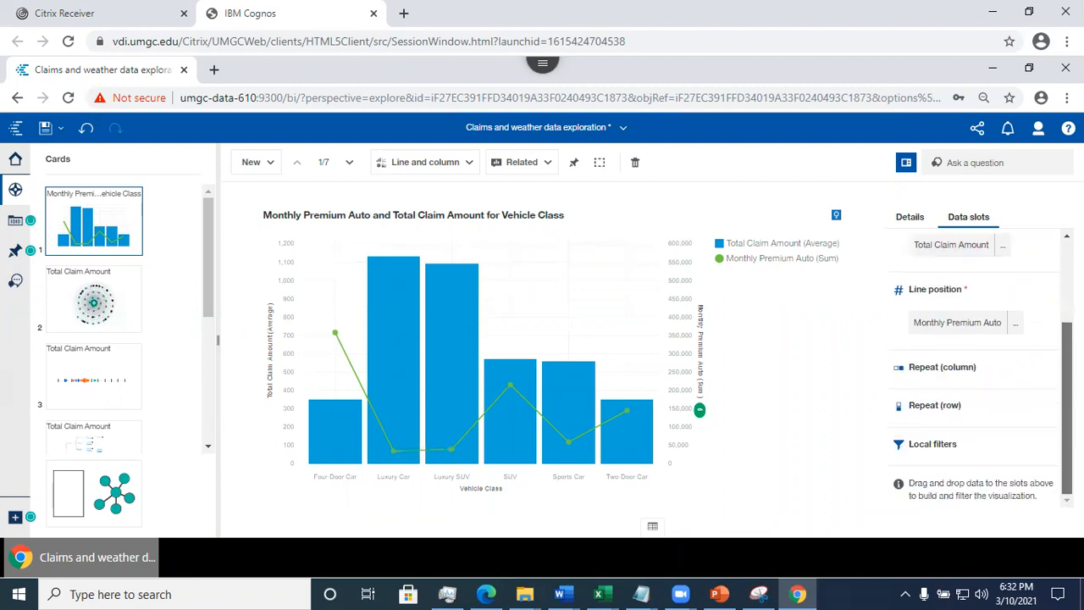
pyautogui.click(15, 220)
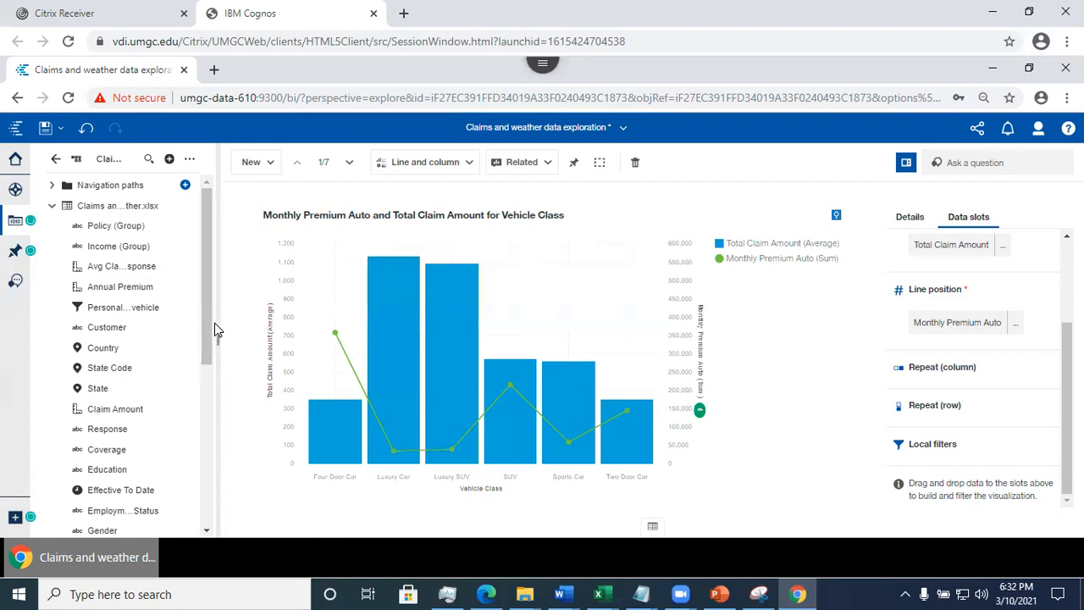
pyautogui.scroll(-1, 211, 339)
pyautogui.moveTo(210, 340); pyautogui.dragTo(227, 394)
pyautogui.click(110, 398)
pyautogui.moveTo(1006, 360); pyautogui.dragTo(973, 457)
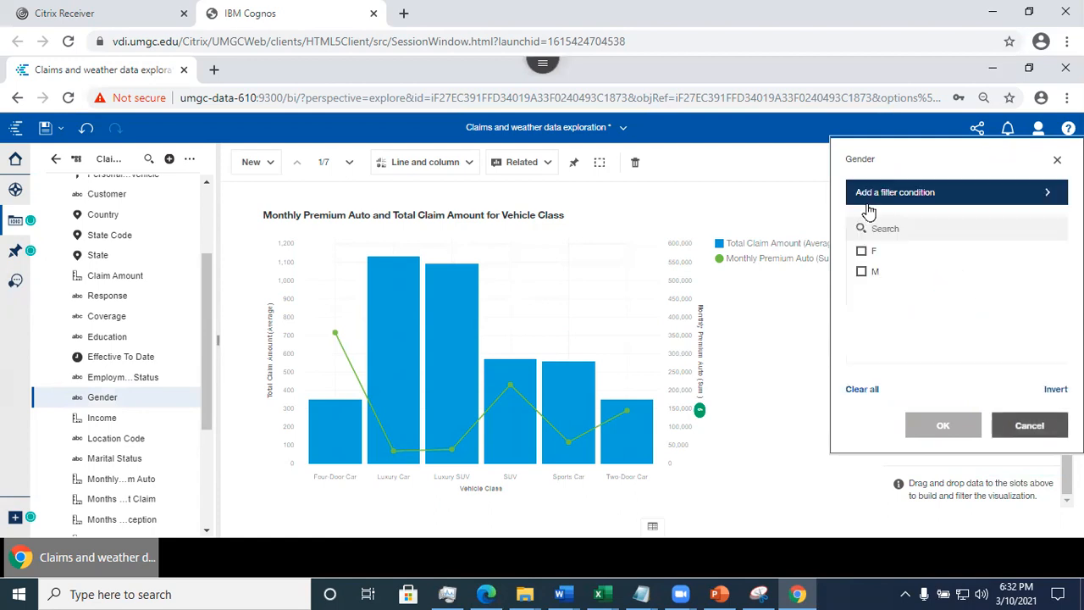
pyautogui.click(861, 250)
pyautogui.click(940, 426)
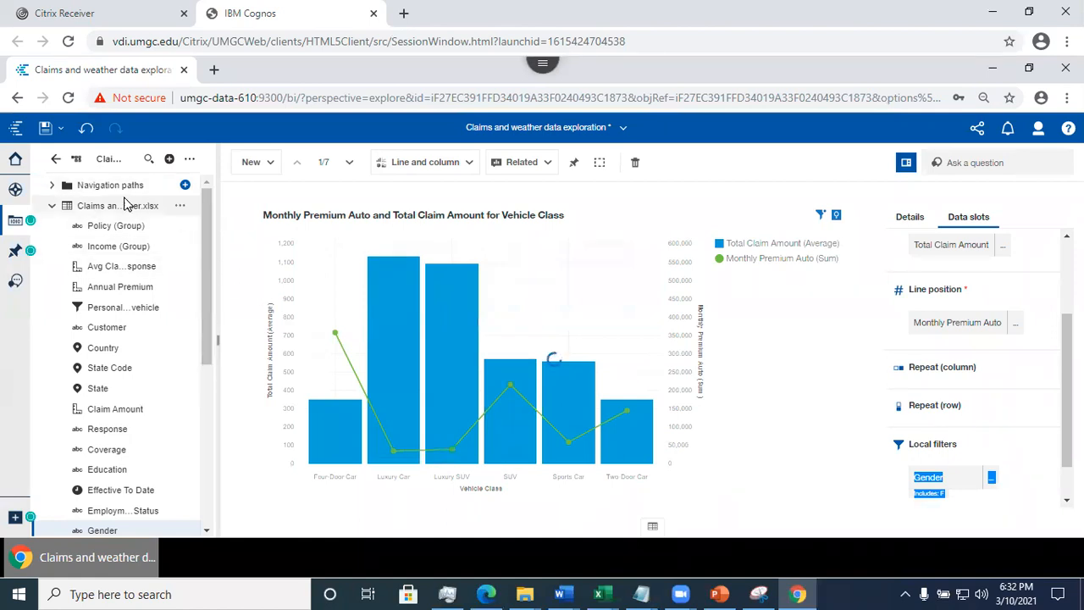
# - Copy the Gender-filtered card from the cards list and narrow the cards pane
pyautogui.click(15, 189)
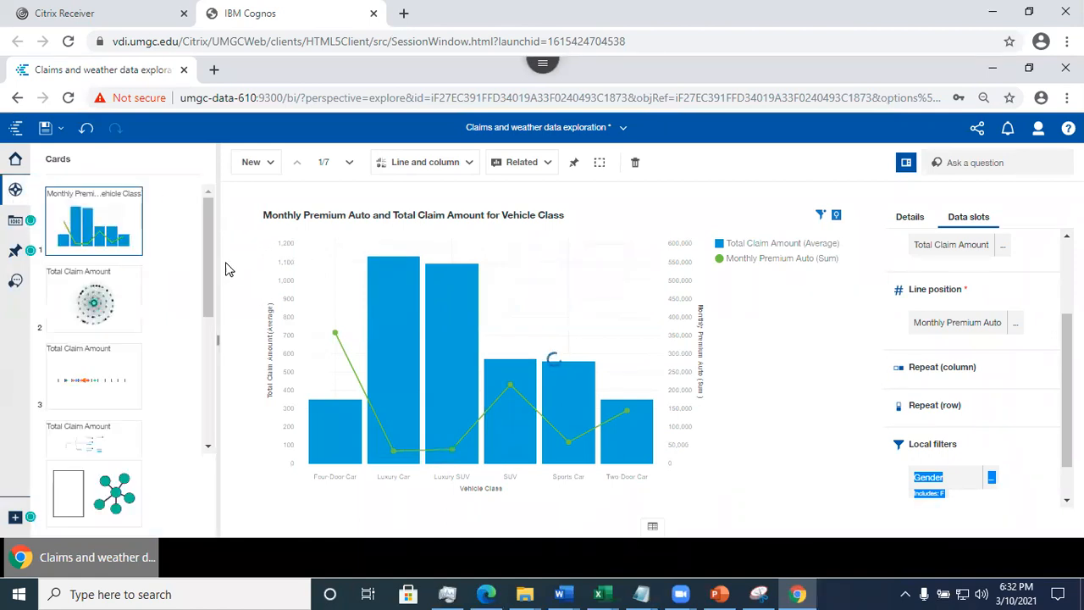
pyautogui.click(130, 248)
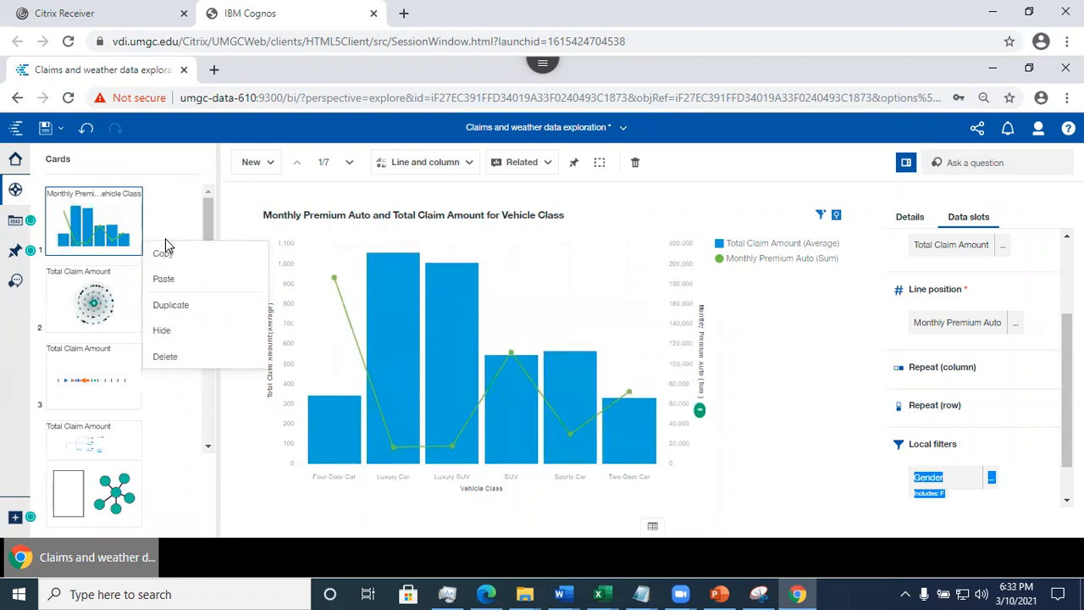
pyautogui.click(166, 253)
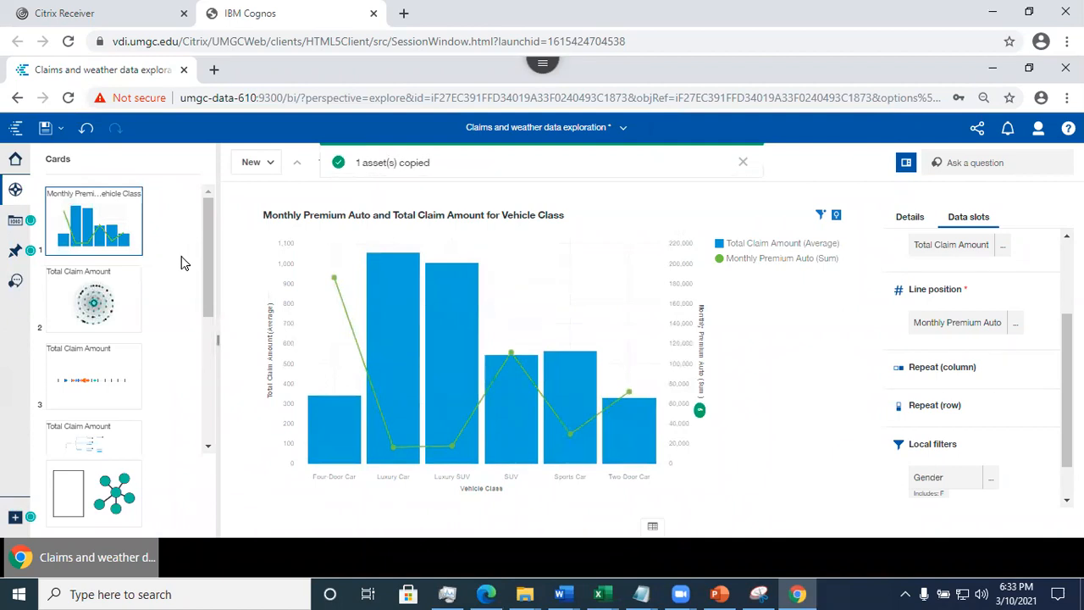
pyautogui.moveTo(209, 288); pyautogui.dragTo(187, 250)
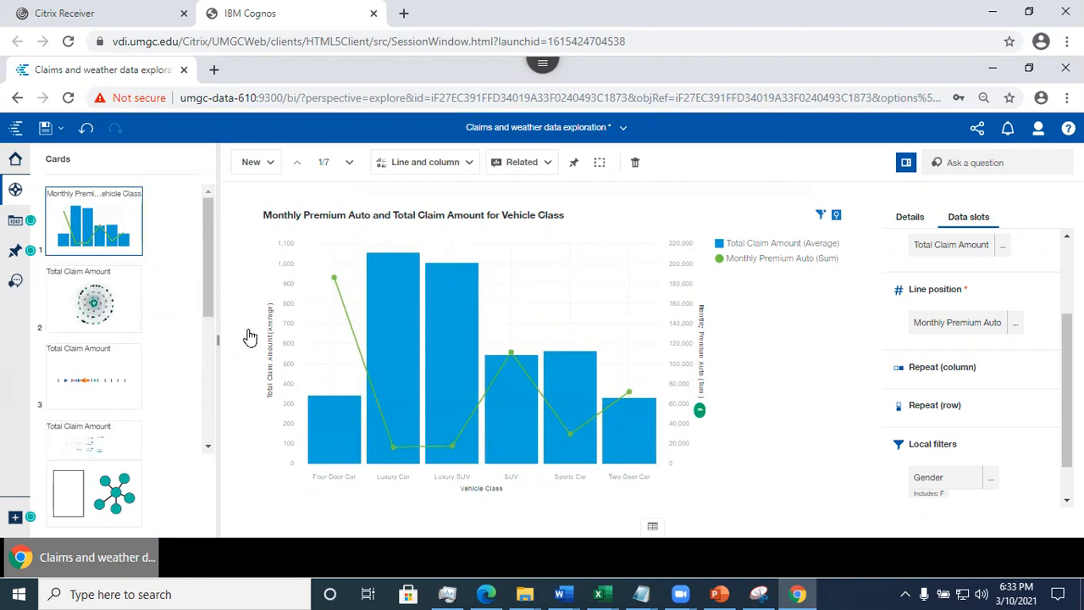
pyautogui.click(15, 190)
pyautogui.click(15, 191)
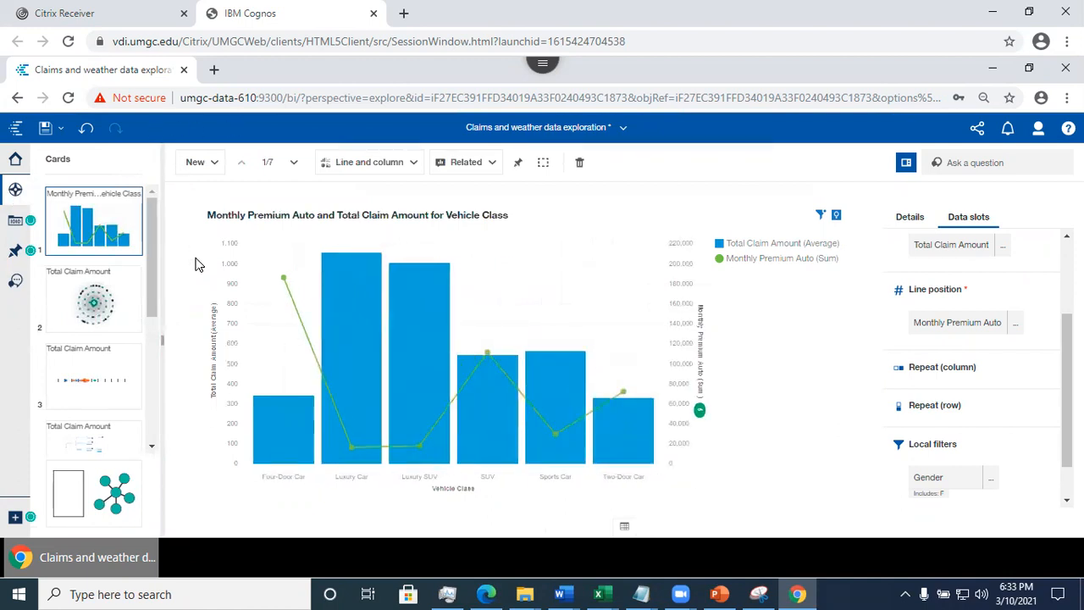
pyautogui.moveTo(163, 332); pyautogui.dragTo(89, 4)
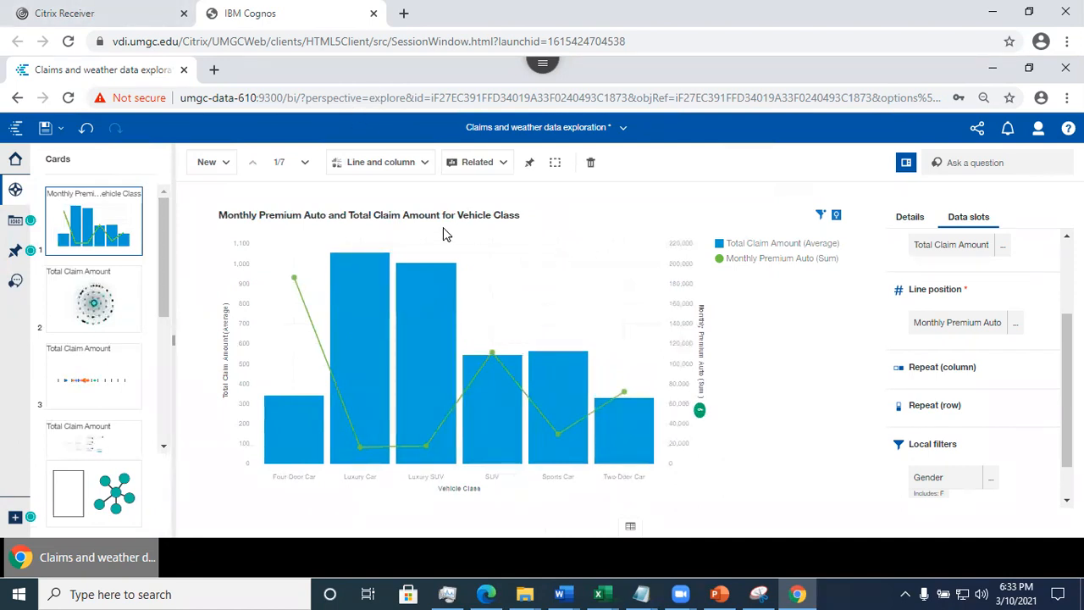
# - Duplicate the Gender-filtered Monthly Premium Auto and Total Claim Amount card
pyautogui.click(131, 246)
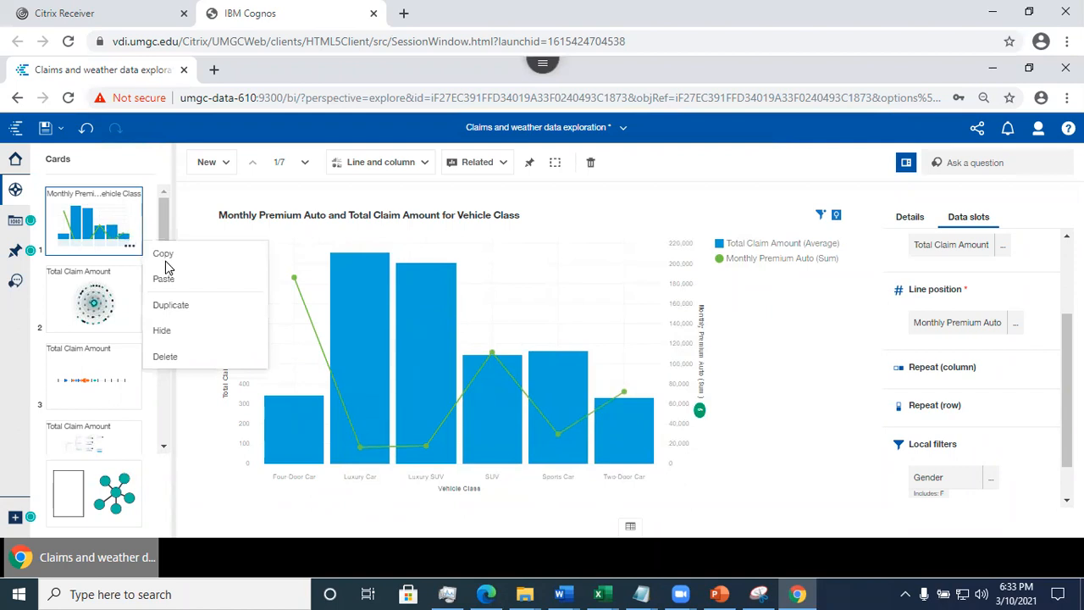
pyautogui.click(163, 254)
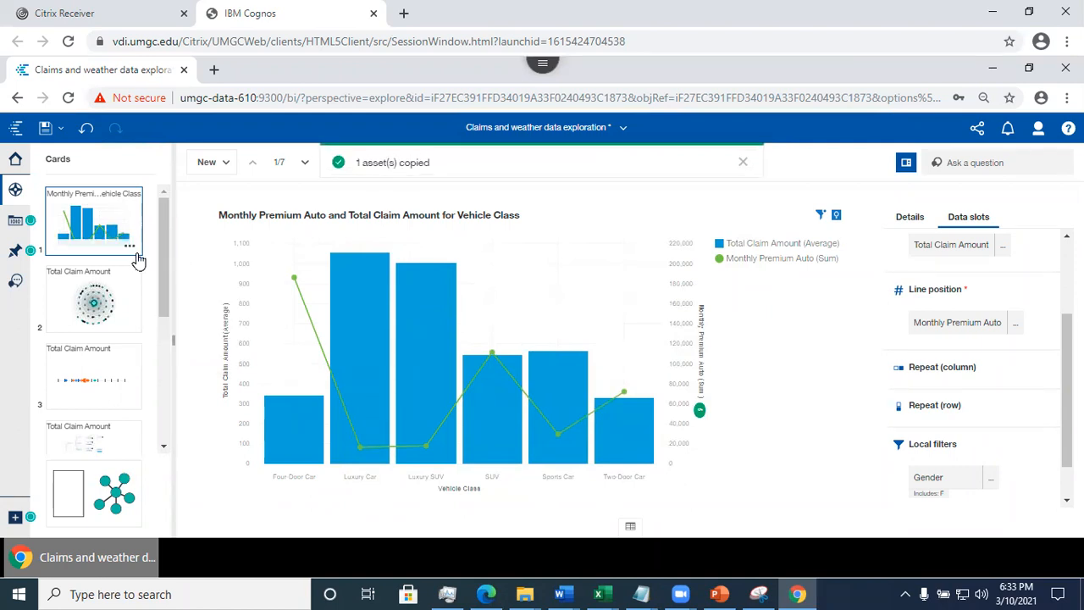
pyautogui.click(130, 246)
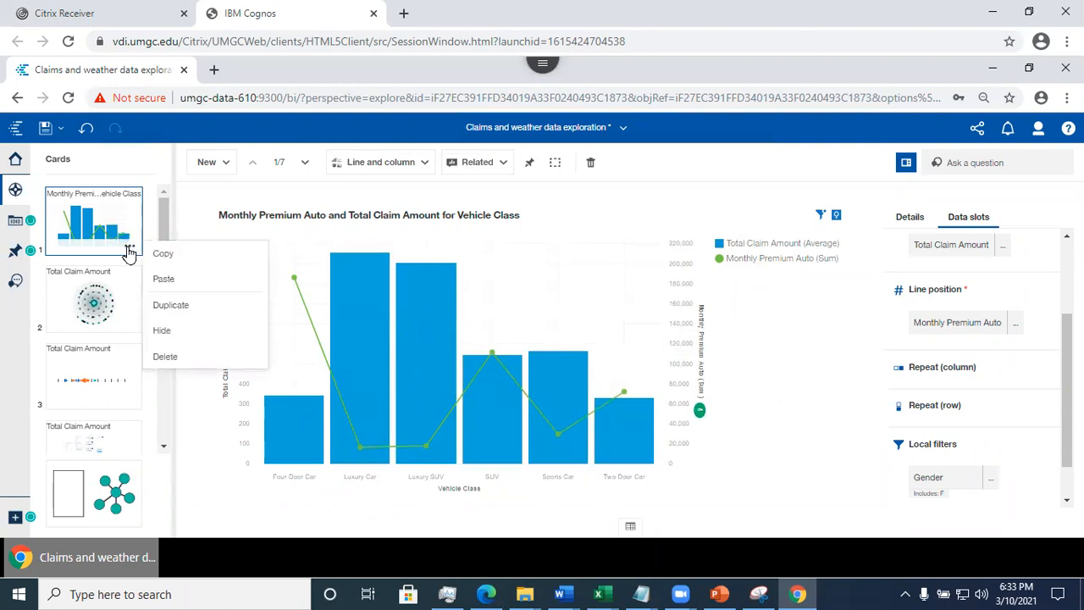
pyautogui.click(175, 305)
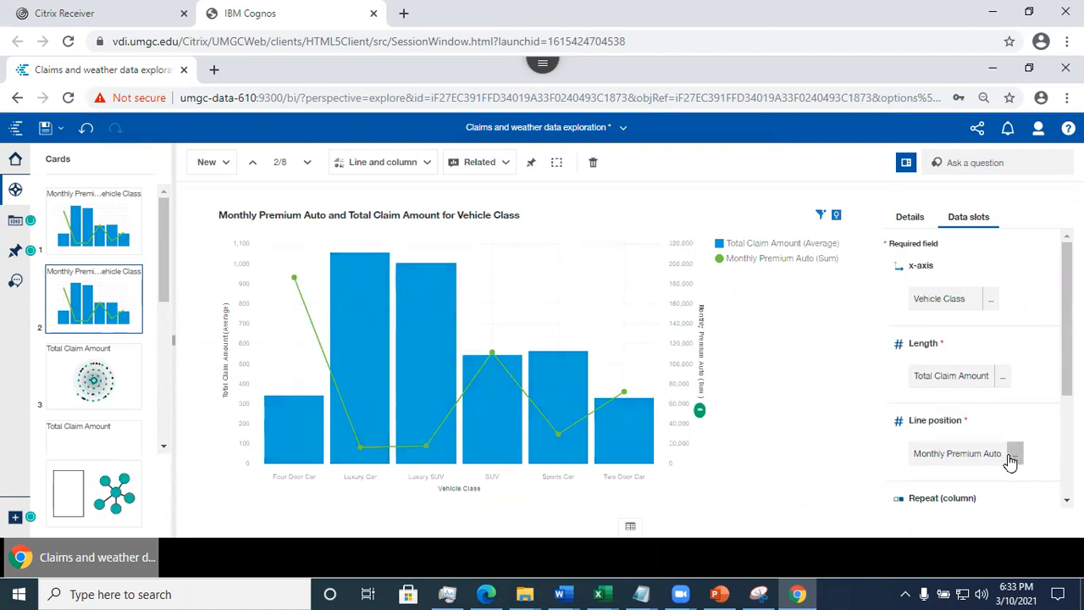
pyautogui.click(1013, 455)
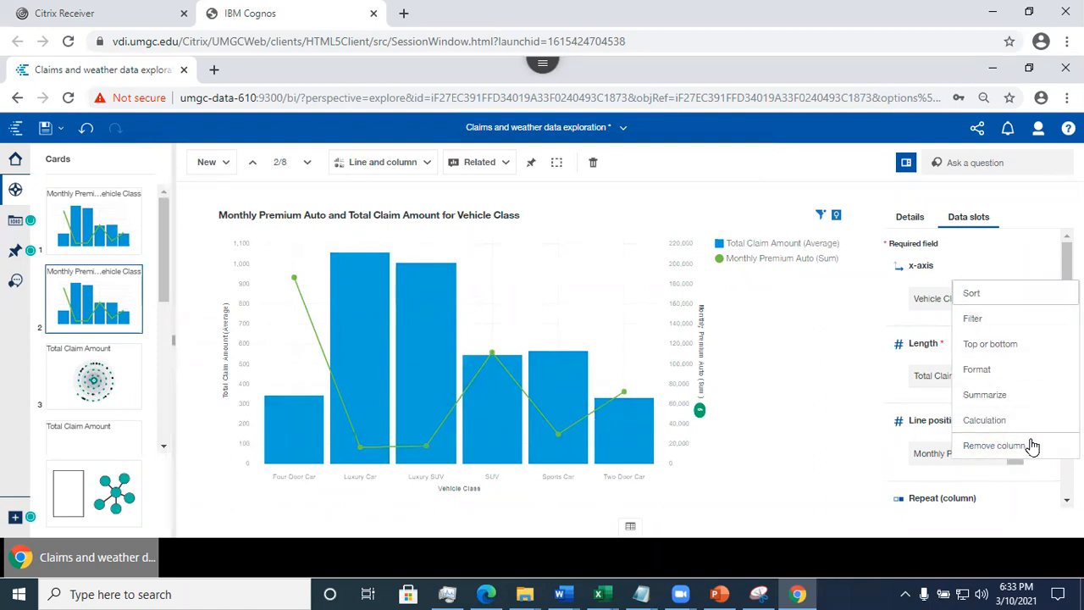
pyautogui.click(991, 428)
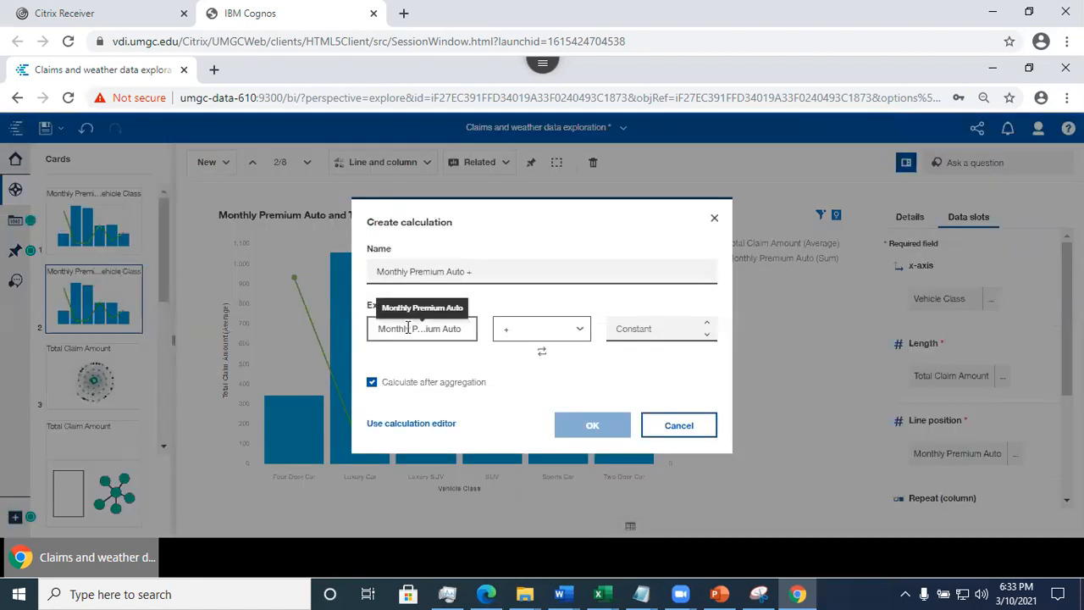
pyautogui.click(682, 426)
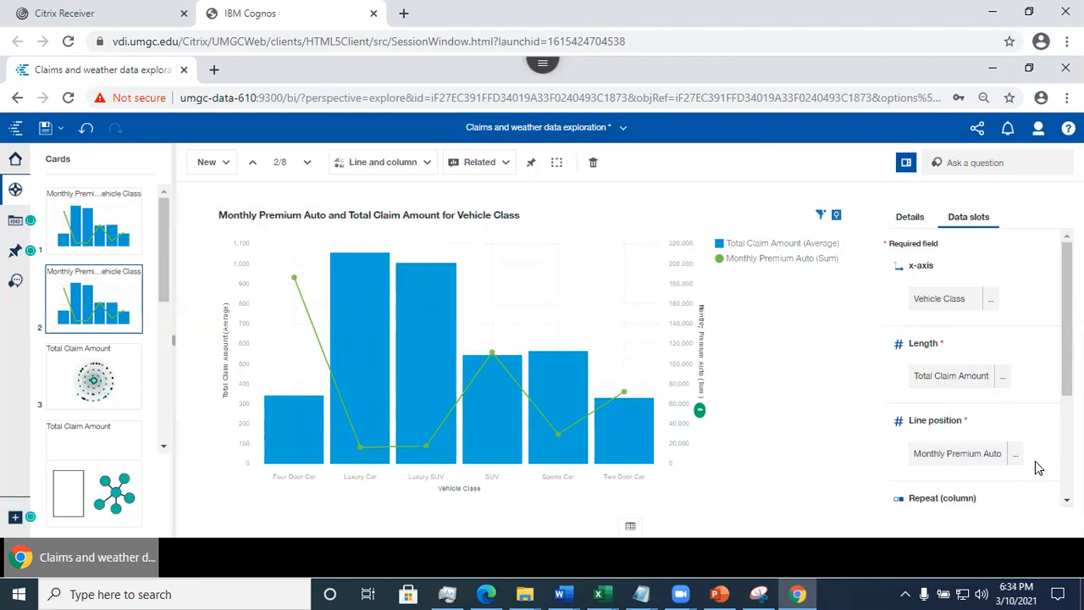
# - Remove the Gender local filter from the duplicated card
pyautogui.moveTo(1023, 362); pyautogui.dragTo(1027, 459)
pyautogui.scroll(-3, 986, 408)
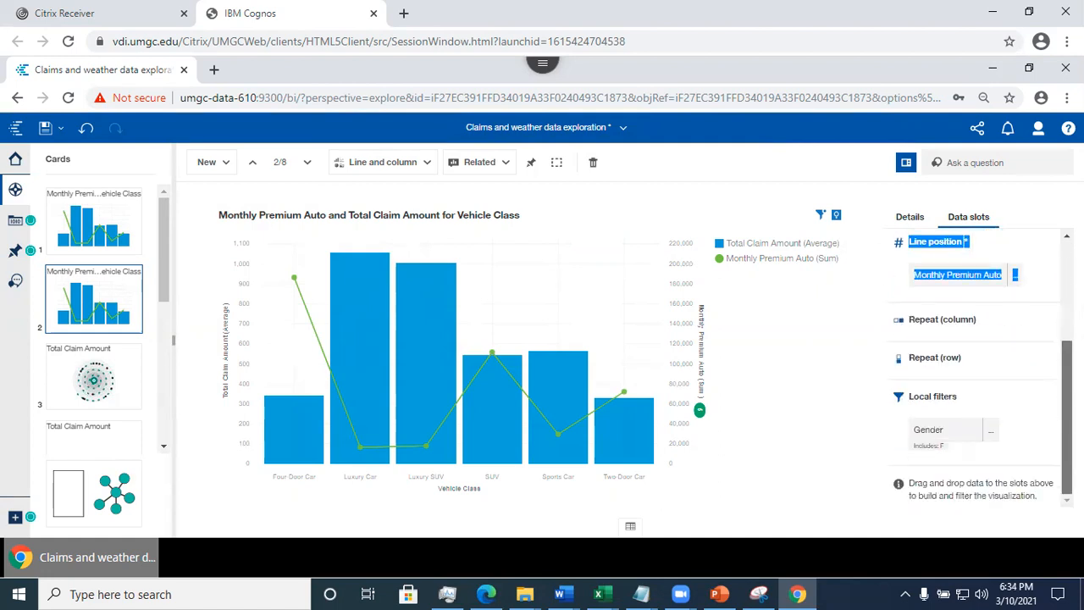
pyautogui.click(990, 429)
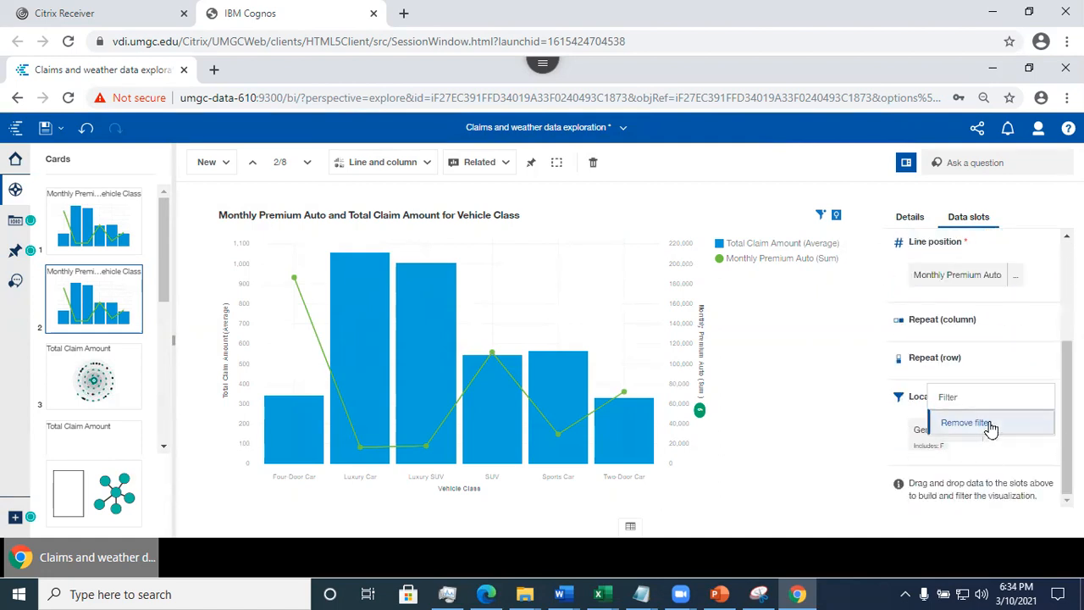
pyautogui.click(990, 425)
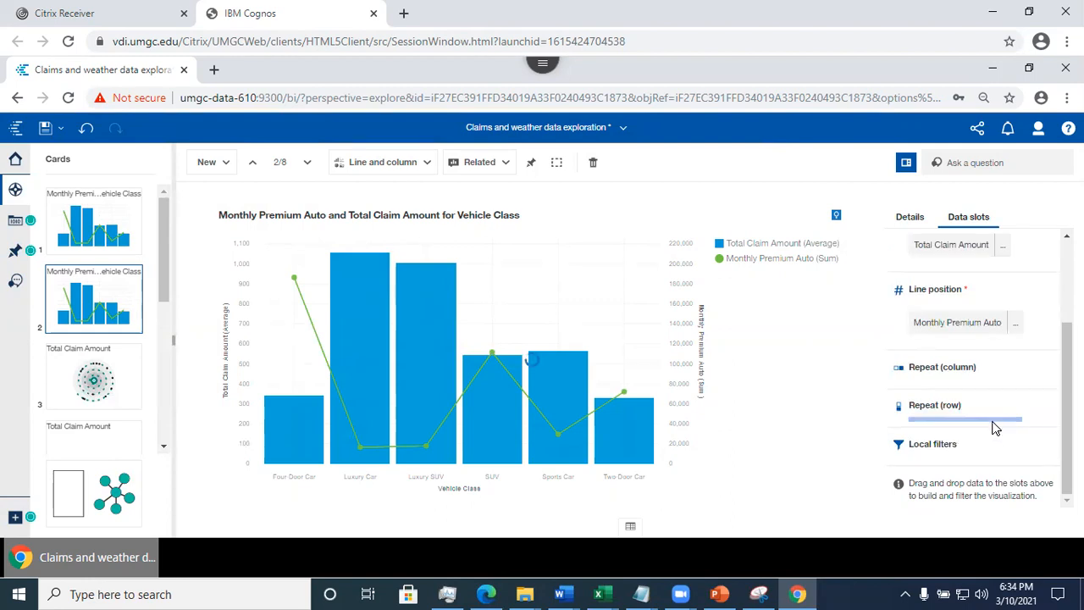
pyautogui.moveTo(1067, 415); pyautogui.dragTo(943, 443)
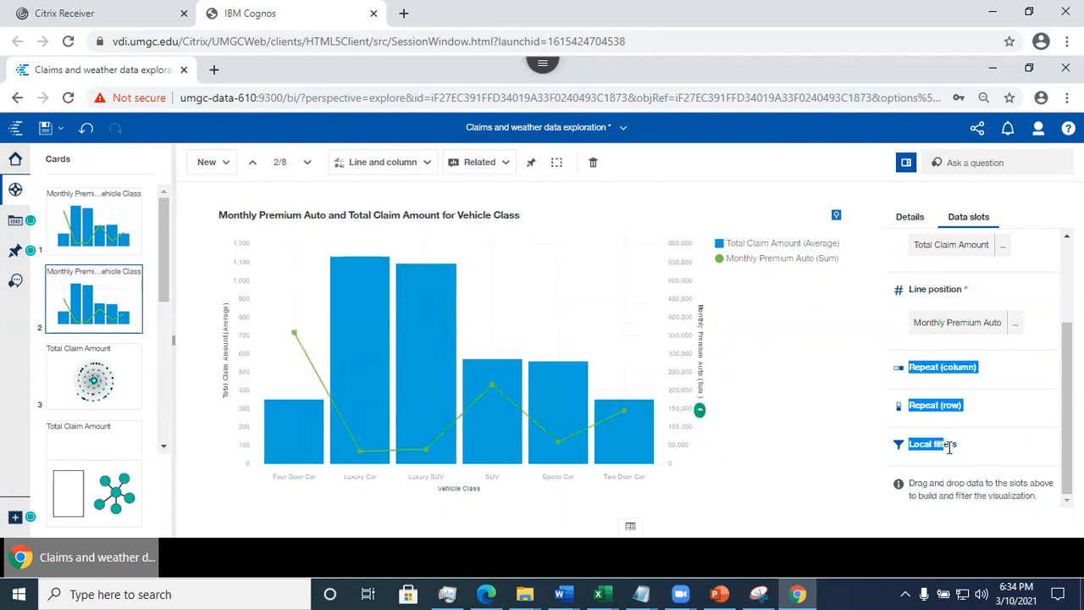
pyautogui.click(950, 460)
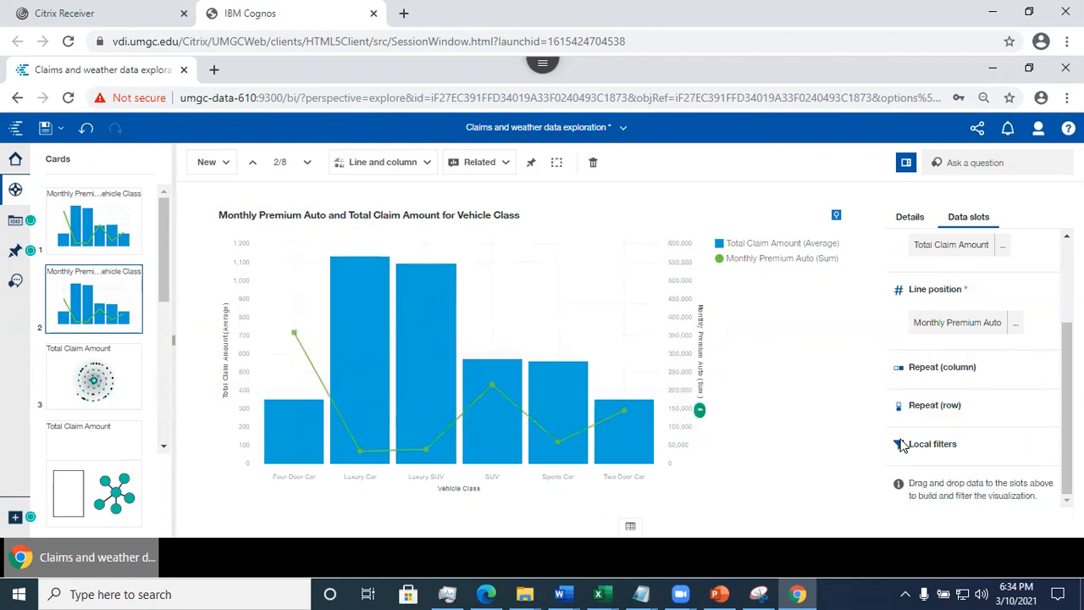
# - Look through the source data fields, and view the Gender-filtered first card and its duplicate in turn
pyautogui.click(14, 220)
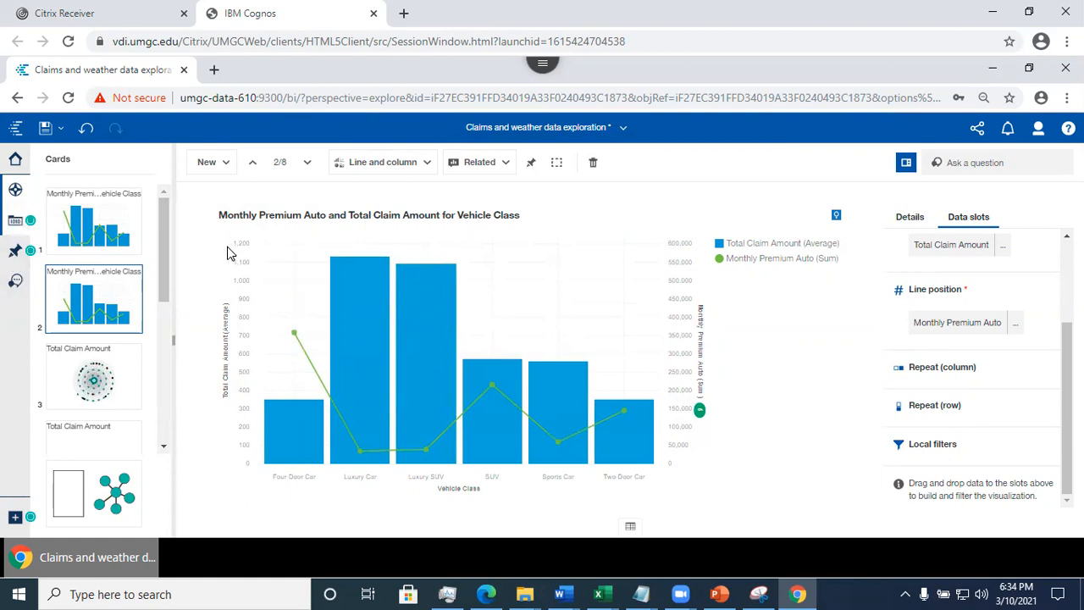
pyautogui.moveTo(208, 289); pyautogui.dragTo(224, 320)
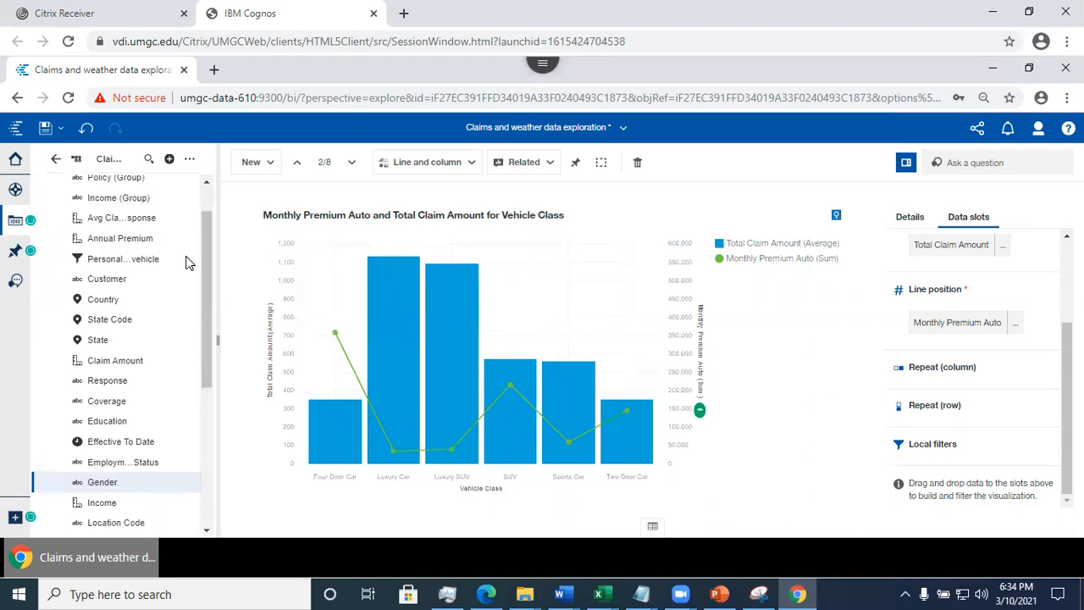
pyautogui.moveTo(213, 244); pyautogui.dragTo(209, 199)
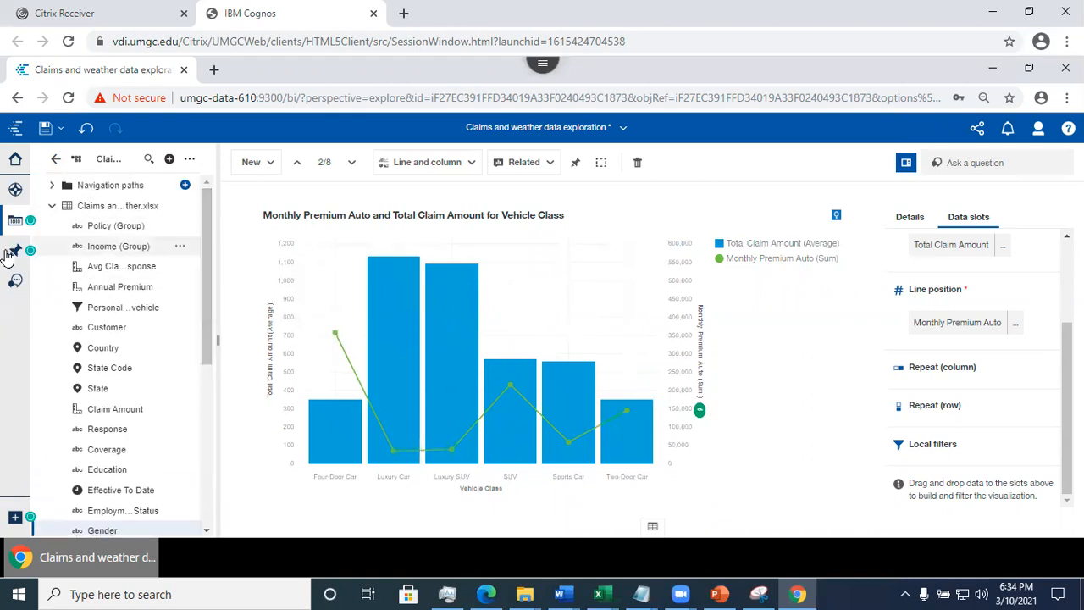
pyautogui.click(30, 187)
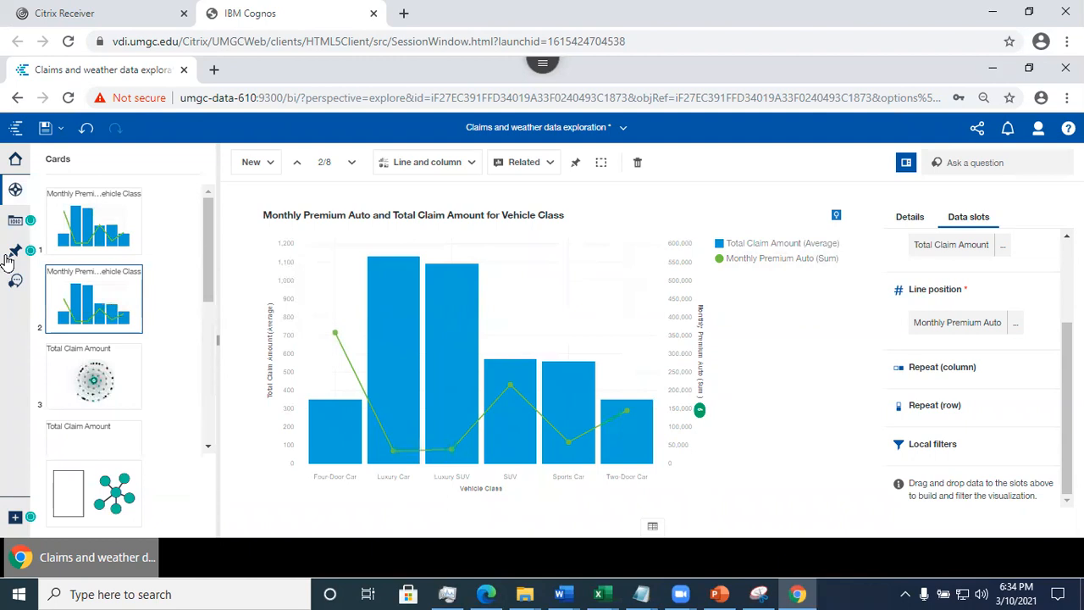
pyautogui.click(104, 222)
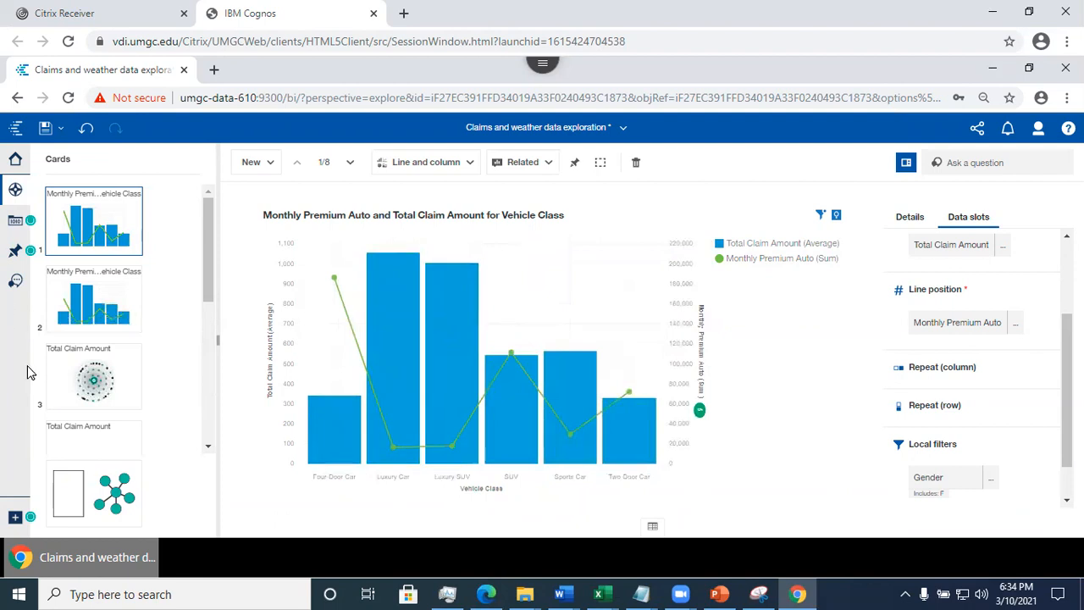
pyautogui.click(107, 298)
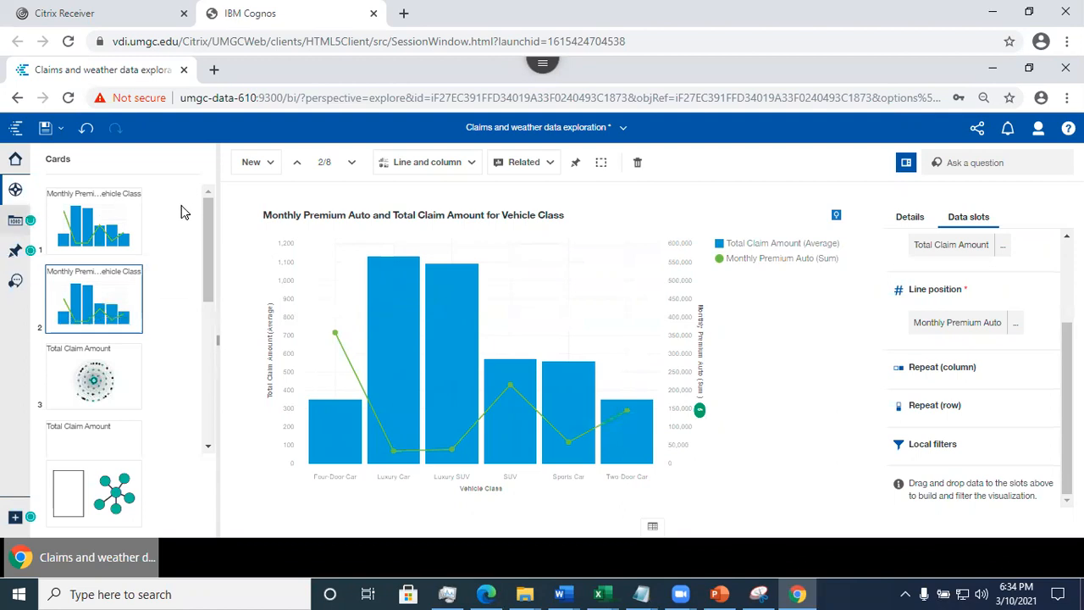
# - Add the Gender field from the source data to the second card's local filters
pyautogui.click(14, 222)
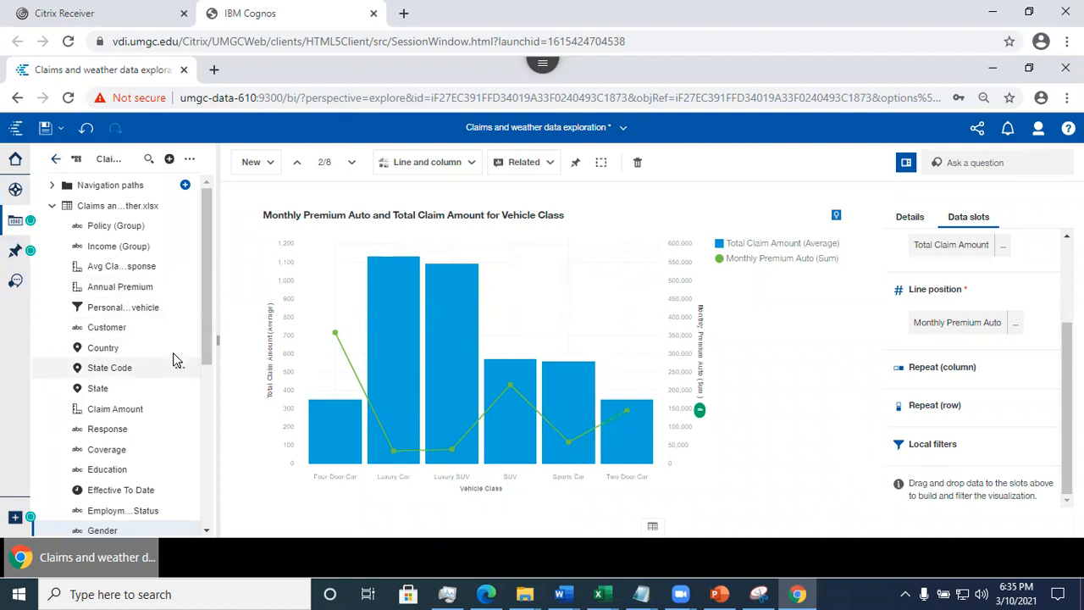
pyautogui.click(195, 327)
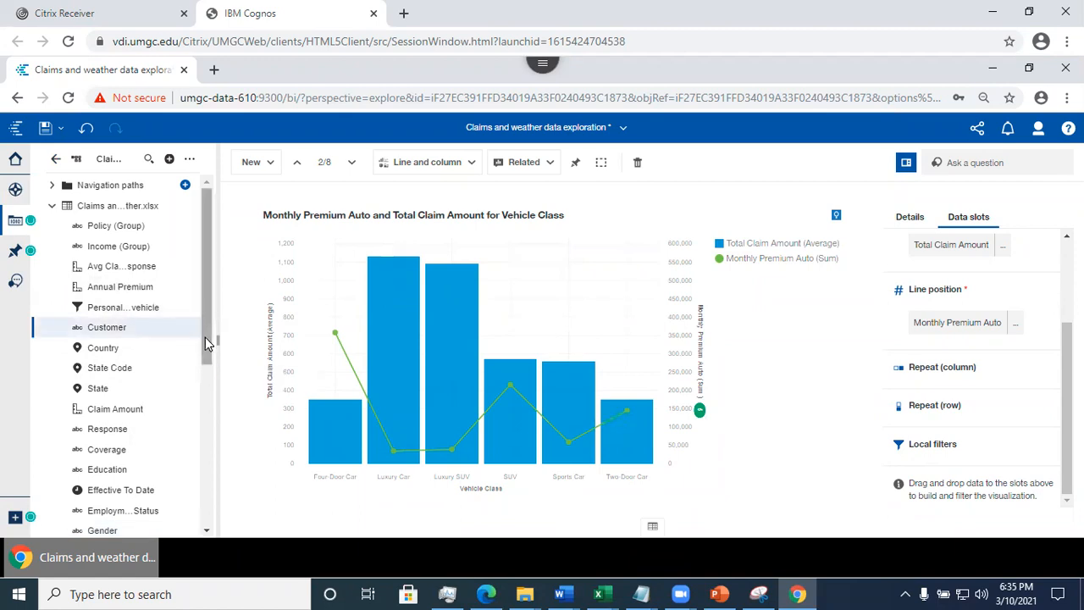
pyautogui.click(202, 343)
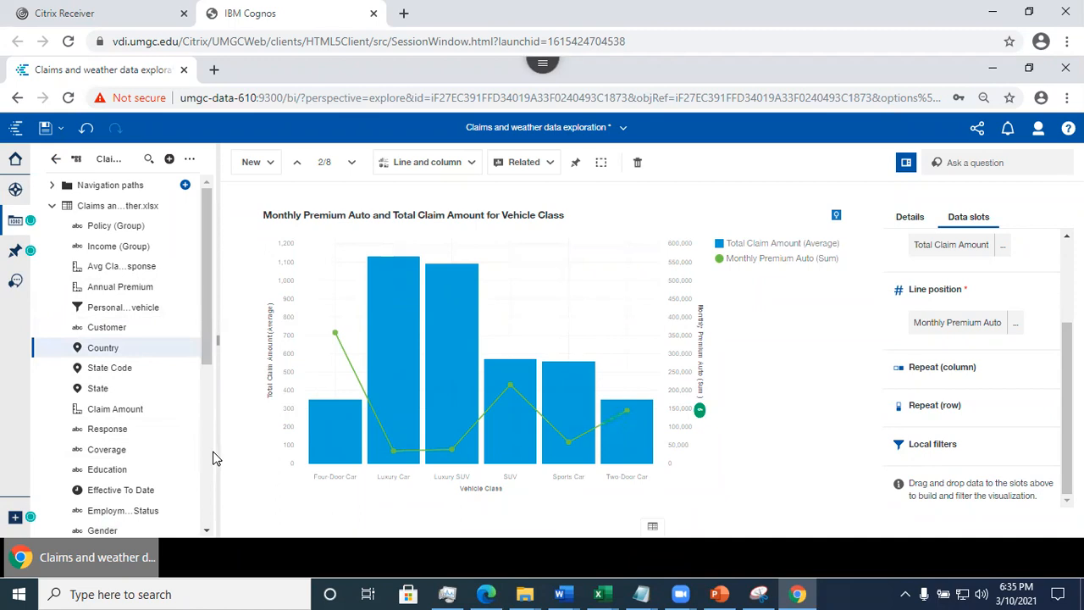
pyautogui.scroll(-4, 214, 459)
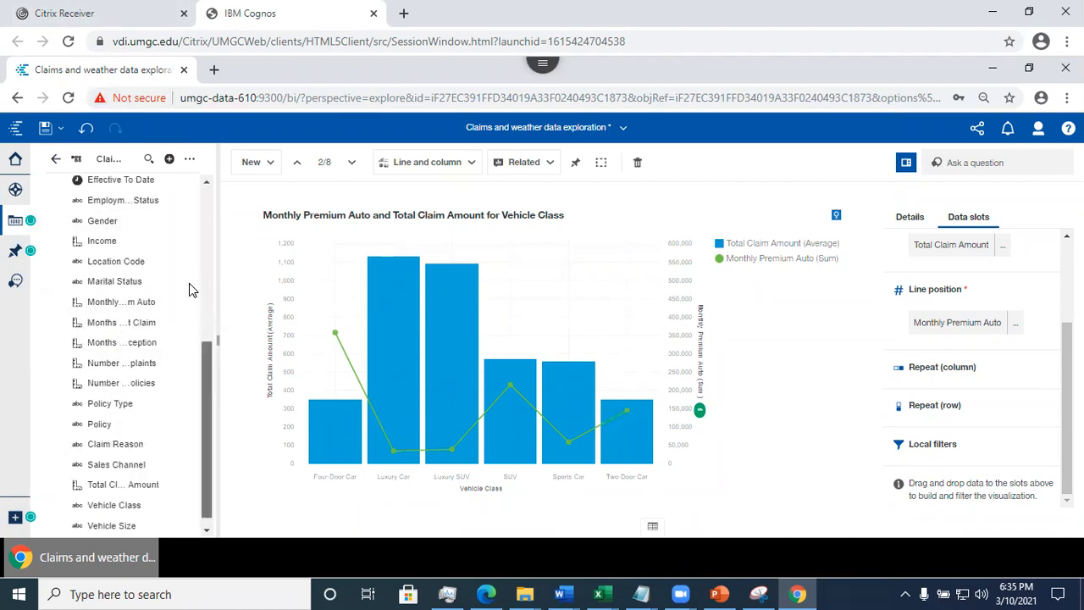
pyautogui.scroll(5, 189, 283)
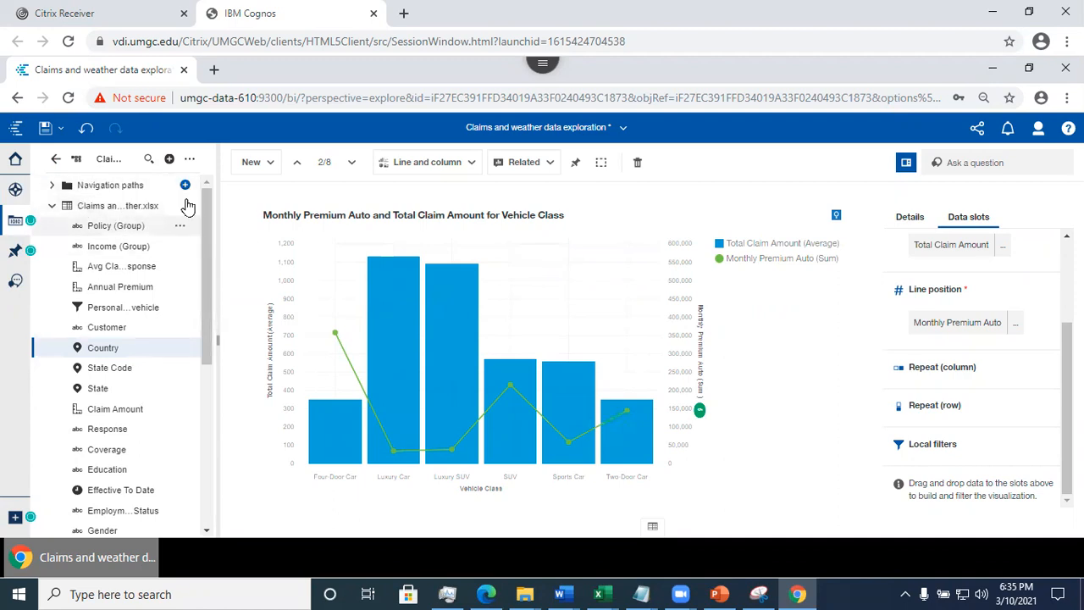
pyautogui.moveTo(211, 303); pyautogui.dragTo(278, 416)
pyautogui.click(110, 320)
pyautogui.moveTo(492, 285); pyautogui.dragTo(919, 455)
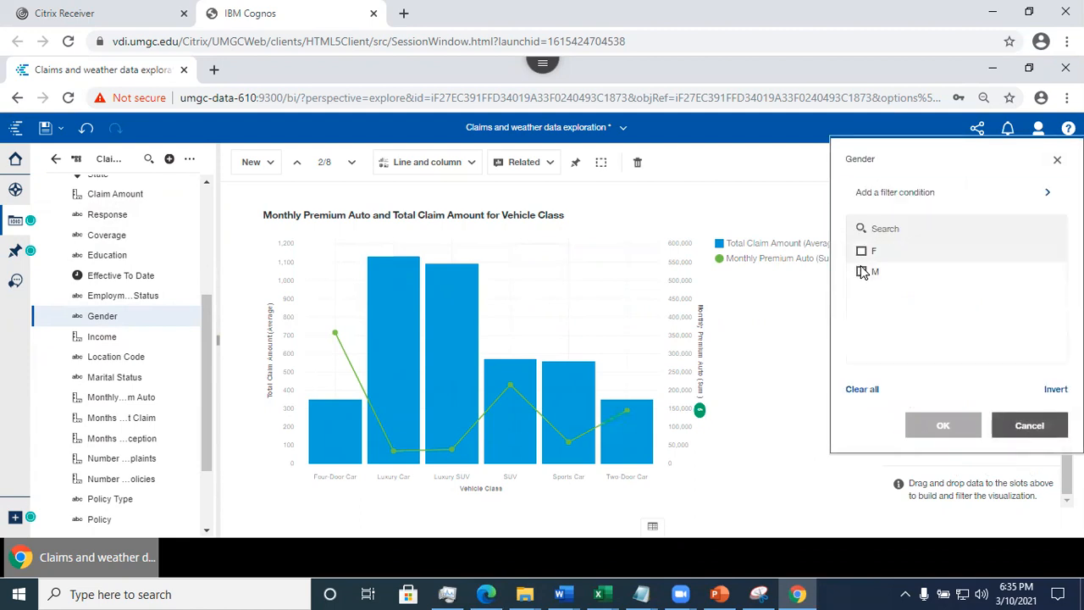
# - Set the second card's Gender filter to include only F and apply it
pyautogui.click(862, 270)
pyautogui.click(862, 271)
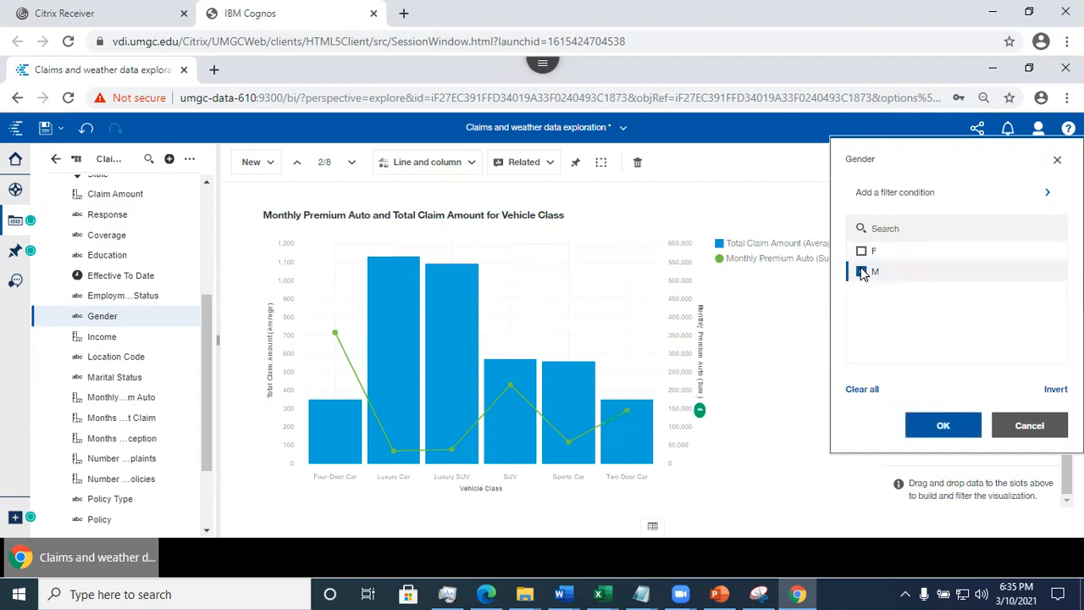
pyautogui.click(861, 272)
pyautogui.click(862, 253)
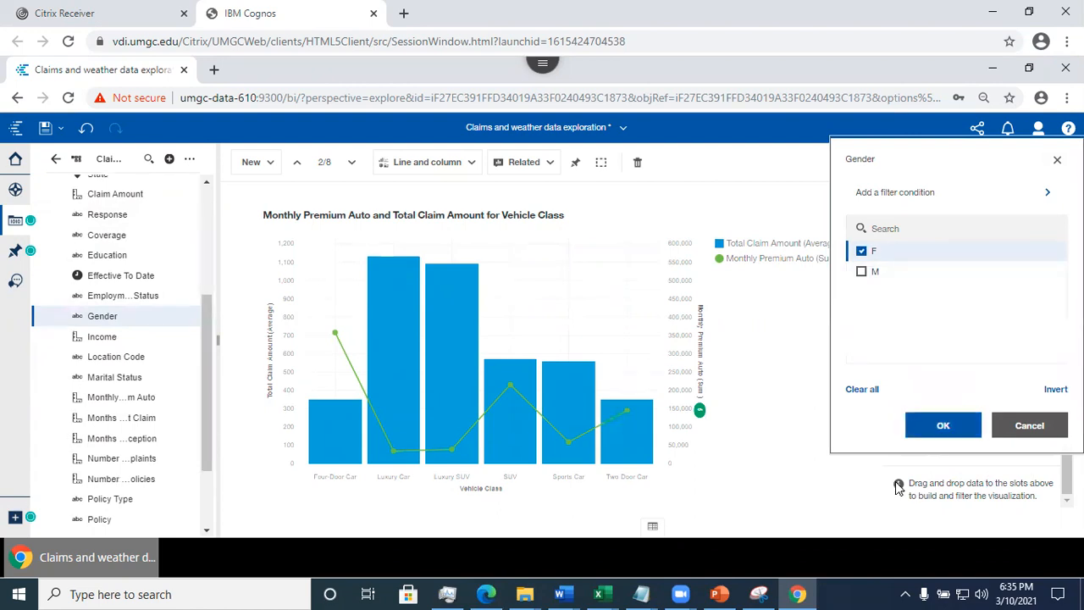
pyautogui.click(932, 436)
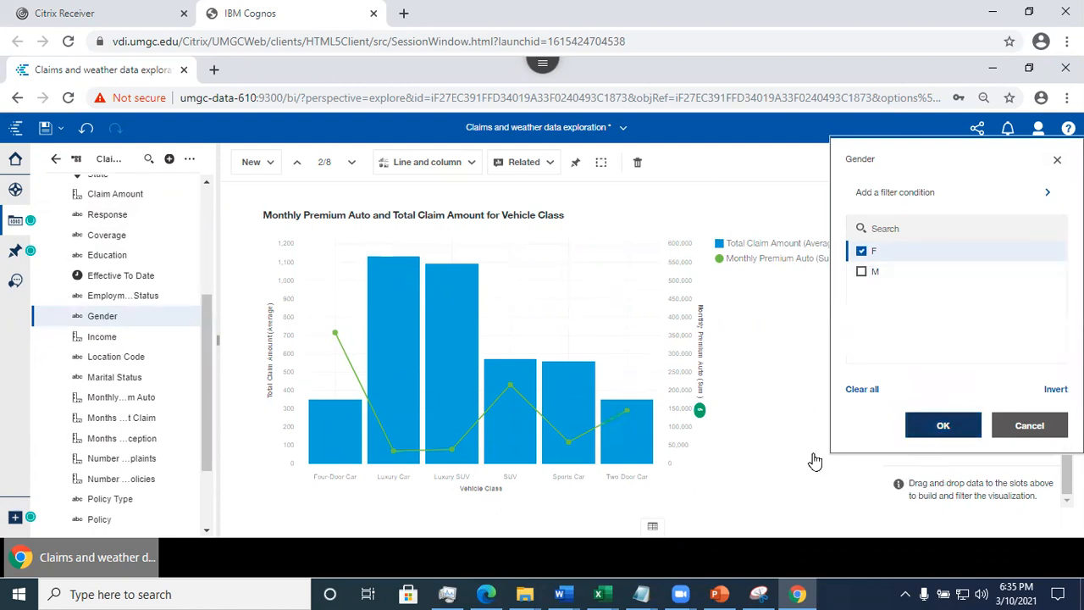
# - Select the first two Monthly Premium Auto and Total Claim Amount cards together and duplicate both
pyautogui.click(15, 192)
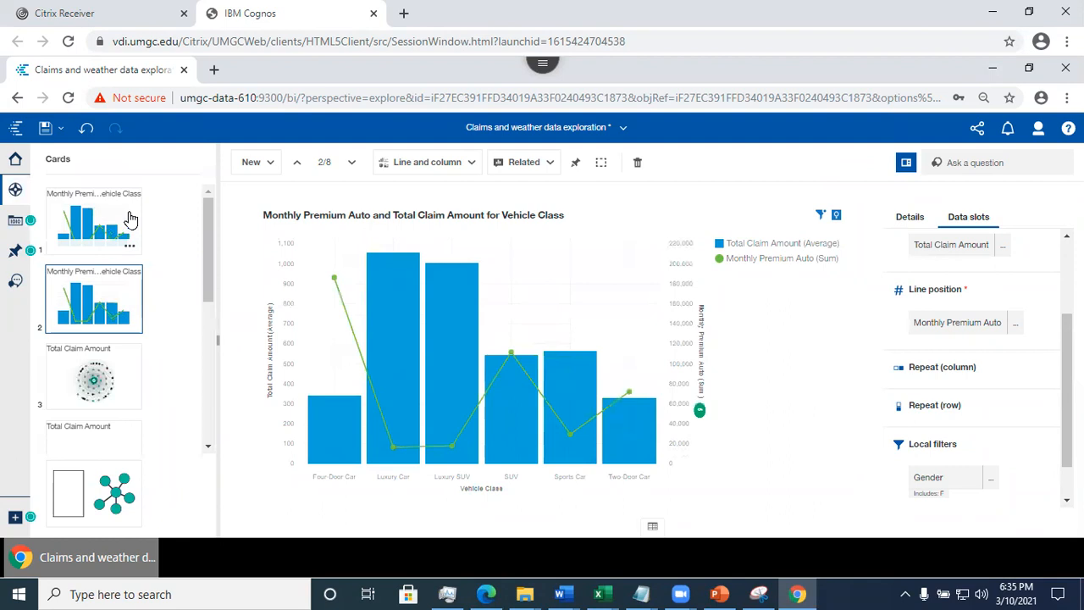
pyautogui.click(138, 240)
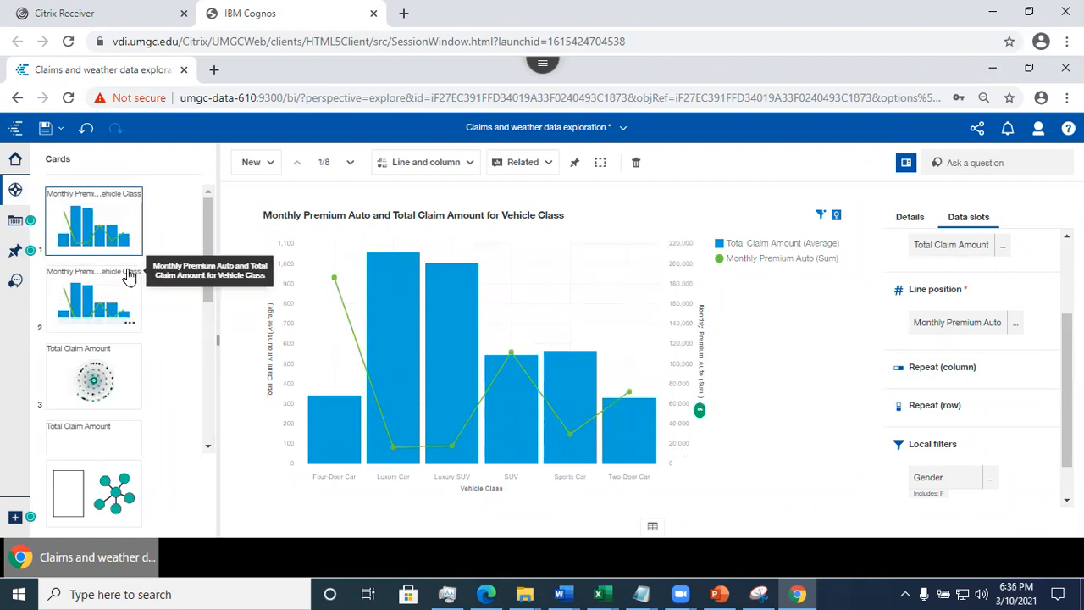
pyautogui.keyDown('ctrl'); pyautogui.click(127, 276); pyautogui.keyUp('ctrl')
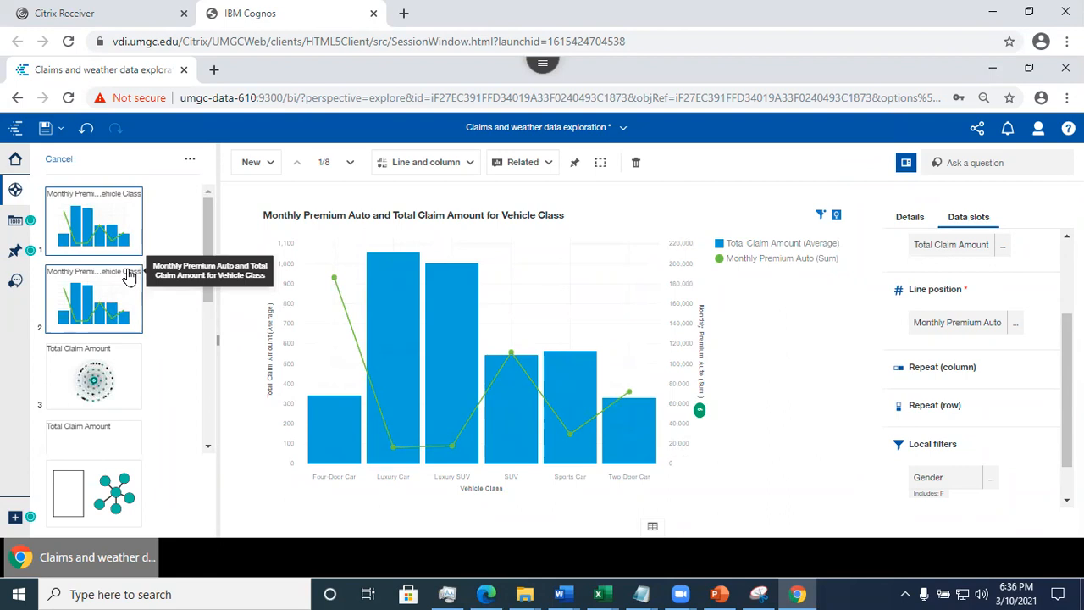
pyautogui.rightClick(127, 276)
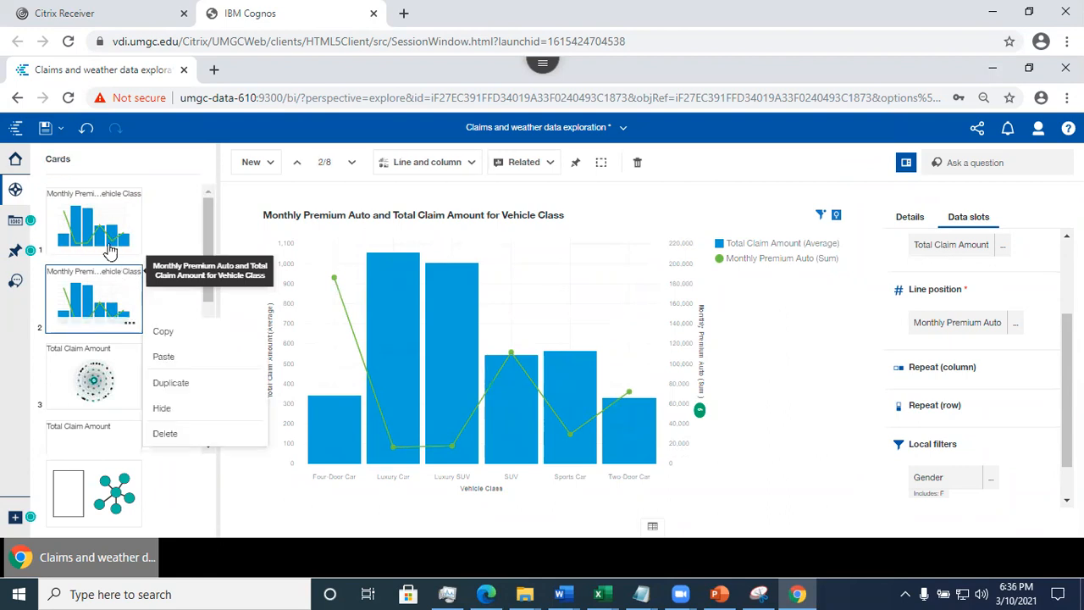
pyautogui.click(99, 247)
pyautogui.keyDown('ctrl'); pyautogui.click(99, 247); pyautogui.keyUp('ctrl')
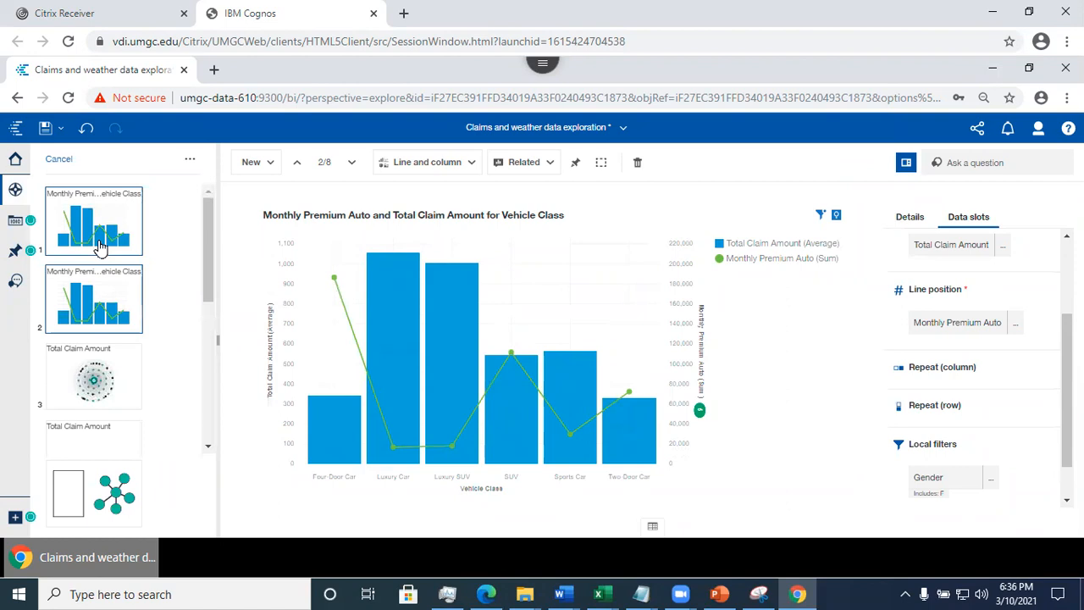
pyautogui.click(188, 161)
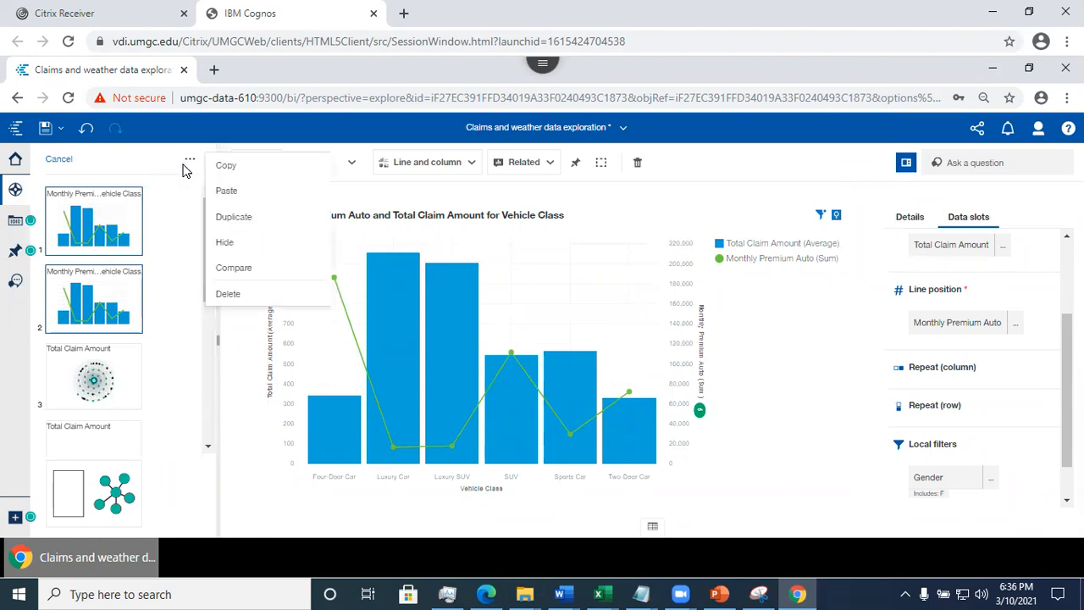
pyautogui.click(233, 217)
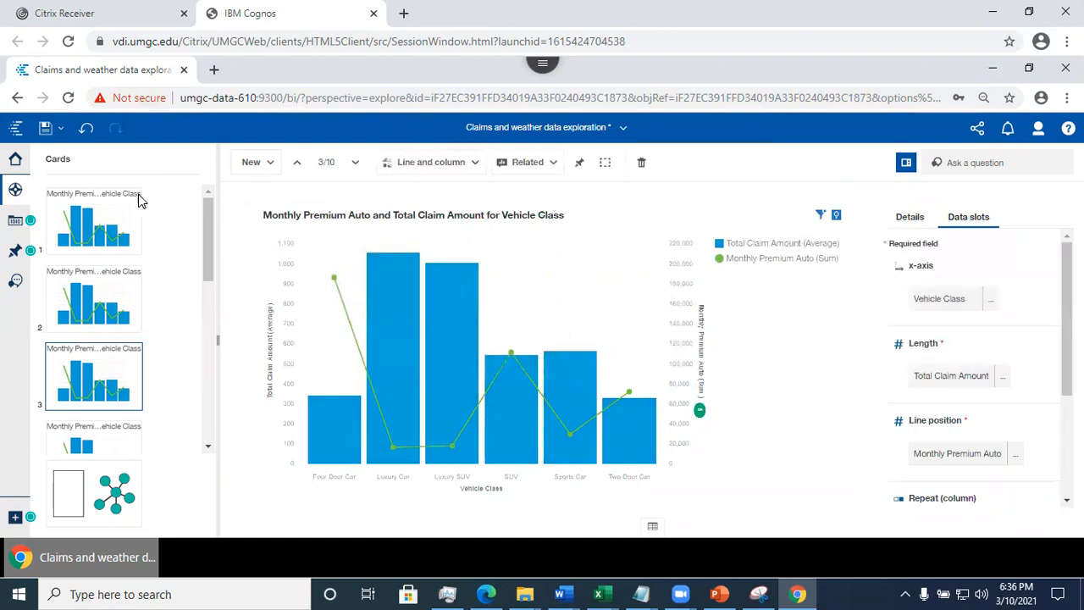
# - Create a comparison card from the second and third Monthly Premium Auto and Total Claim Amount cards, and select its Chart B
pyautogui.click(125, 292)
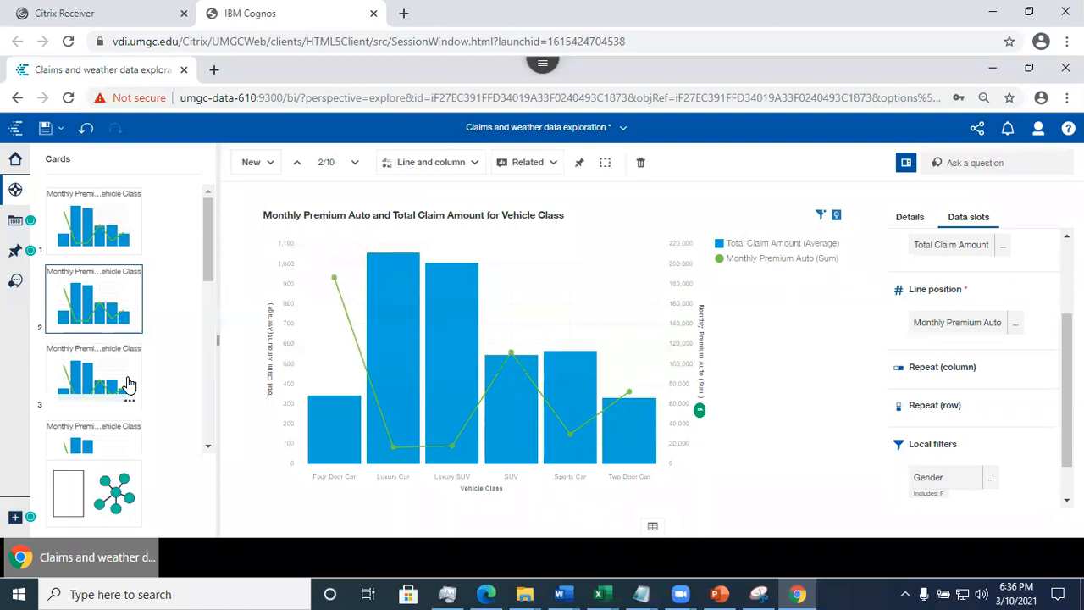
pyautogui.click(128, 386)
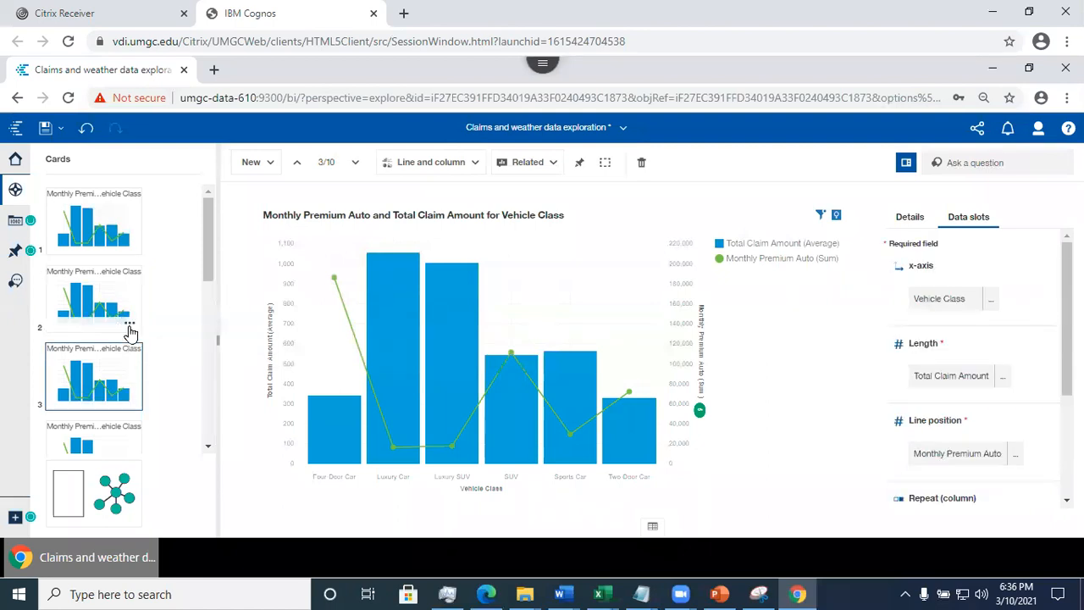
pyautogui.click(129, 326)
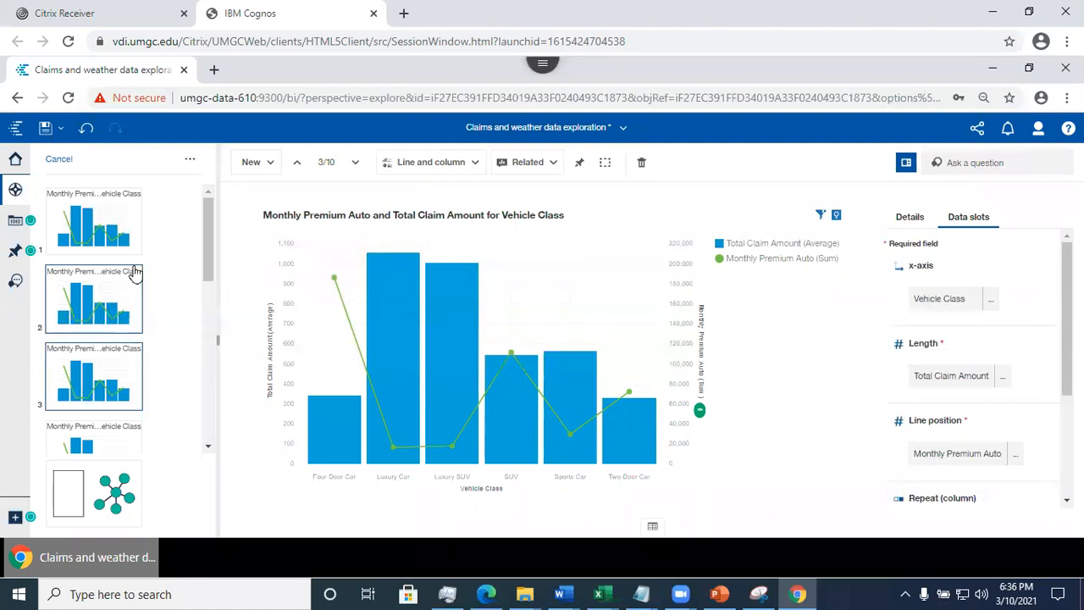
pyautogui.click(191, 163)
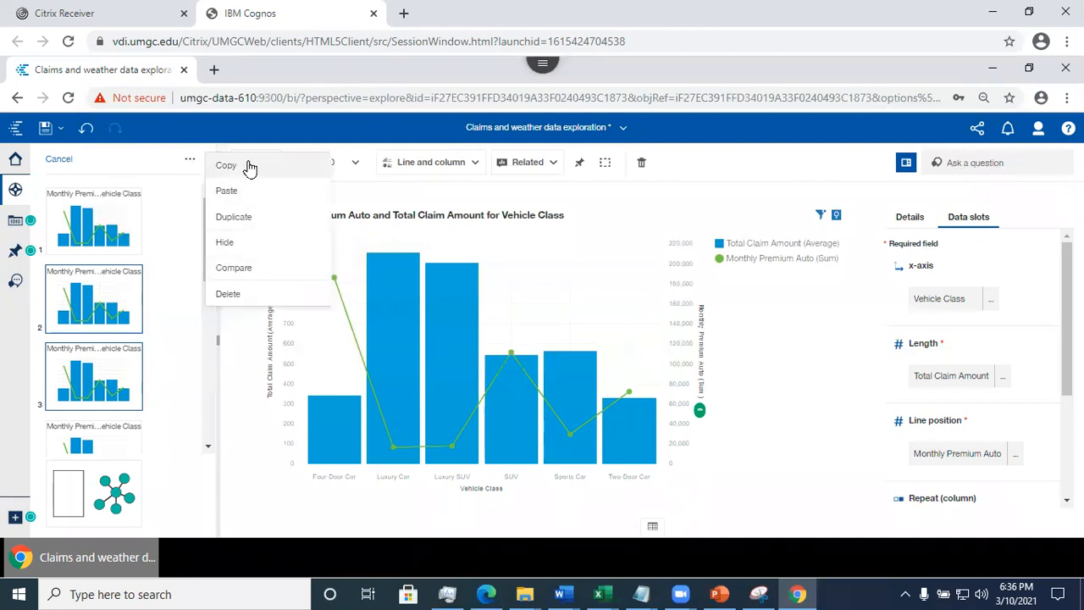
pyautogui.click(263, 269)
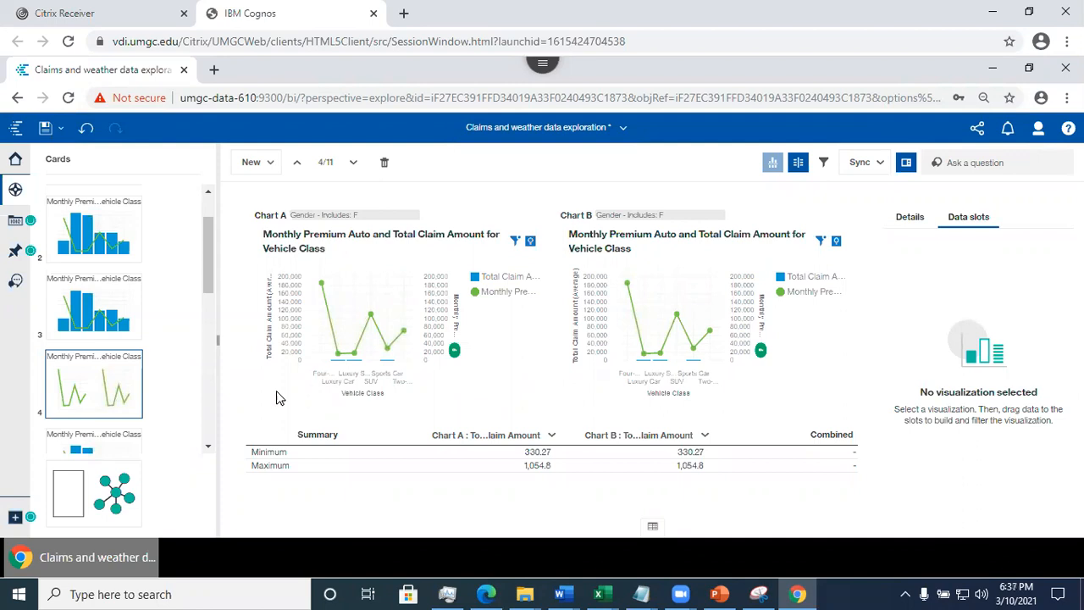
pyautogui.click(673, 341)
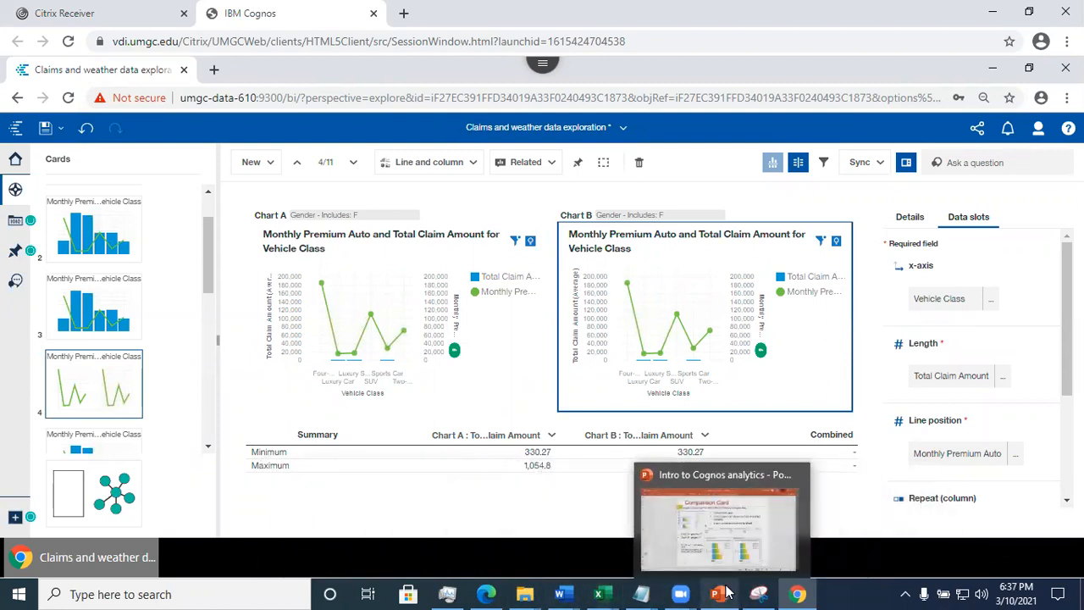
# - Switch to the Intro to Cognos analytics presentation in PowerPoint and view slides 44 and 45 on saving the exploration workspace and the video playlist
pyautogui.moveTo(799, 594)
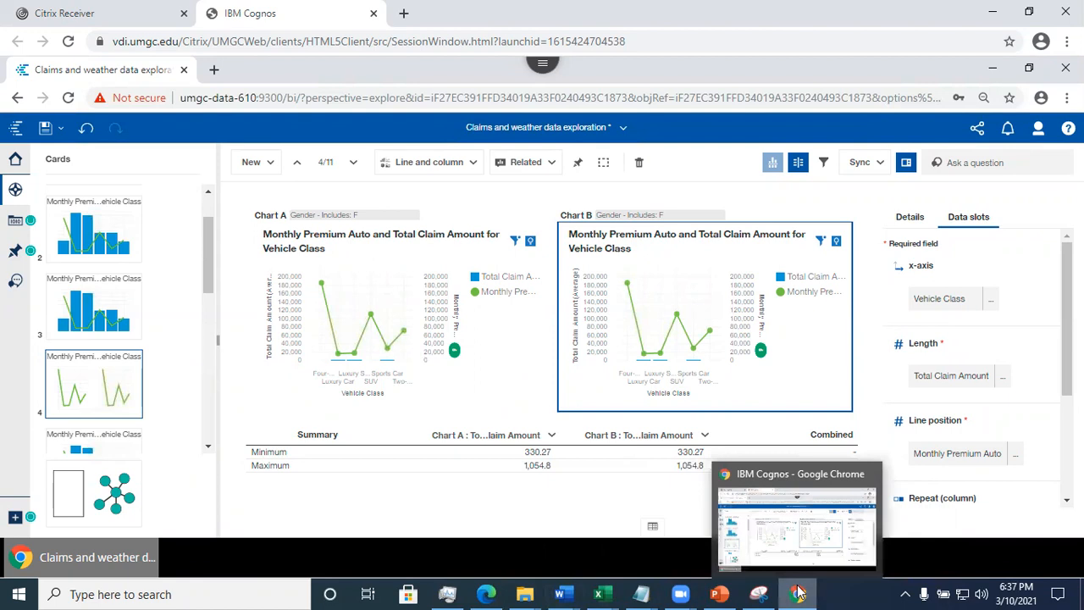
pyautogui.click(758, 594)
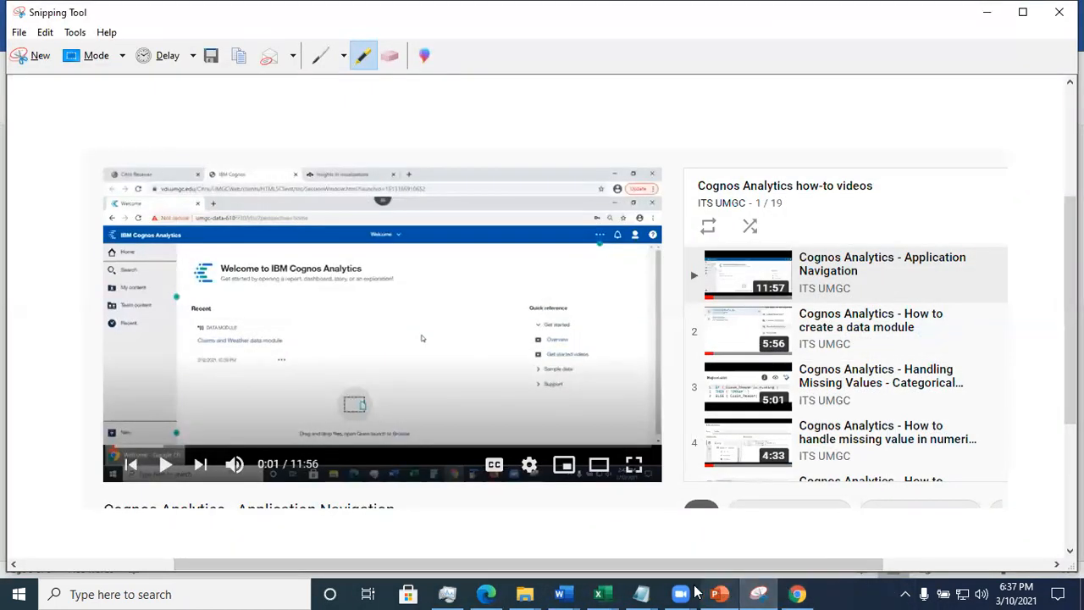
pyautogui.click(800, 593)
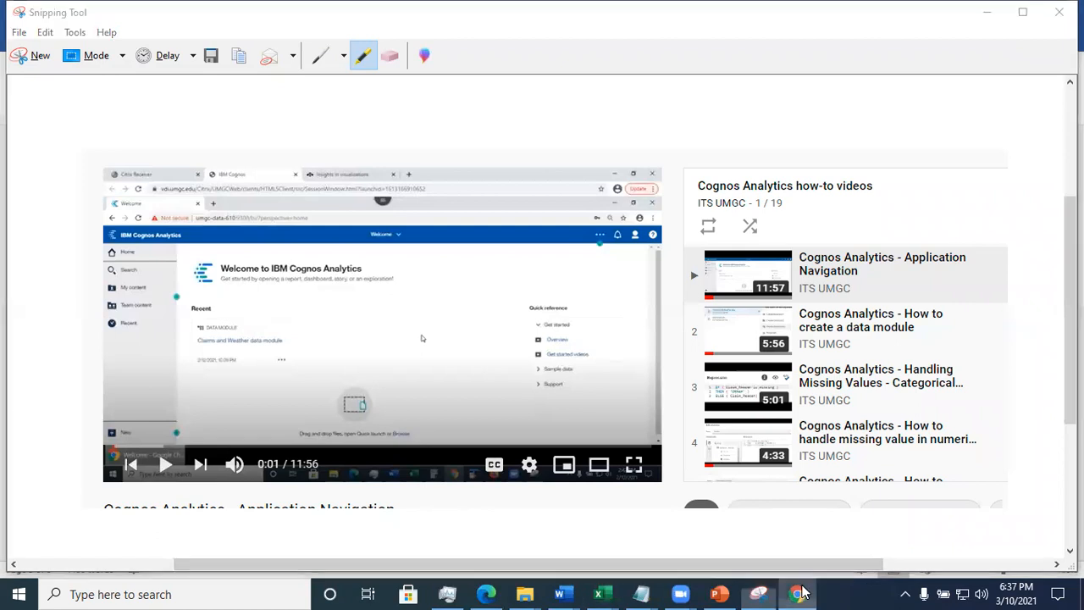
pyautogui.click(719, 593)
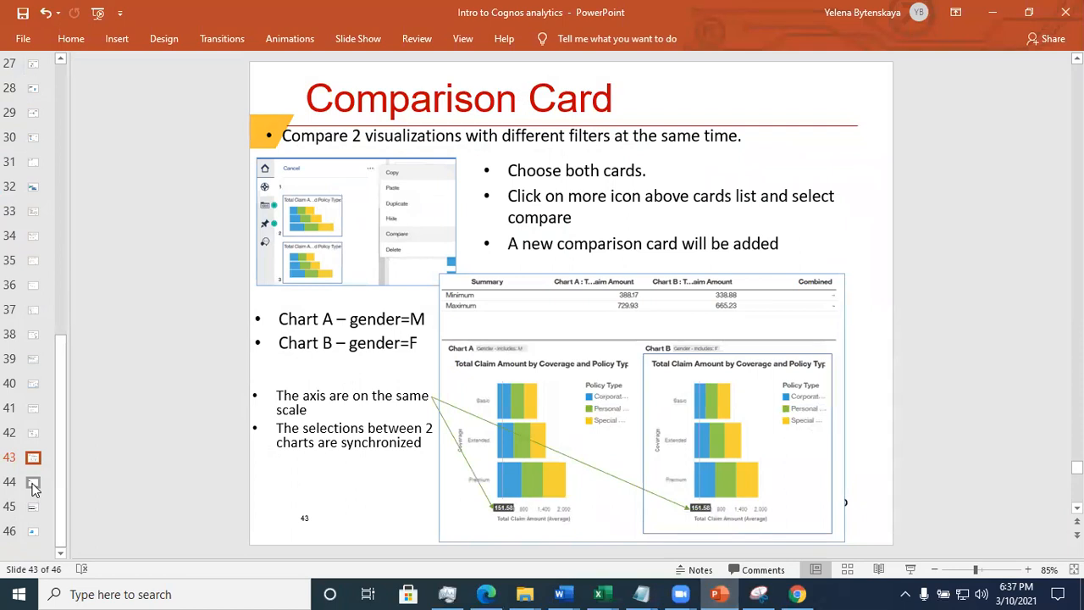
pyautogui.click(33, 485)
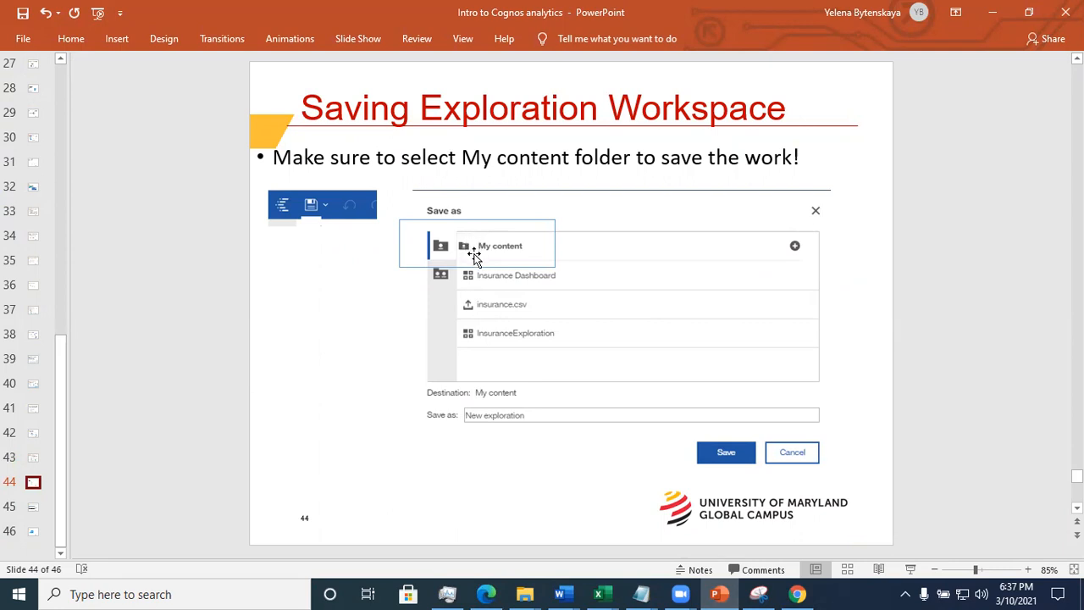
pyautogui.click(51, 494)
pyautogui.click(33, 506)
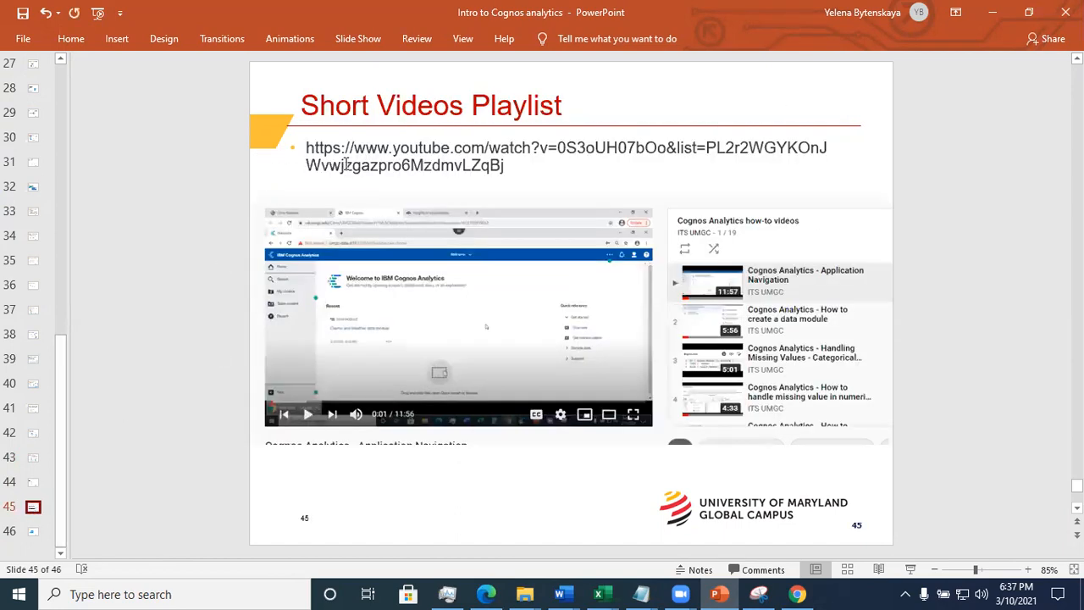